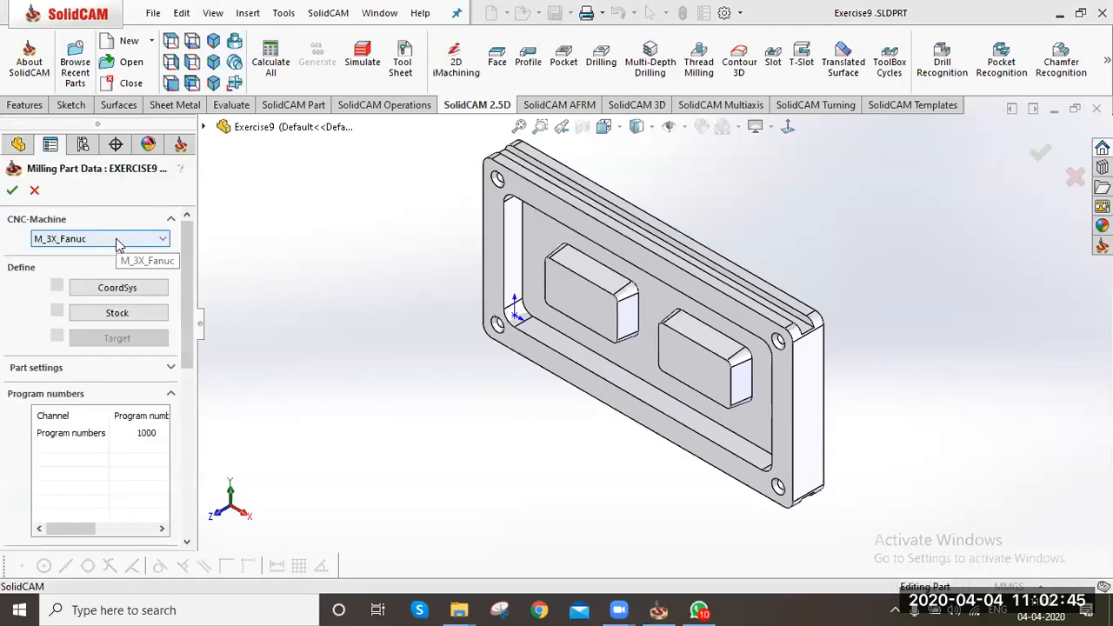
Define the machine coordinate system from the plate's top face, with its origin at the top center of the model box
click(149, 287)
click(148, 289)
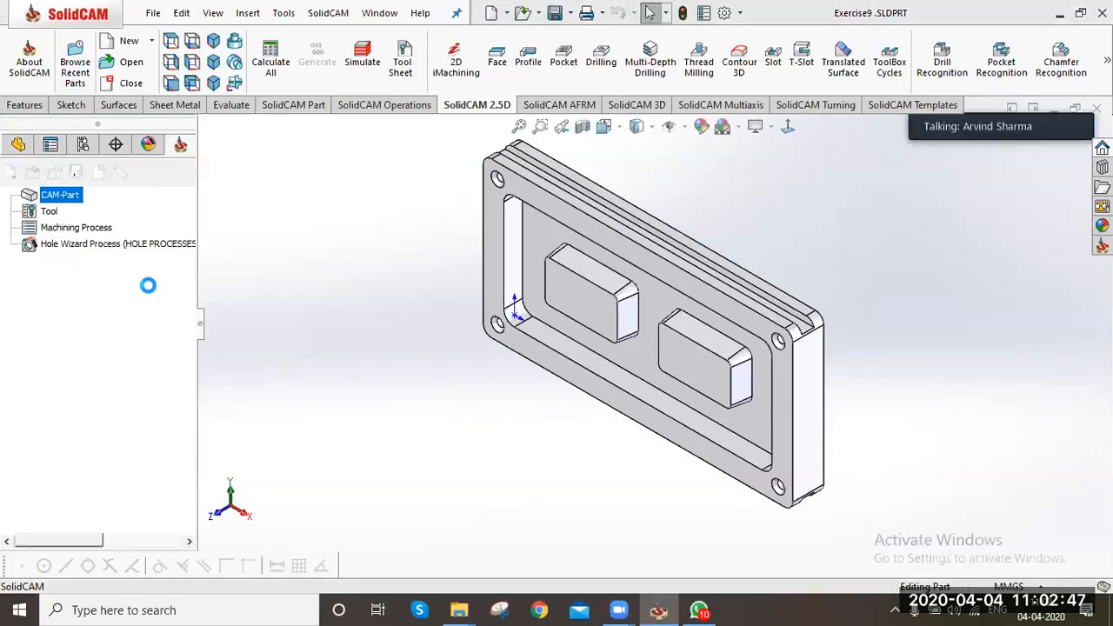
click(493, 280)
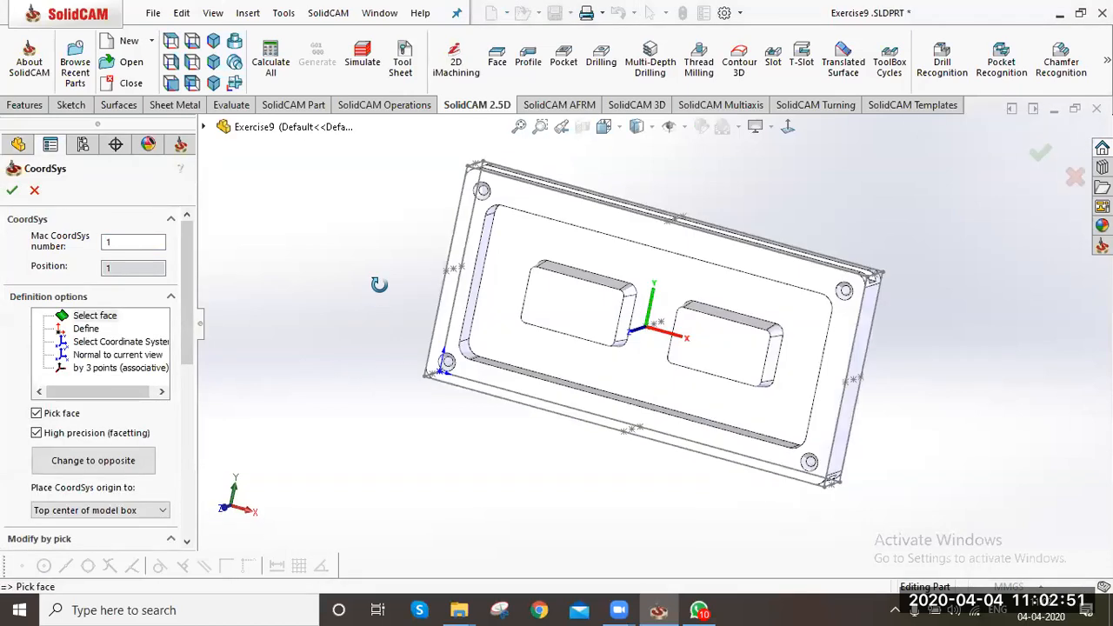
click(12, 192)
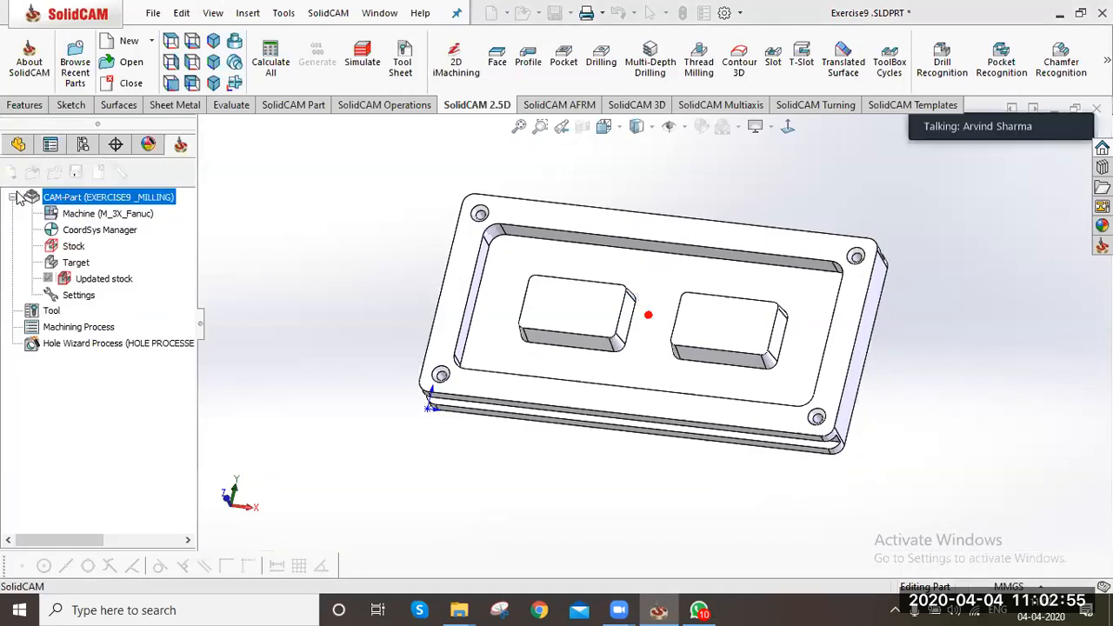
click(12, 191)
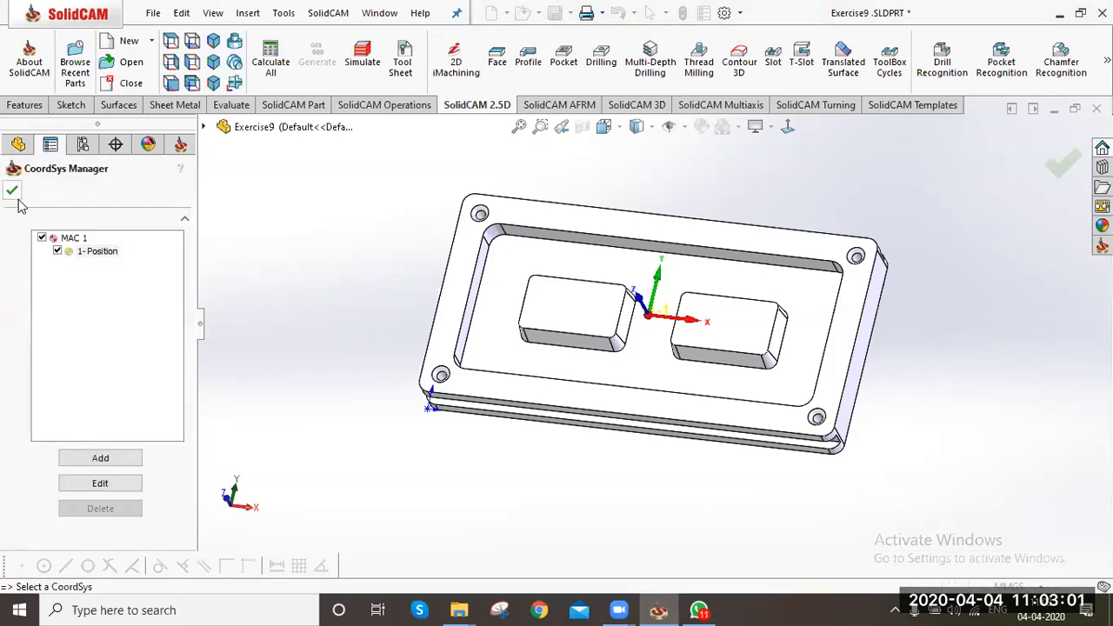
click(13, 192)
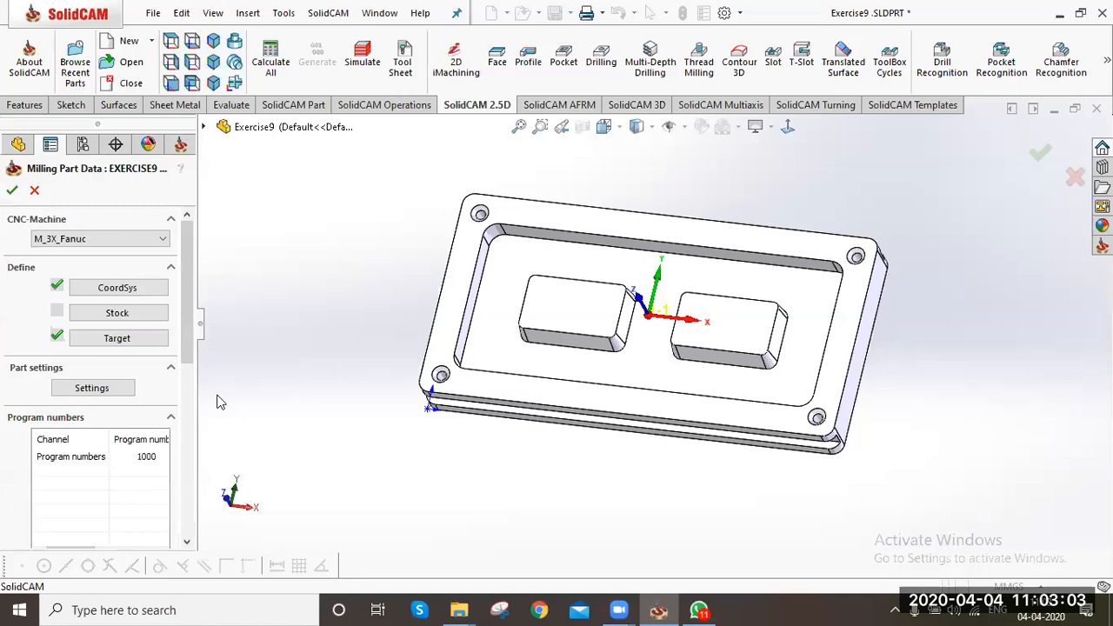
Define the stock as a box relative to the plate solid and accept the milling part data
click(574, 405)
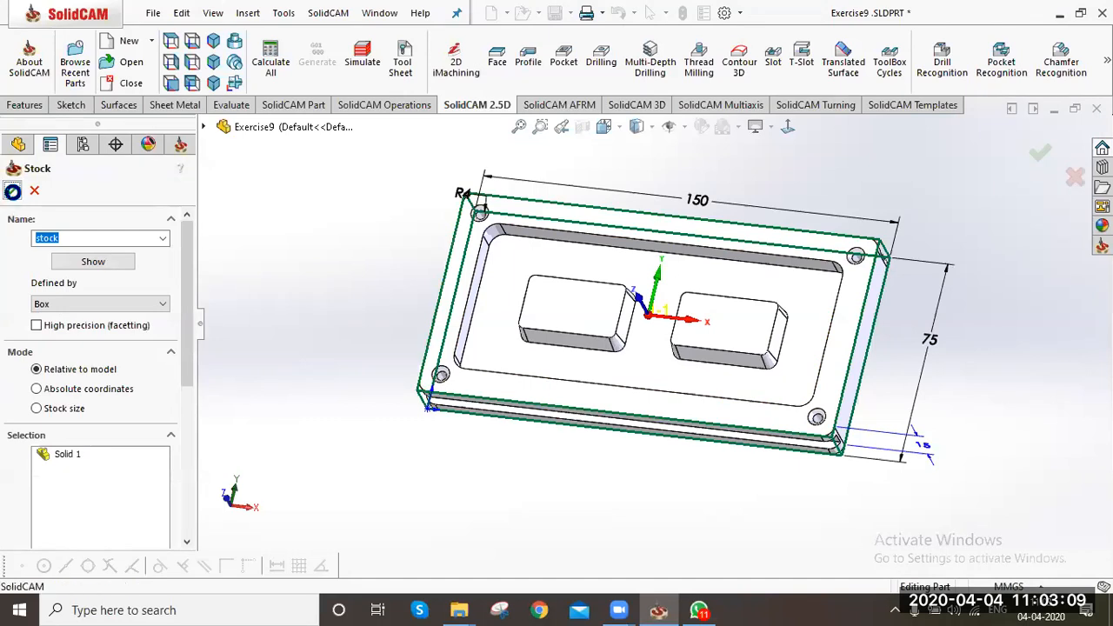
click(11, 190)
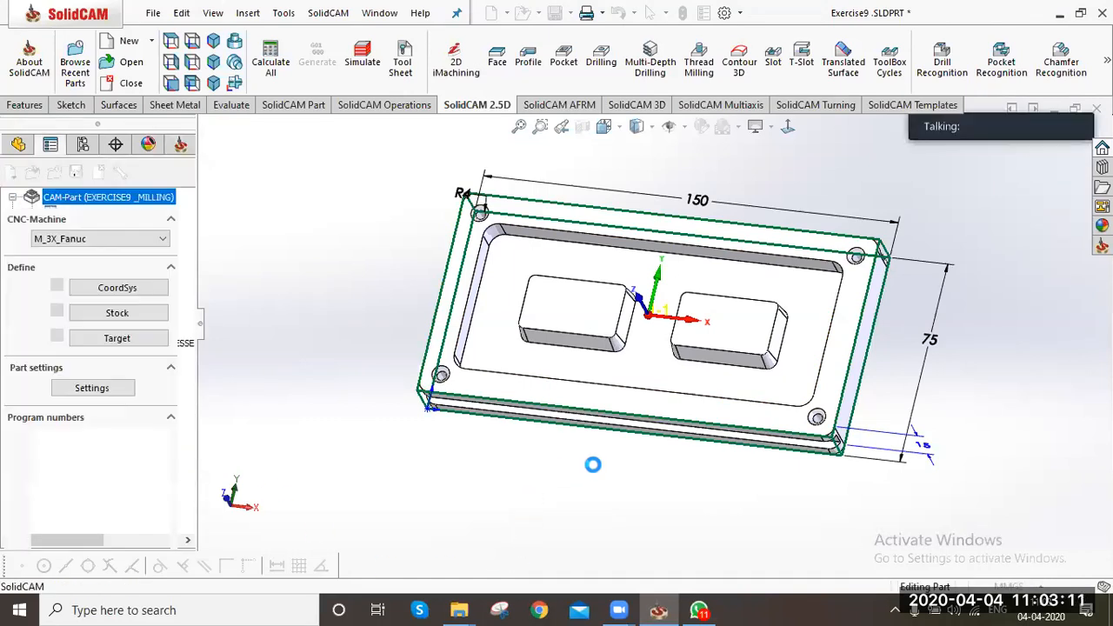
click(12, 190)
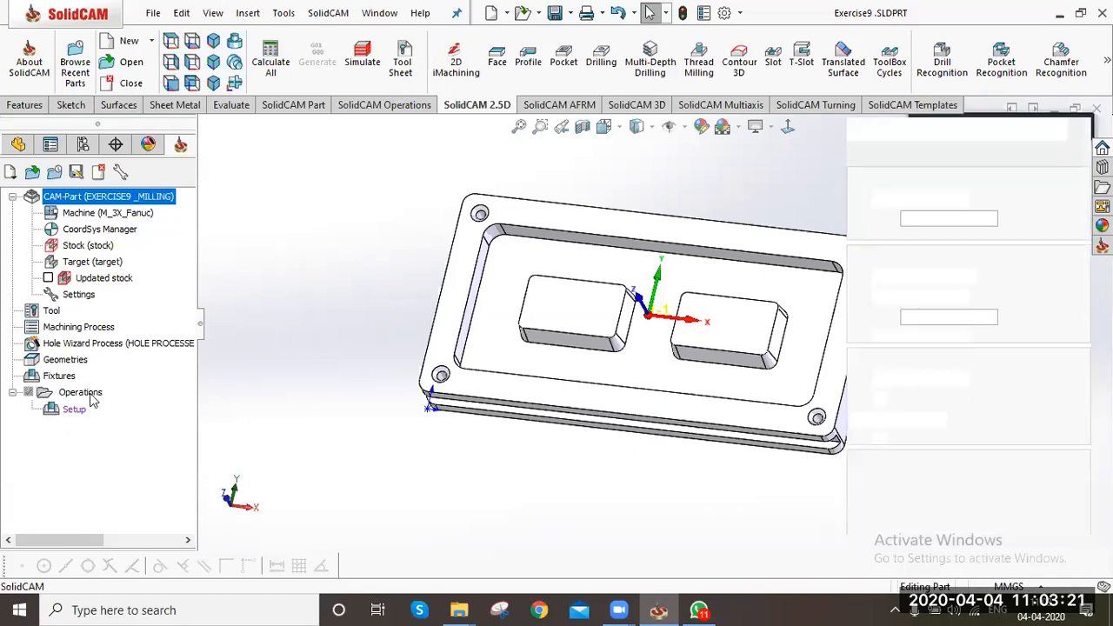
Add a Pocket milling operation using the pocket floor's outer boundary and both island outlines as its contour geometry
click(92, 395)
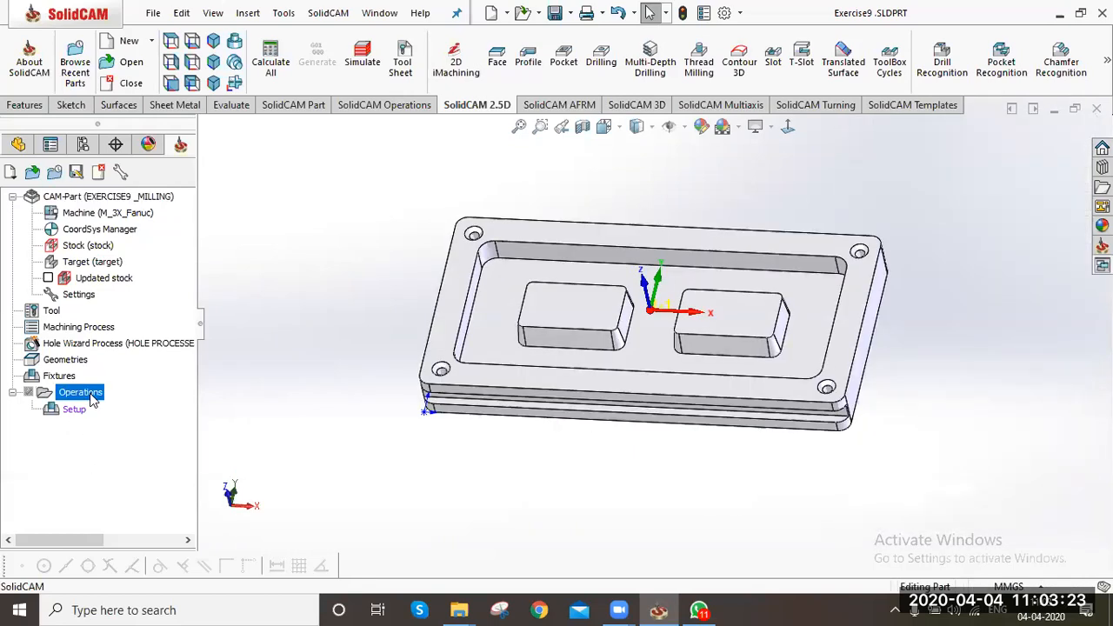
right_click(91, 395)
mouse_move(231, 129)
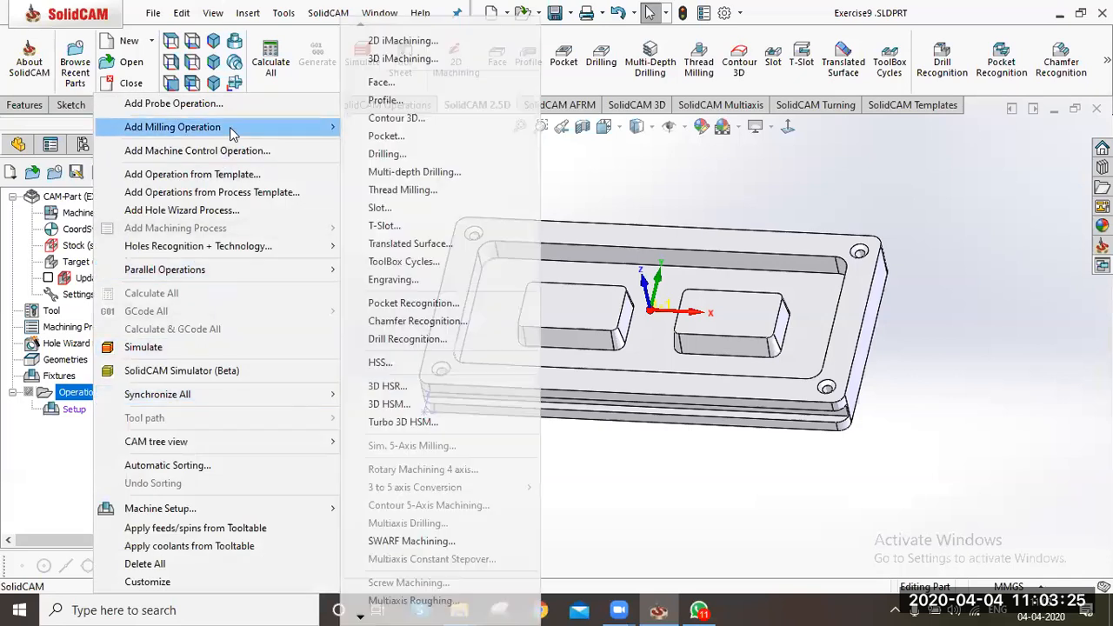
click(386, 138)
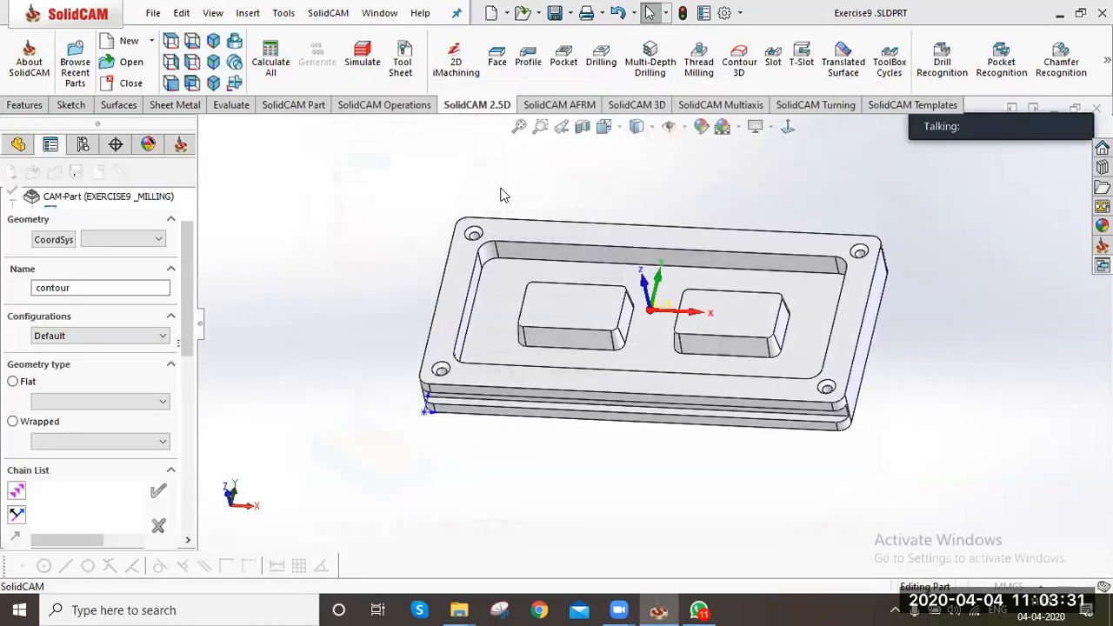
click(503, 286)
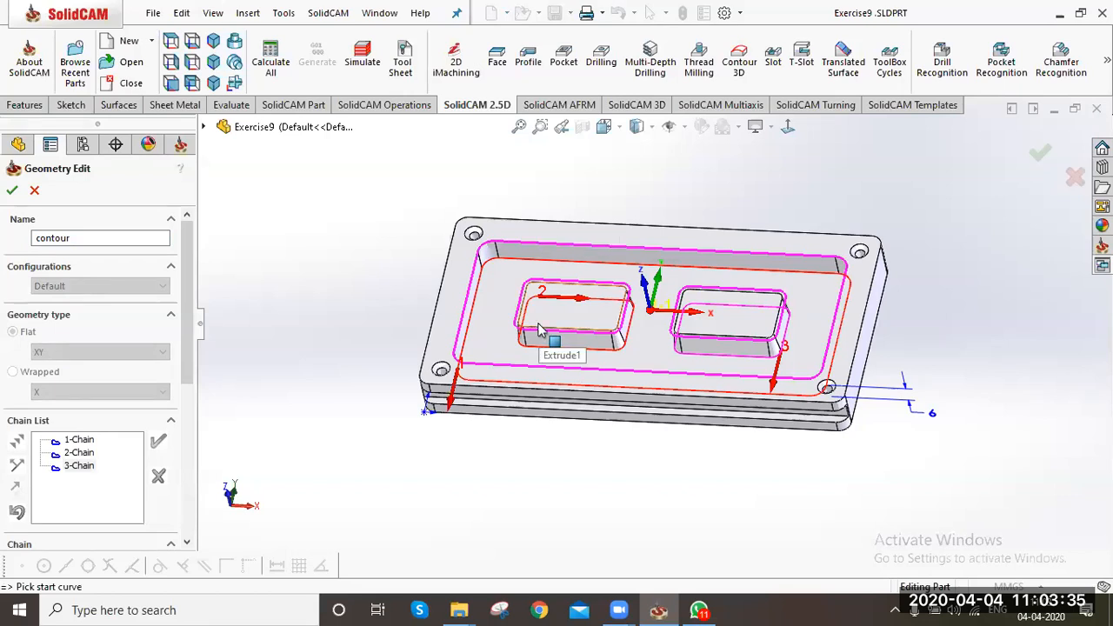
click(13, 191)
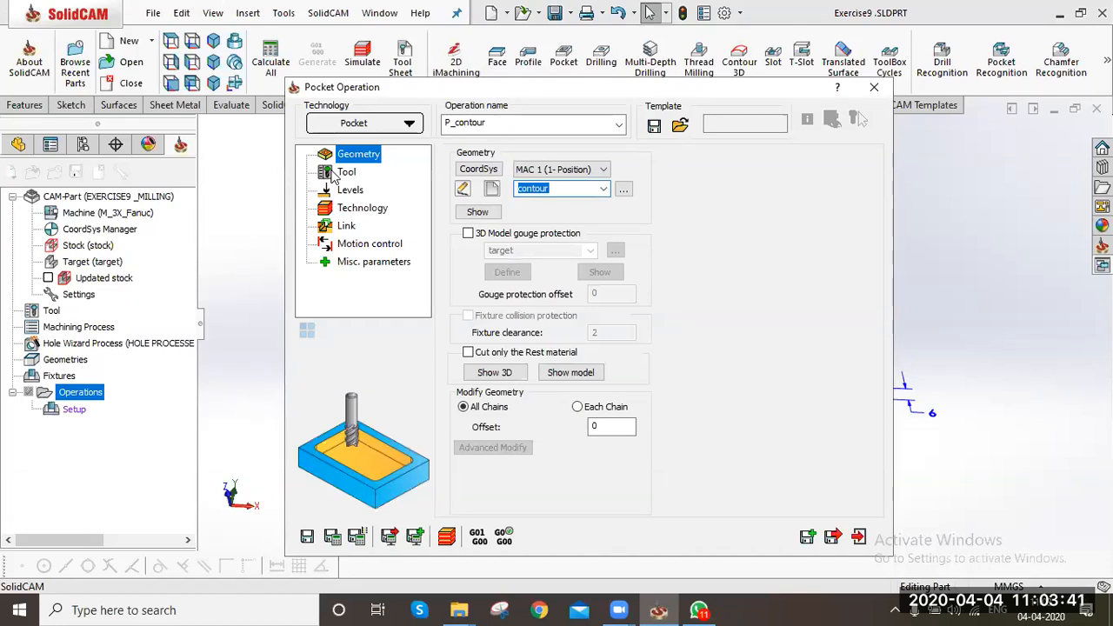
Create an end mill with a diameter of 10 mm and assign it to the pocket operation
click(333, 175)
click(521, 402)
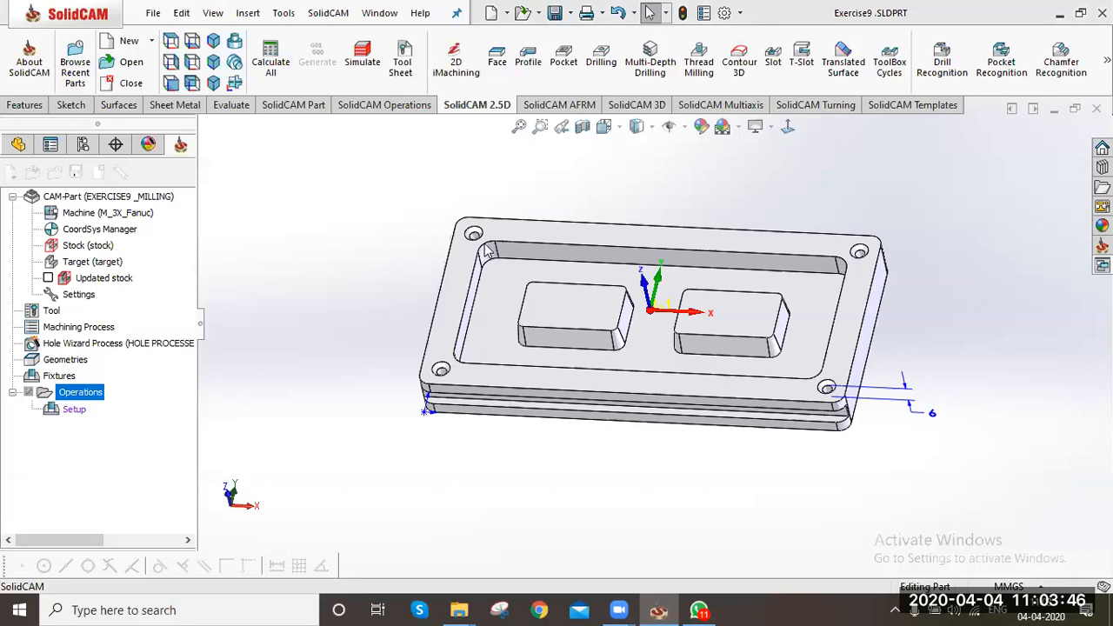
click(512, 72)
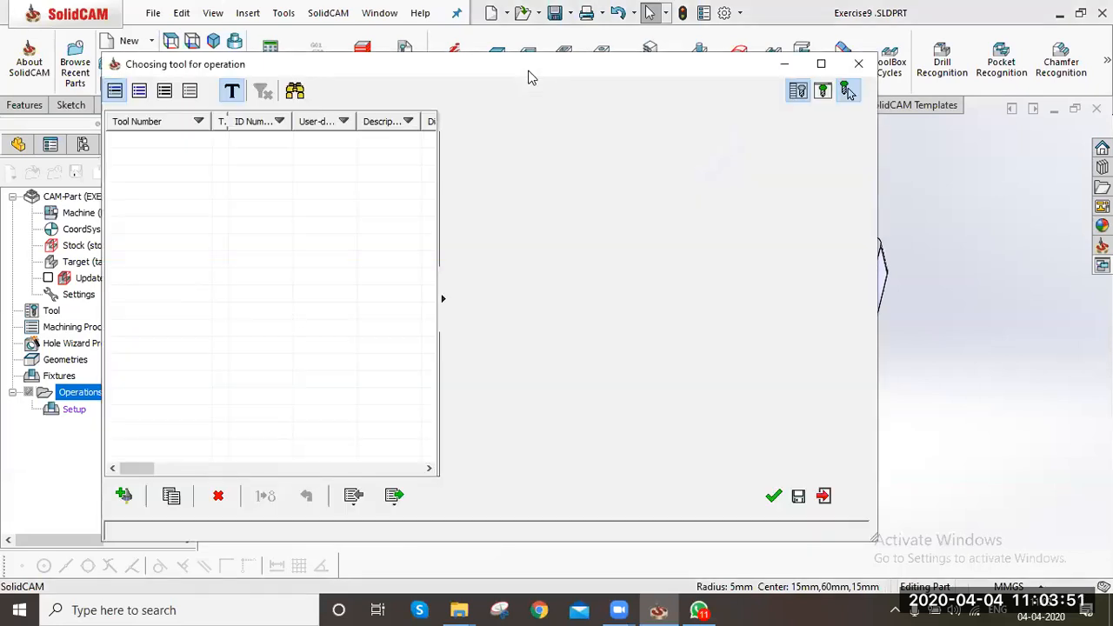
click(123, 496)
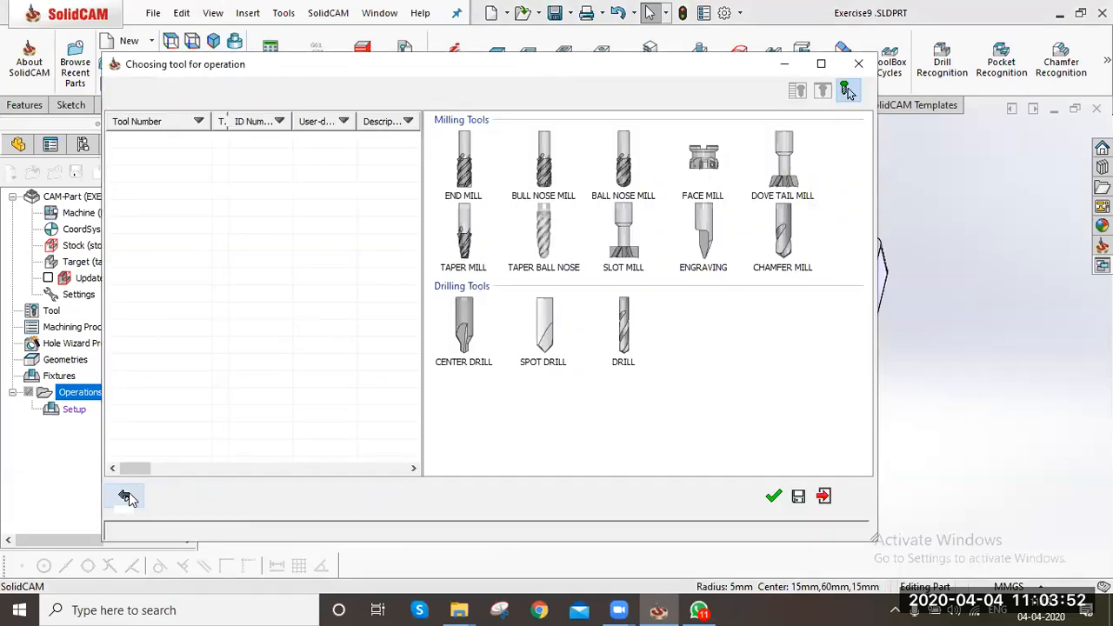
click(458, 186)
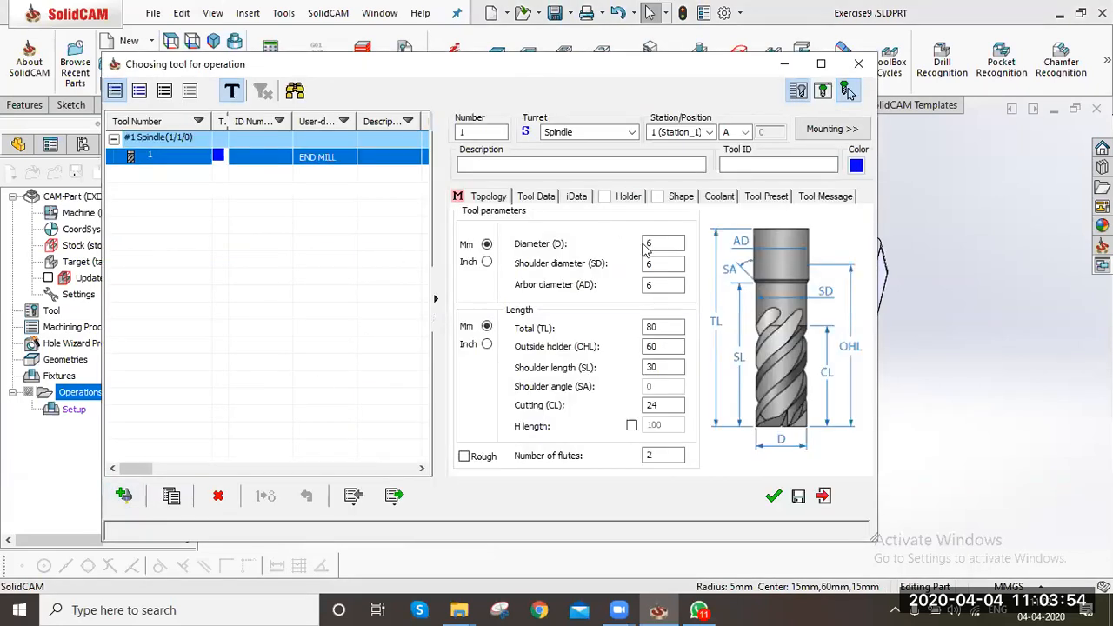
text(10)
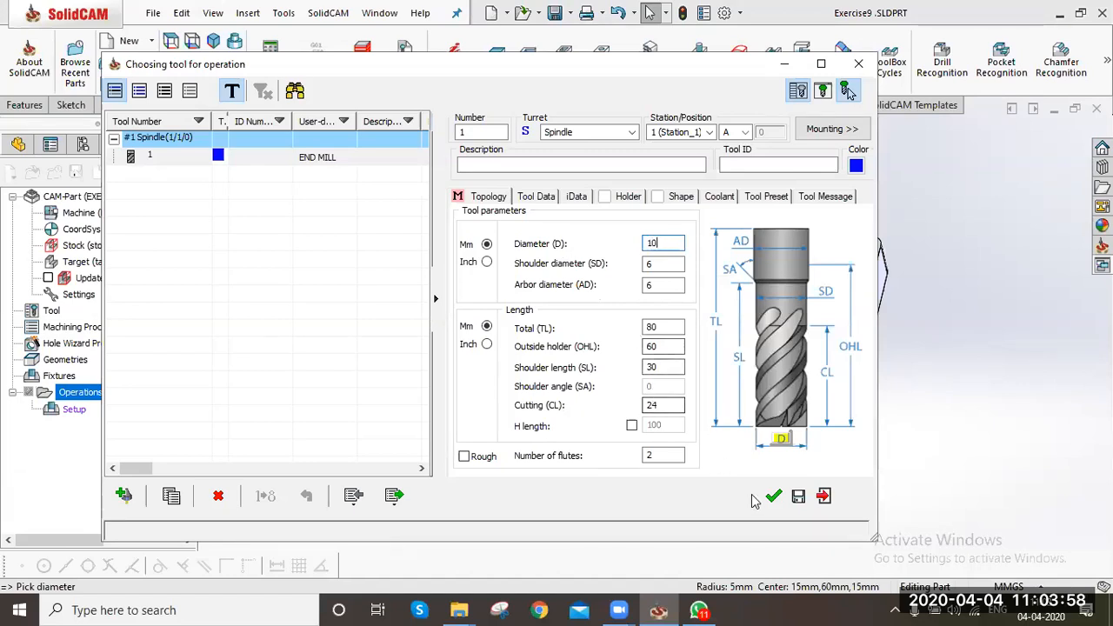
click(772, 496)
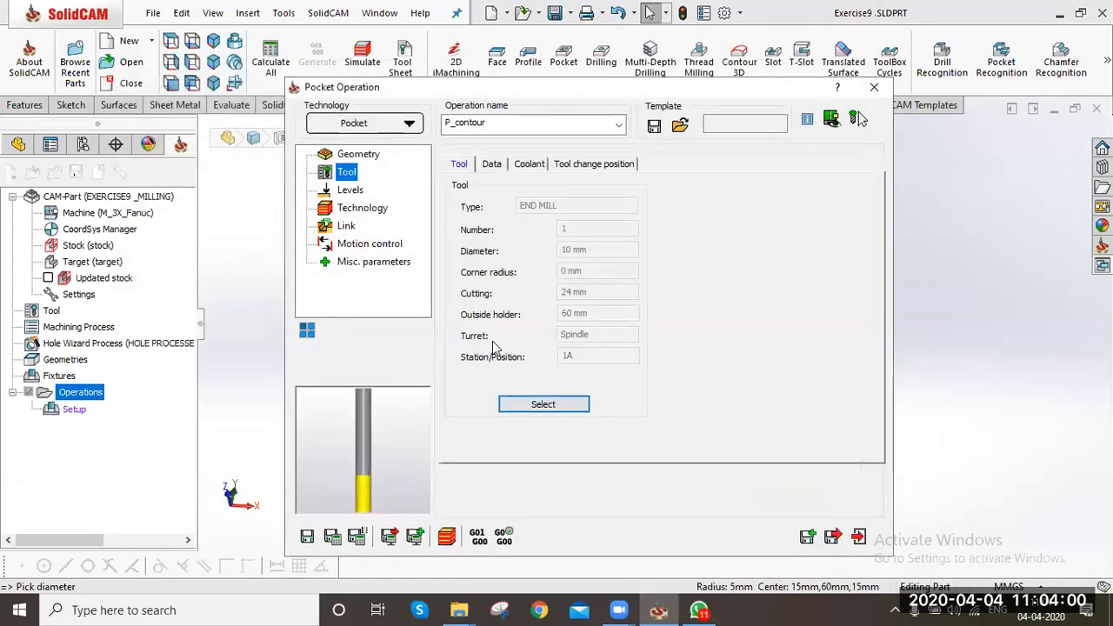
Pick the plate's top face as upper level and the pocket floor as pocket depth, and enable equal step down
click(358, 191)
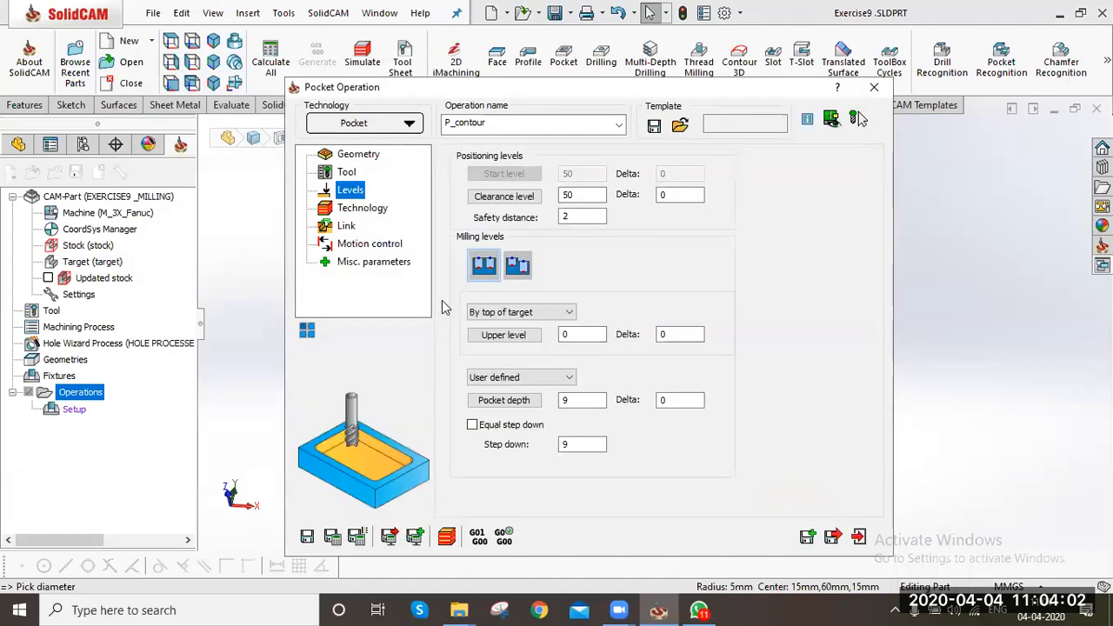
click(486, 338)
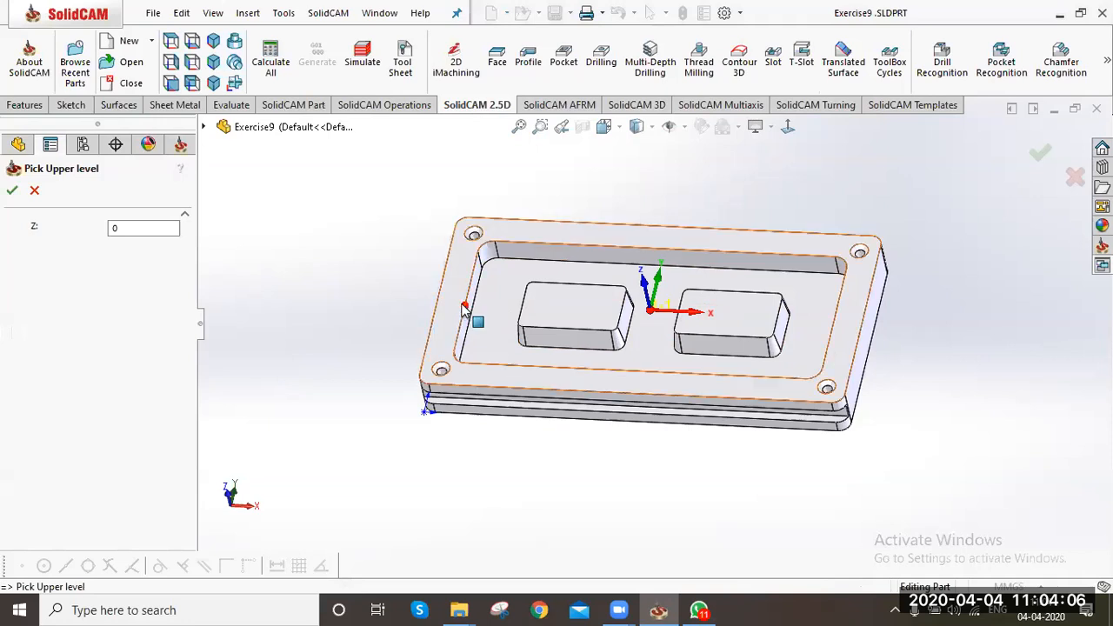
click(459, 304)
click(14, 191)
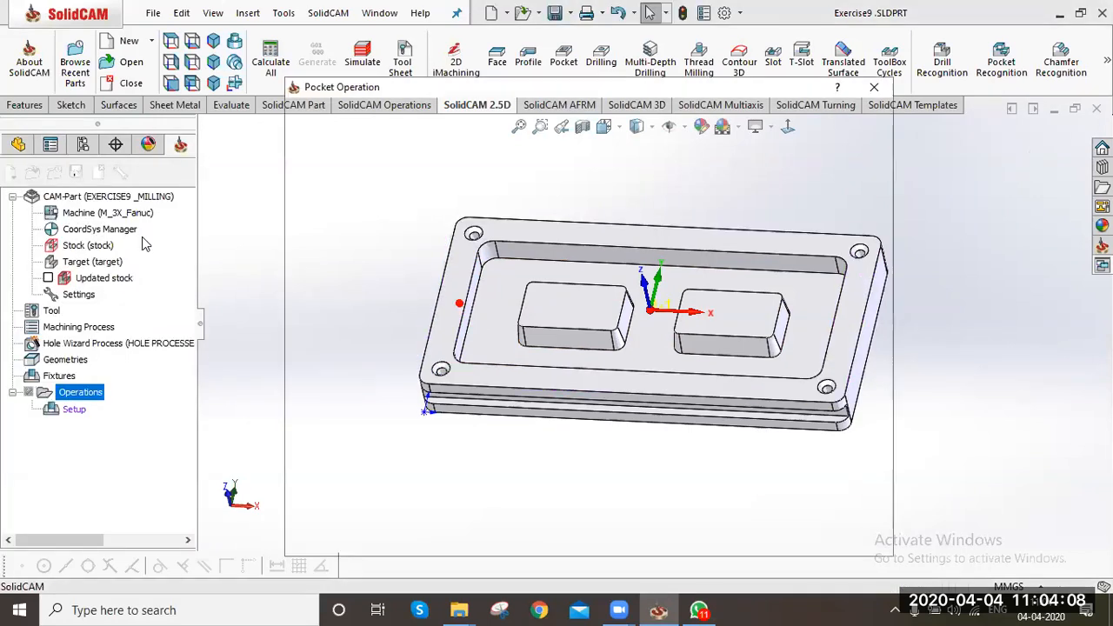
click(502, 402)
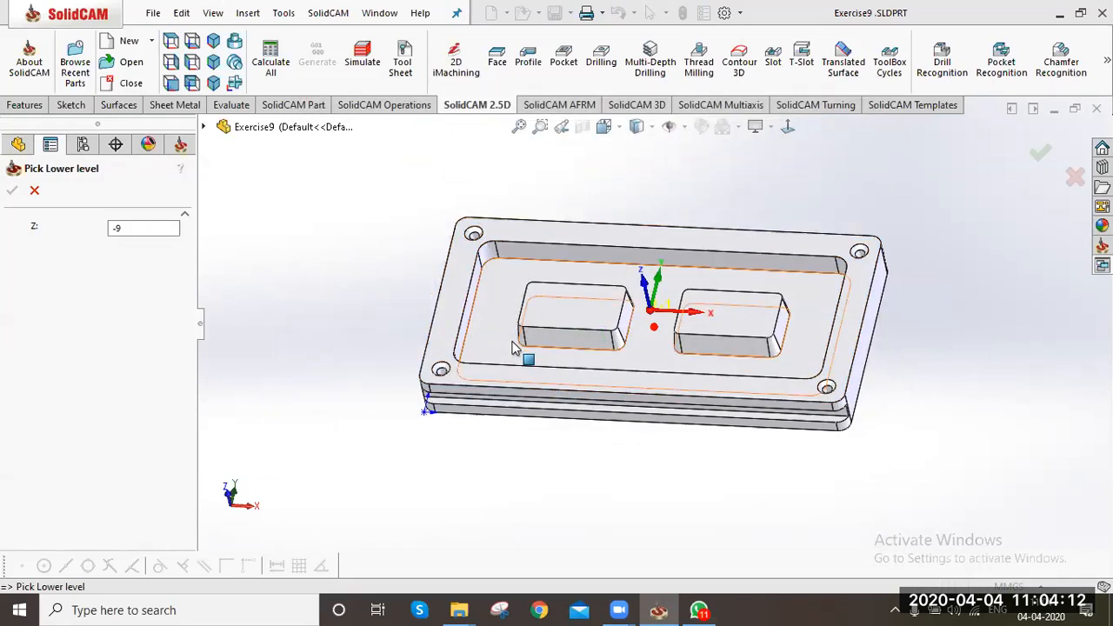
click(513, 347)
click(12, 190)
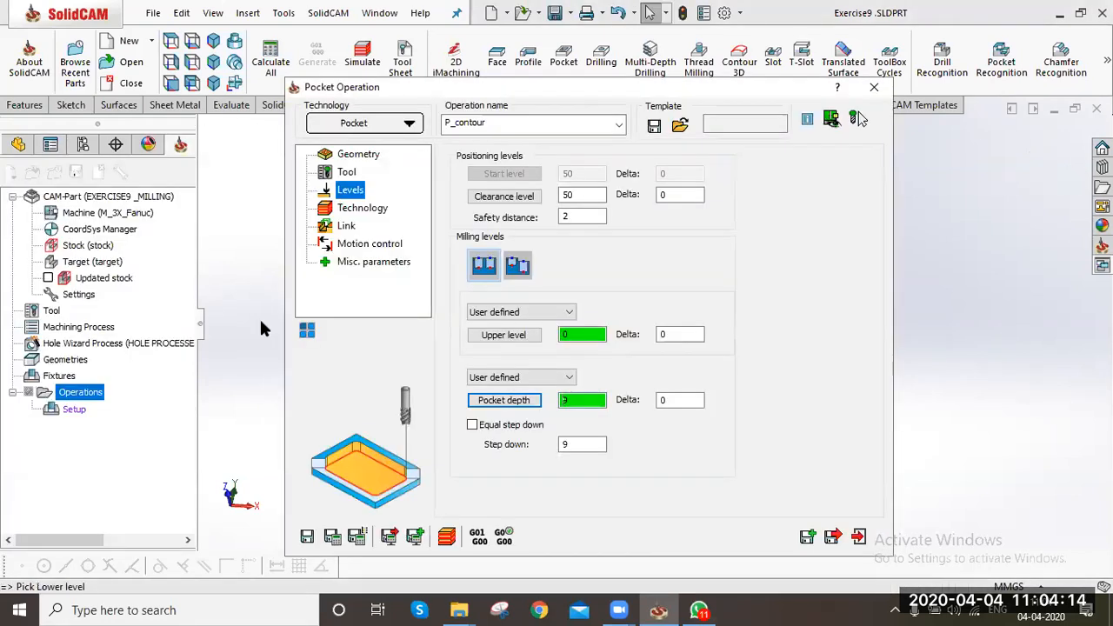
click(470, 425)
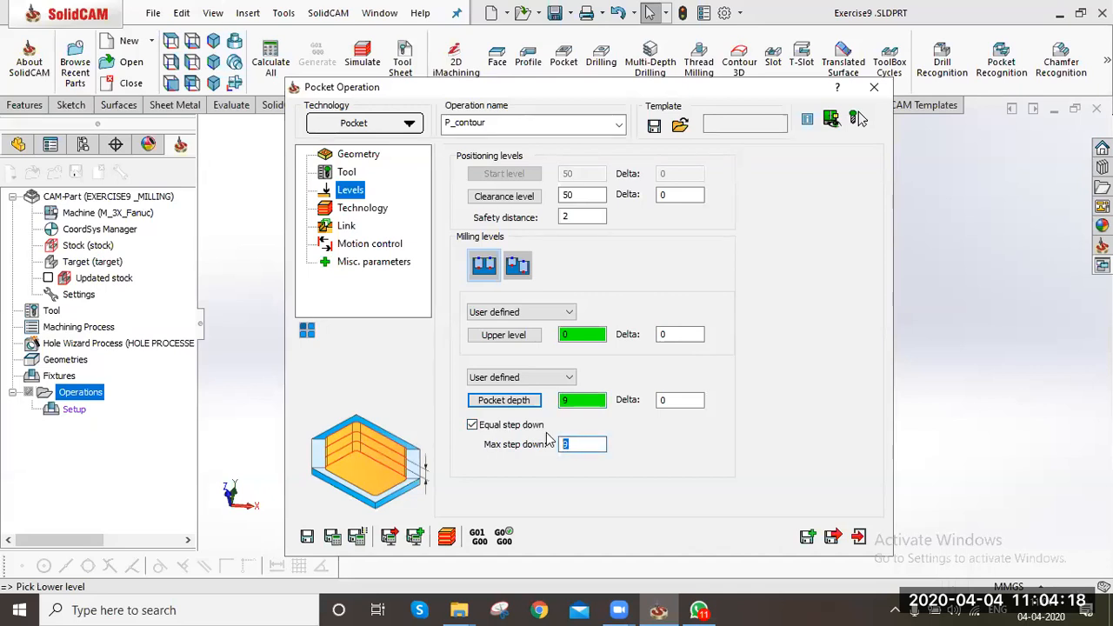
Check the wall, island and floor offsets in the pocket's technology settings, and save and calculate the operation
click(365, 208)
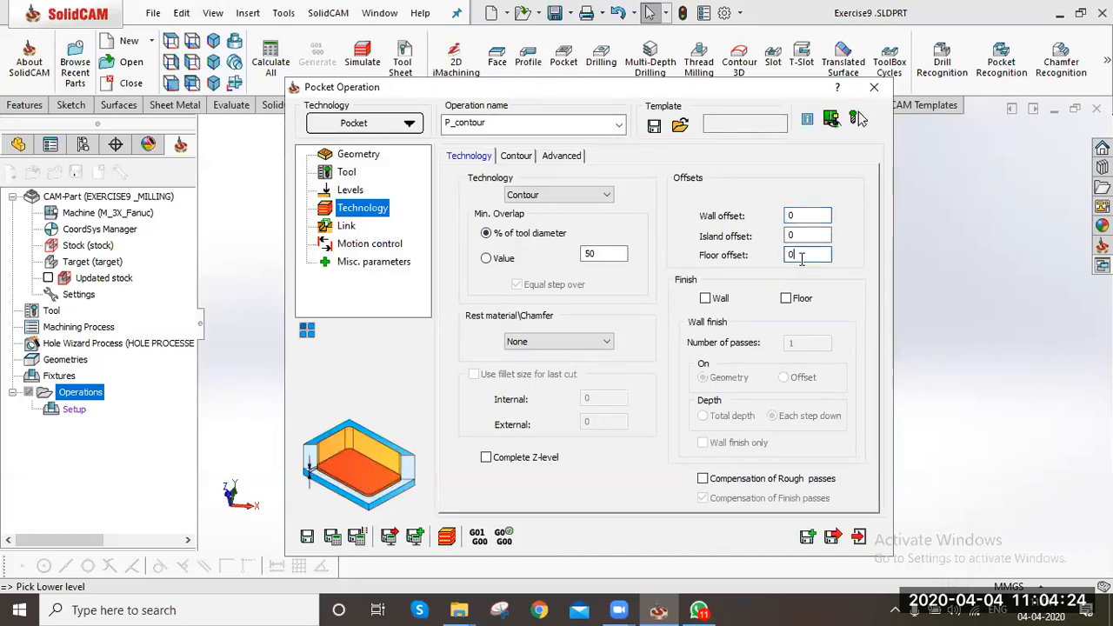
click(797, 236)
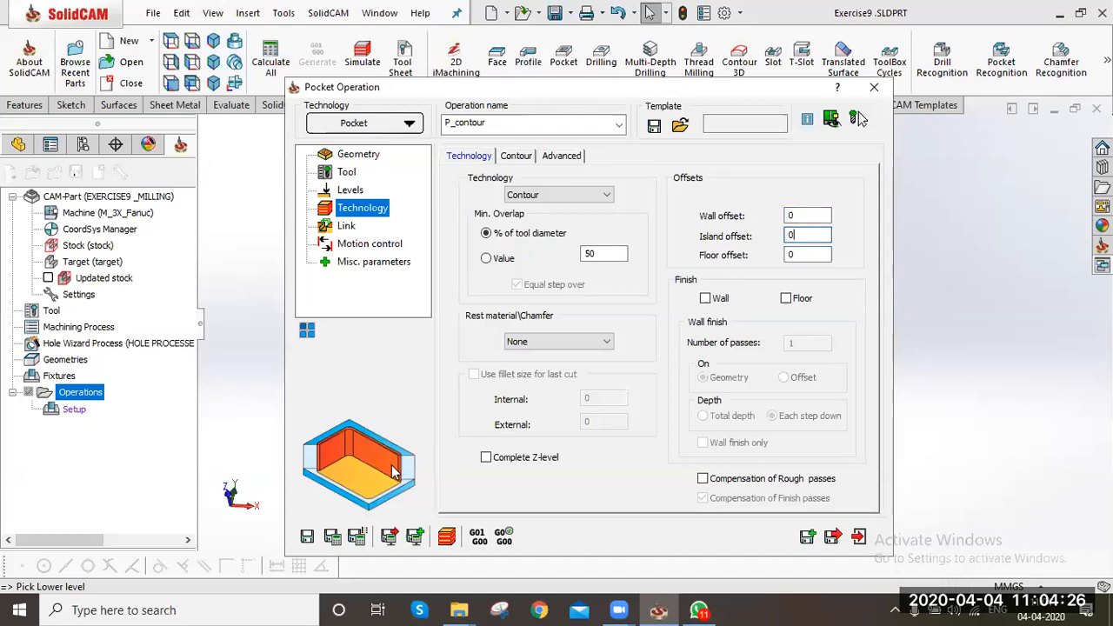
double_click(709, 91)
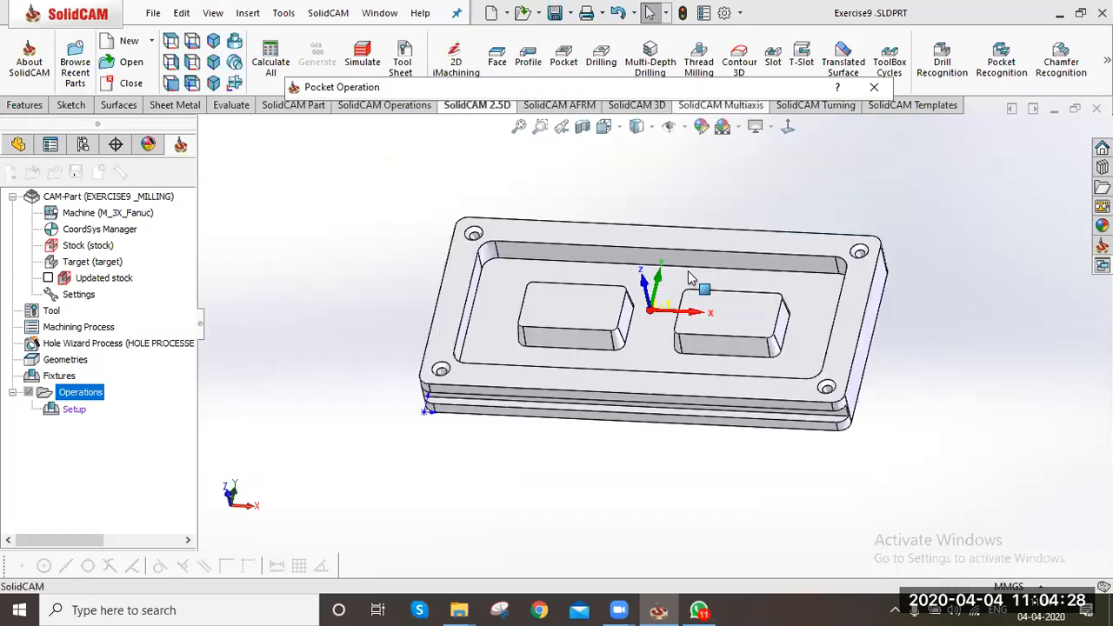
double_click(642, 91)
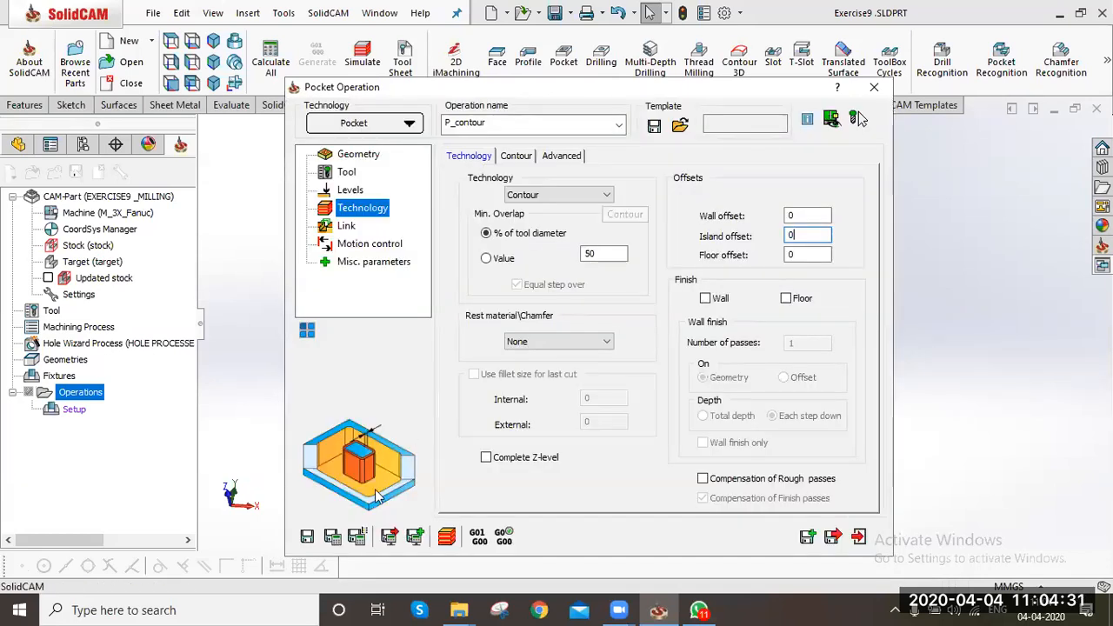
click(313, 535)
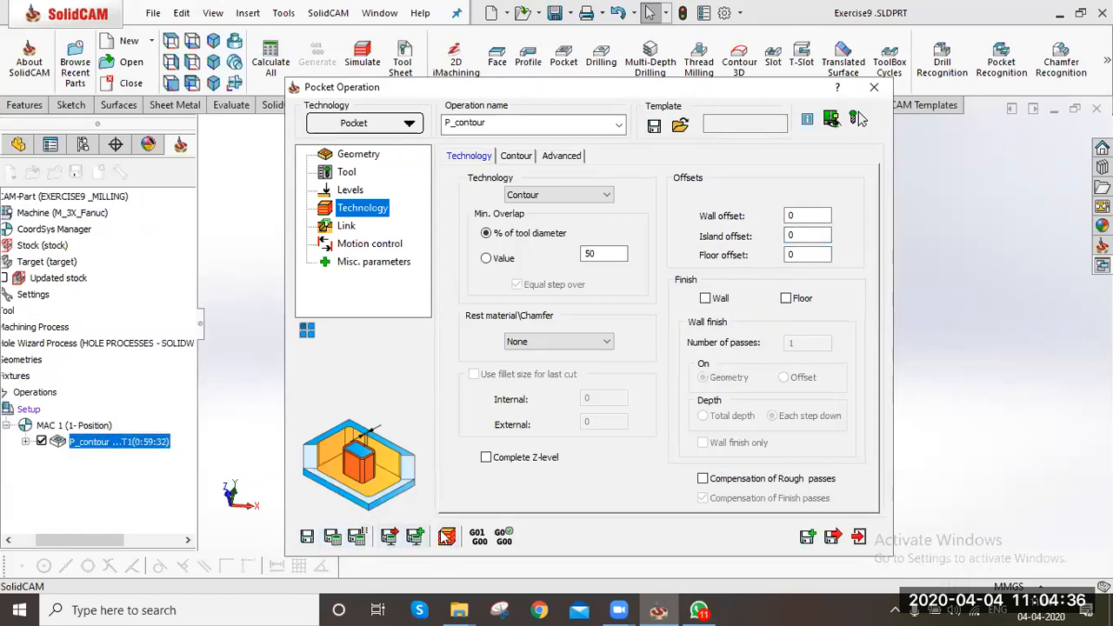
Simulate the pocket operation in SolidVerify and inspect the machined pocket around the two islands against the target
click(446, 537)
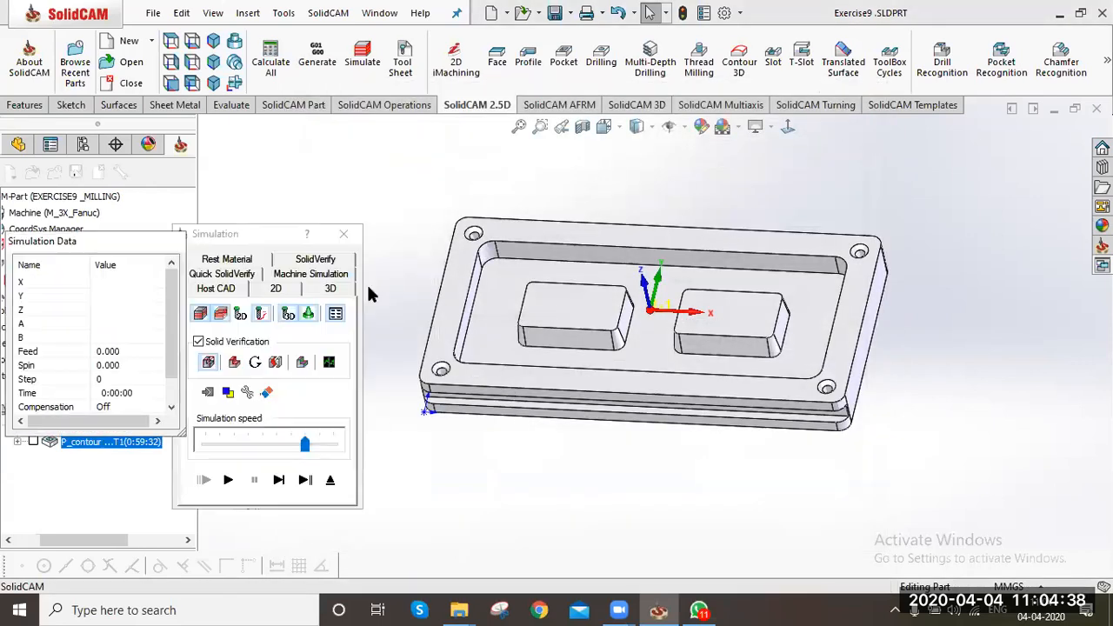
click(329, 261)
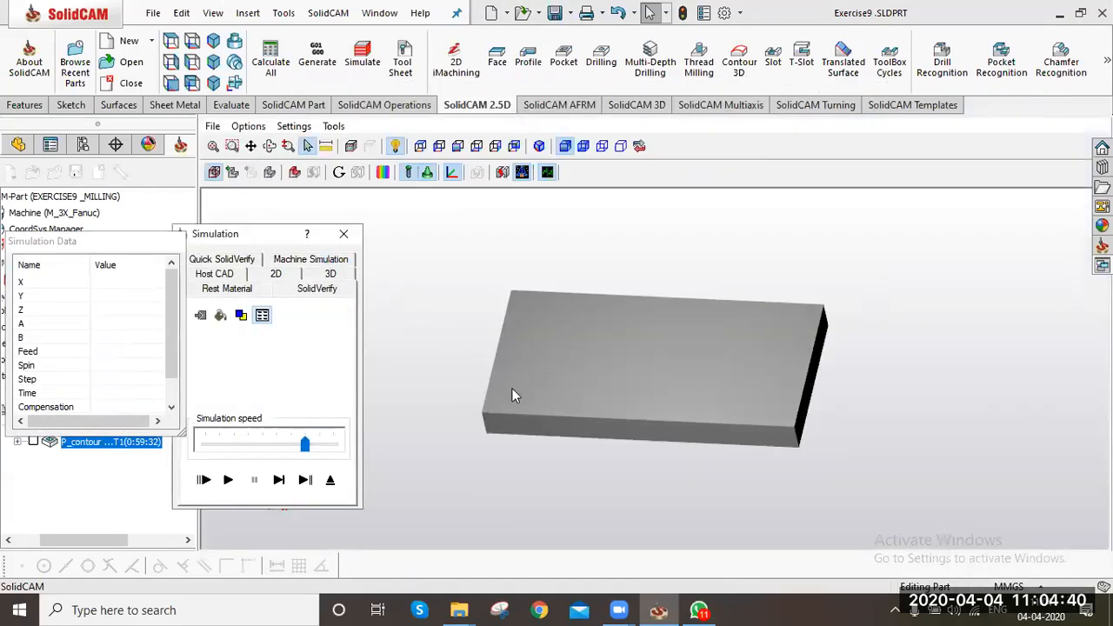
click(228, 480)
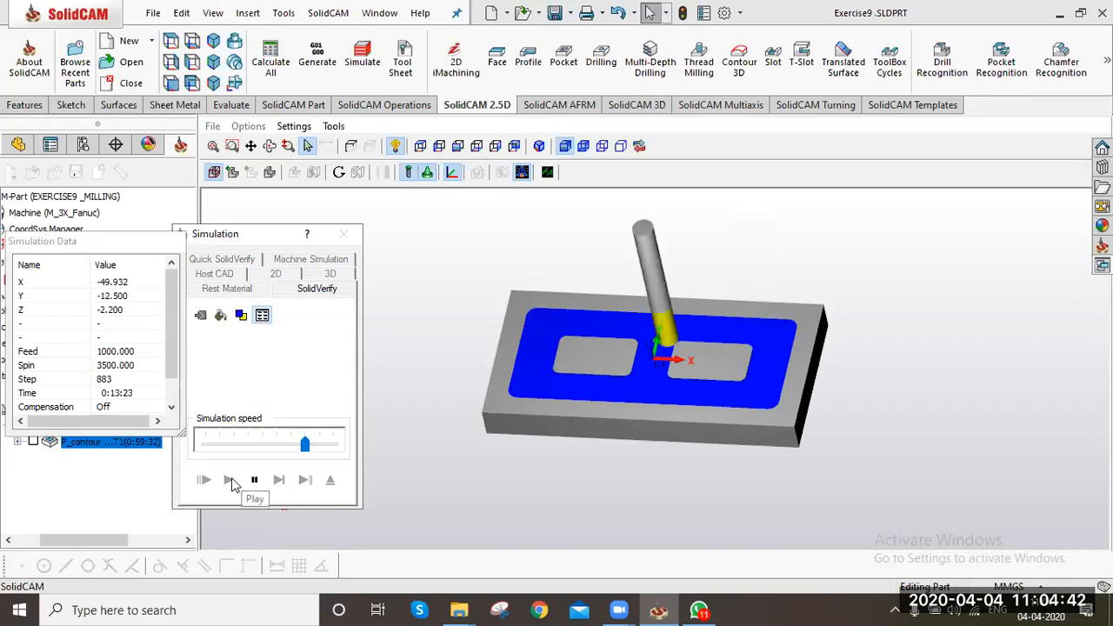
scroll(690, 369, up, 2)
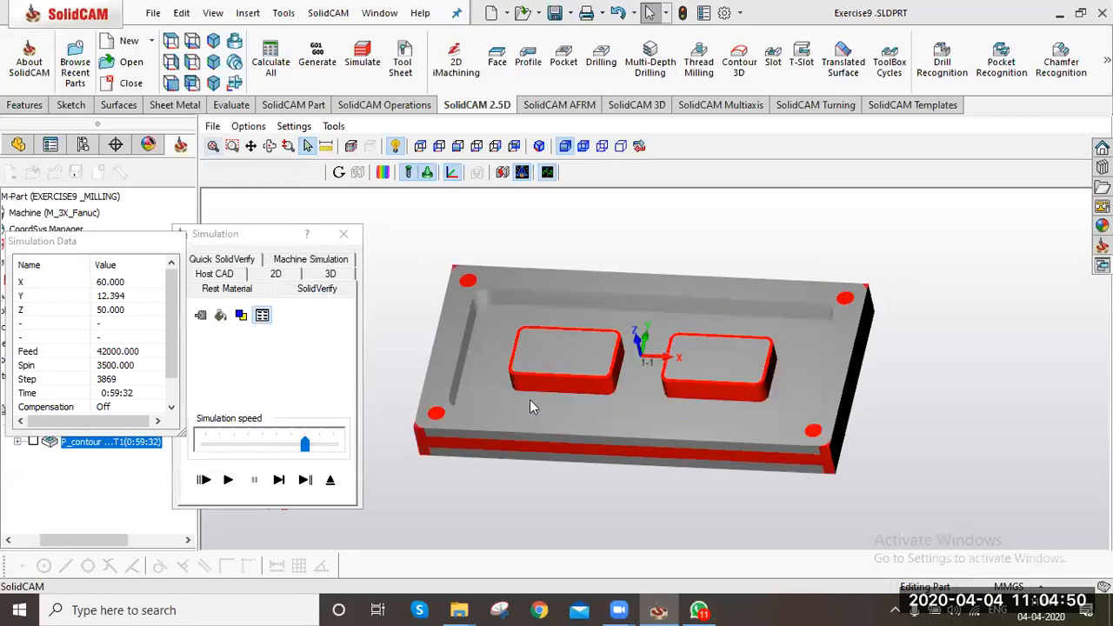
scroll(538, 368, up, 5)
drag(541, 365, 556, 367)
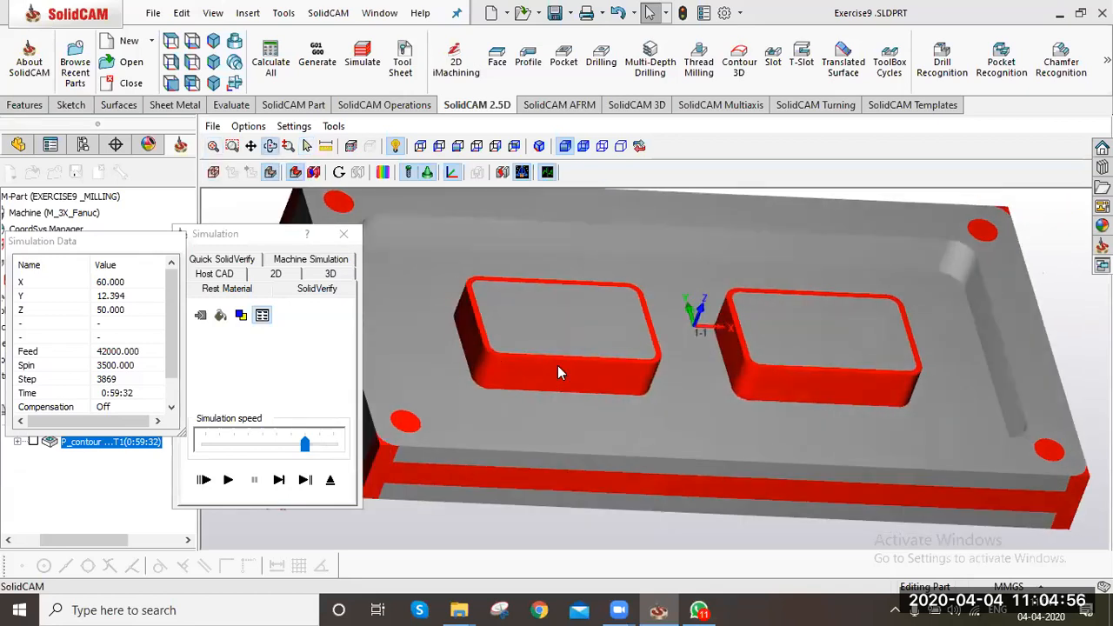
Exit the simulation and the pocket operation, and hide the toolpath of P_contour on the model
click(329, 479)
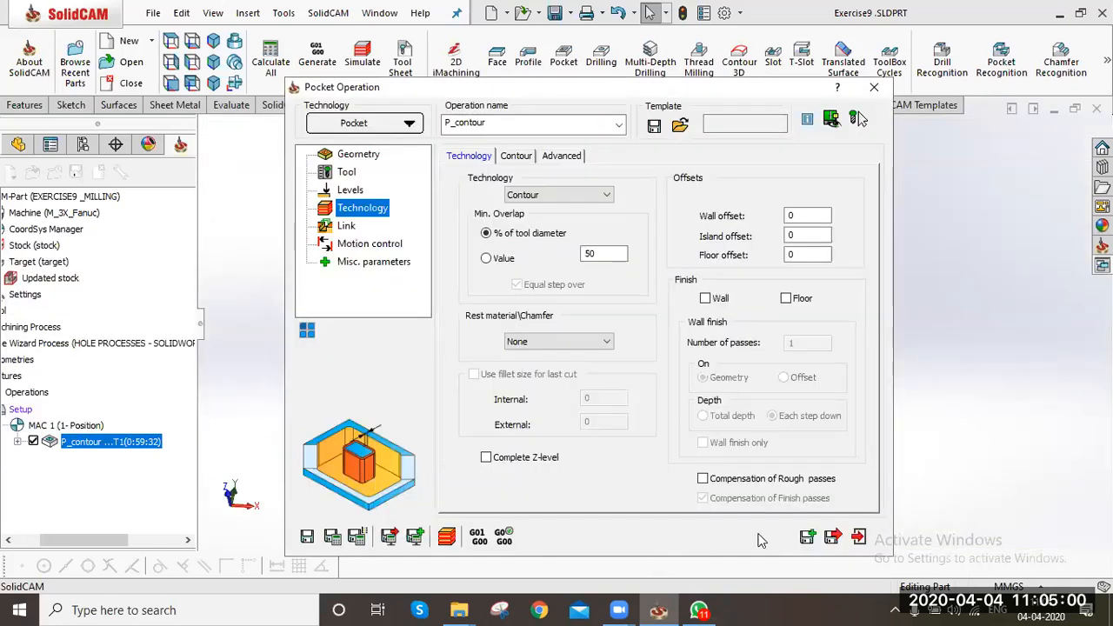
click(33, 442)
scroll(581, 337, down, 3)
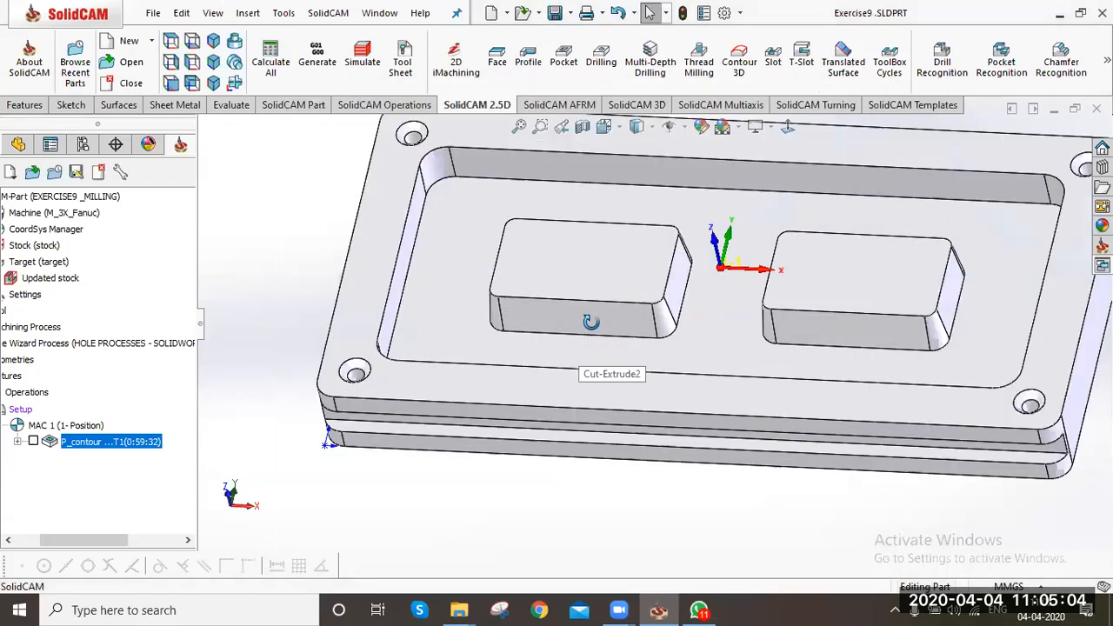
Add a profile operation and define its geometry as two Constant Z curve chains along the top edges of the islands
key(Right)
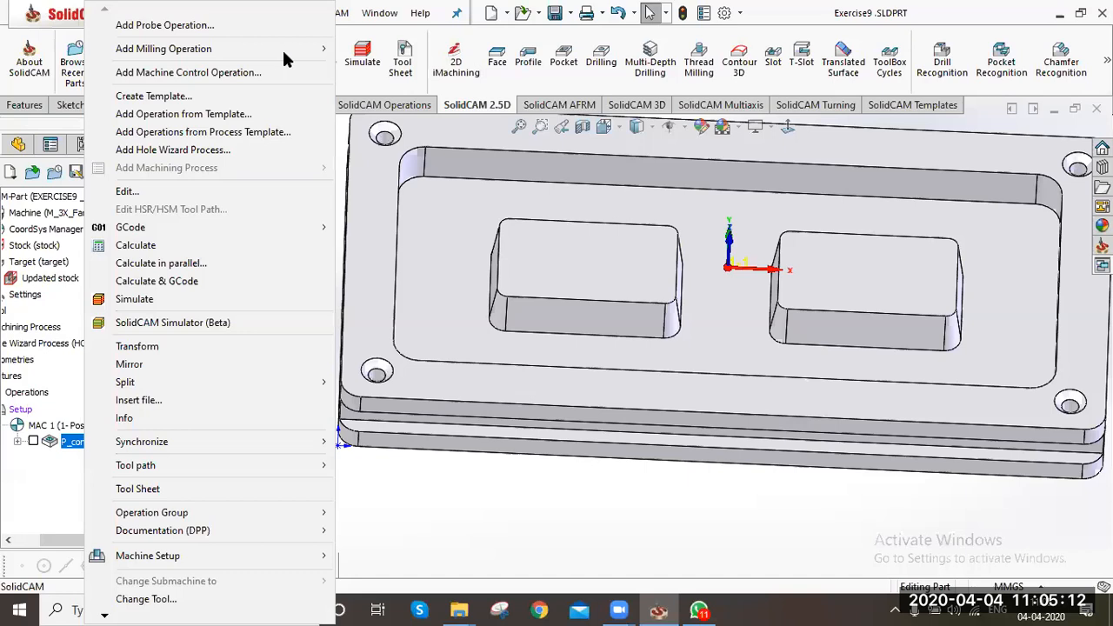
click(383, 95)
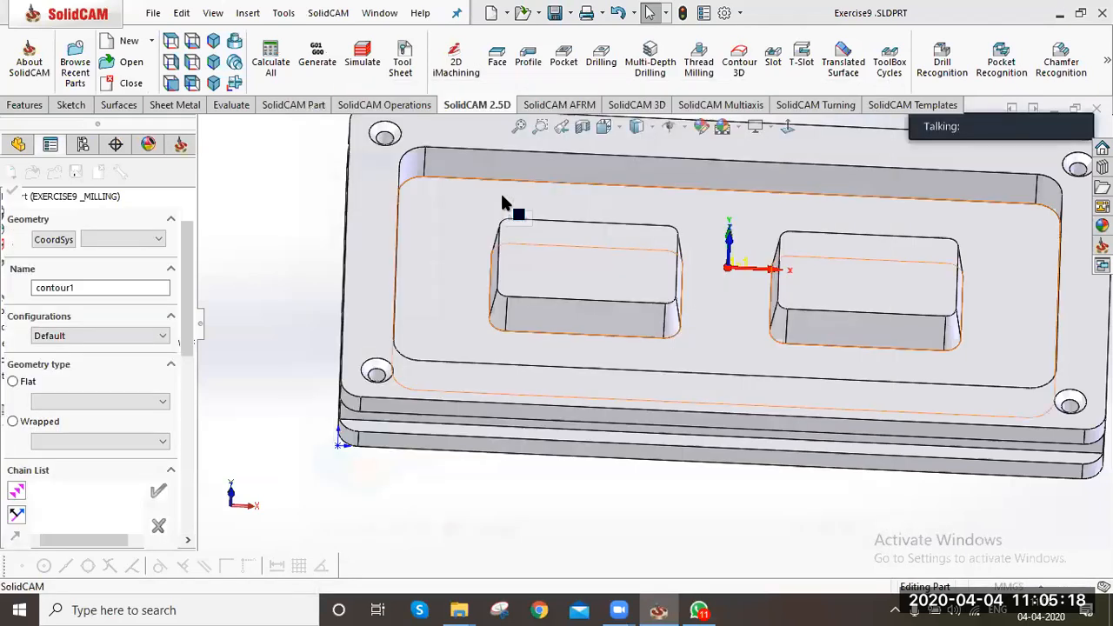
click(510, 299)
scroll(39, 532, down, 2)
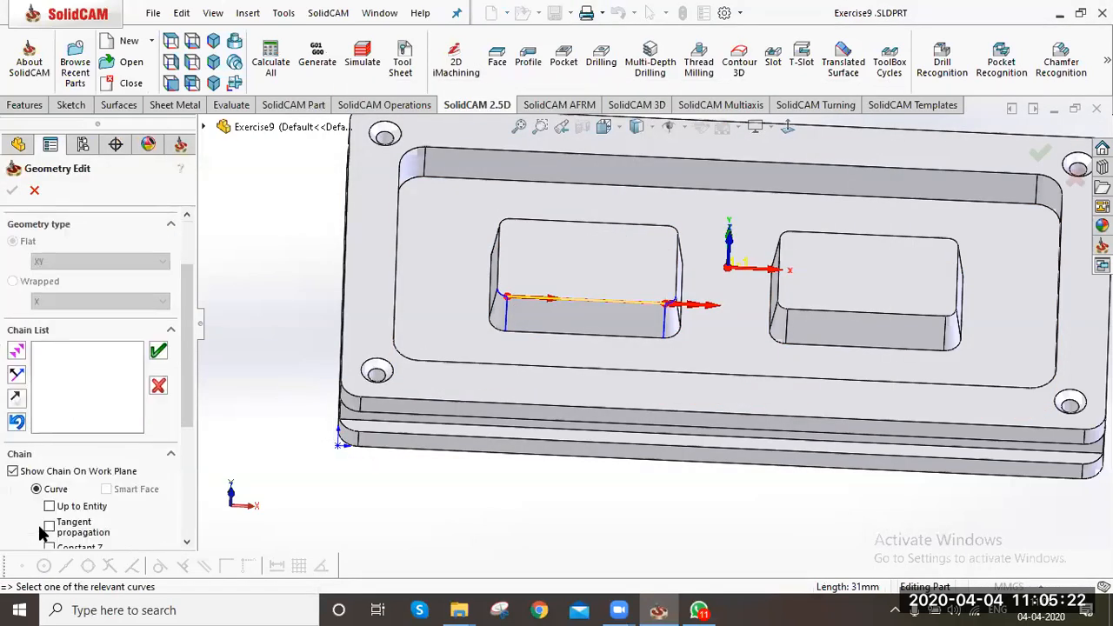
scroll(39, 532, down, 2)
click(49, 366)
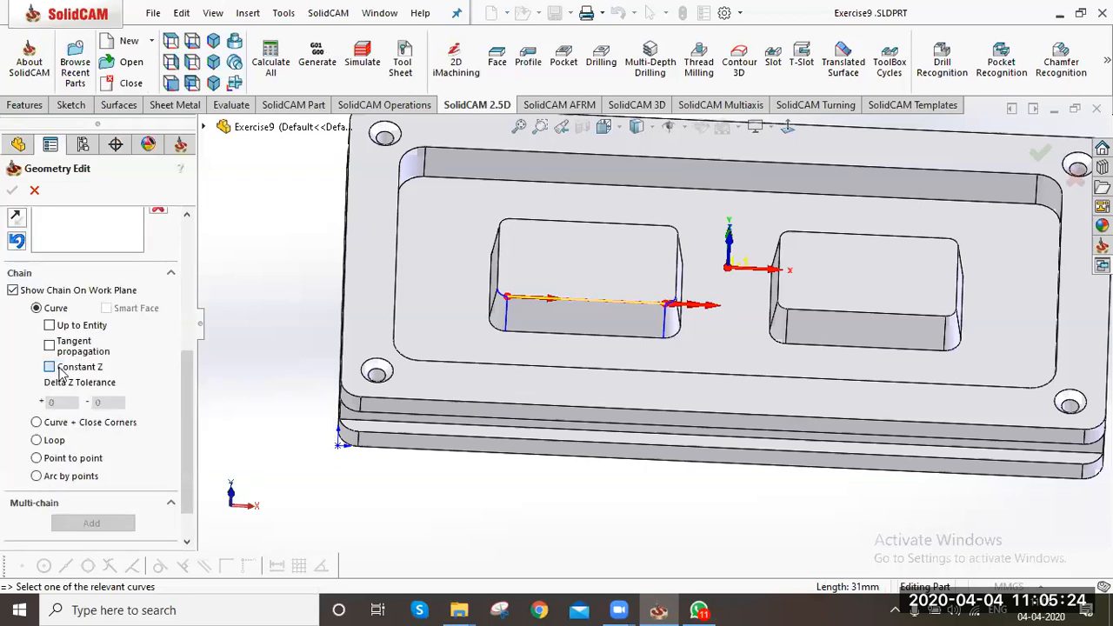
click(834, 313)
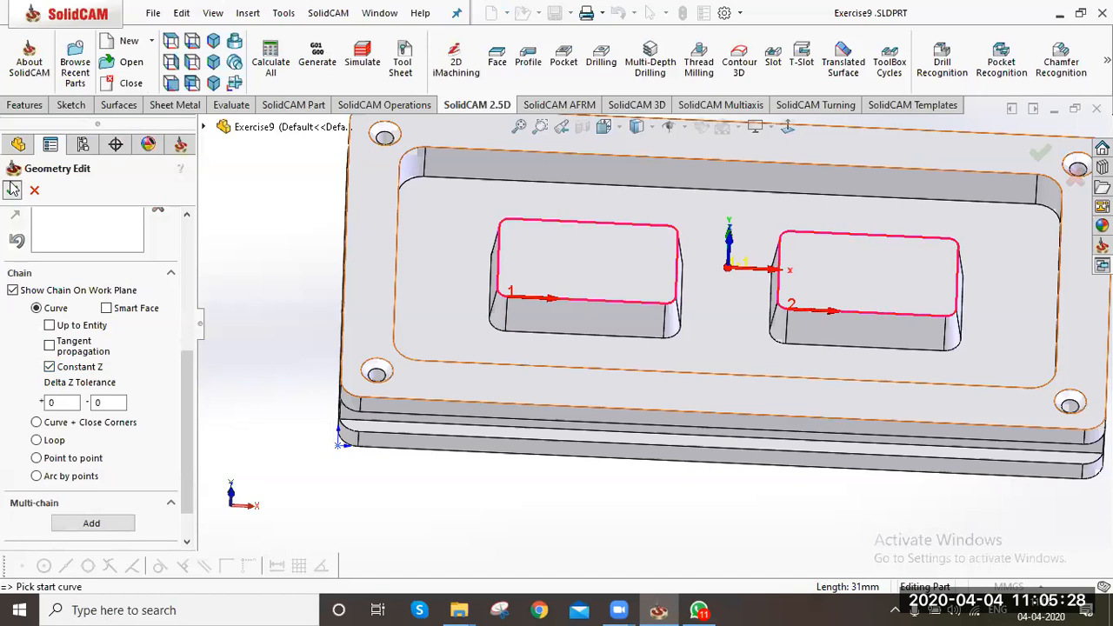
click(12, 188)
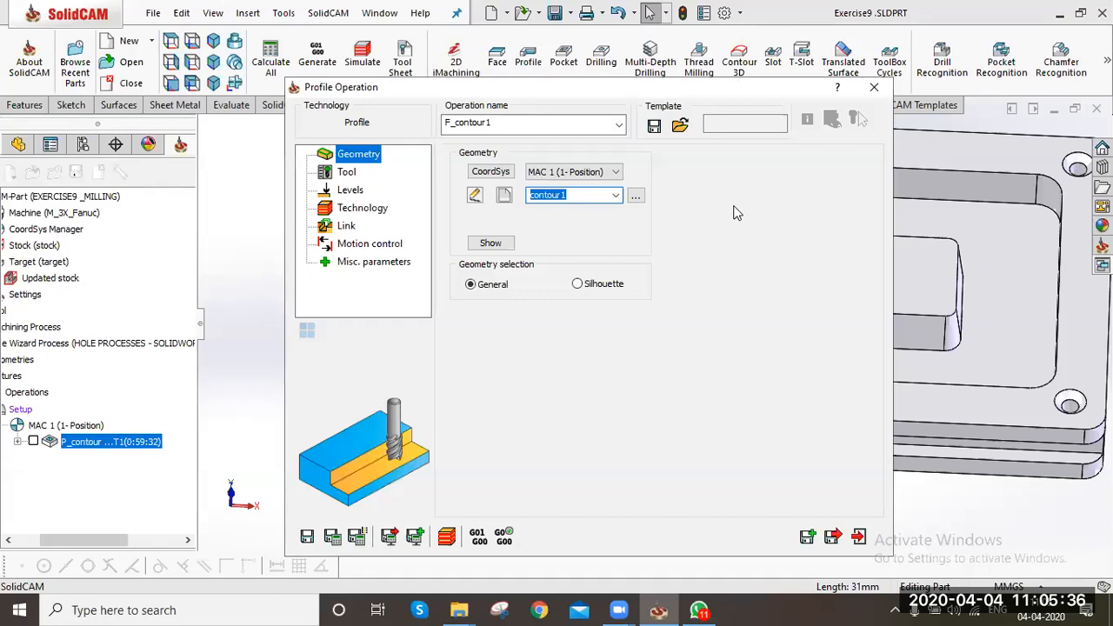
text(OK)
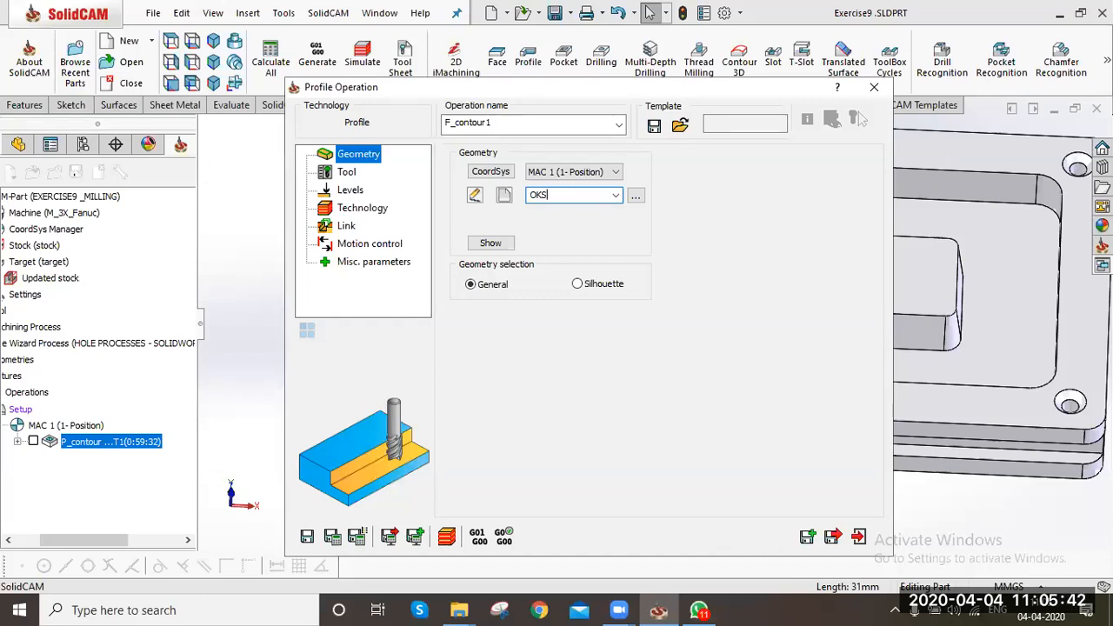
text(S)
key(Return)
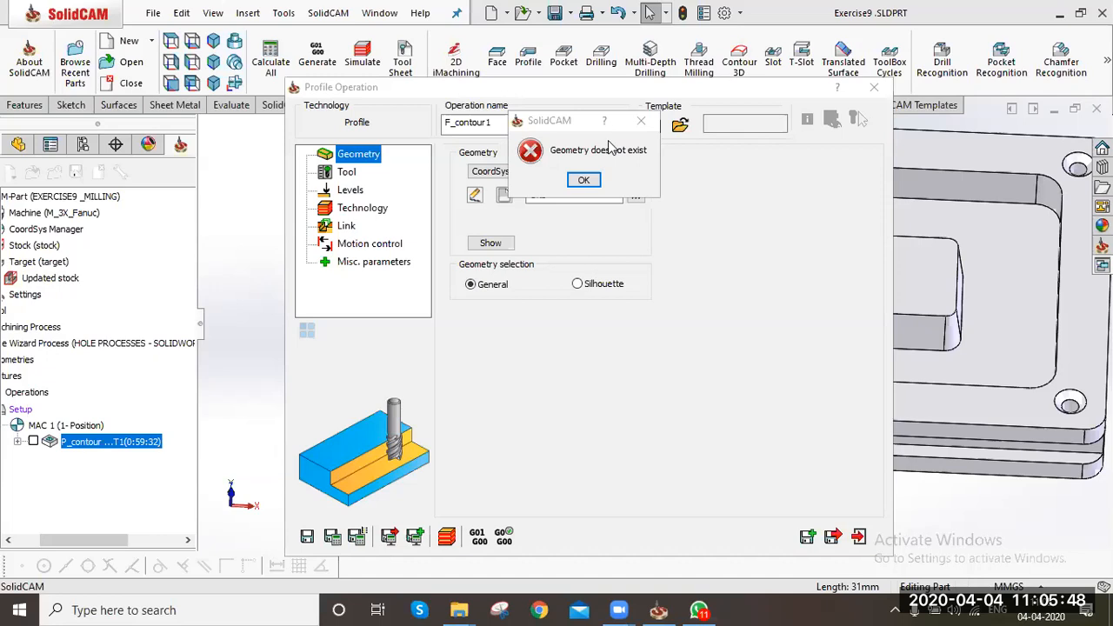
click(584, 181)
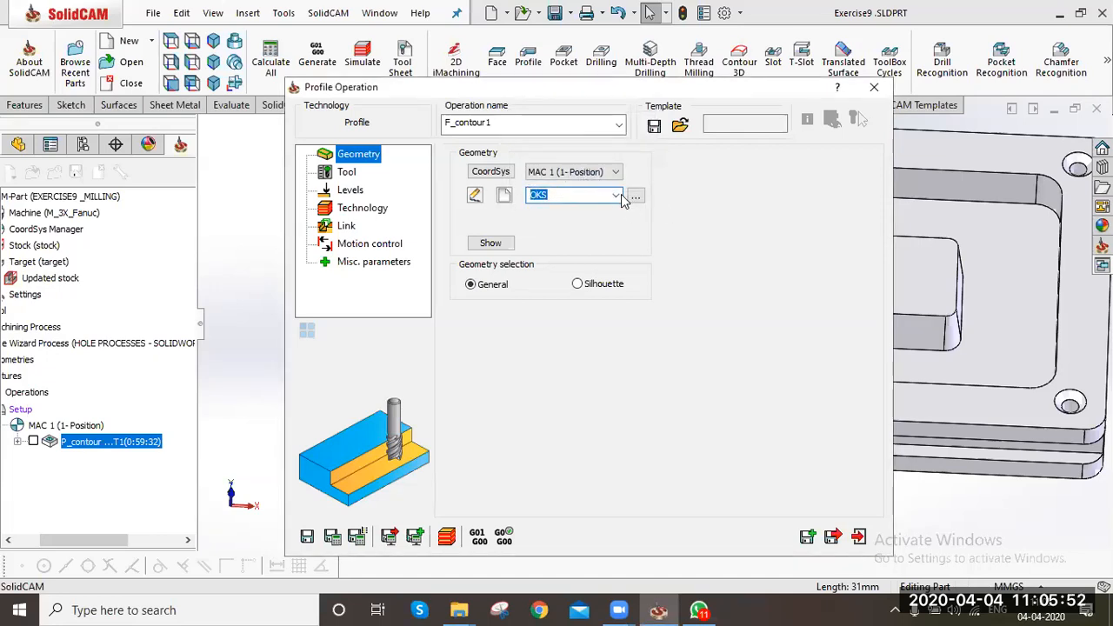
click(616, 196)
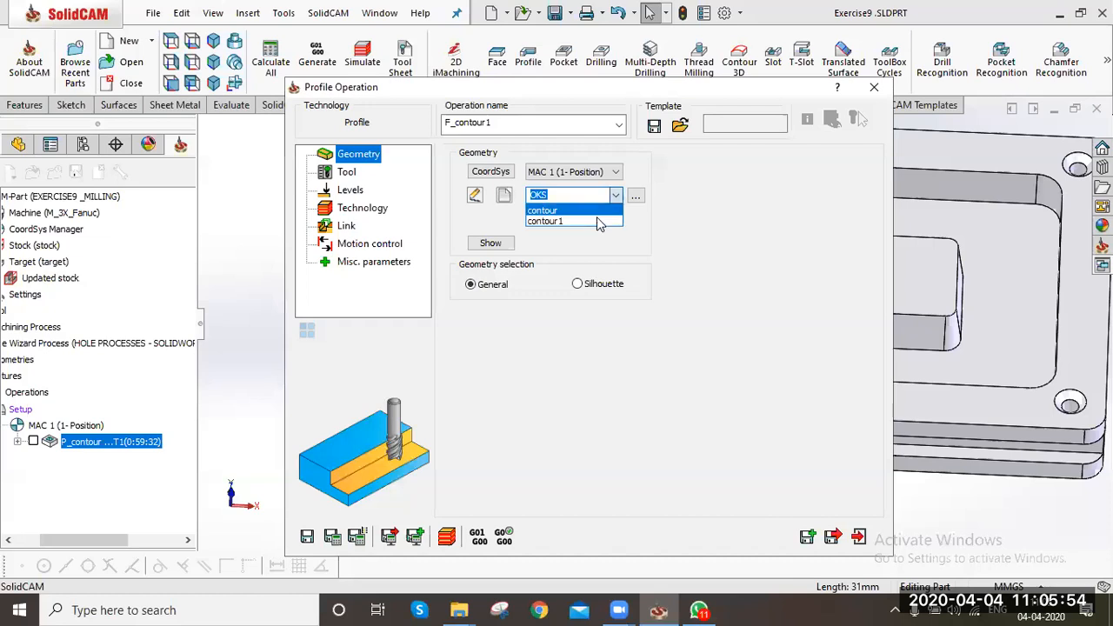
click(324, 184)
Assign the existing 10 mm end mill to the profile operation
click(345, 174)
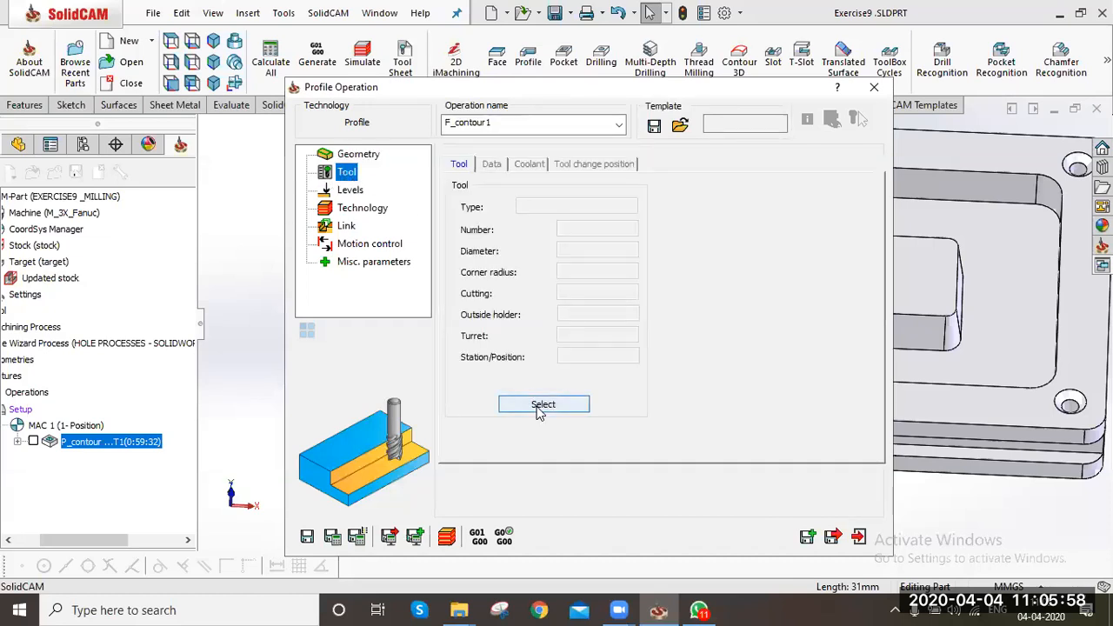
click(542, 406)
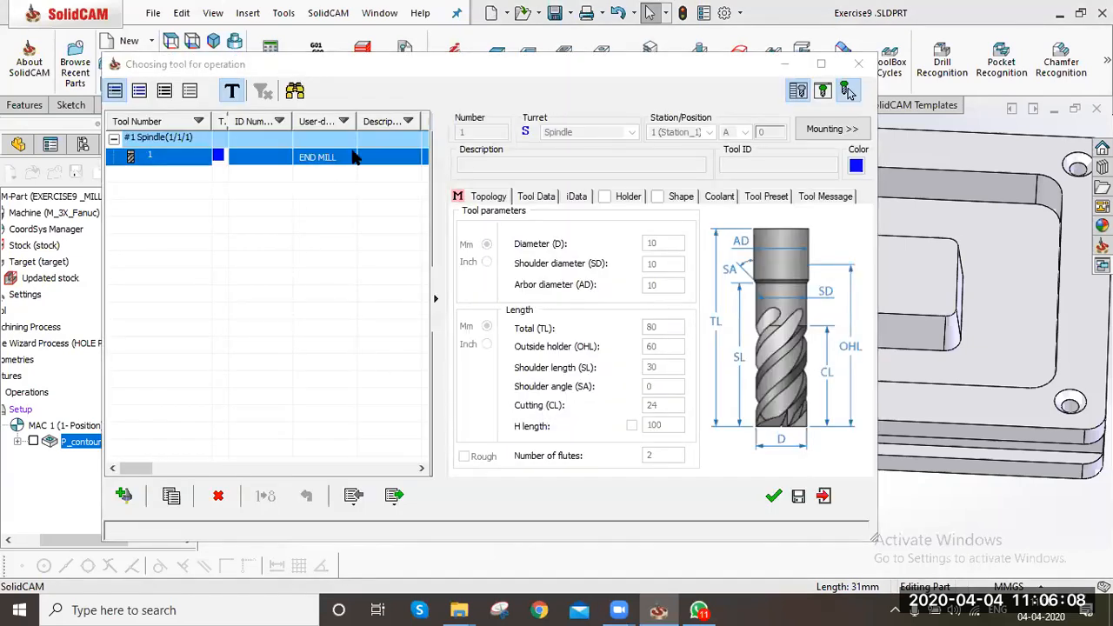
double_click(355, 156)
Pick the pocket floor around the islands as the lower level of the profile operation
click(351, 189)
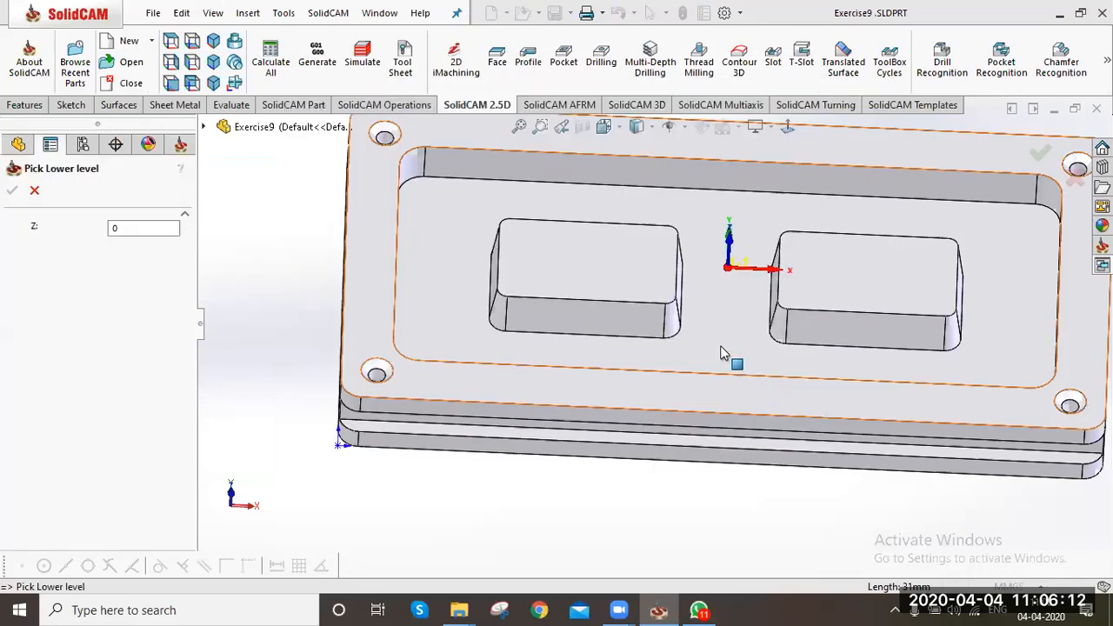
click(719, 345)
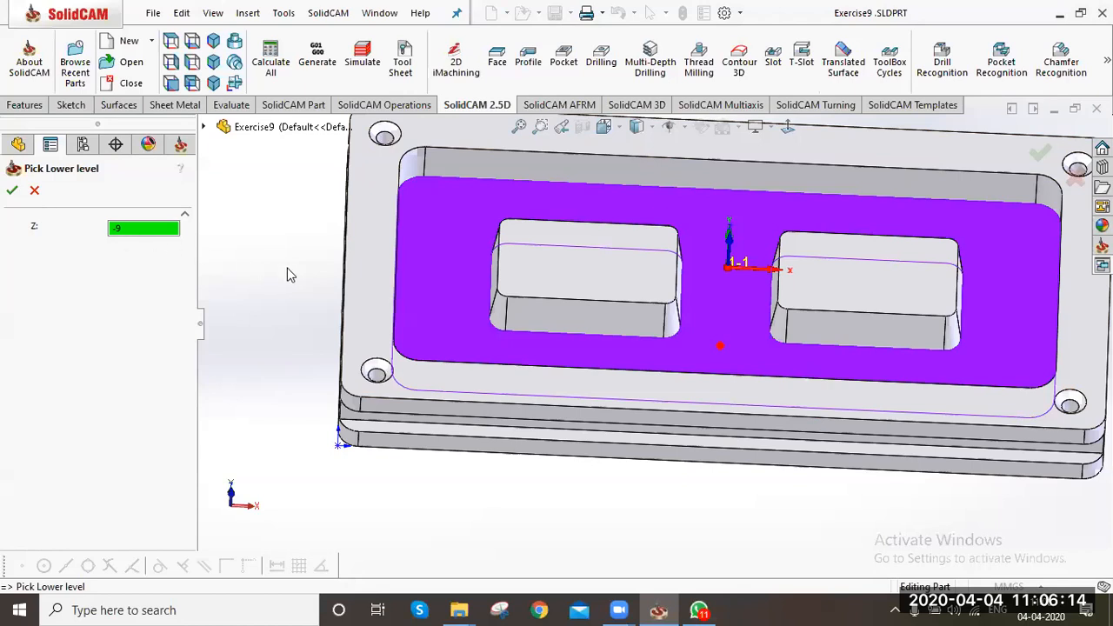
key(Return)
Enable rough passes without finishing in the profile's technology settings, with a step down of 0.1 and a wall offset of 0.1
click(342, 208)
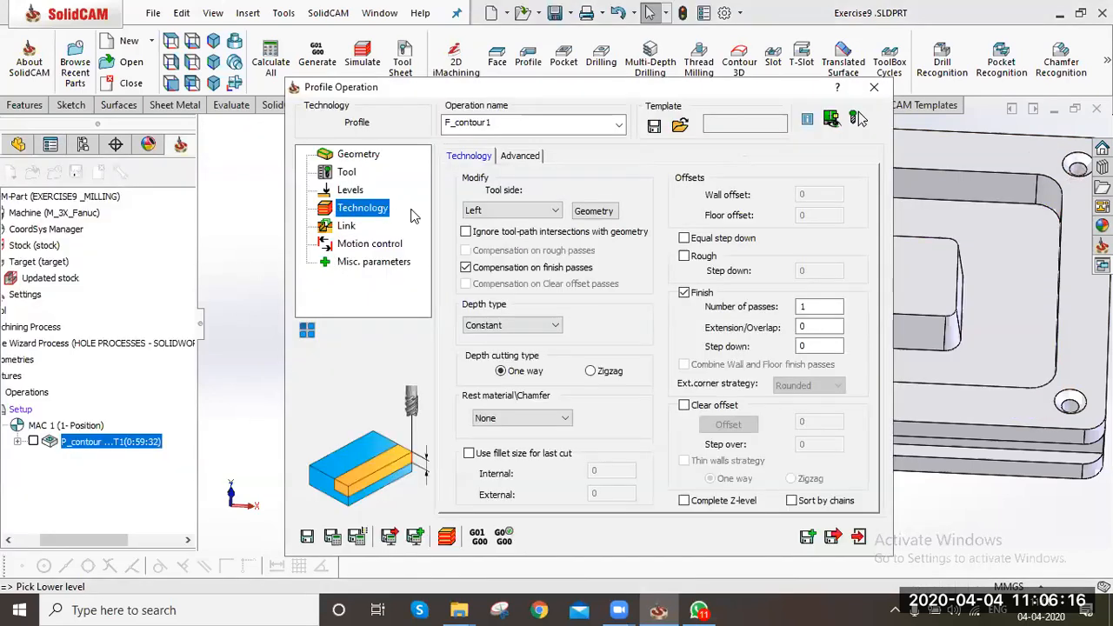
click(683, 256)
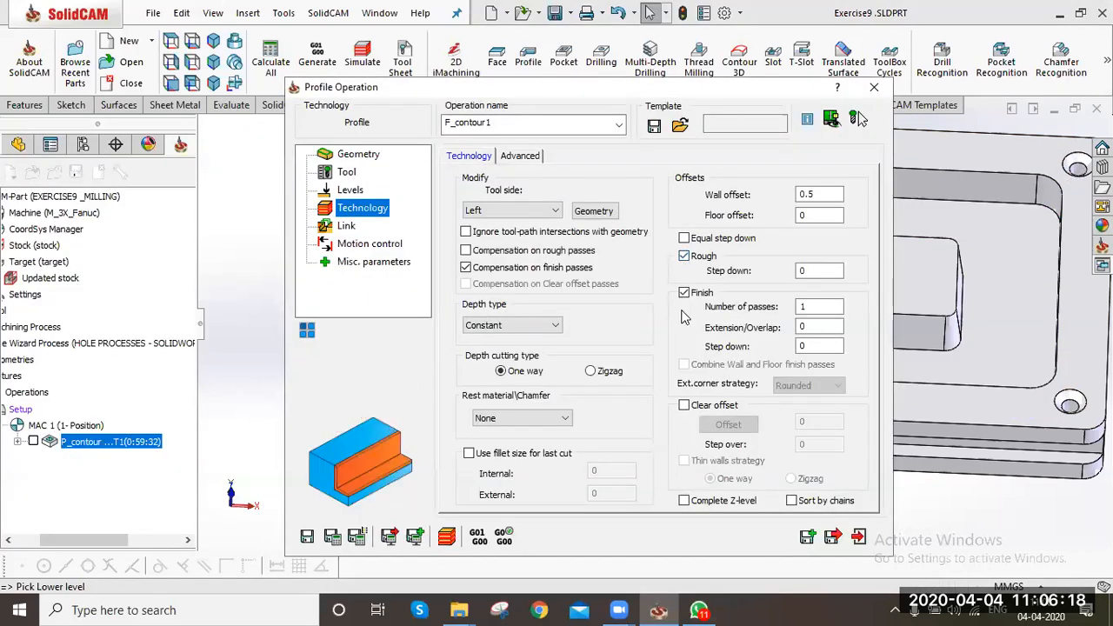
click(683, 292)
double_click(813, 271)
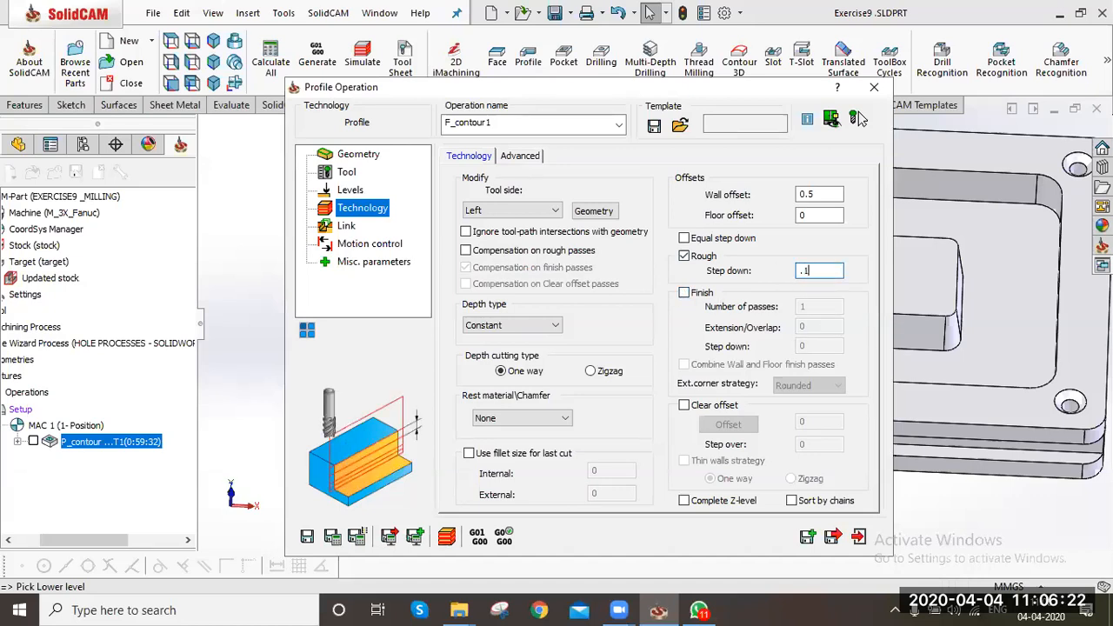
click(813, 194)
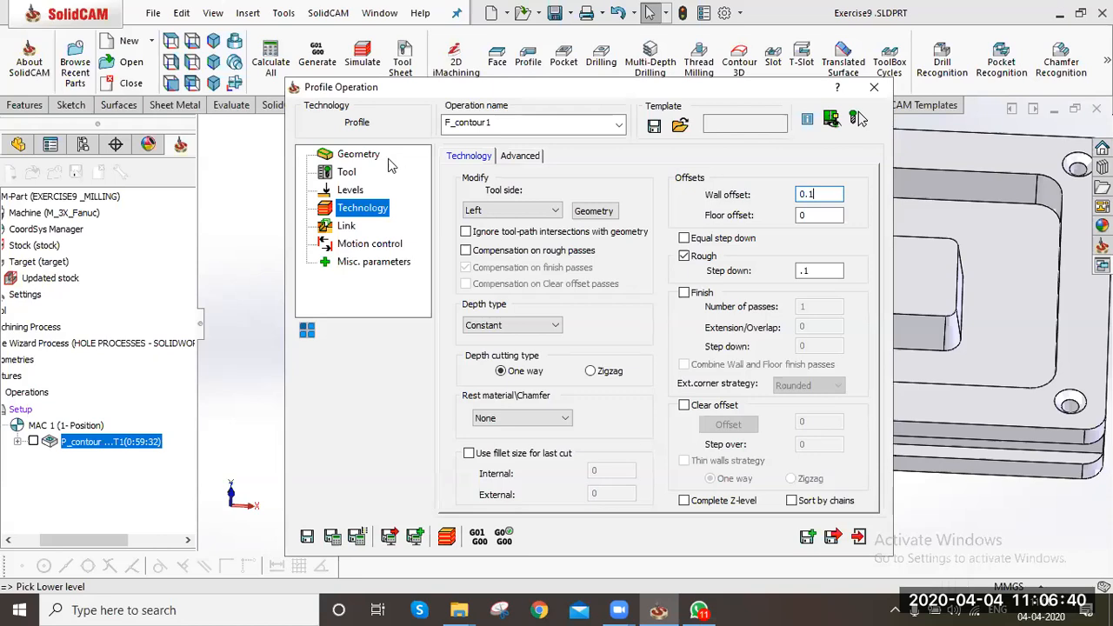
Enable the finish pass and leave tool compensation switched off for both rough and finish passes
click(466, 250)
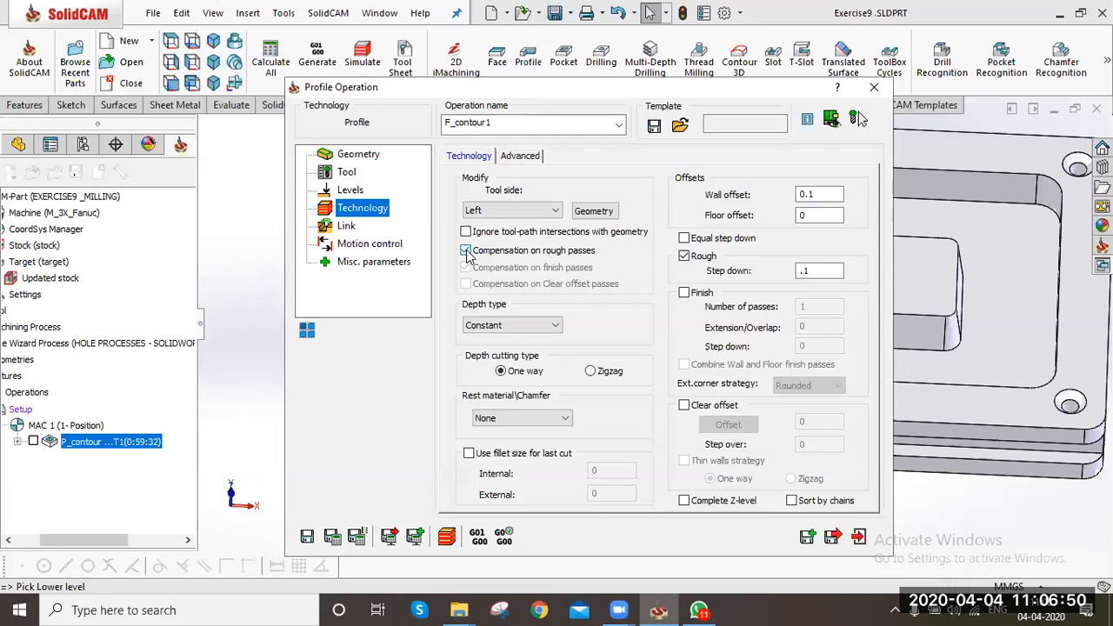
click(684, 294)
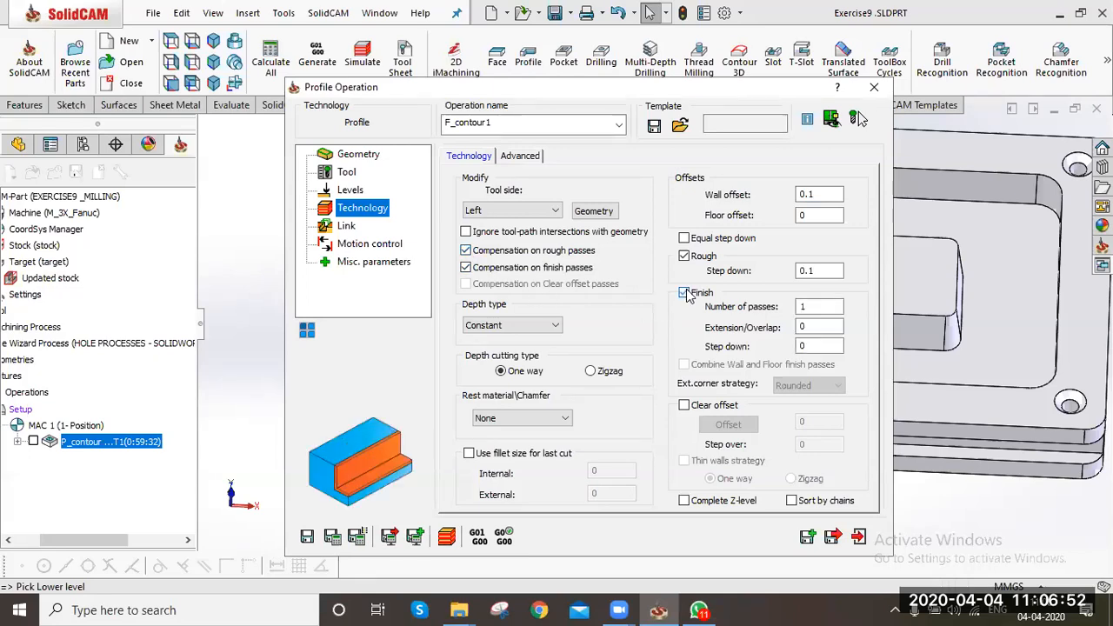
click(475, 253)
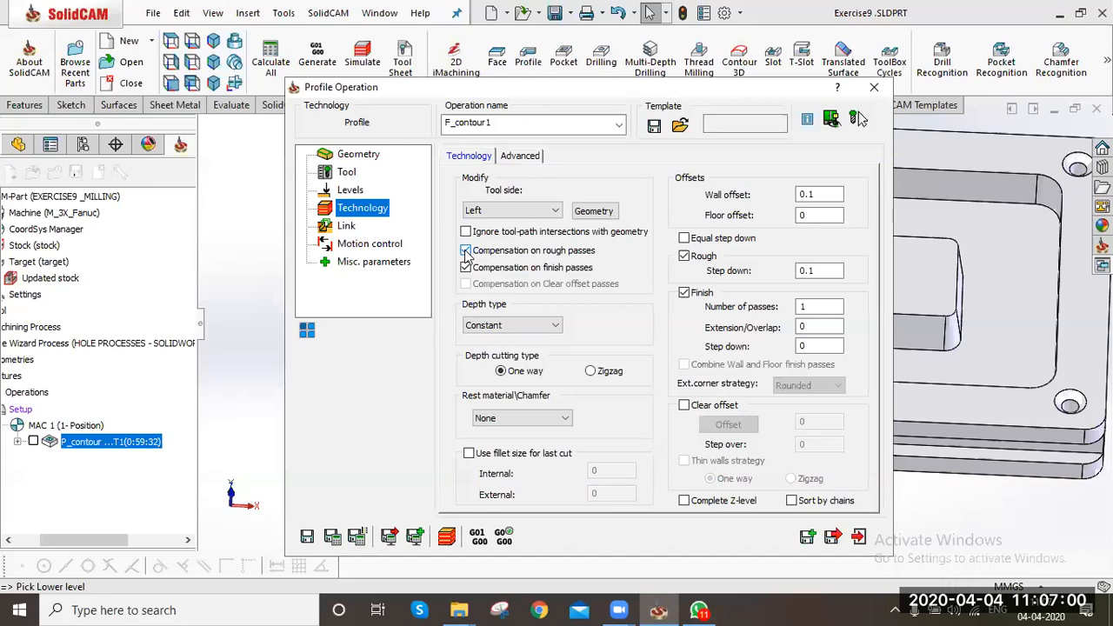
click(466, 269)
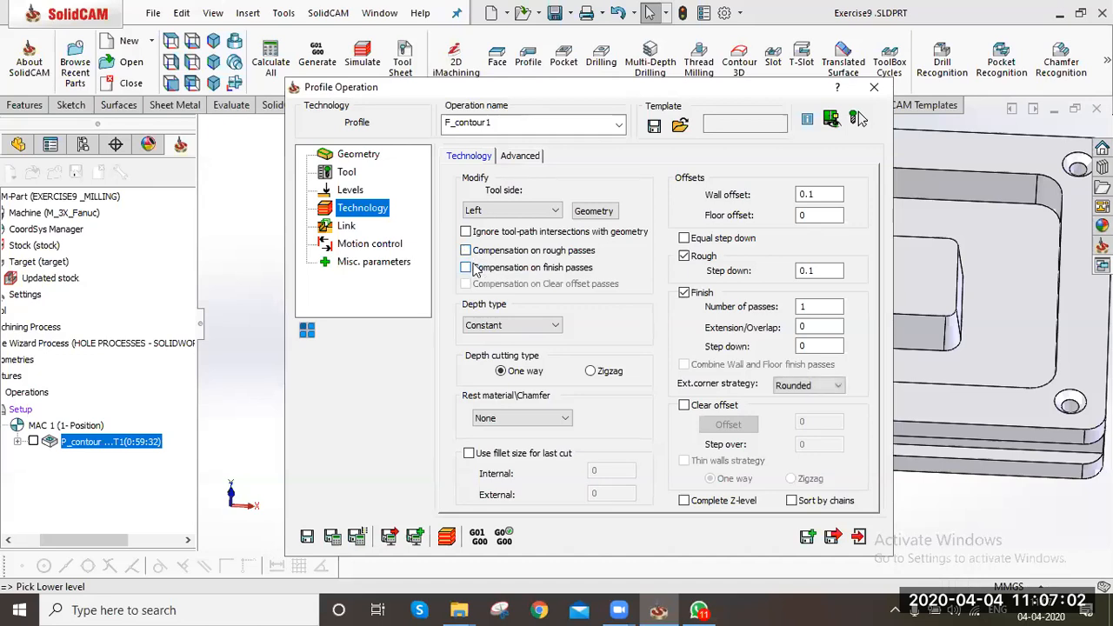
Save and calculate the profile operation, and check on which side of the island edges its toolpath runs
click(307, 536)
click(332, 536)
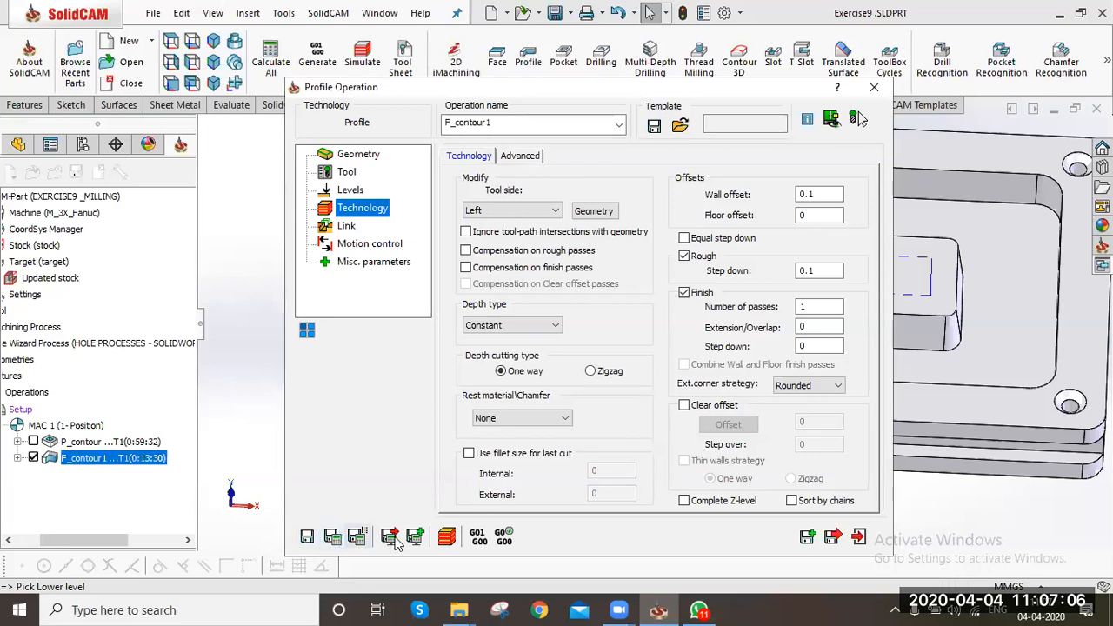
double_click(529, 92)
double_click(520, 87)
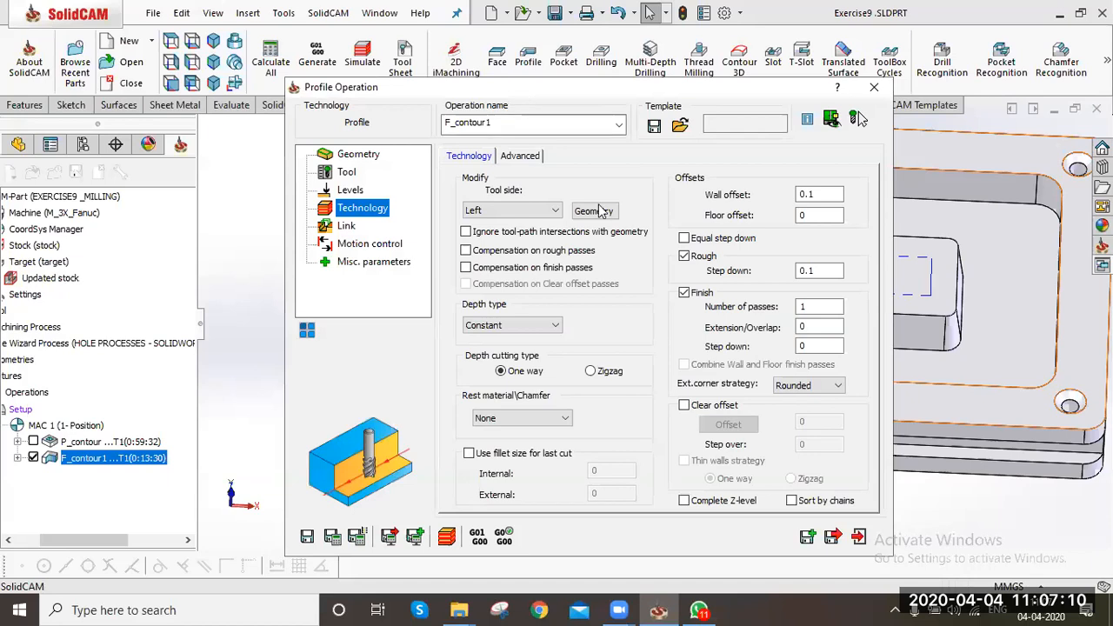
Set the tool side to Right for the island chains, recalculate the profile operation and inspect the toolpath around both islands
click(611, 214)
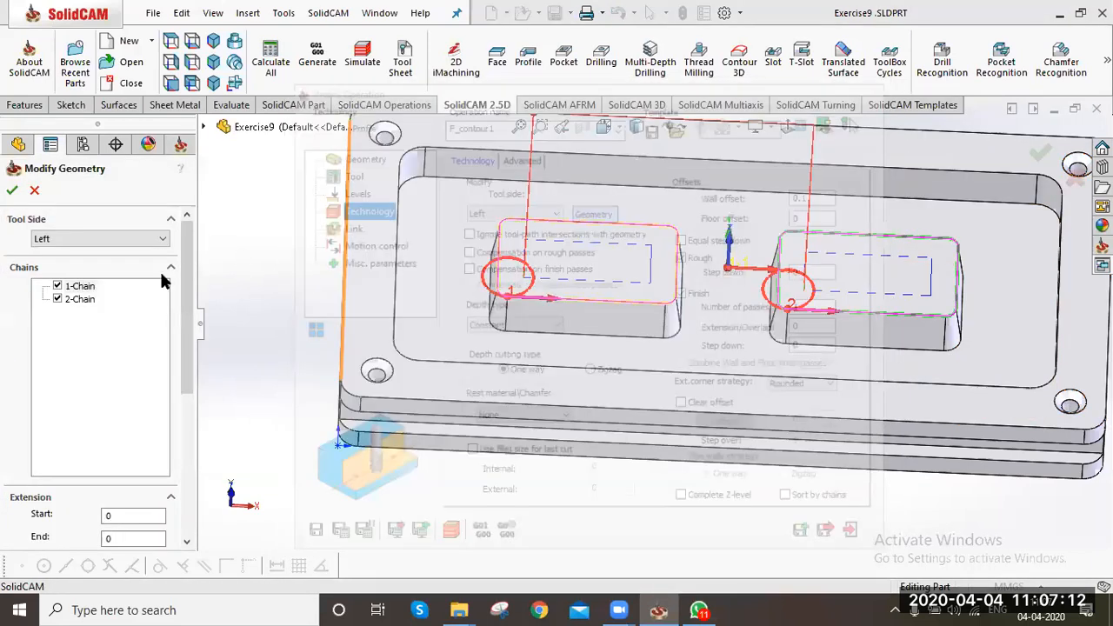
click(124, 241)
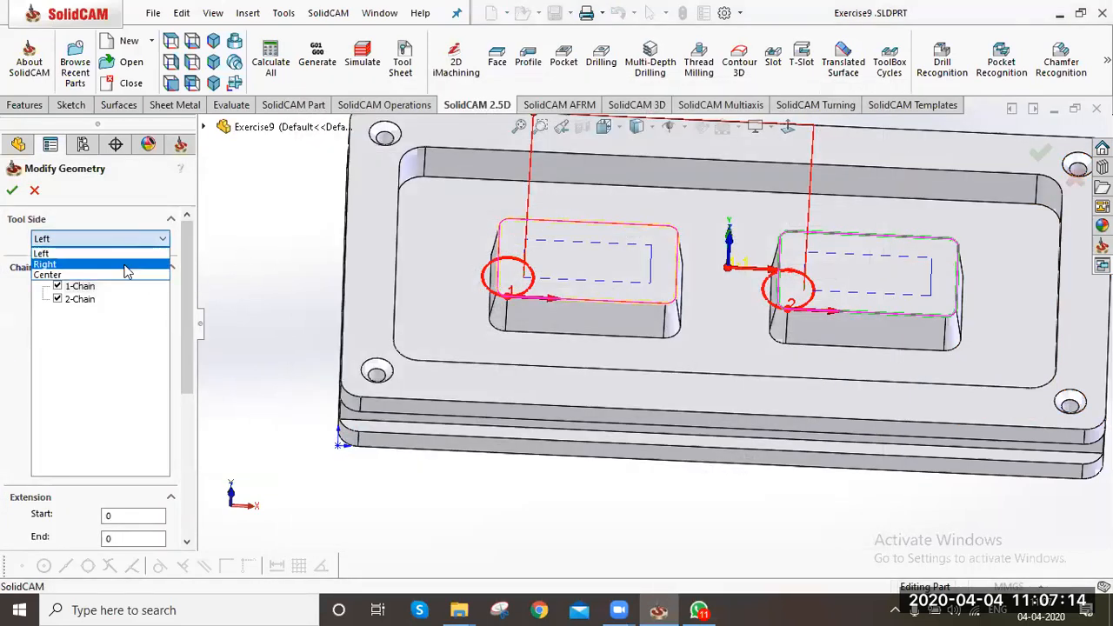
click(124, 257)
click(13, 190)
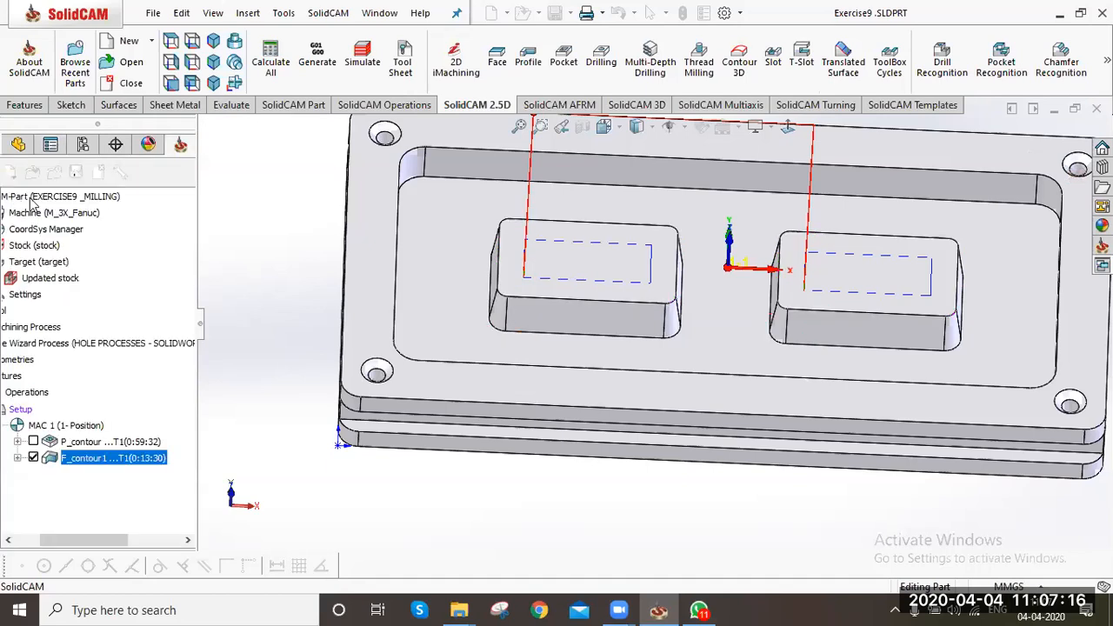
click(332, 536)
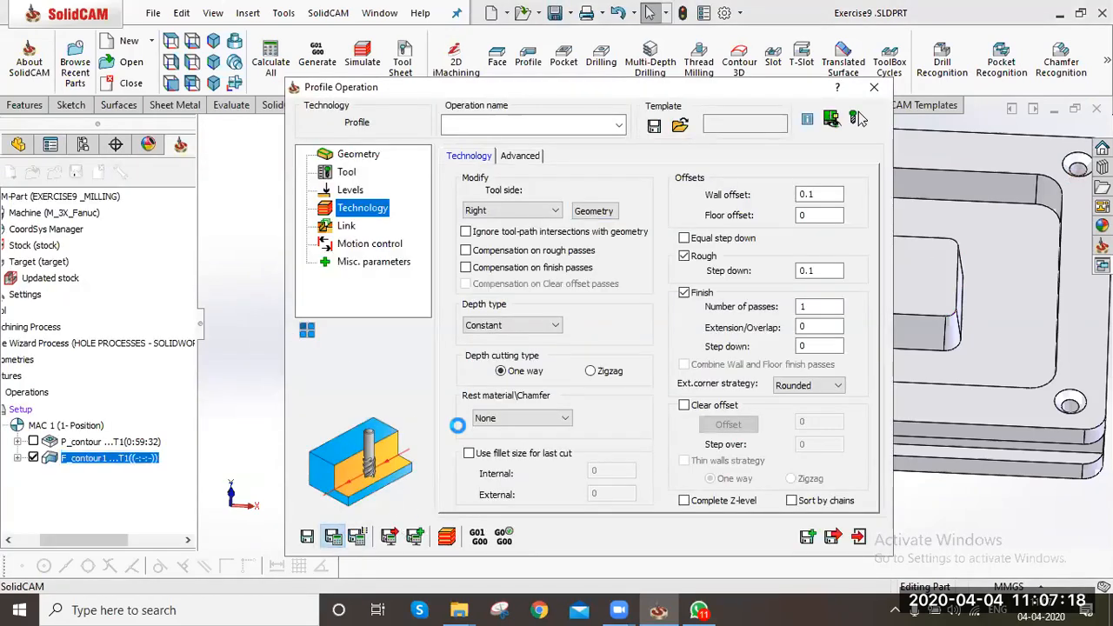
click(670, 336)
middle_drag(669, 337, 676, 294)
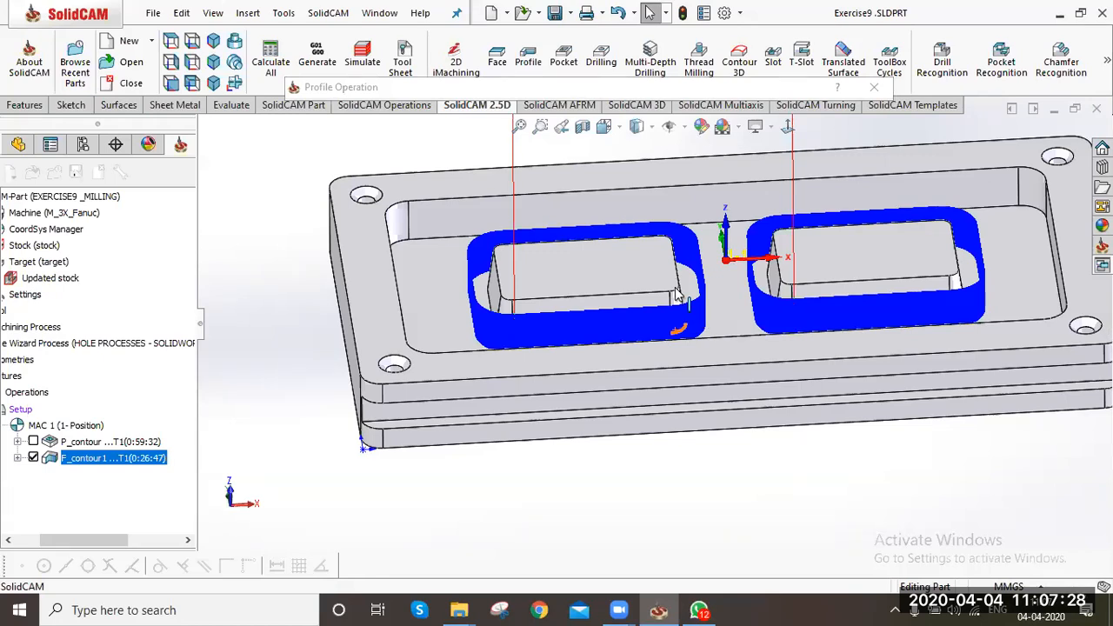
scroll(638, 208, up, 1)
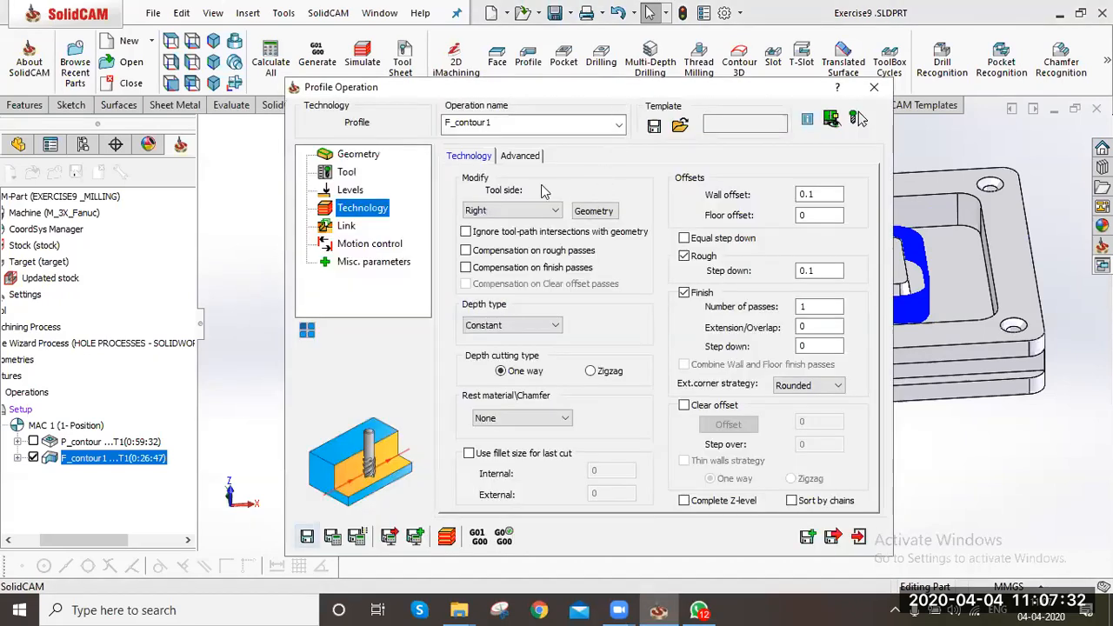
Review the profile's advanced technology options and look at the wall draft angle settings without applying them
click(507, 159)
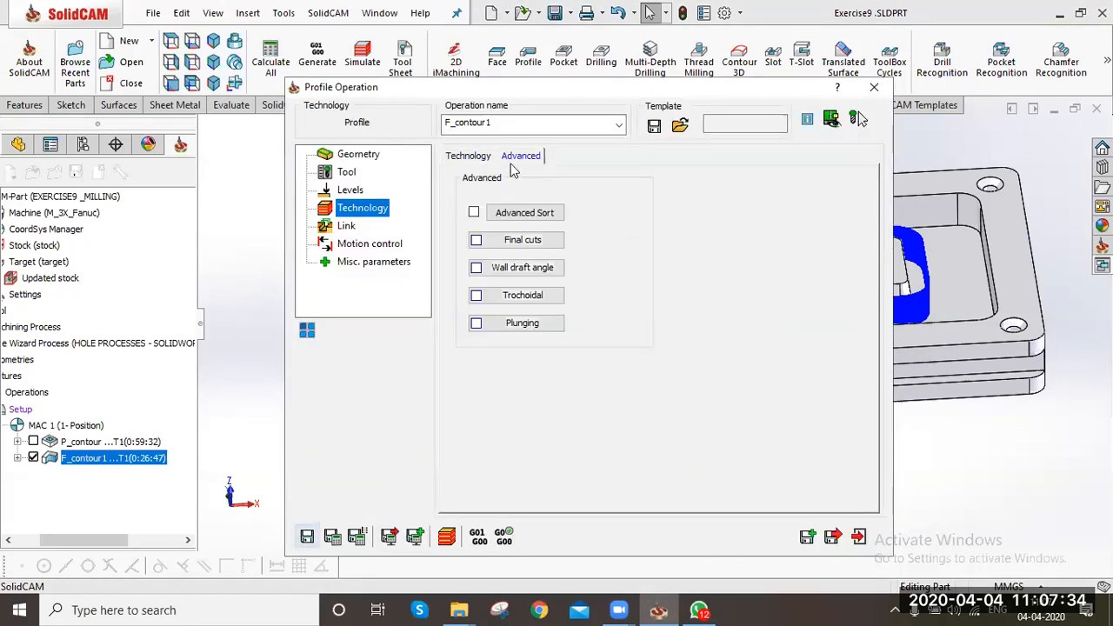
click(491, 157)
click(514, 159)
click(522, 268)
click(500, 256)
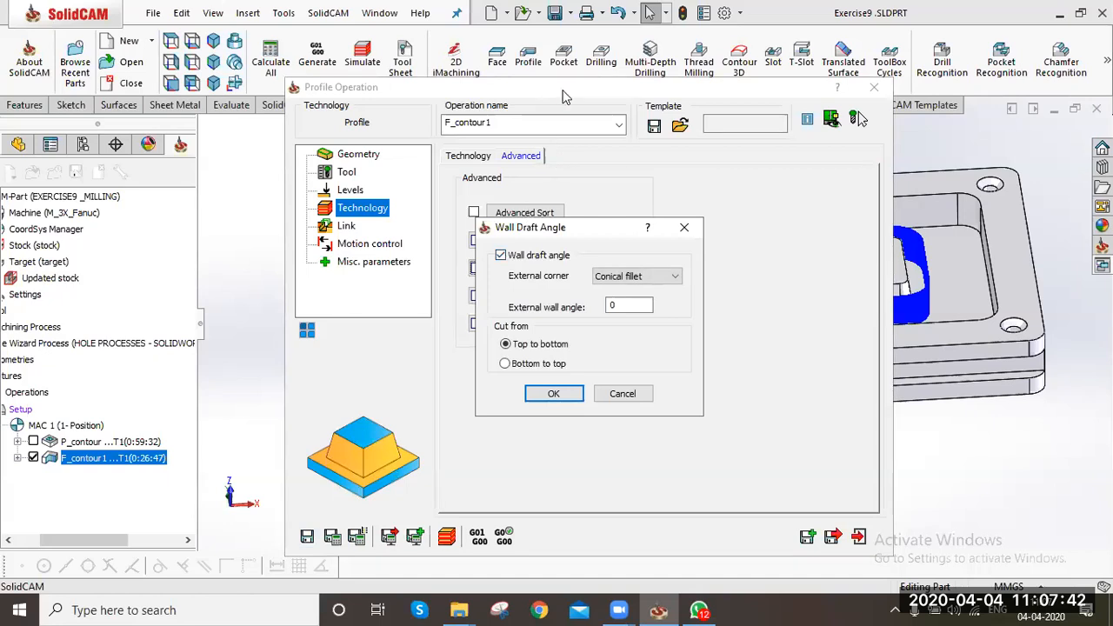
click(681, 225)
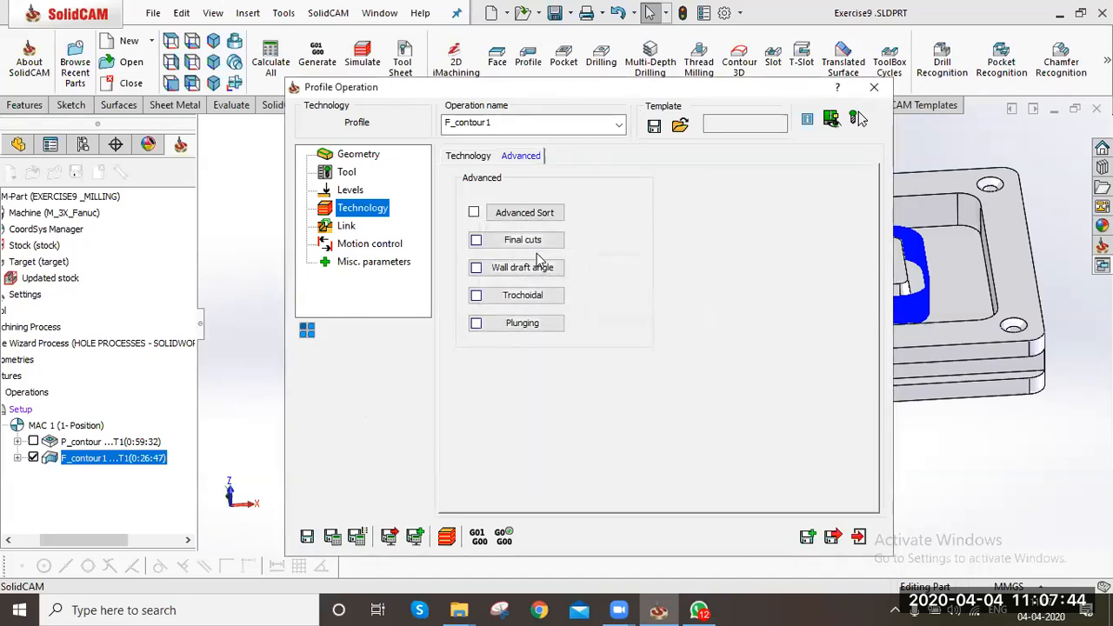
Enable the wall draft angle with a conical fillet external corner, an external wall angle of 8 and cutting from top to bottom
click(539, 267)
double_click(612, 305)
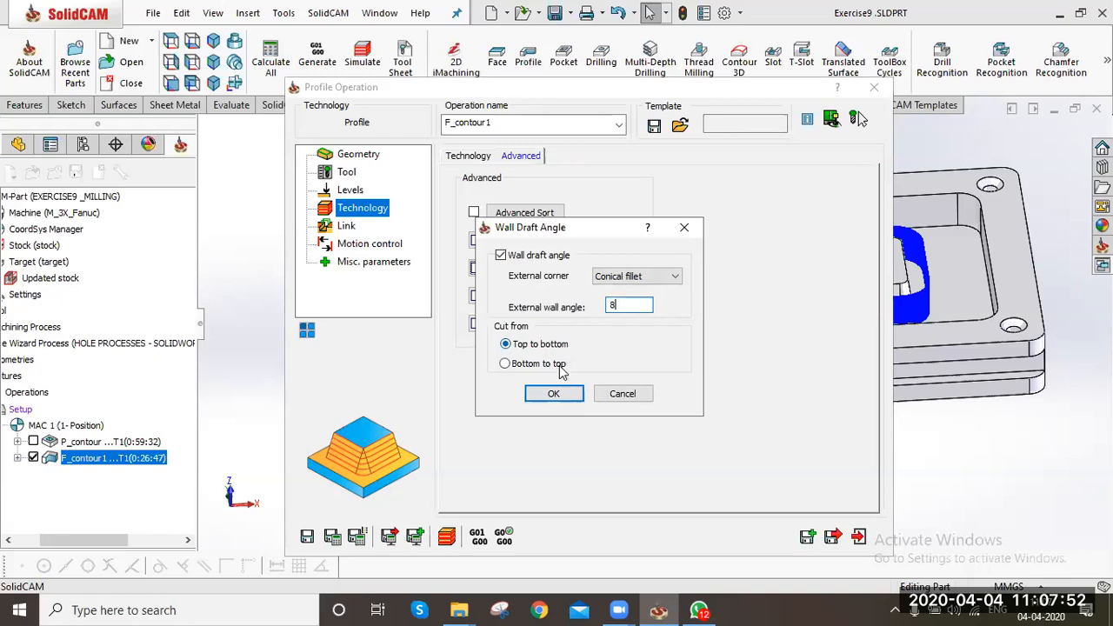
click(556, 393)
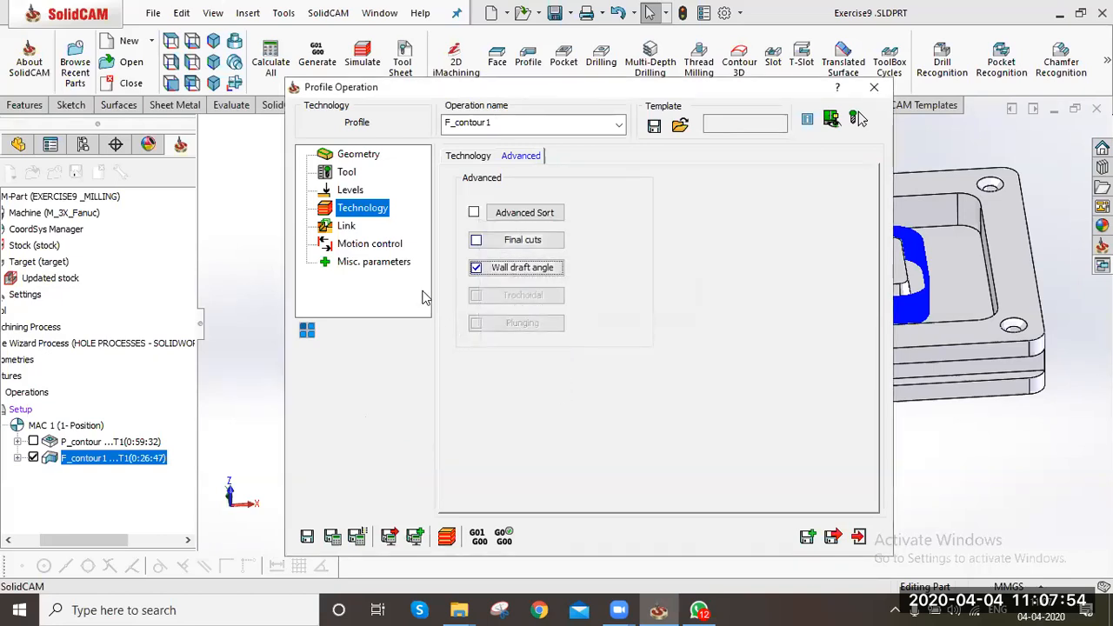
Save and recalculate the profile operation with the wall draft, and inspect its toolpath around the islands from several angles
click(308, 536)
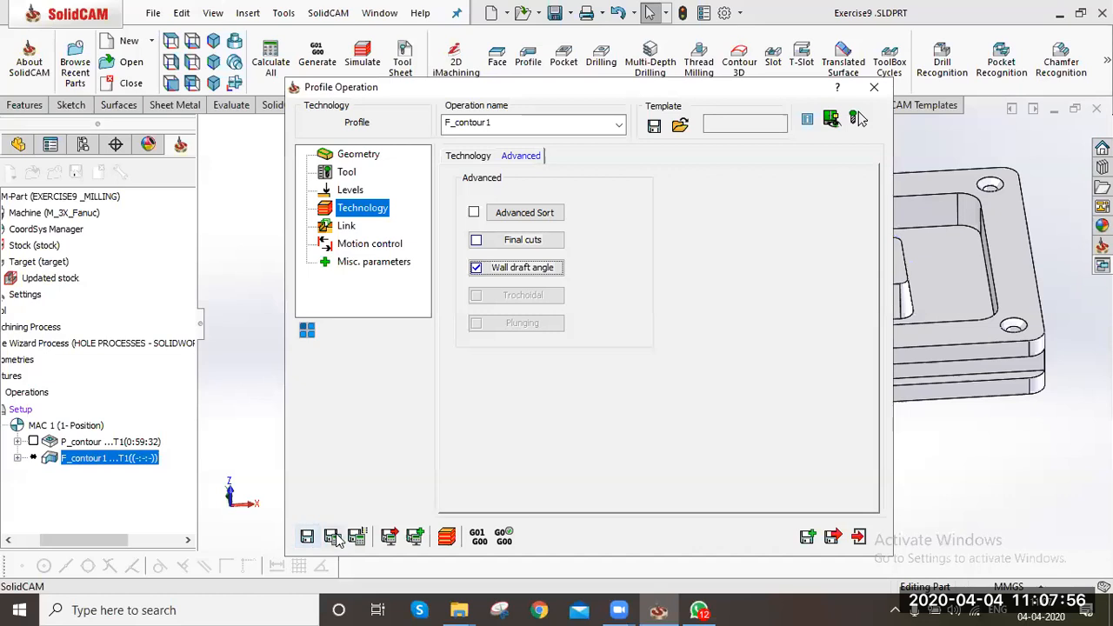
double_click(521, 88)
scroll(541, 341, down, 1)
scroll(524, 291, down, 1)
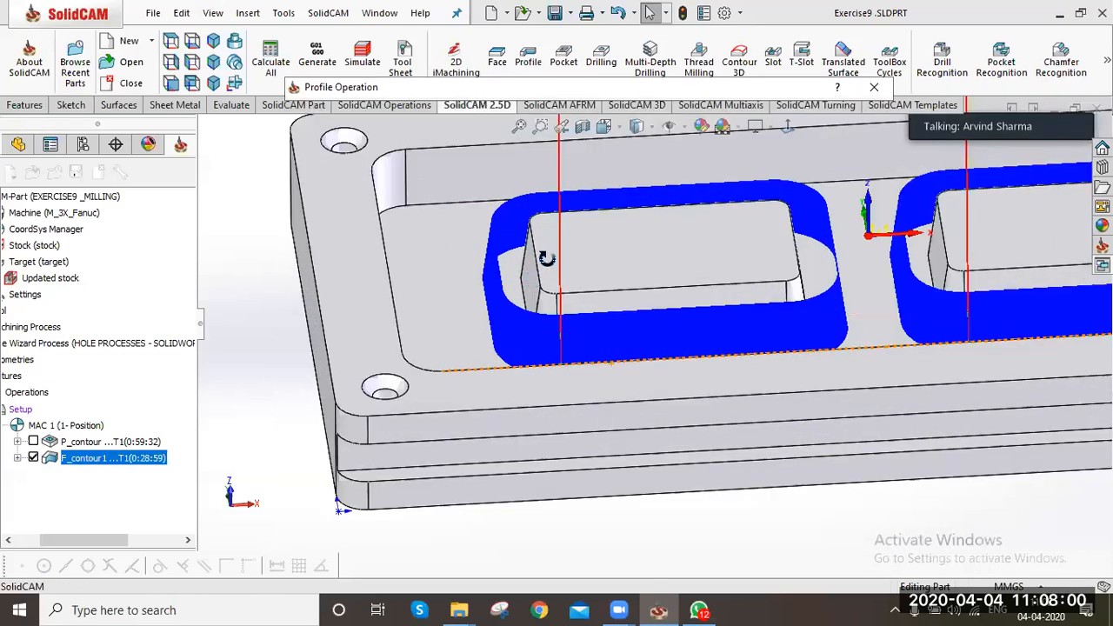
middle_drag(534, 219, 532, 230)
middle_drag(510, 193, 529, 211)
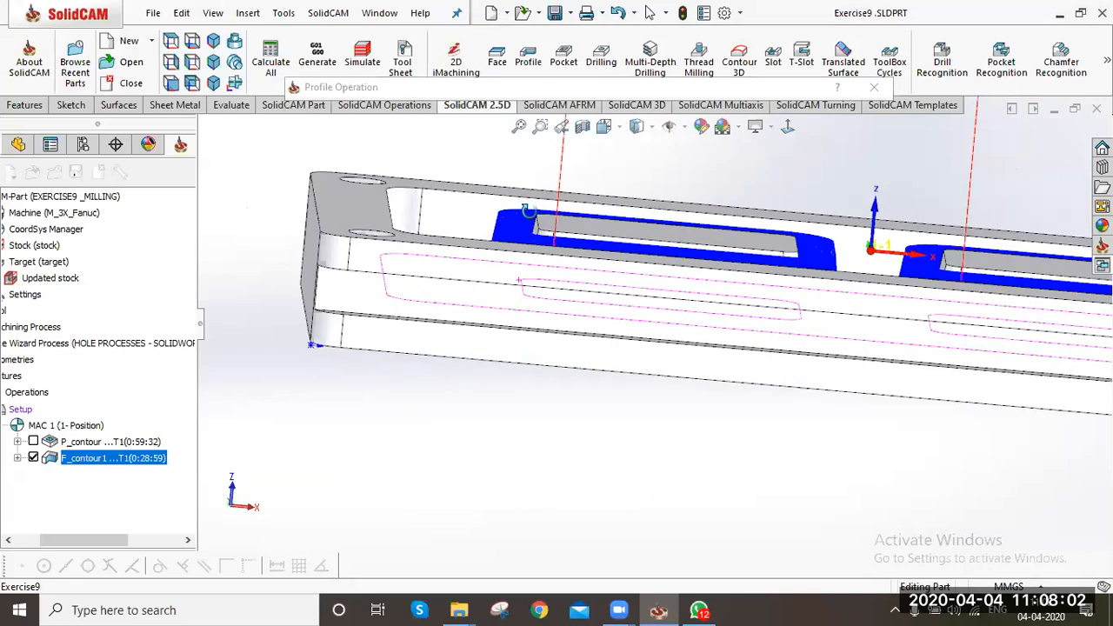
middle_drag(532, 268, 626, 271)
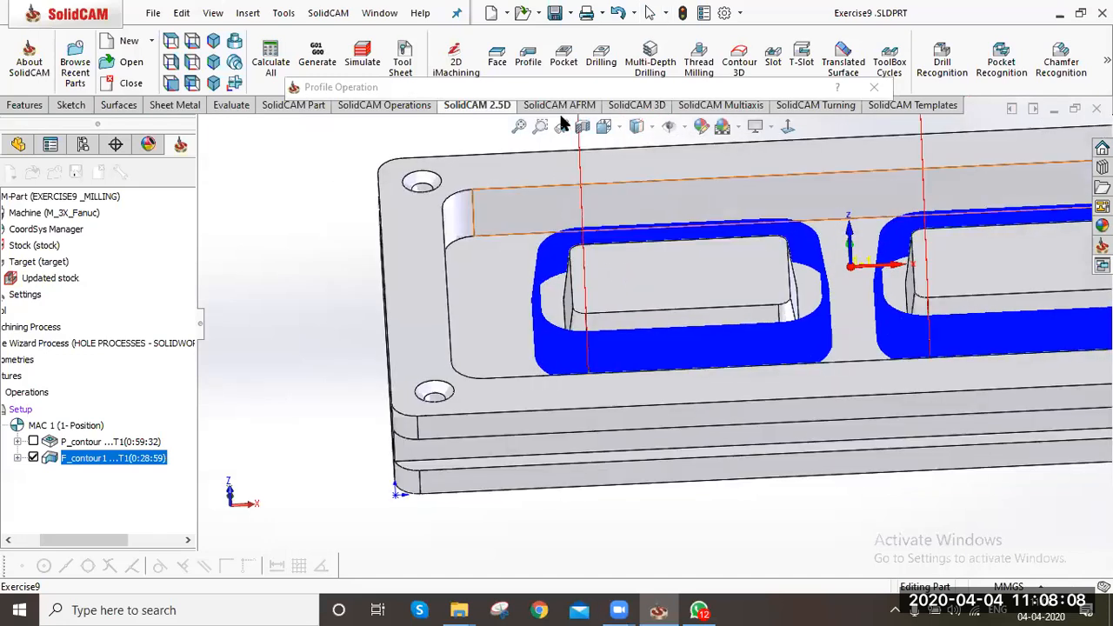
Simulate the drafted profile operation in SolidVerify and compare the machined part with the target
mouse_move(562, 95)
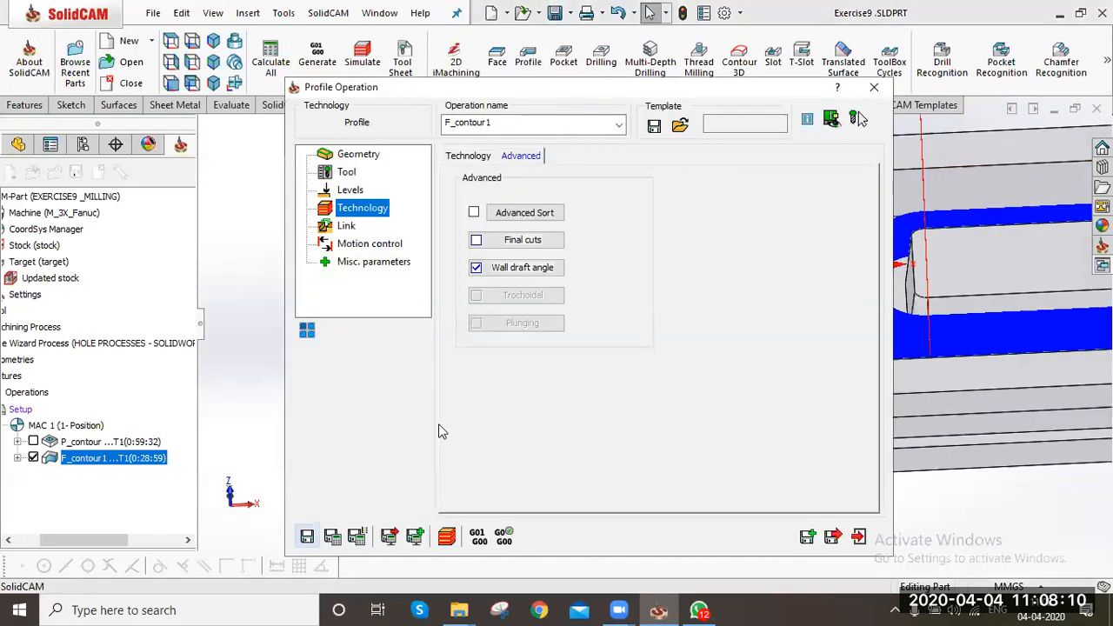
click(445, 535)
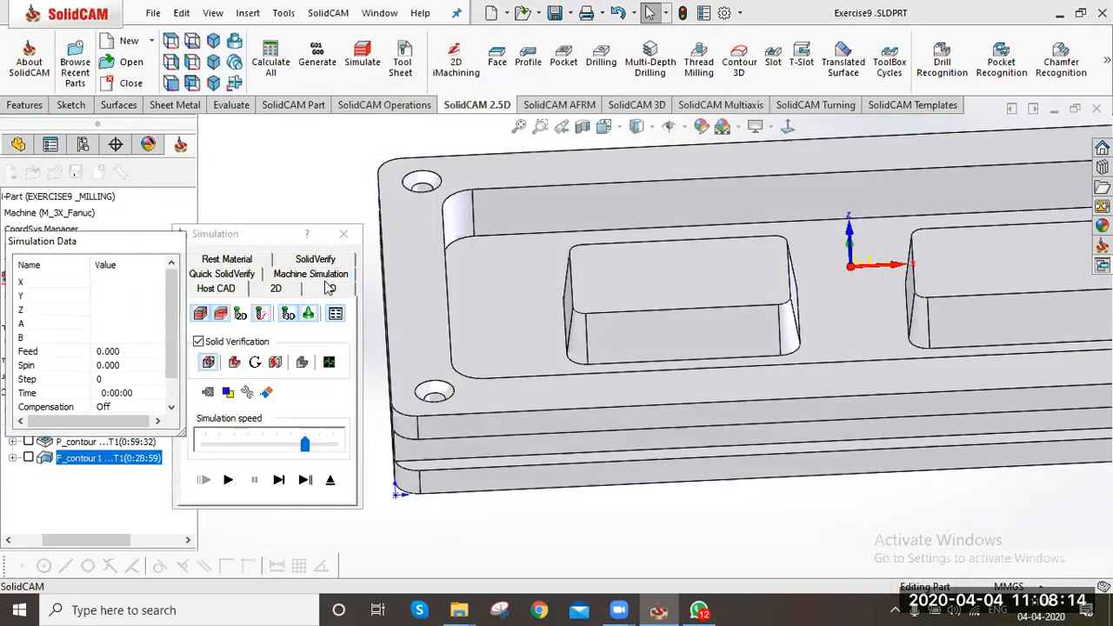
click(320, 262)
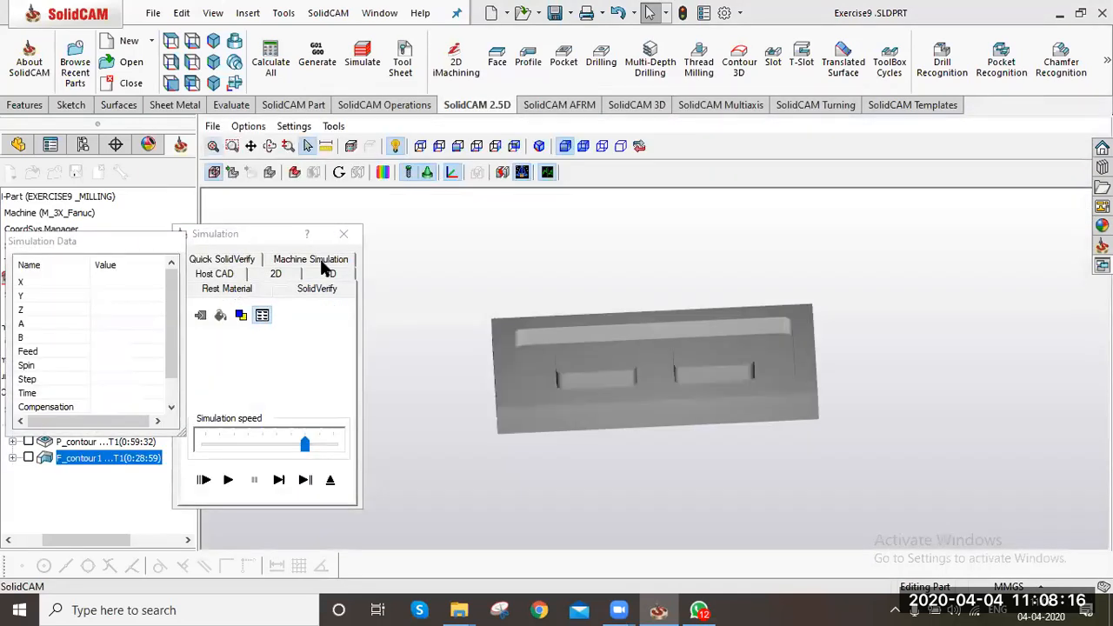
click(228, 480)
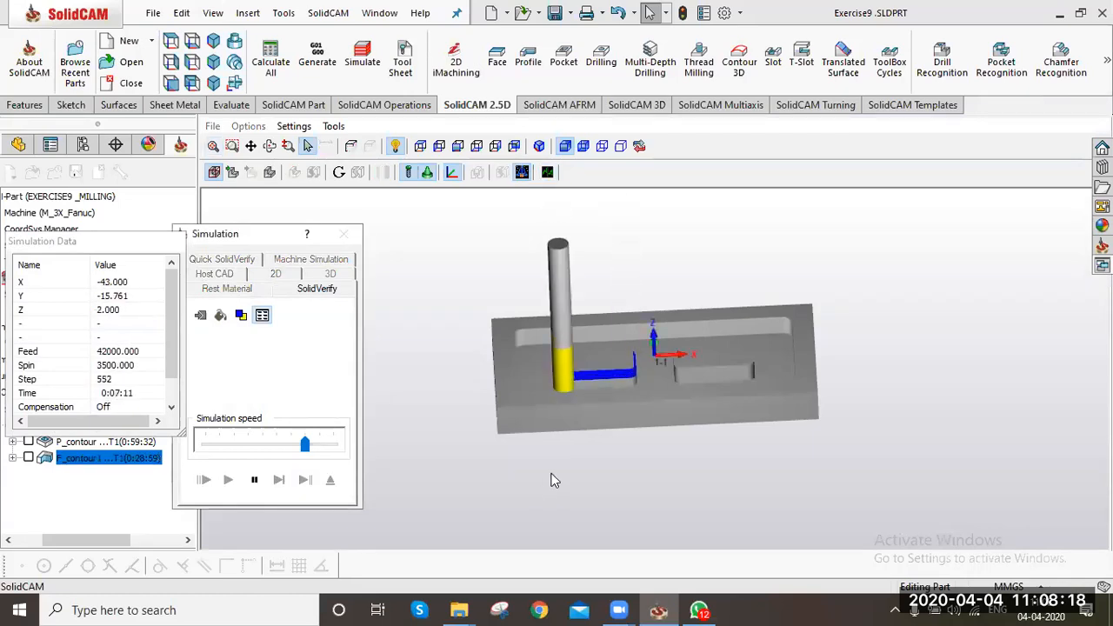
scroll(598, 343, up, 2)
middle_drag(598, 337, 606, 340)
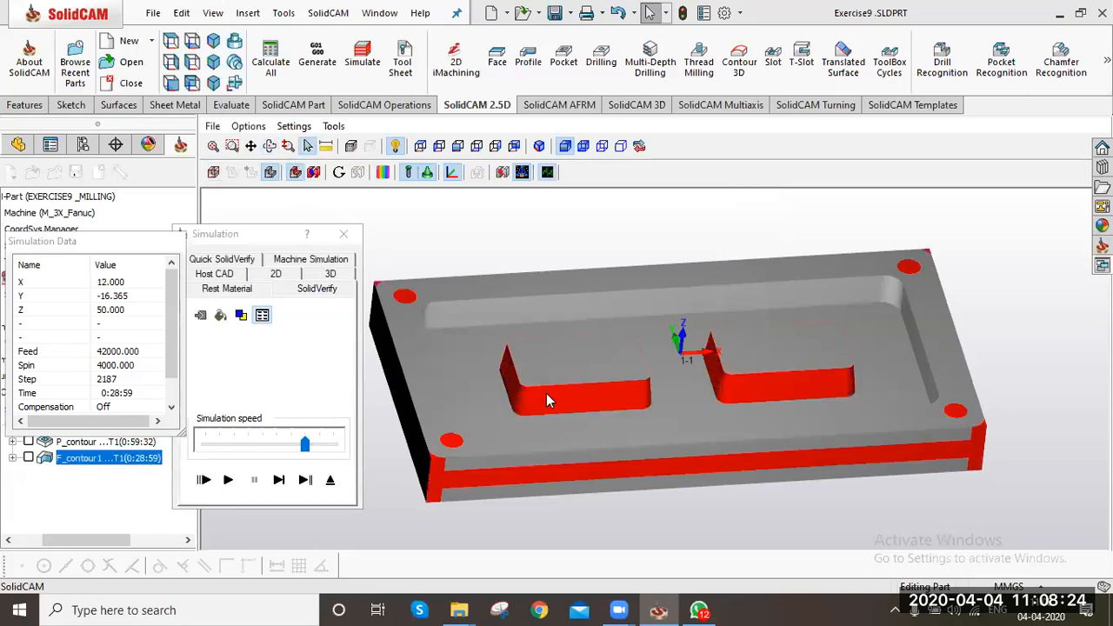
Examine the step marks on the drafted island walls up close and exit the simulation
scroll(548, 396, up, 3)
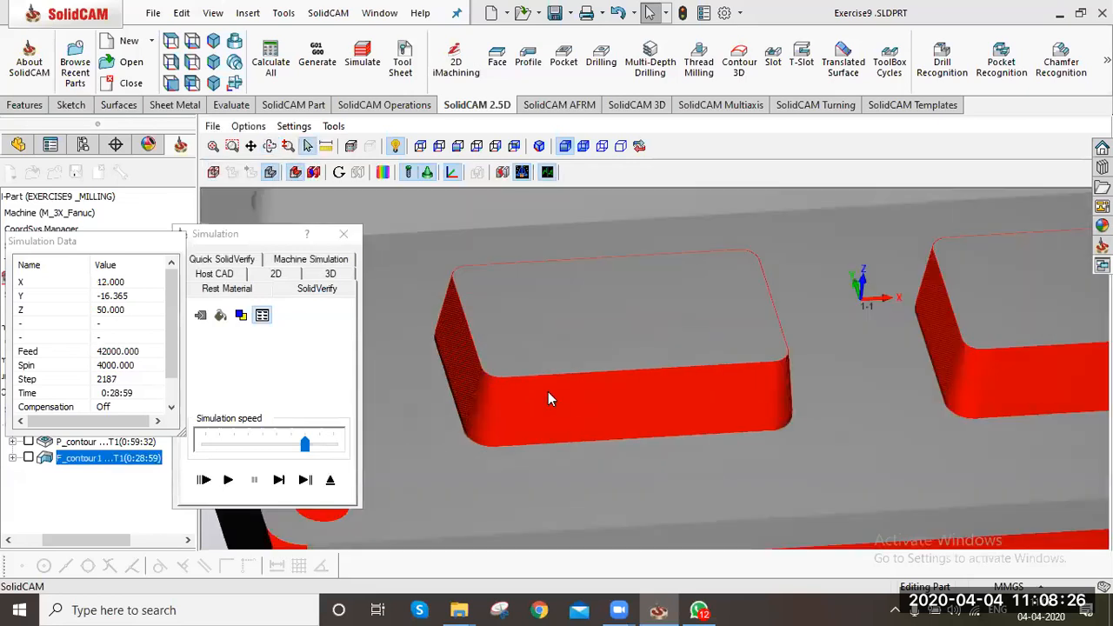
scroll(547, 391, up, 2)
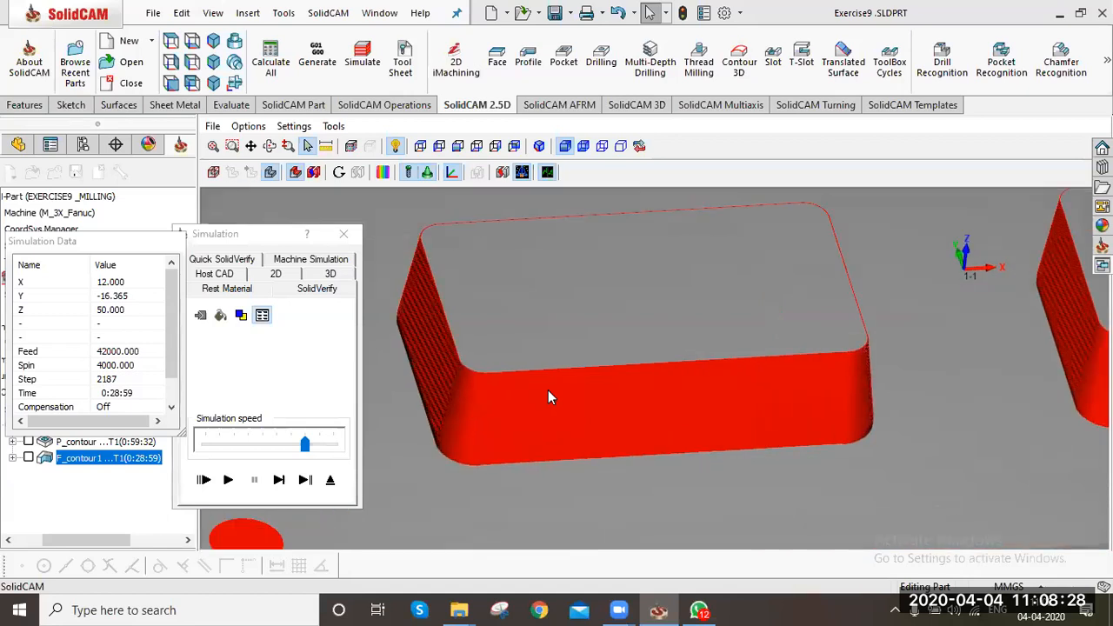
scroll(548, 391, down, 1)
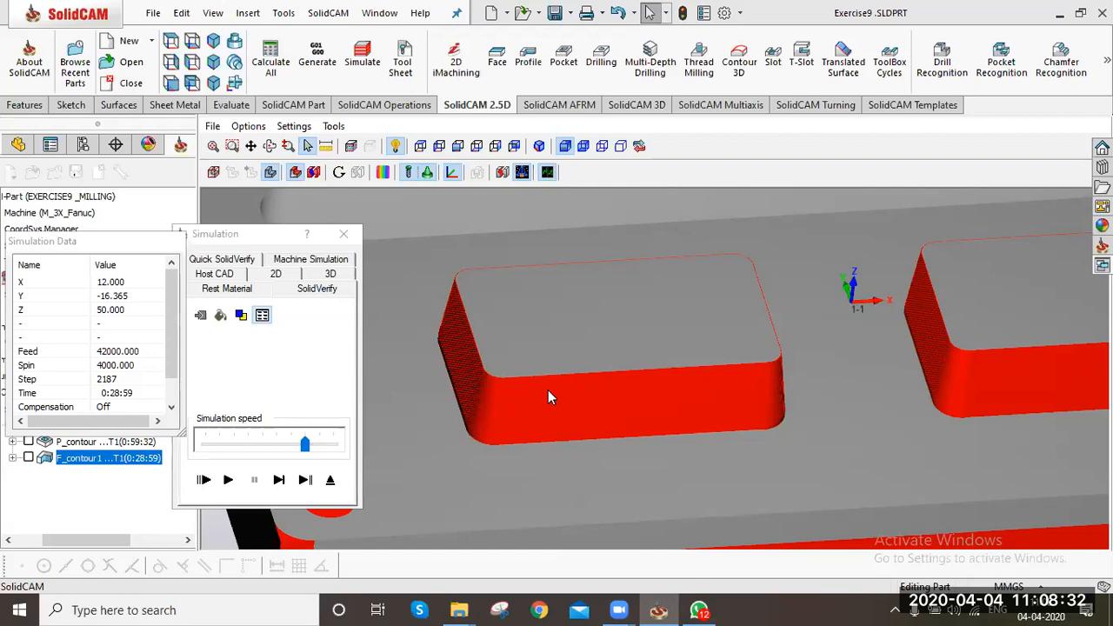
scroll(547, 389, down, 2)
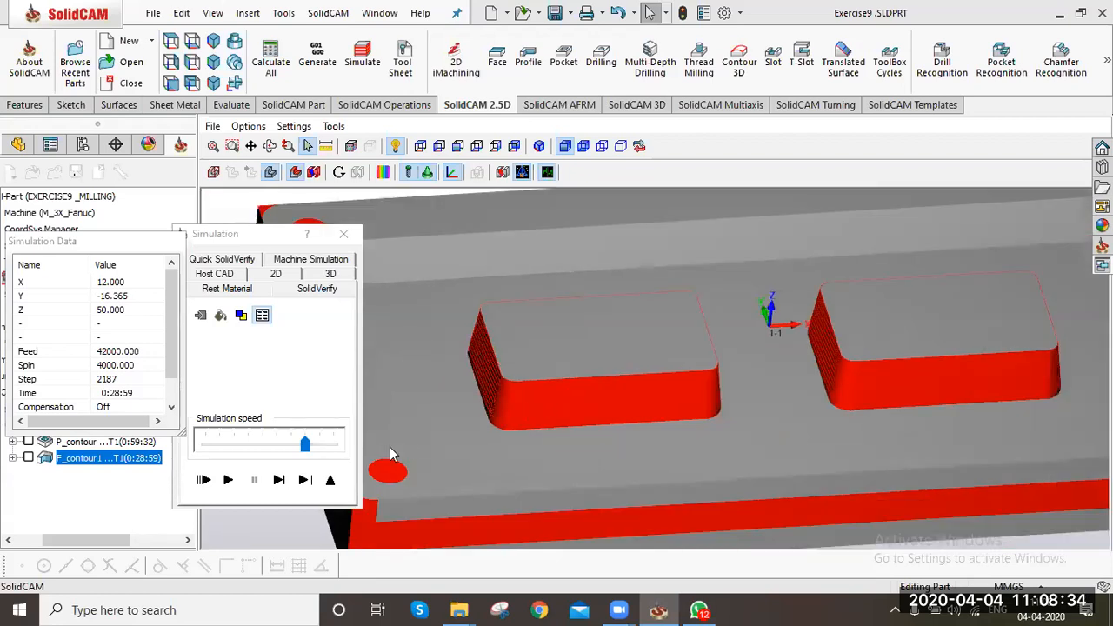
click(331, 480)
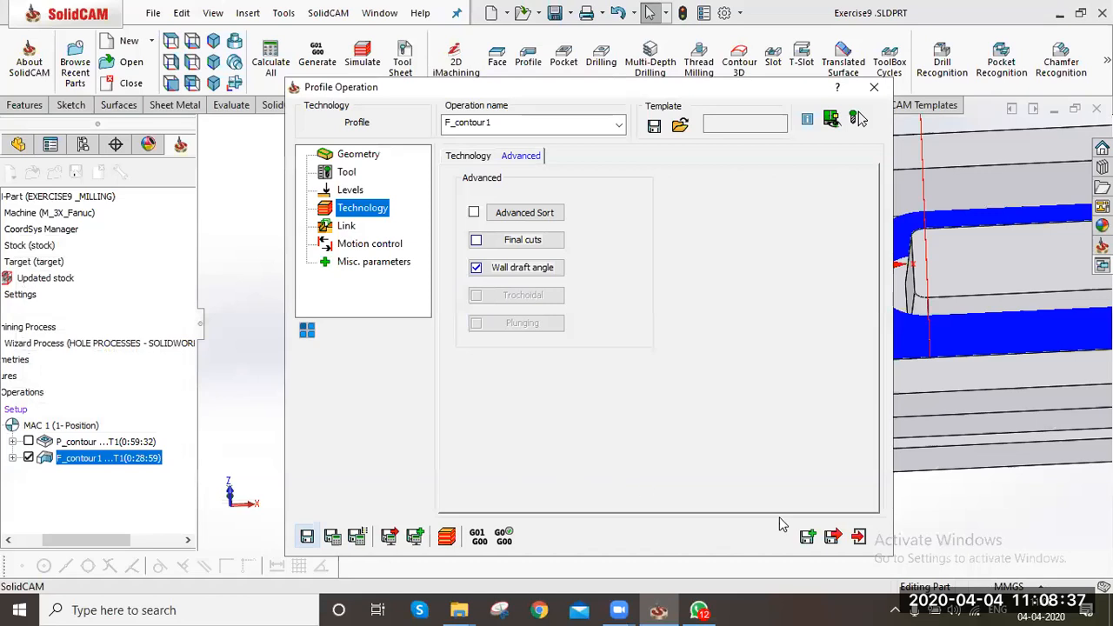
Exit the profile operation, hide its toolpath, and reopen the operation to save it as a copy
click(858, 536)
click(27, 457)
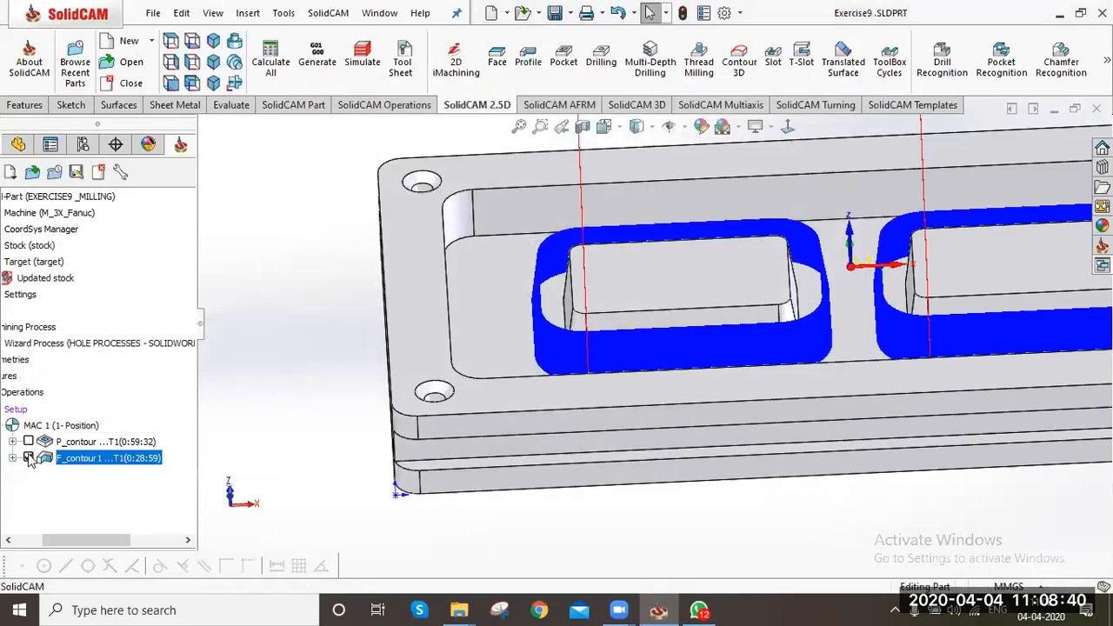
scroll(539, 443, down, 2)
scroll(588, 423, down, 2)
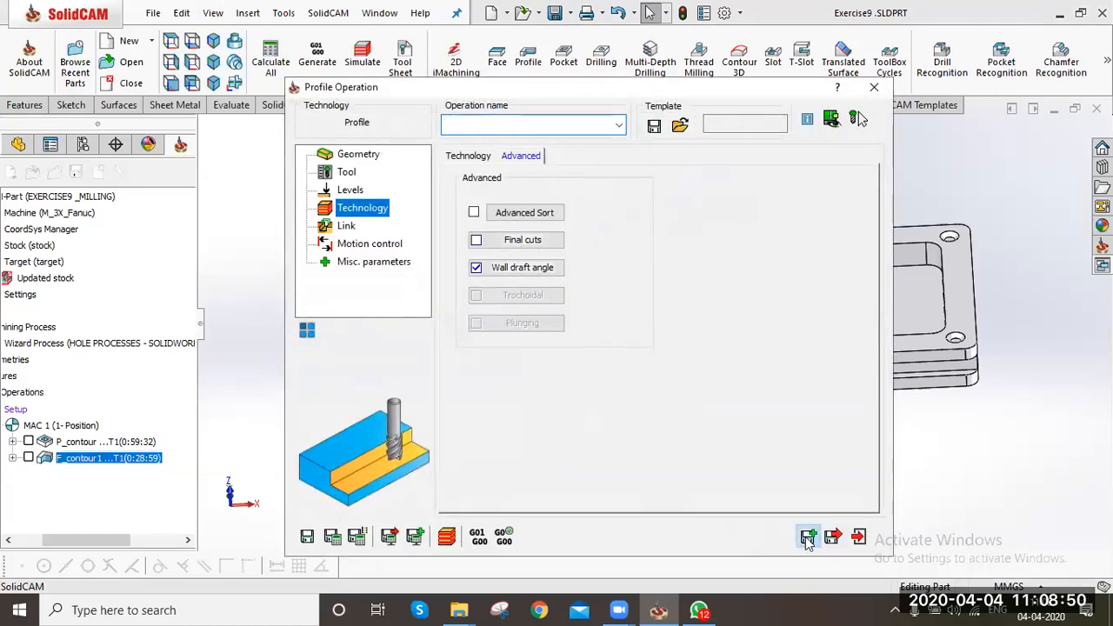
click(807, 537)
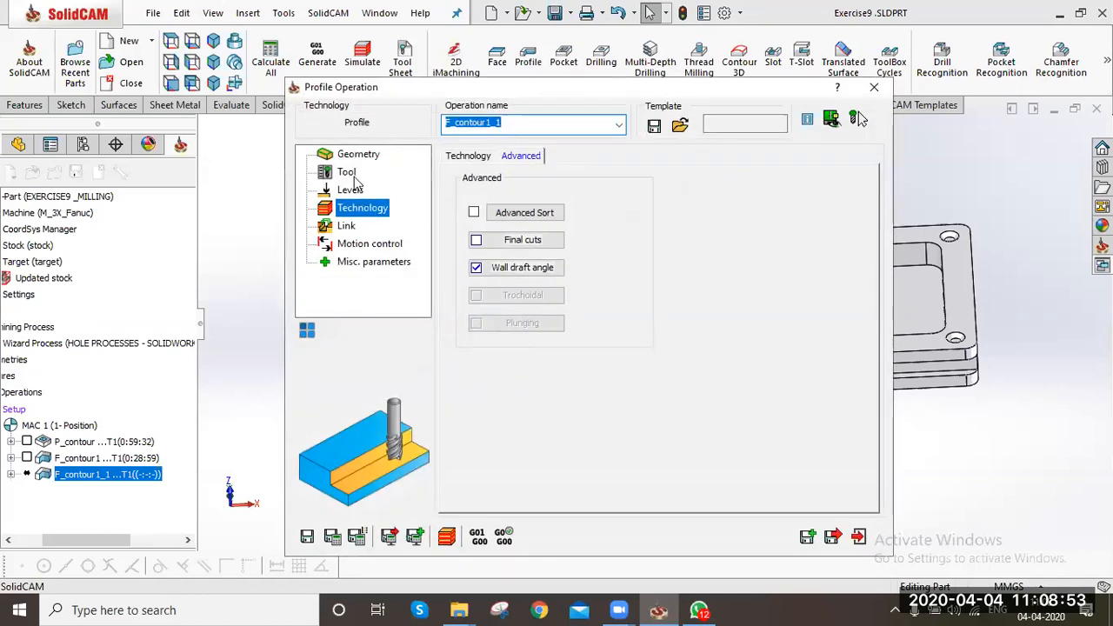
Add a 6 mm ball nose mill and assign it as the tool of the copied profile operation
click(353, 178)
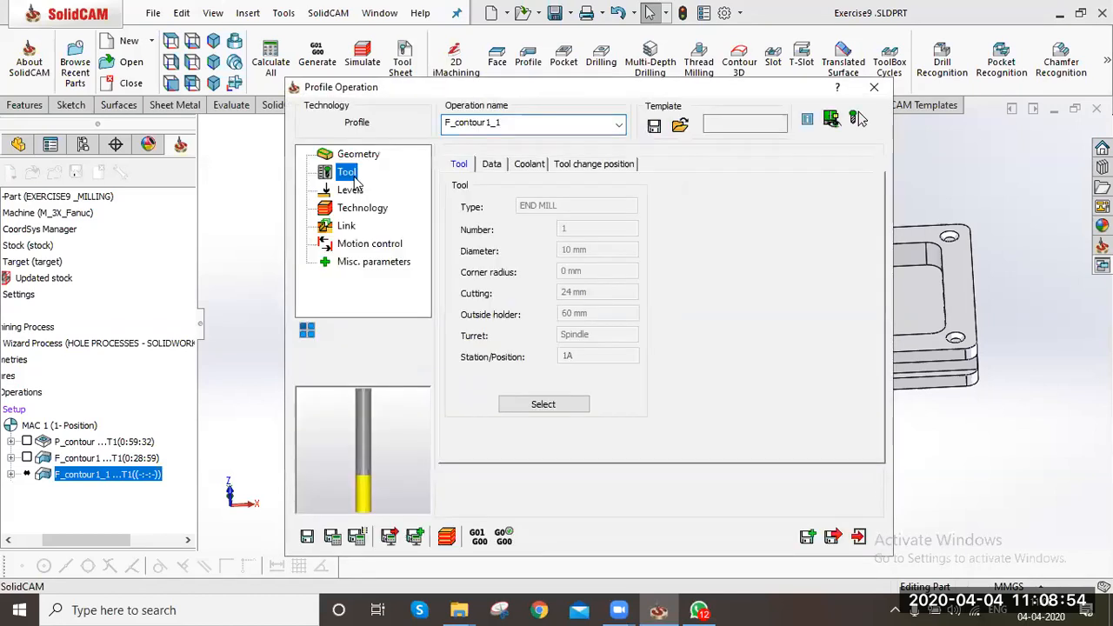
click(524, 409)
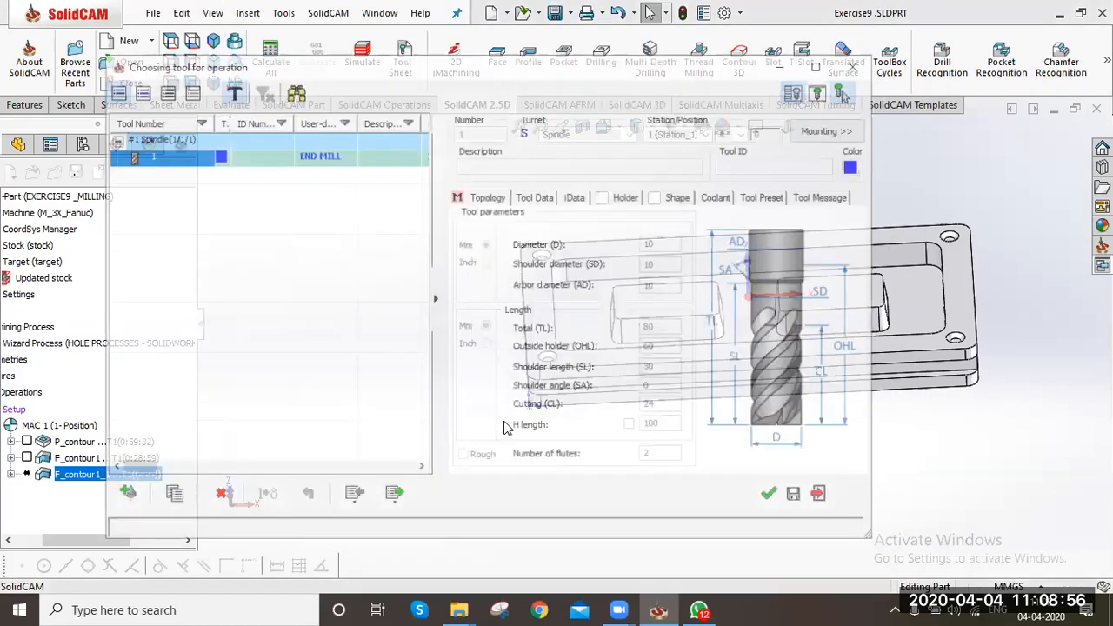
click(124, 497)
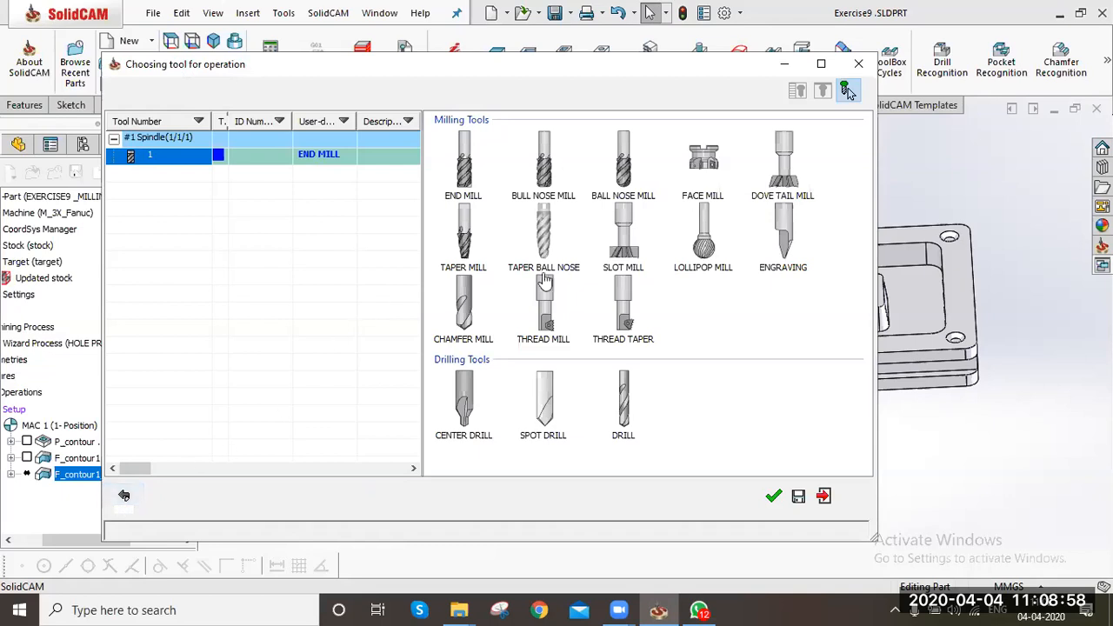
click(627, 174)
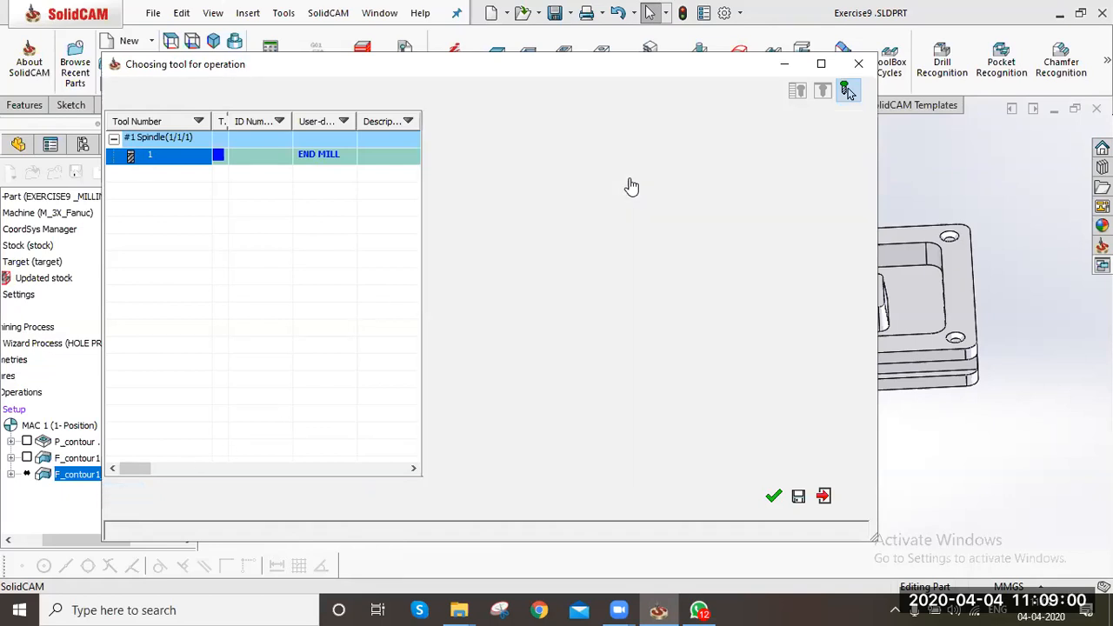
click(774, 496)
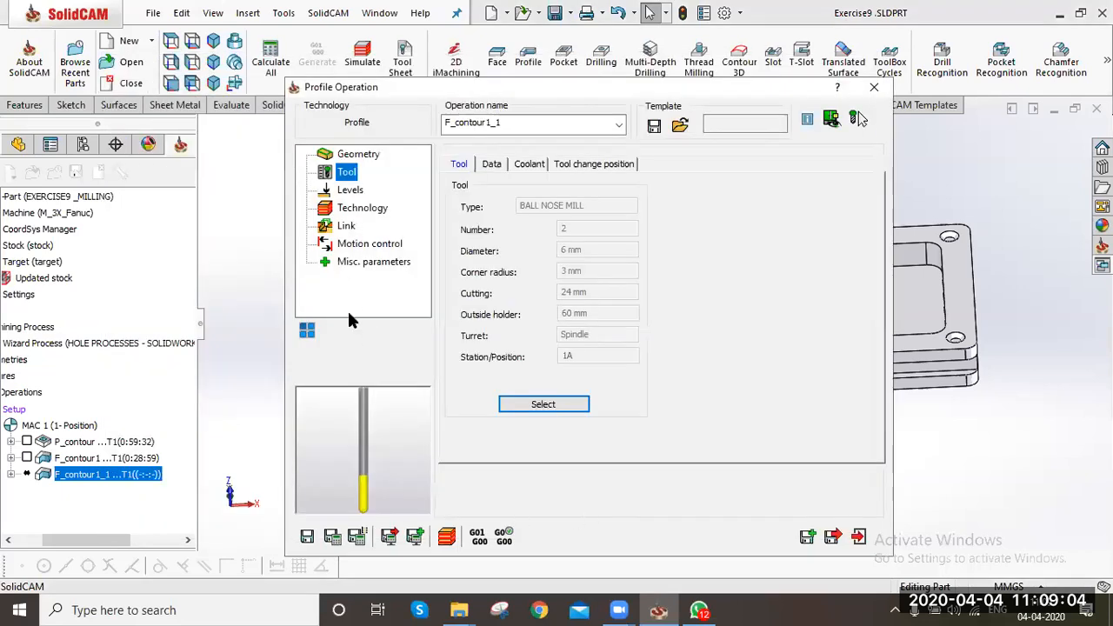
Save and calculate the copied profile operation, and simulate it in SolidVerify at a reduced simulation speed
click(360, 209)
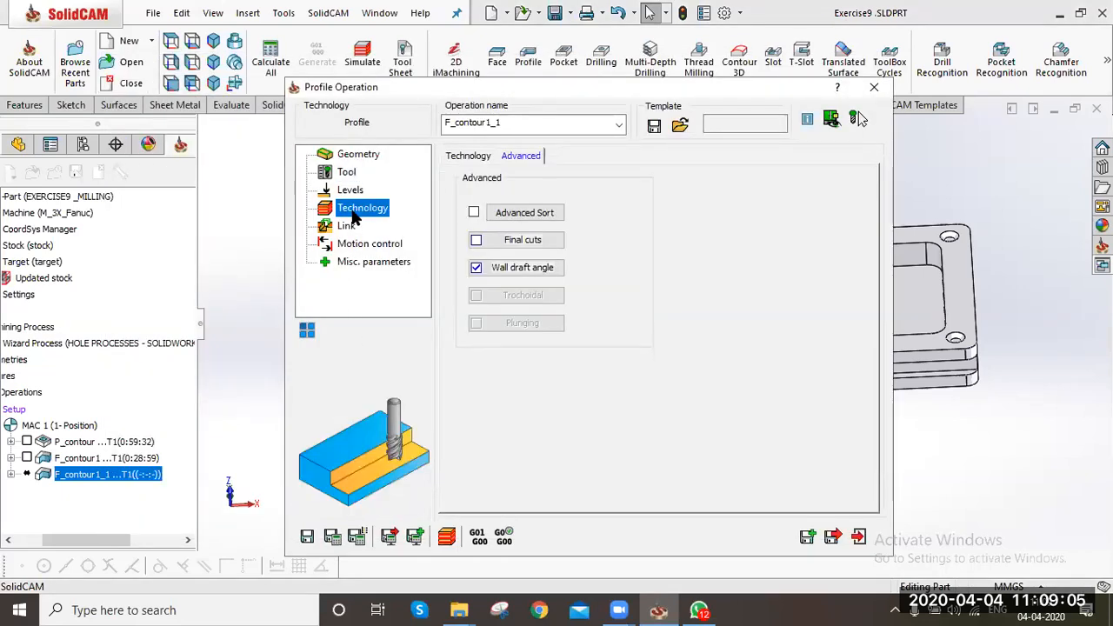
click(337, 537)
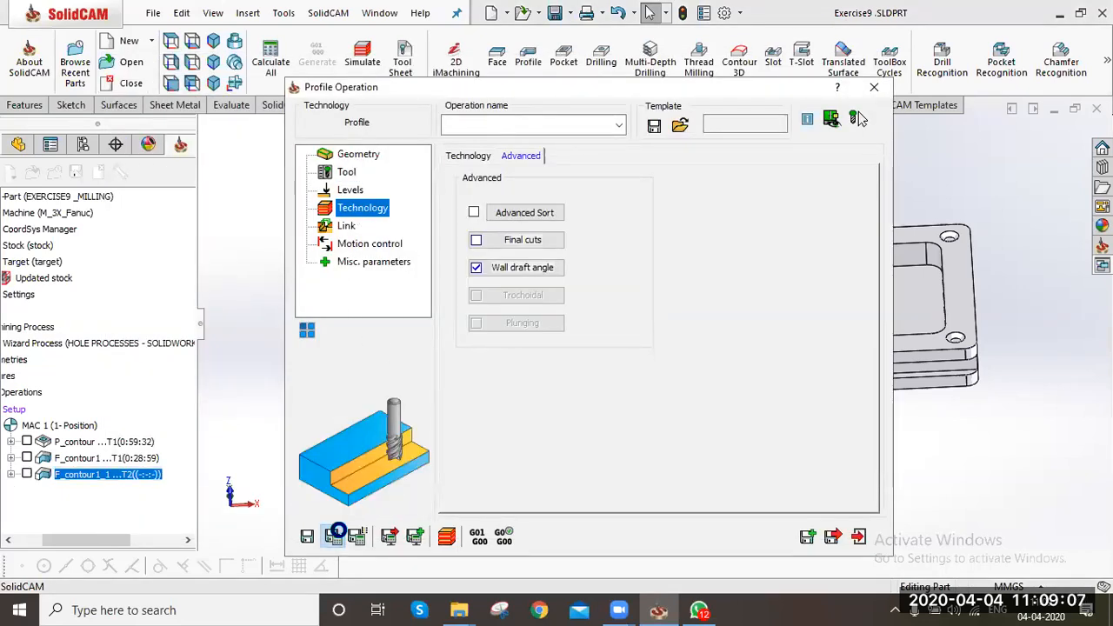
click(446, 537)
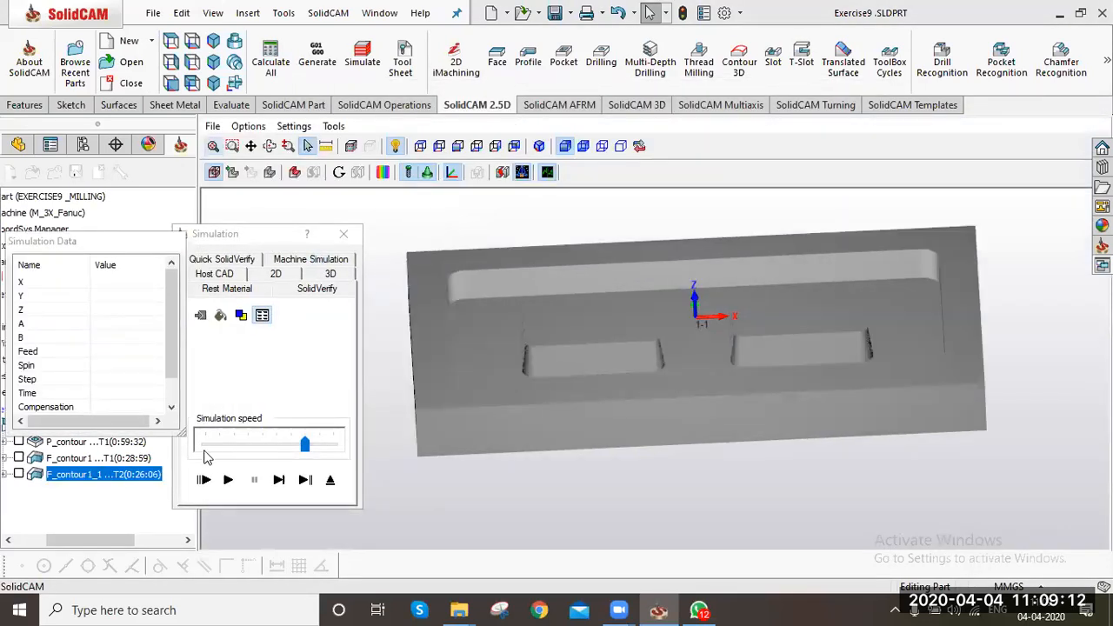
click(227, 480)
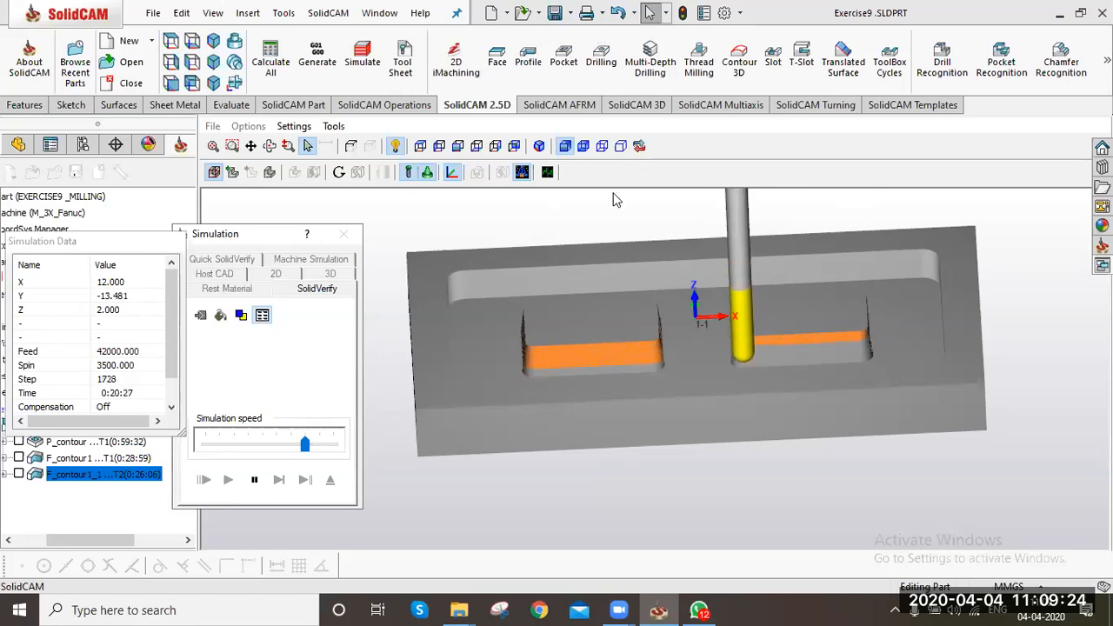
drag(304, 444, 232, 443)
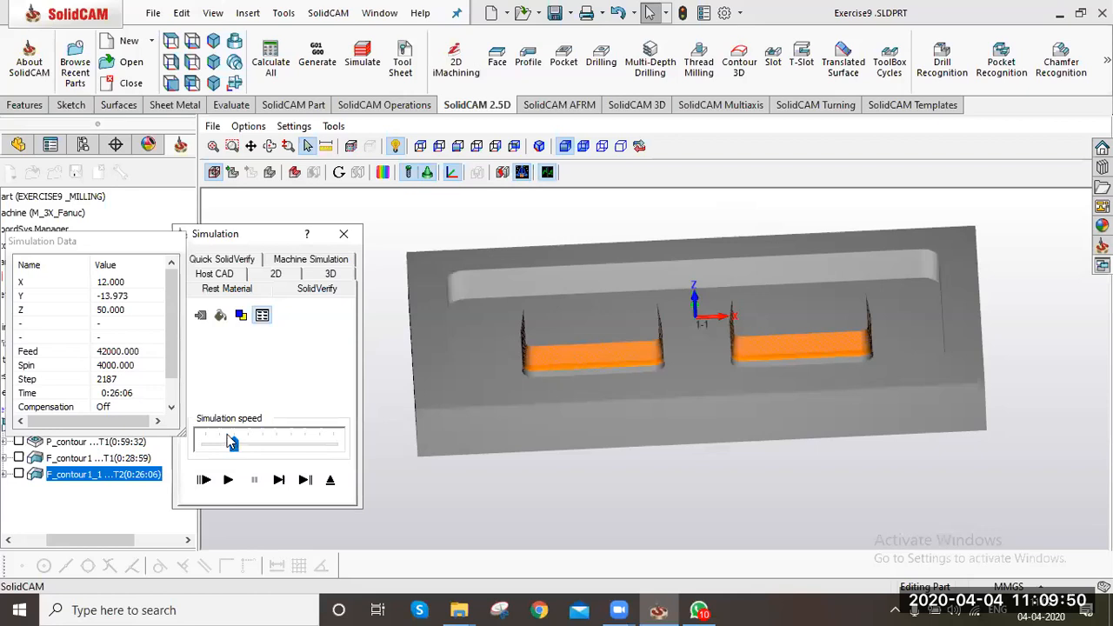
Compare the ball nose machining result with the target, check the island walls and exit the simulation
click(294, 172)
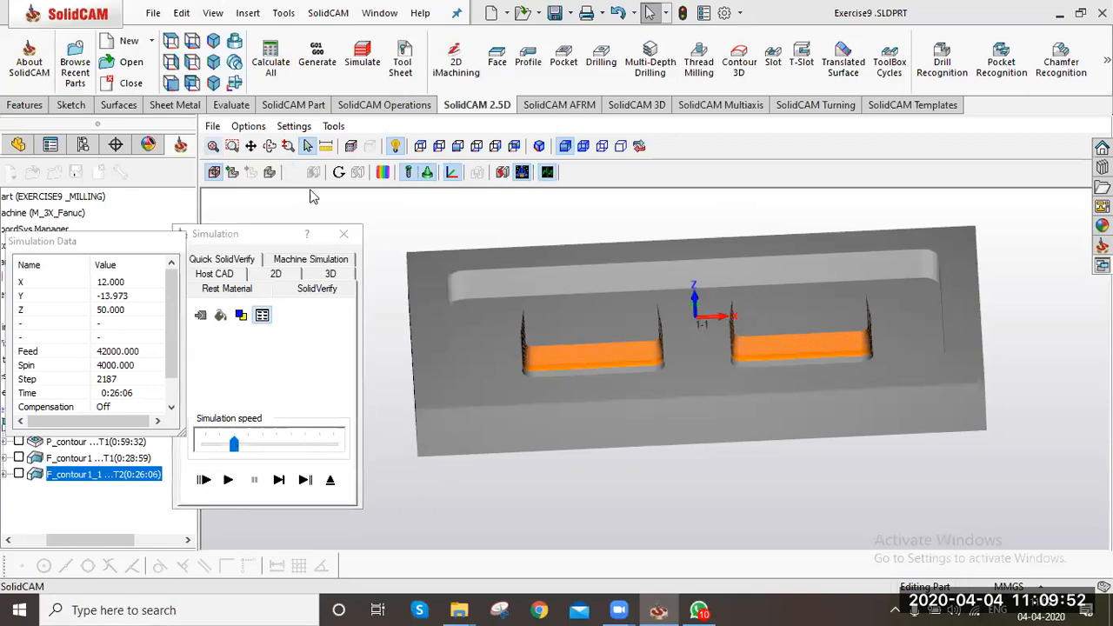
scroll(571, 350, up, 2)
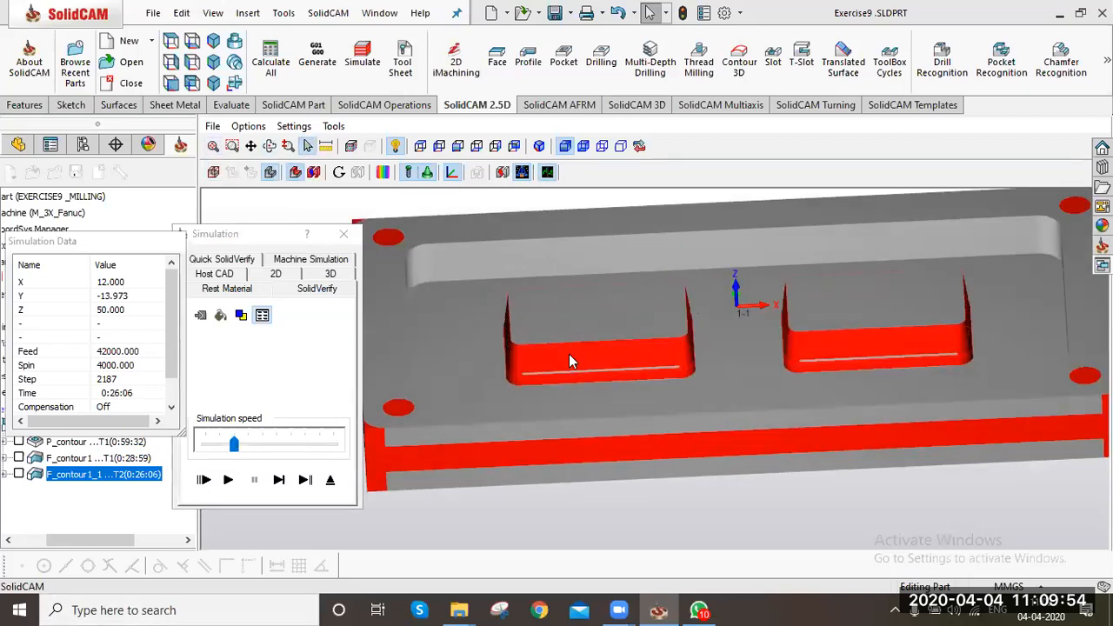
click(329, 483)
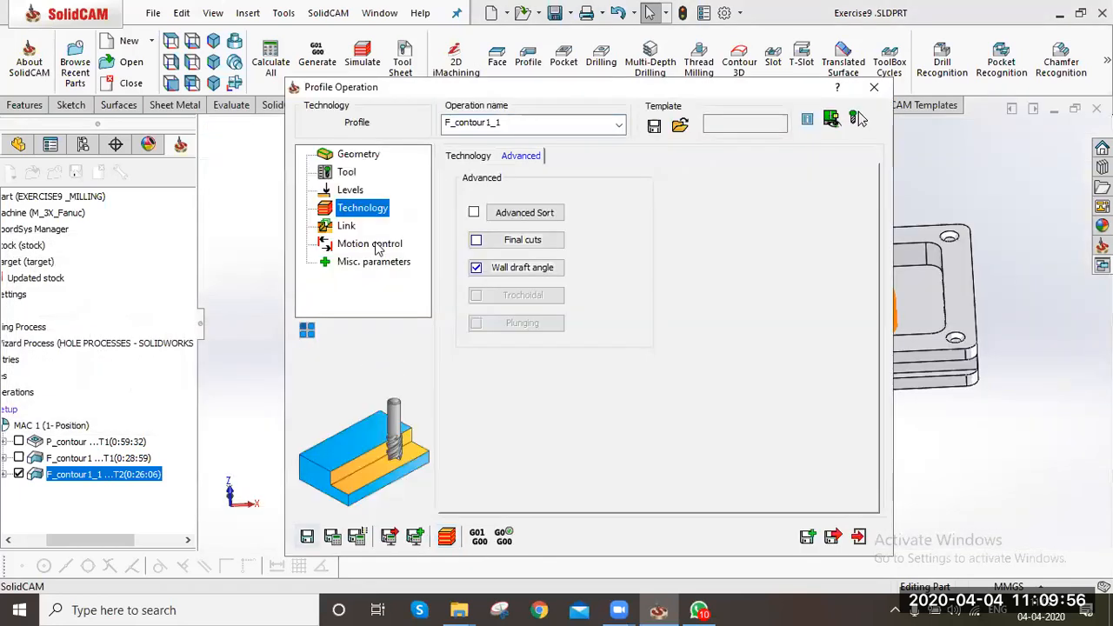
Turn off roughing in the copied profile operation, set the finish step down to 0.1, and save and calculate it
click(455, 156)
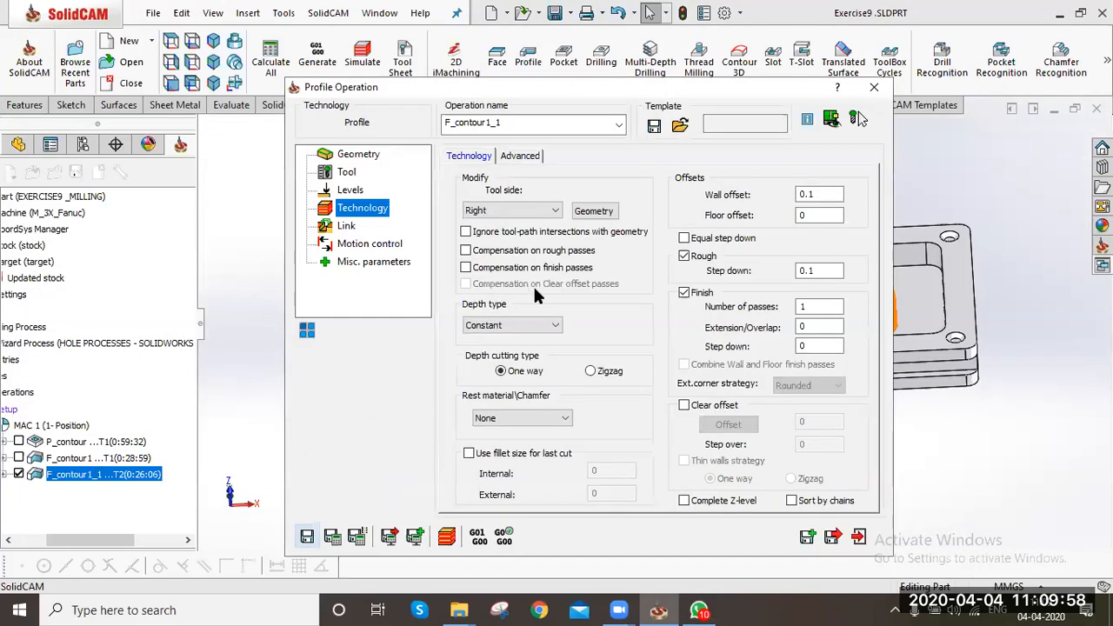
click(685, 256)
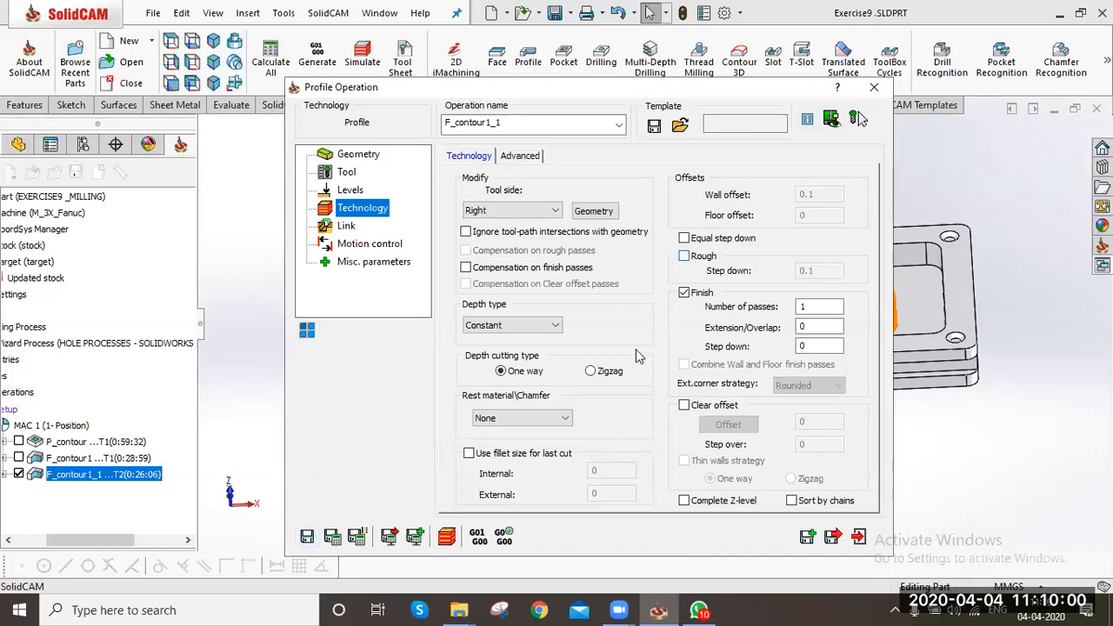
double_click(799, 347)
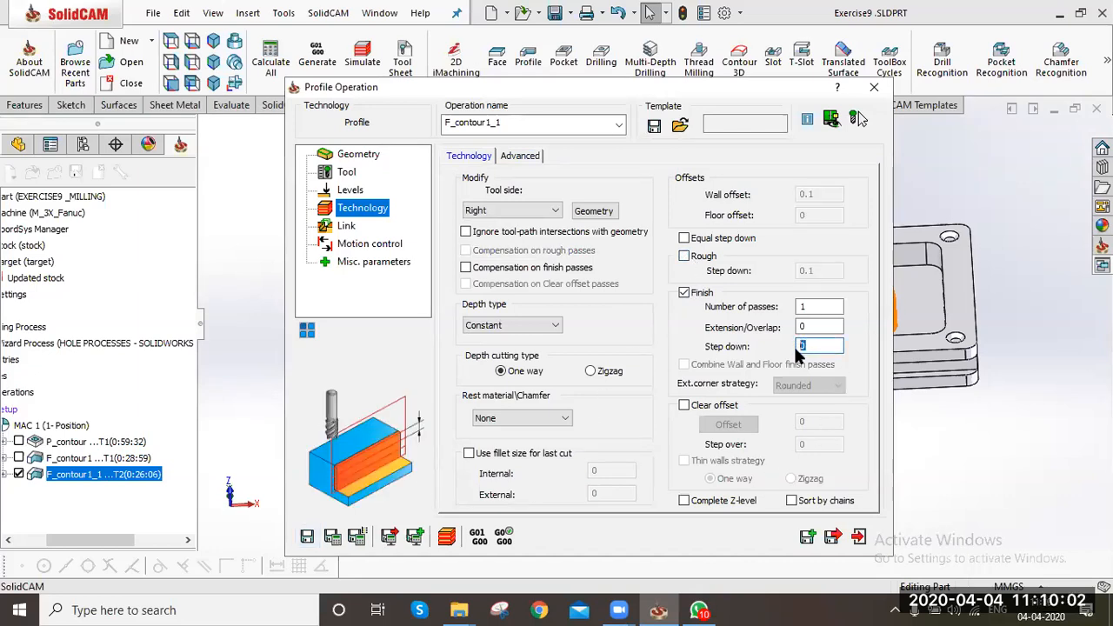
text(.1)
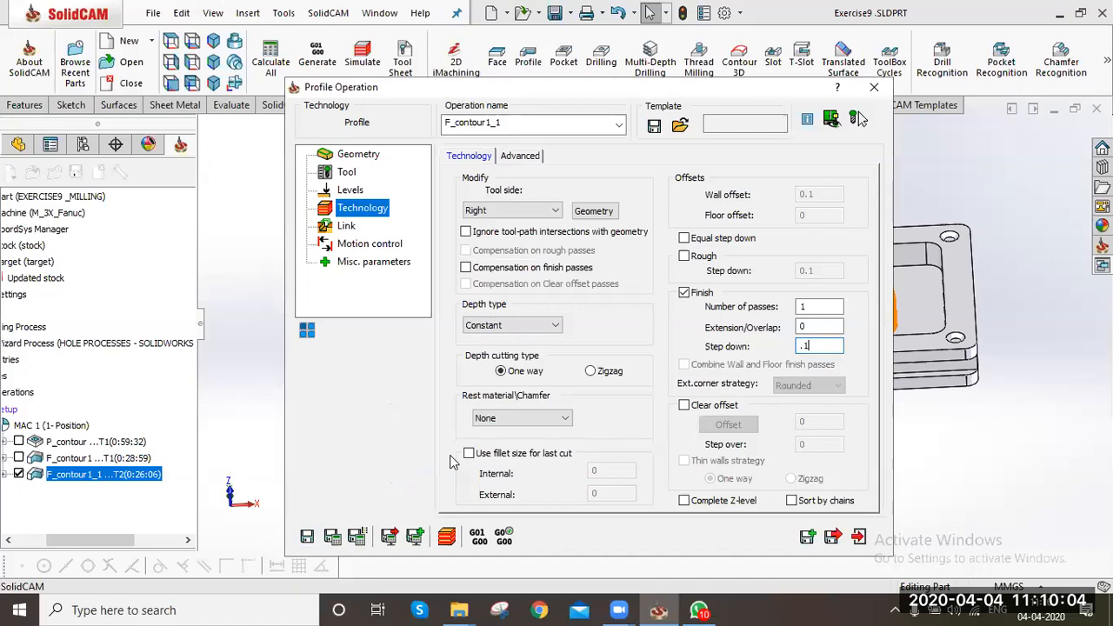
click(332, 536)
Simulate the recalculated finishing operation in SolidVerify at maximum simulation speed and pause it during the first island's walls
click(445, 538)
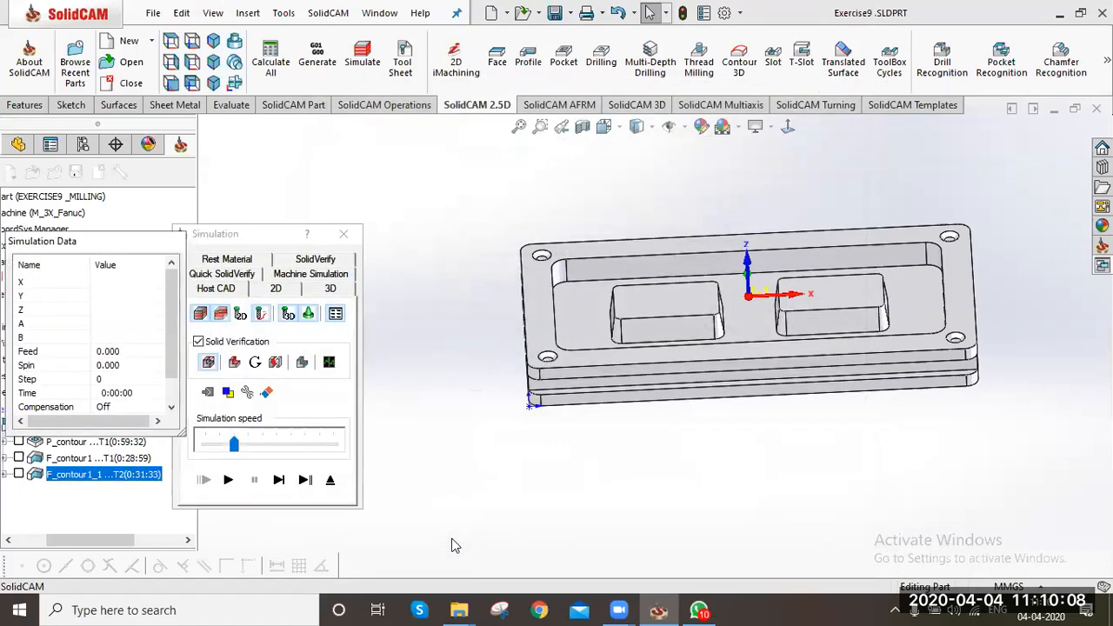
click(335, 263)
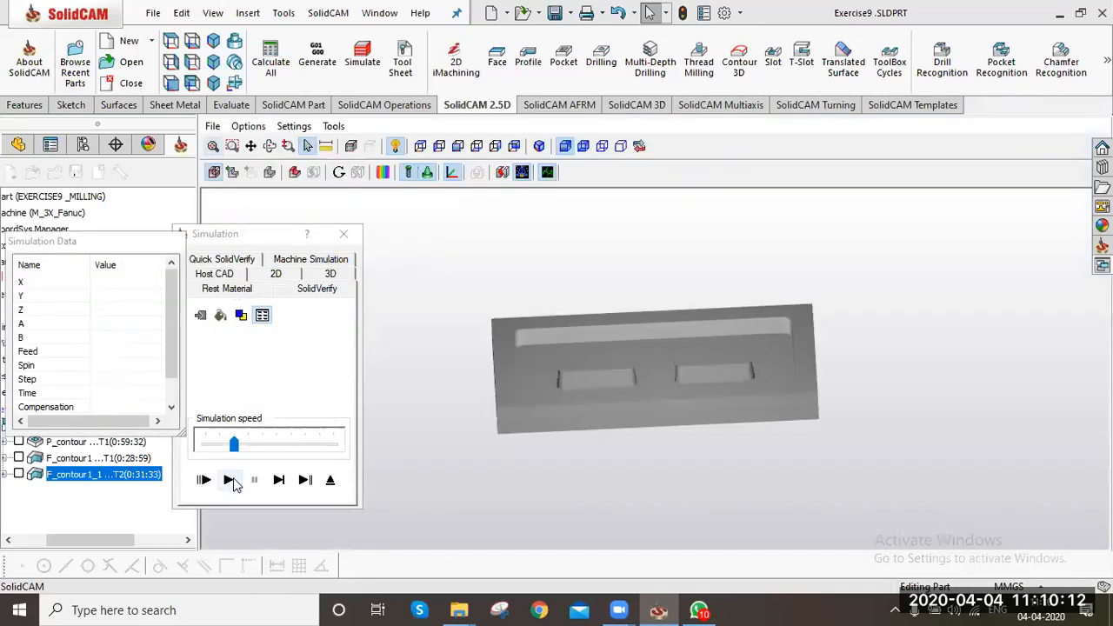
click(228, 479)
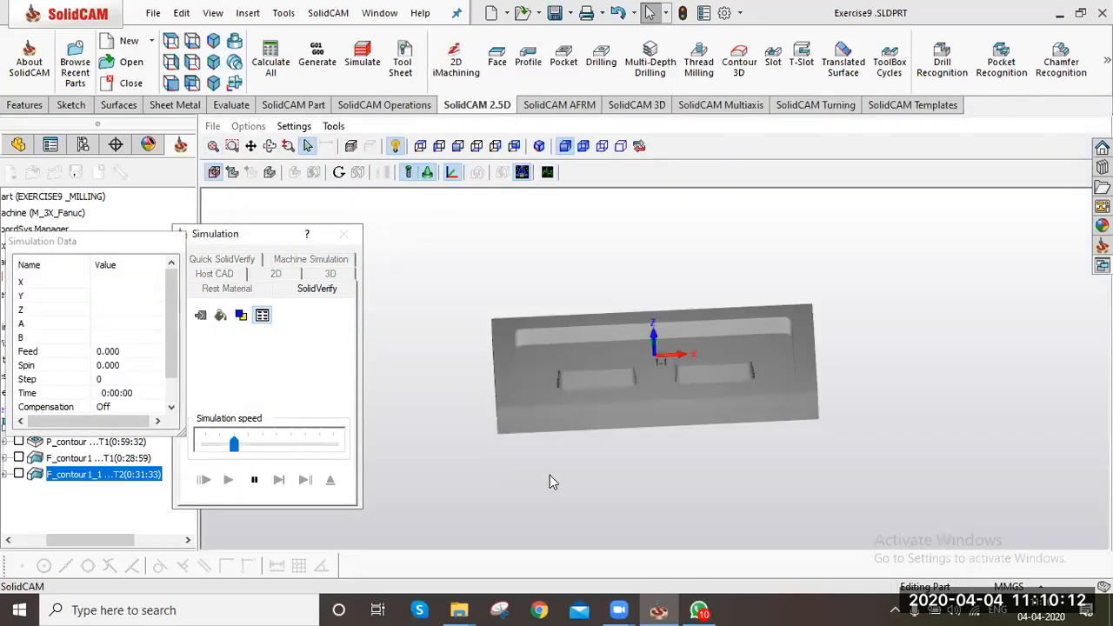
drag(233, 443, 346, 450)
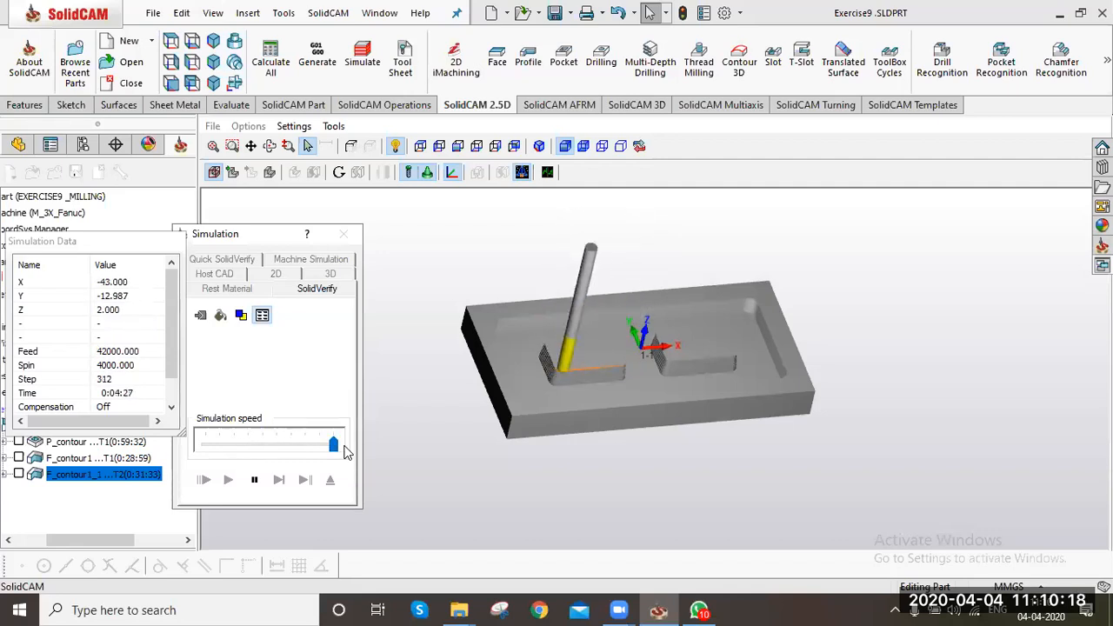
click(444, 445)
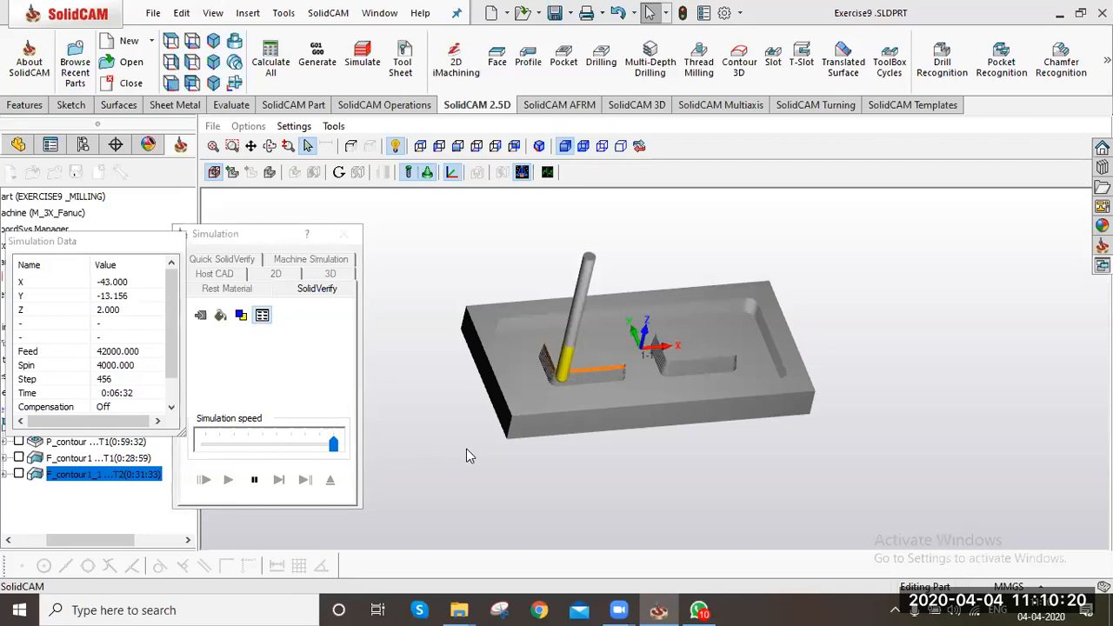
scroll(567, 371, up, 2)
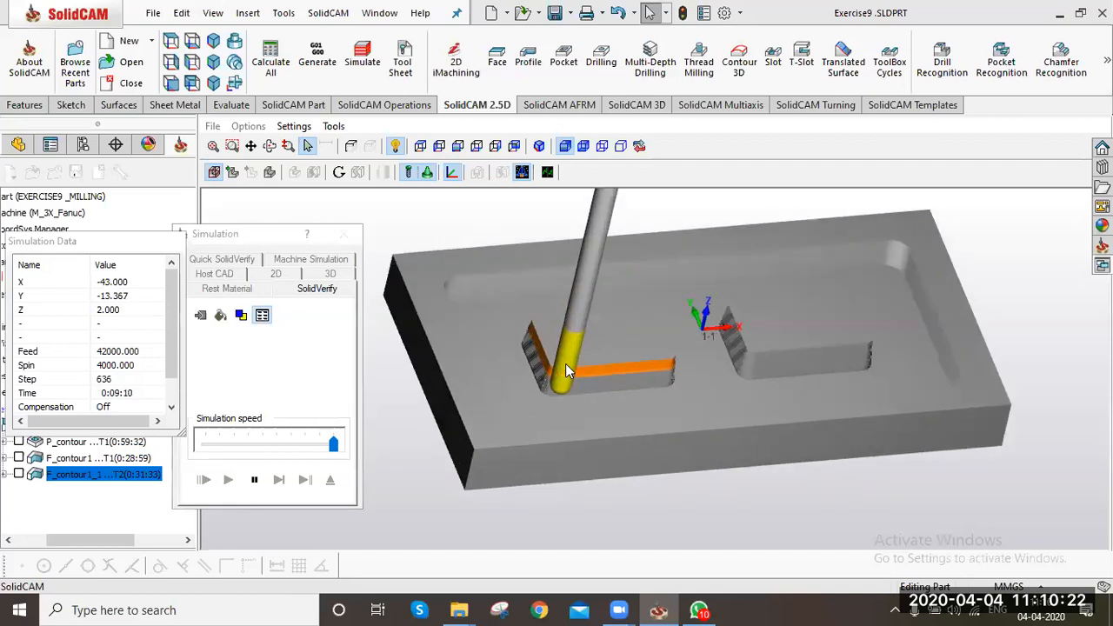
click(259, 480)
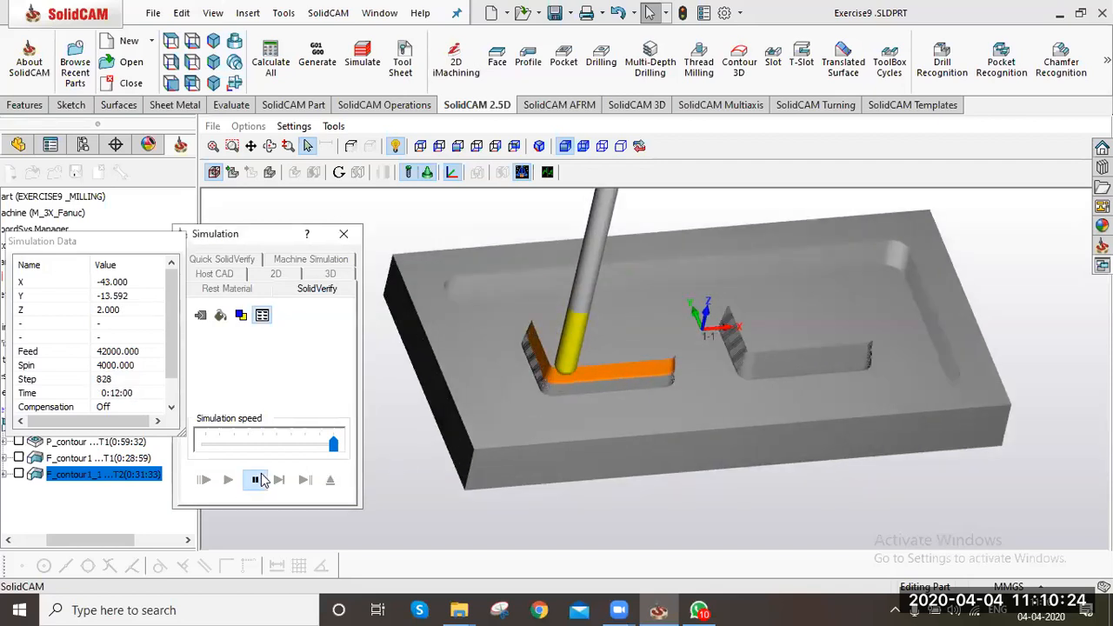
click(259, 480)
Compare the paused machining result with the target, inspect the first island's finished wall closely and exit the simulation
click(296, 172)
middle_drag(559, 425, 536, 412)
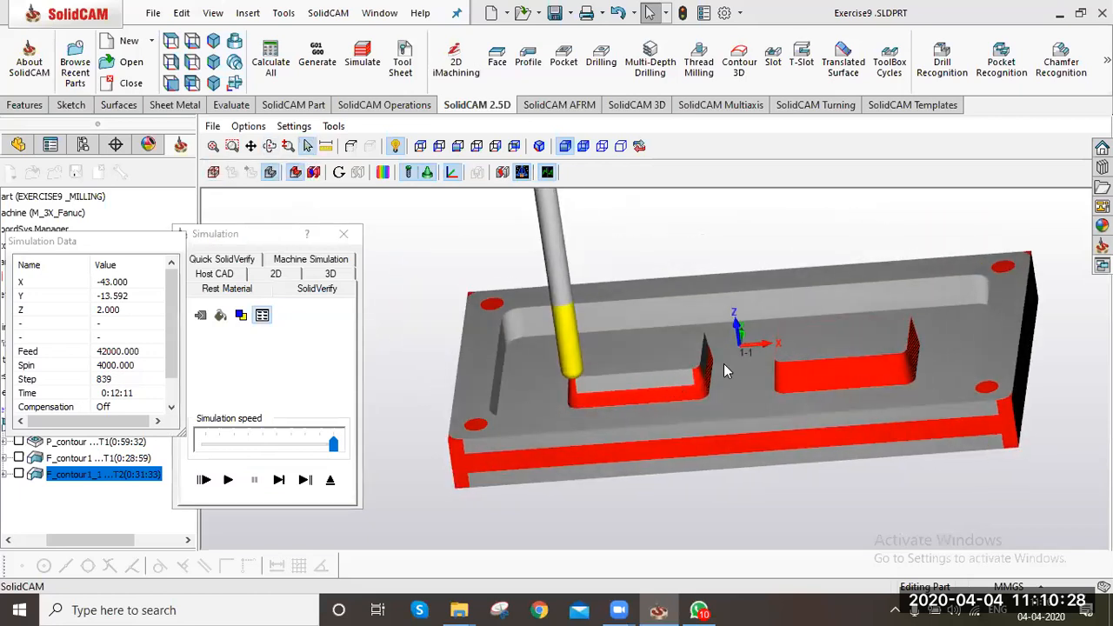
scroll(763, 357, up, 10)
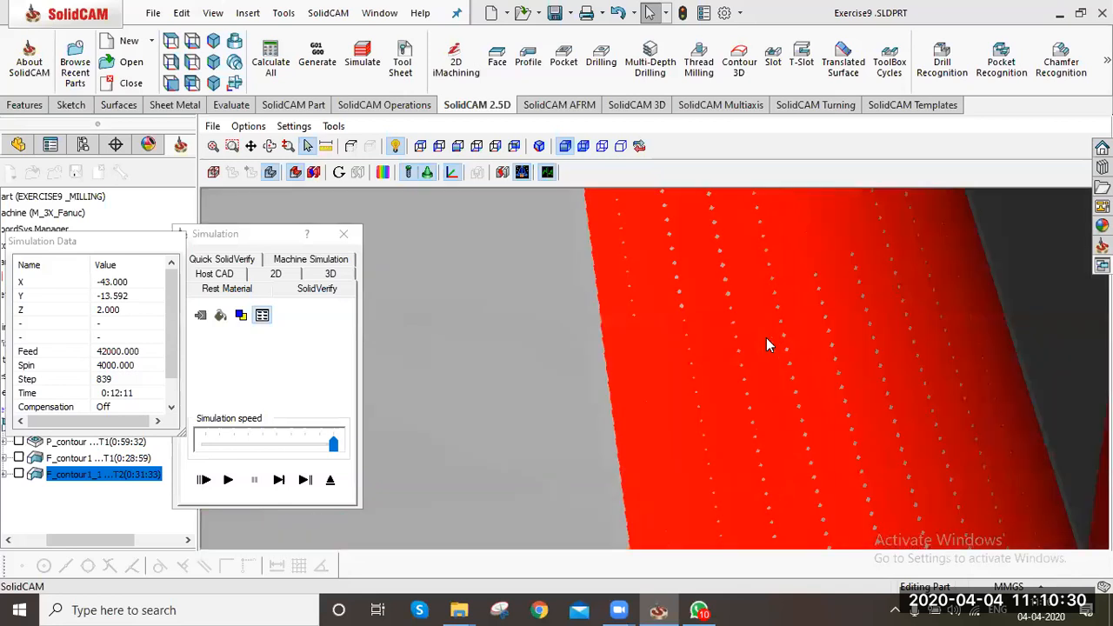
scroll(766, 345, down, 5)
scroll(658, 360, down, 5)
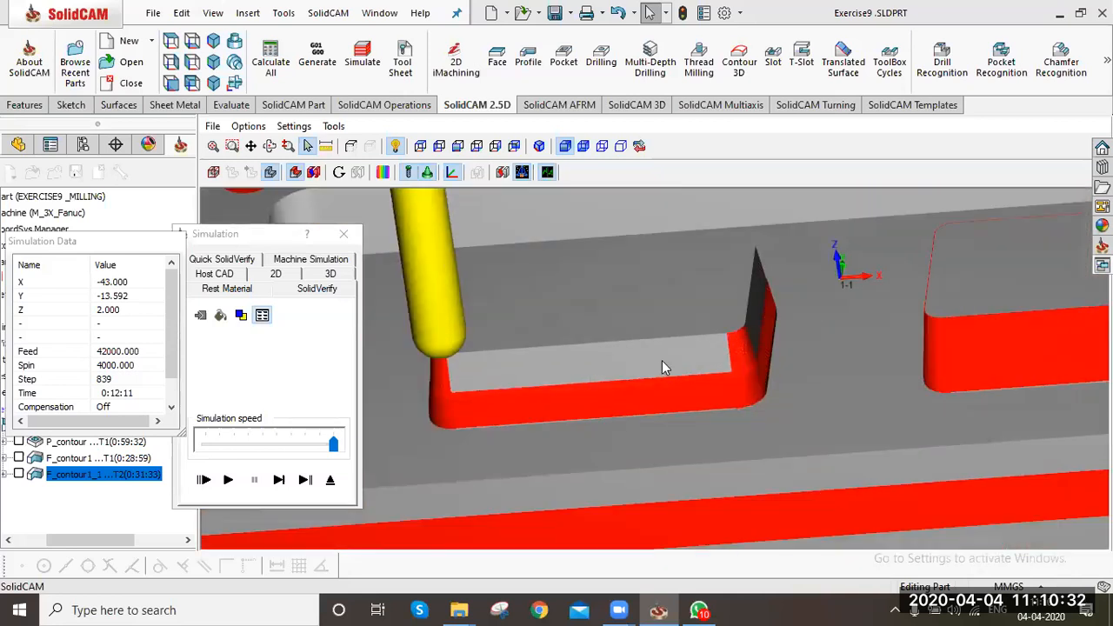
click(330, 479)
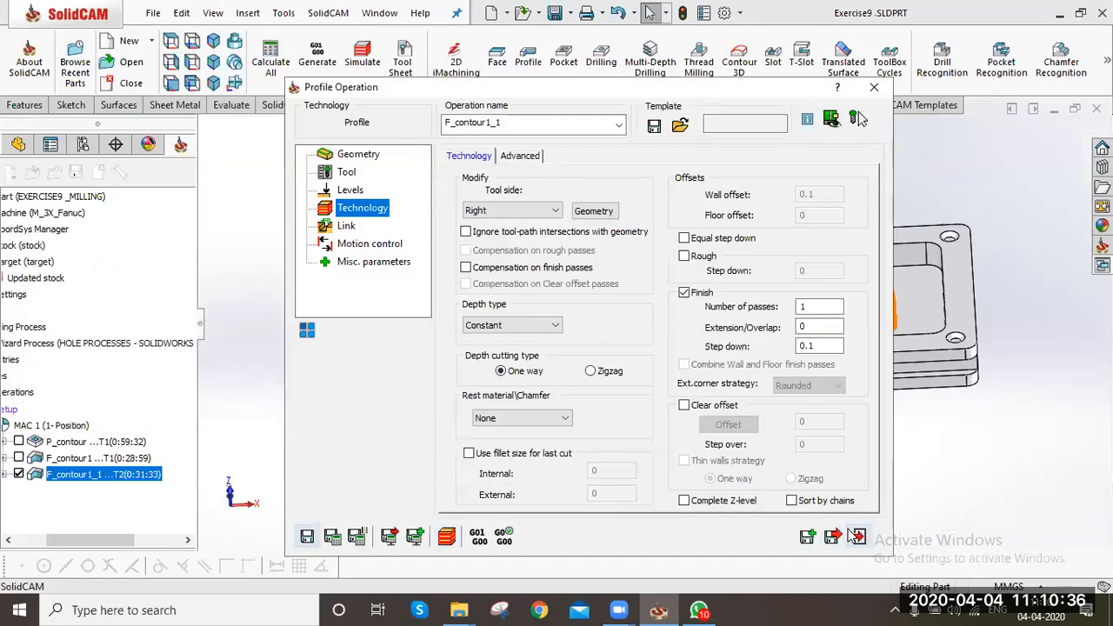
Exit the F_contour1_1 profile operation and hide its toolpath on the model
click(858, 536)
click(20, 476)
middle_drag(326, 484, 374, 489)
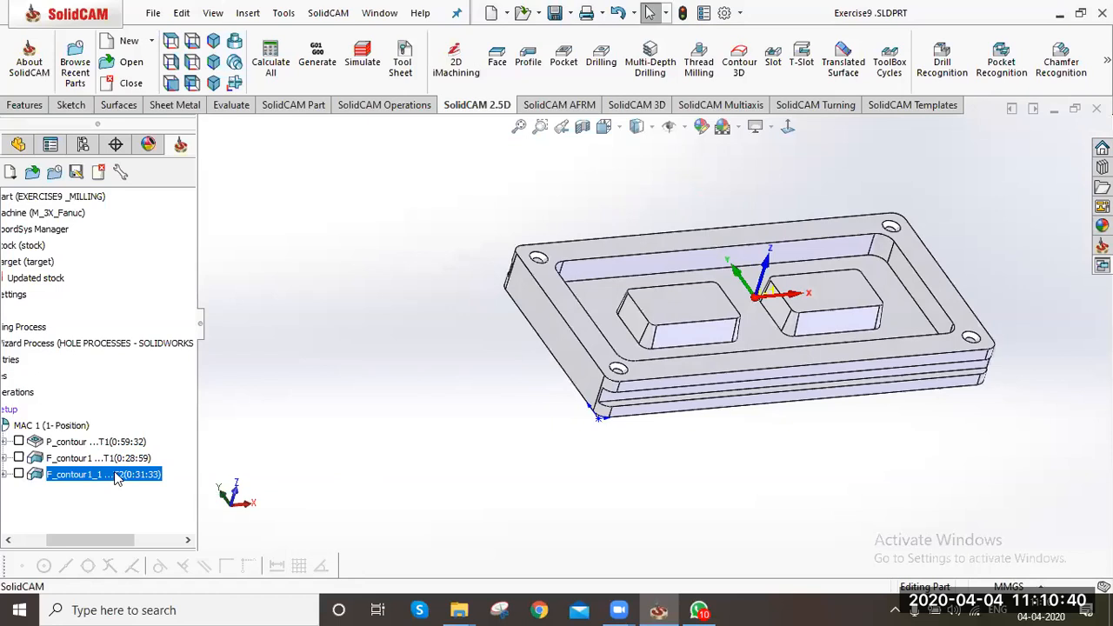
Add a T-Slot milling operation and define its geometry as a chain on the inner lower edge of the front side groove
right_click(117, 479)
mouse_move(200, 52)
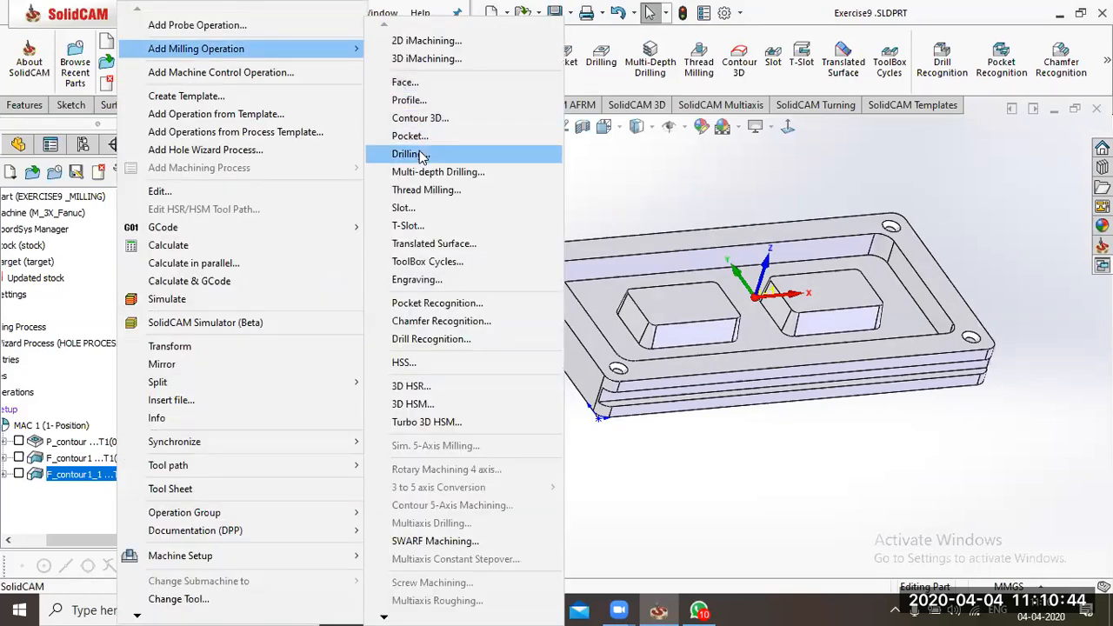
click(424, 226)
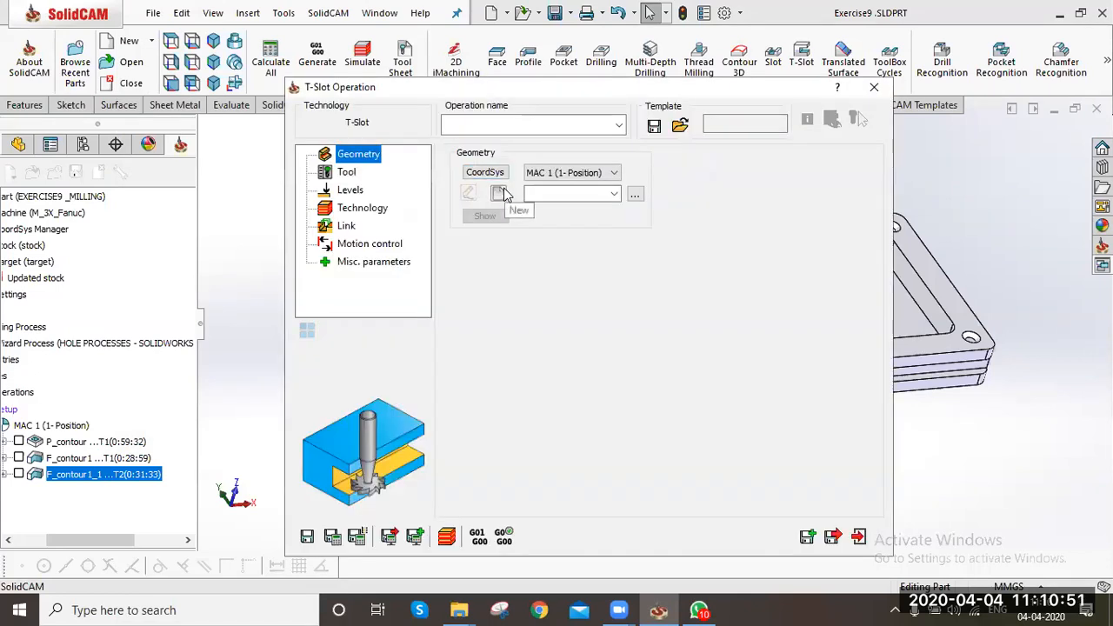
click(496, 193)
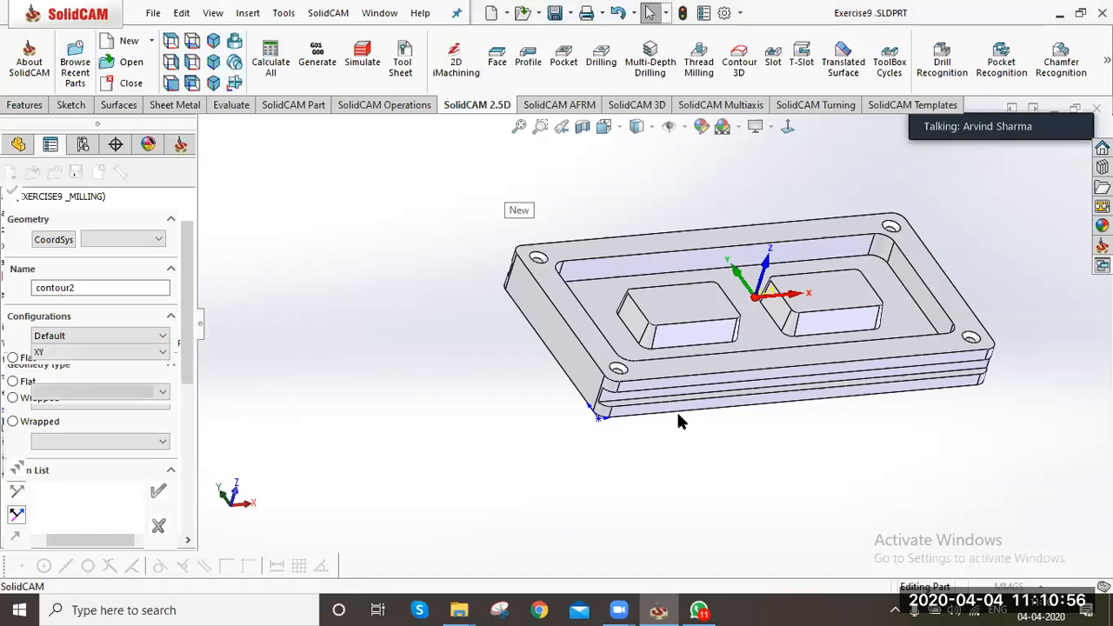
scroll(678, 416, down, 3)
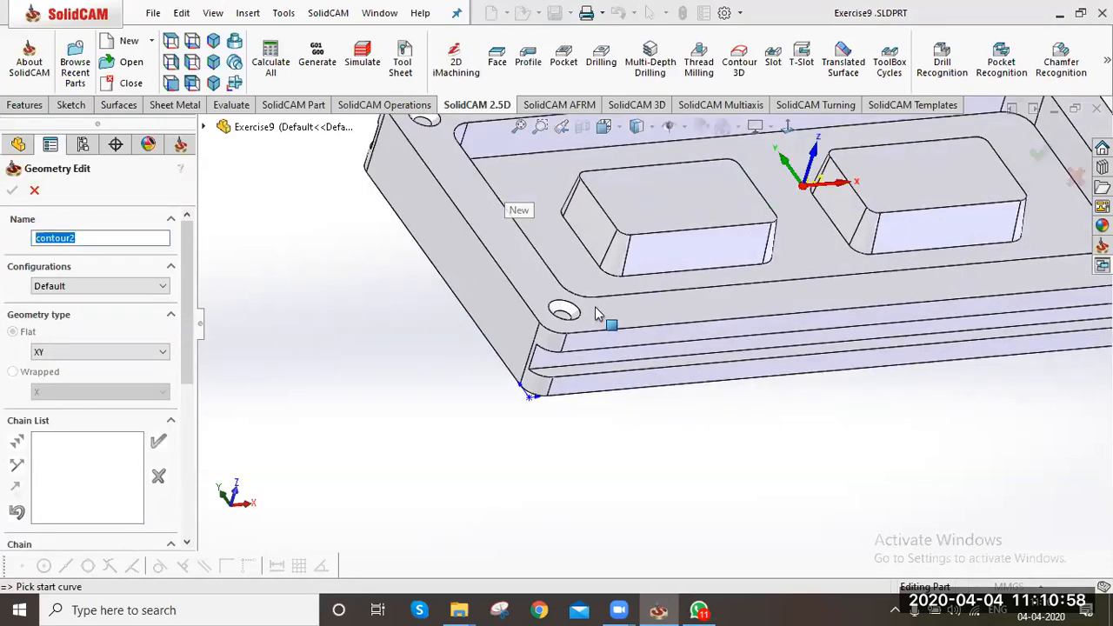
scroll(596, 313, down, 2)
click(597, 311)
scroll(596, 312, up, 1)
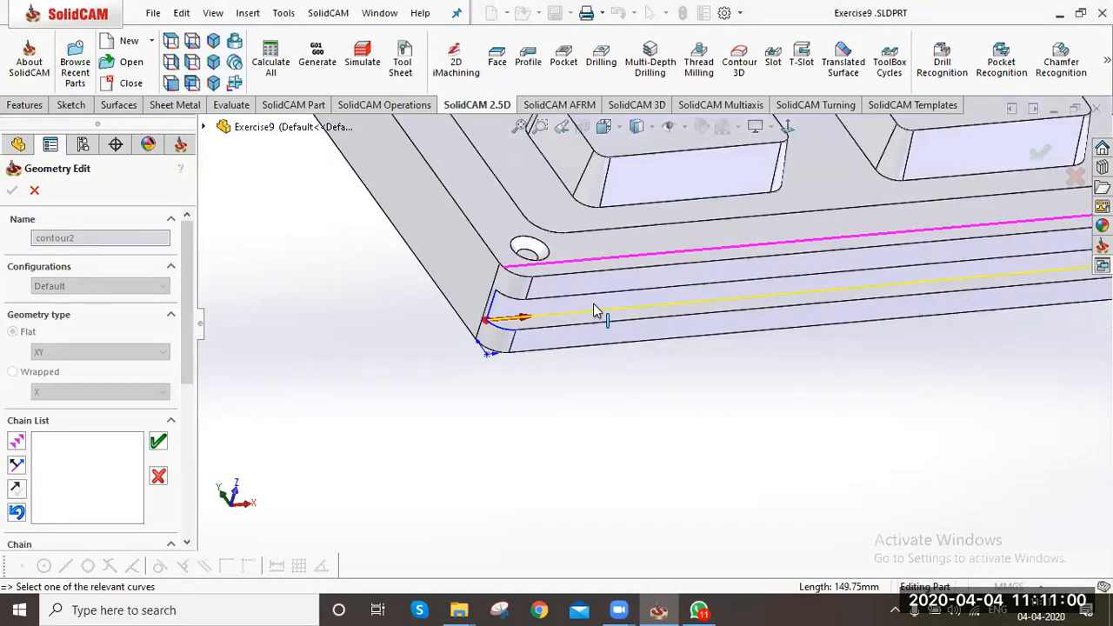
scroll(596, 311, up, 3)
click(158, 442)
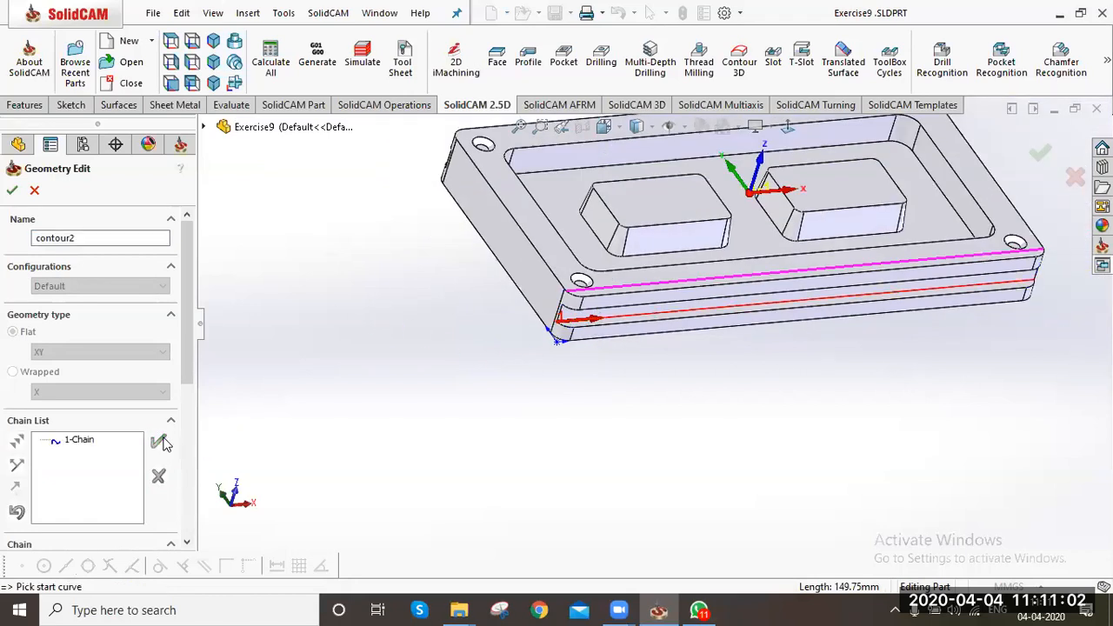
click(12, 190)
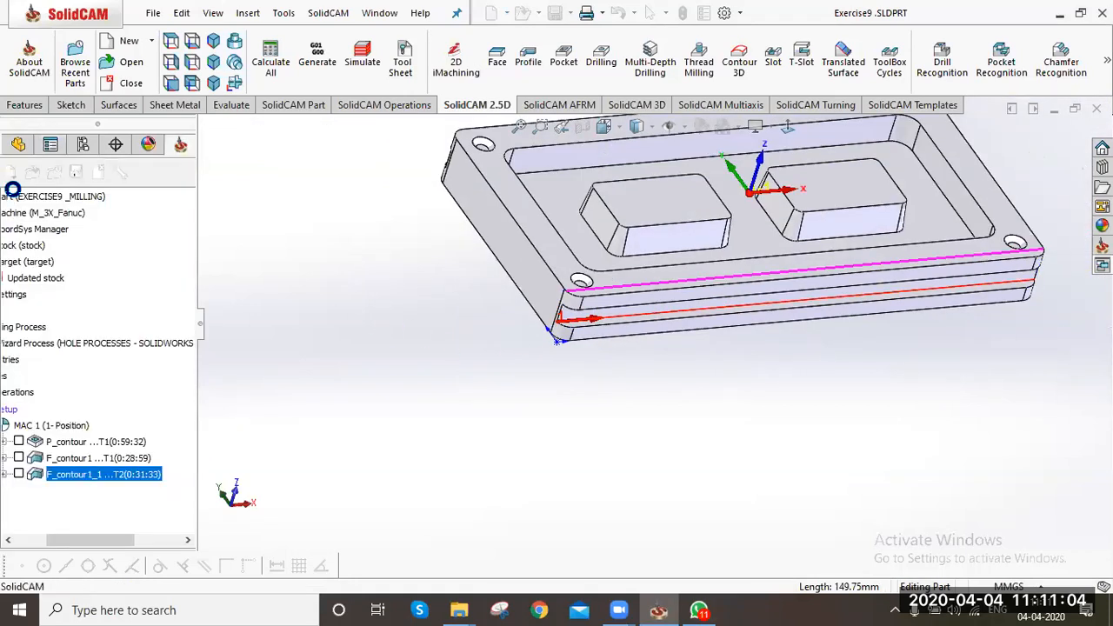
Add a slot mill with the default 24 mm diameter and 4 mm cutting length and assign it to the T-Slot operation
click(347, 173)
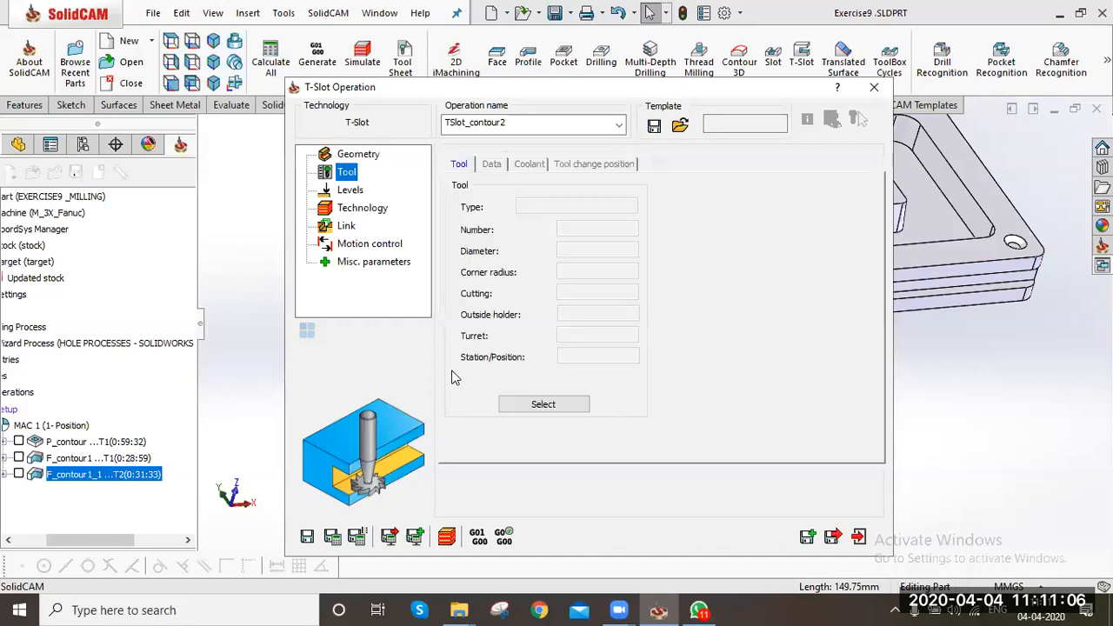
click(505, 404)
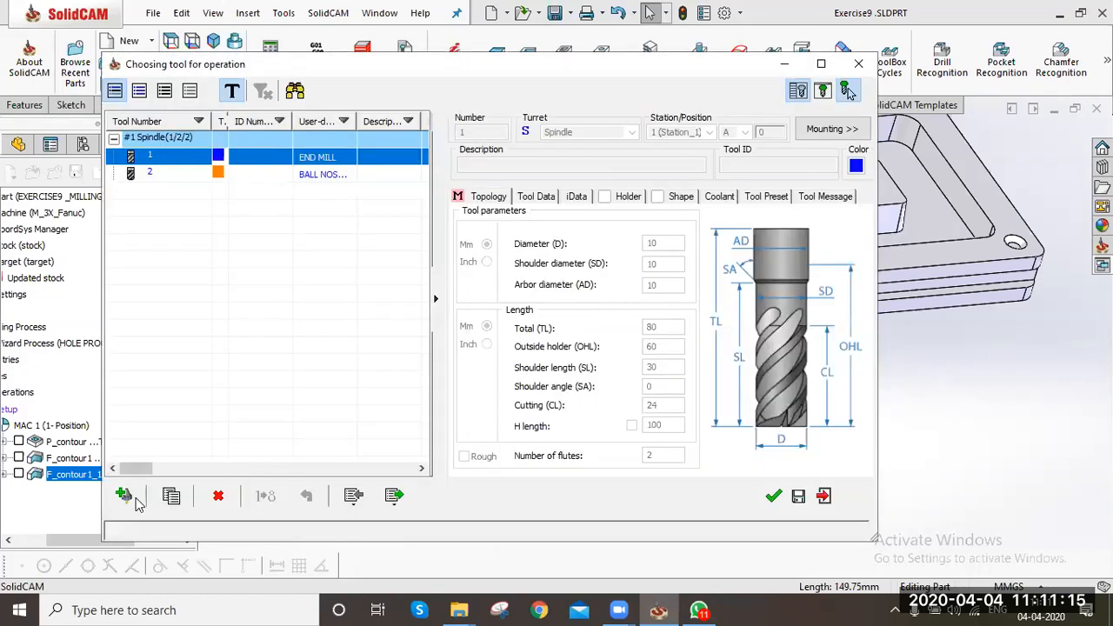
click(133, 496)
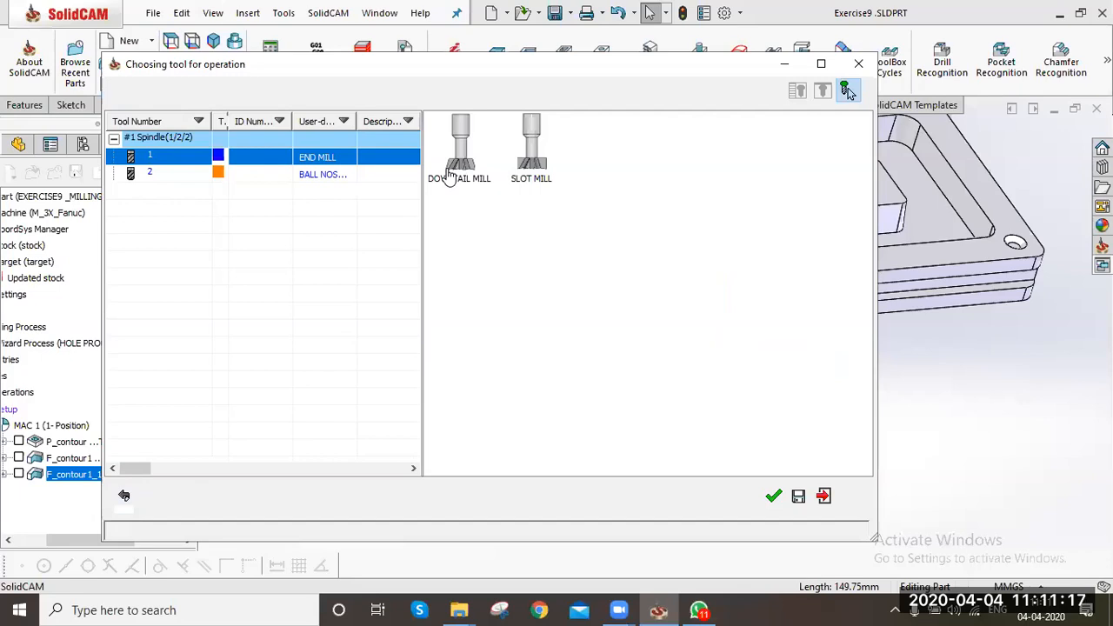
double_click(534, 168)
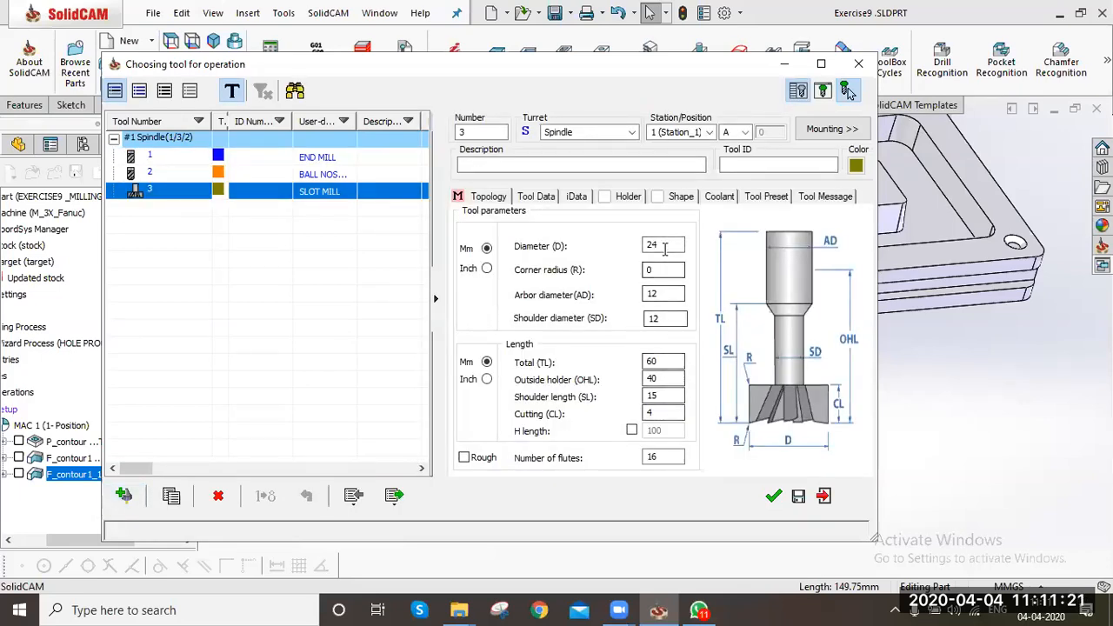
click(662, 457)
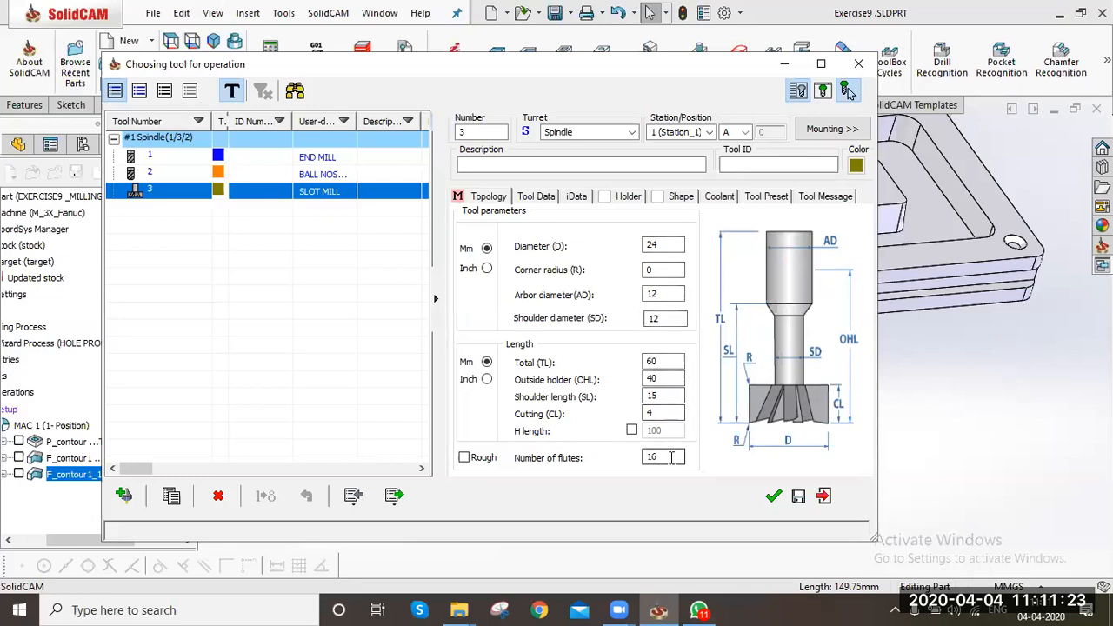
click(660, 413)
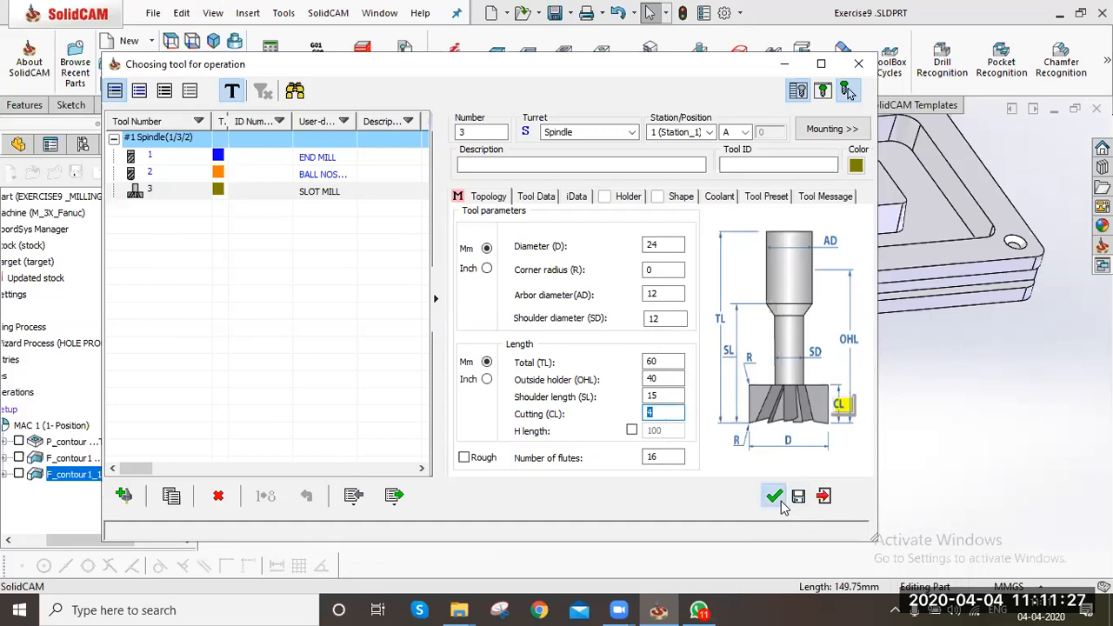
click(774, 497)
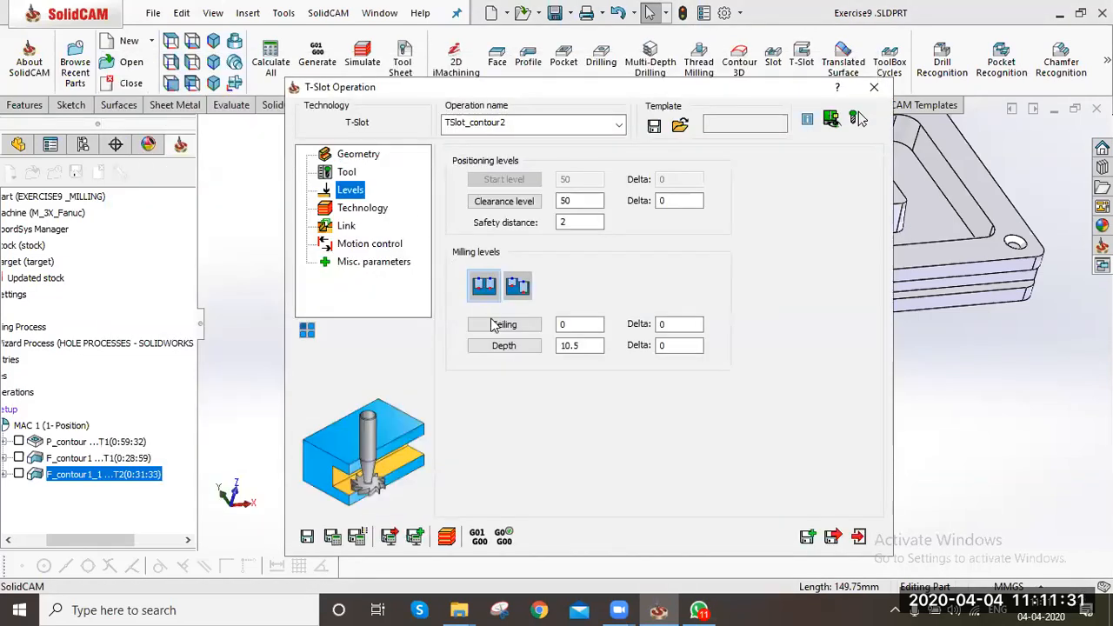
Pick the side groove's upper face as the ceiling and its lower face as the depth, and open the T-Slot technology settings
click(492, 324)
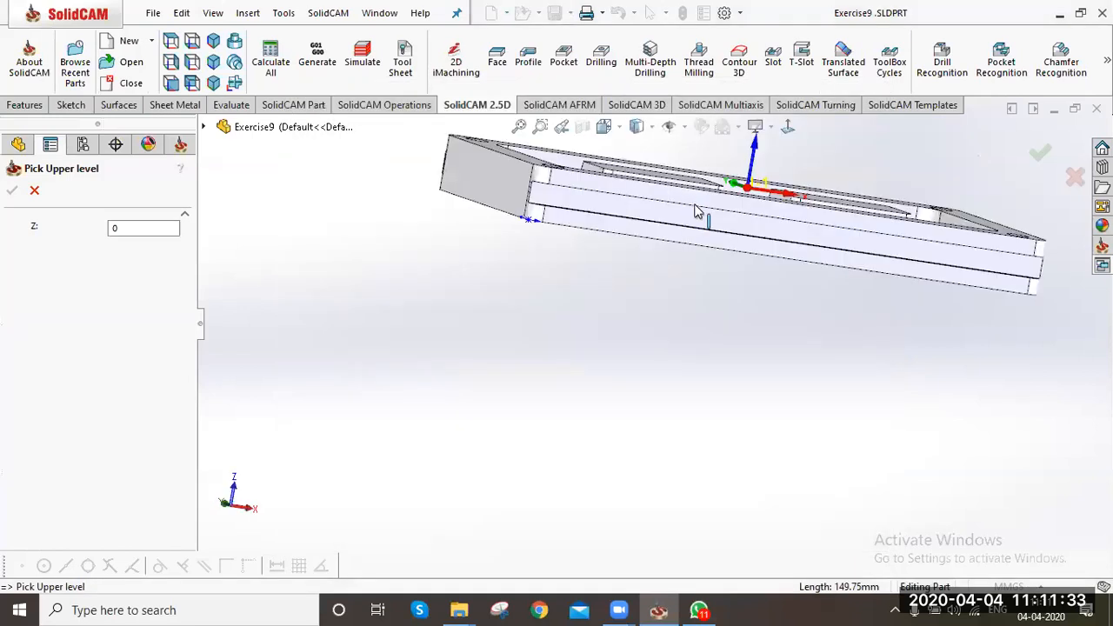
scroll(696, 211, down, 6)
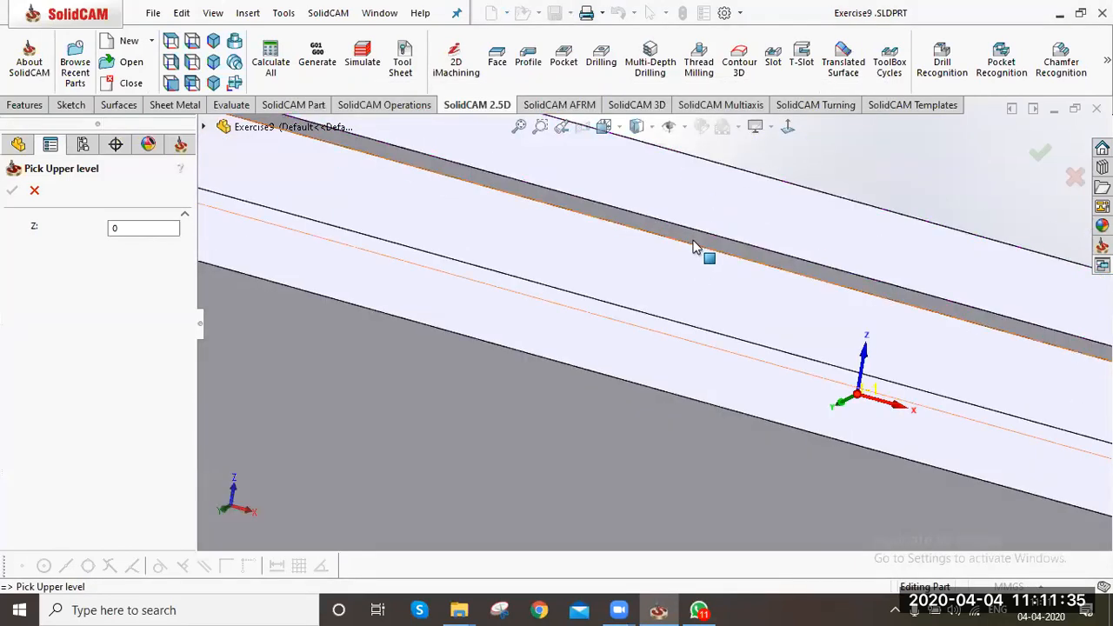
click(692, 243)
click(11, 192)
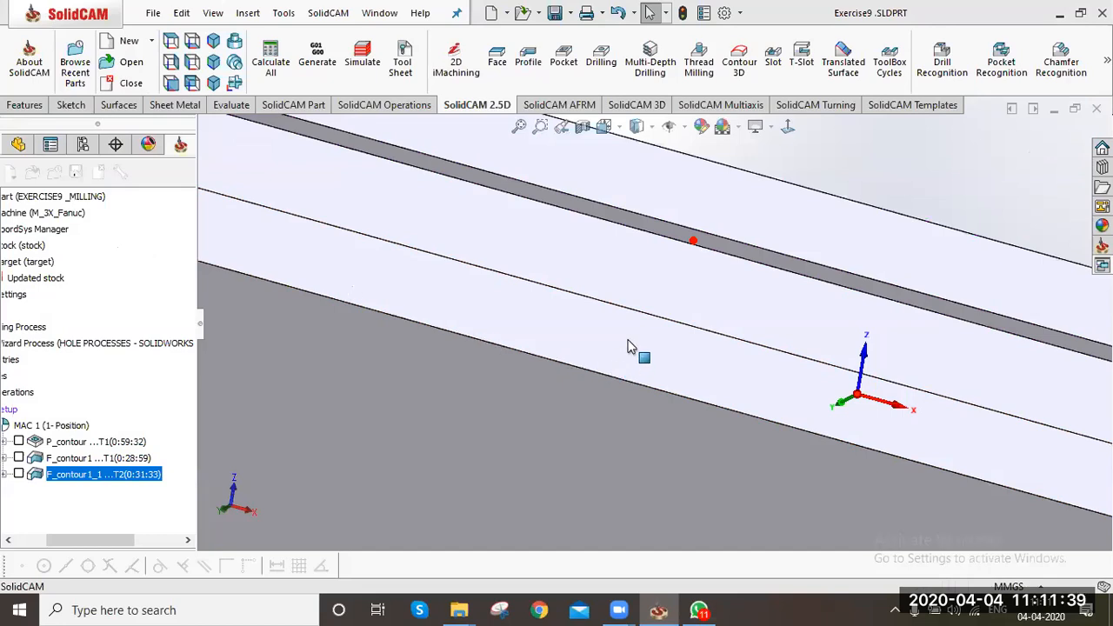
scroll(653, 321, up, 2)
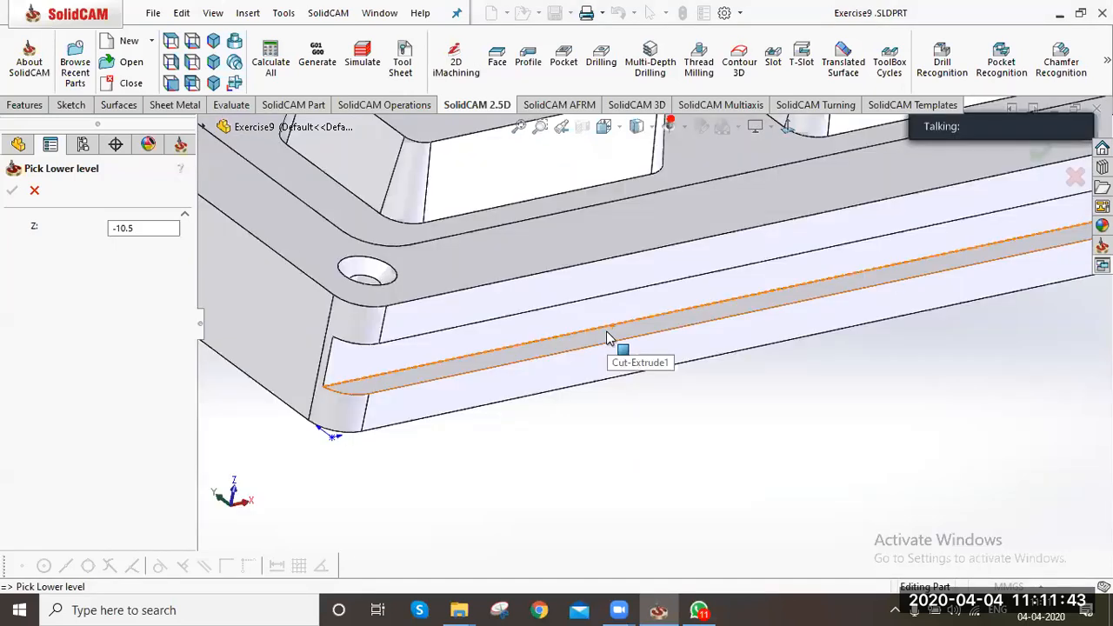
click(12, 191)
click(374, 210)
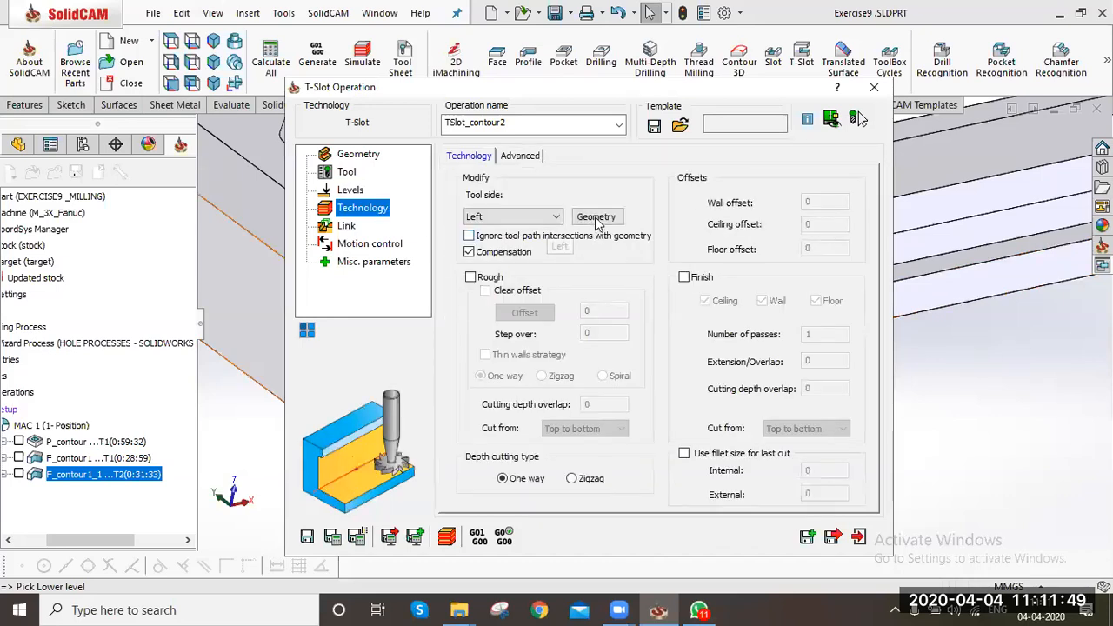
Modify the T-Slot geometry so the tool runs on the right side of the chain, checking it in a view normal to the top face
click(597, 217)
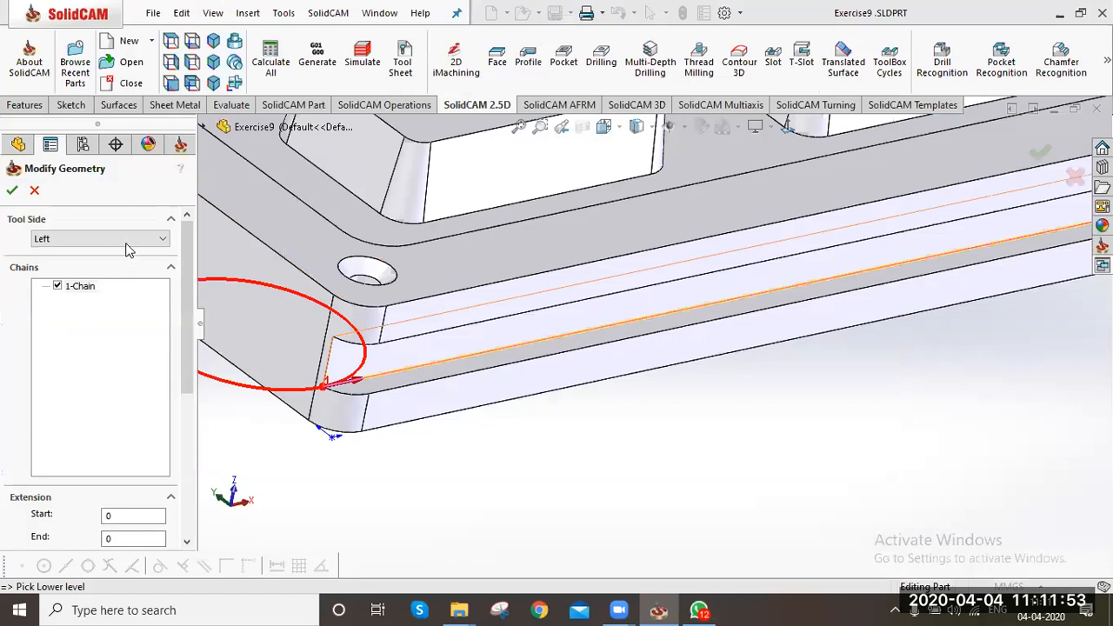
scroll(126, 244, up, 5)
key(Down)
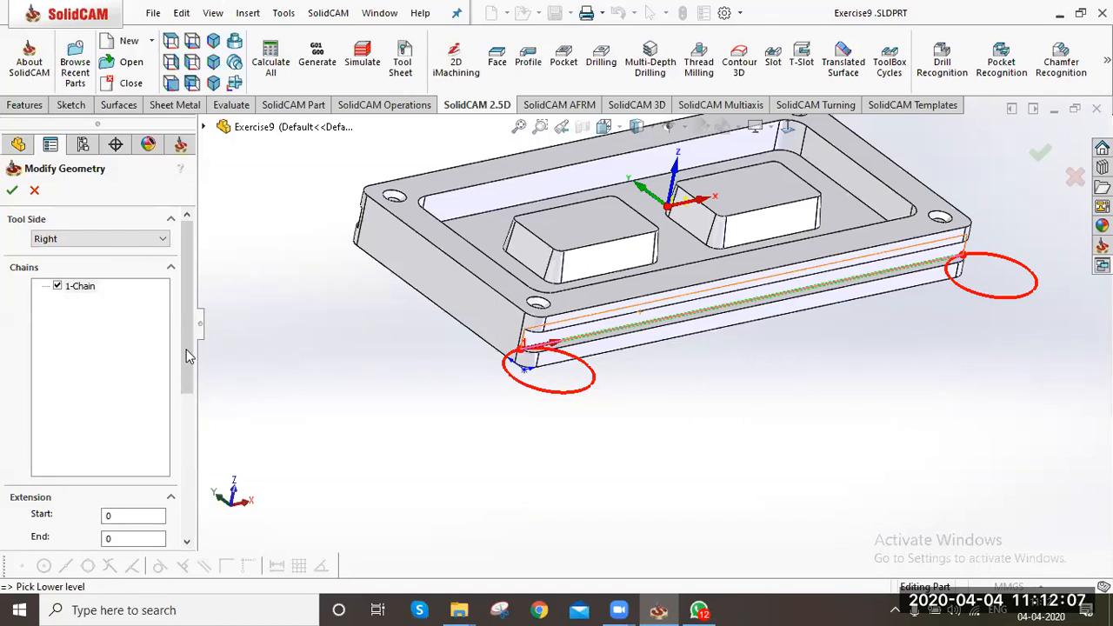
drag(188, 351, 193, 432)
scroll(614, 423, up, 2)
middle_drag(697, 416, 693, 472)
click(520, 122)
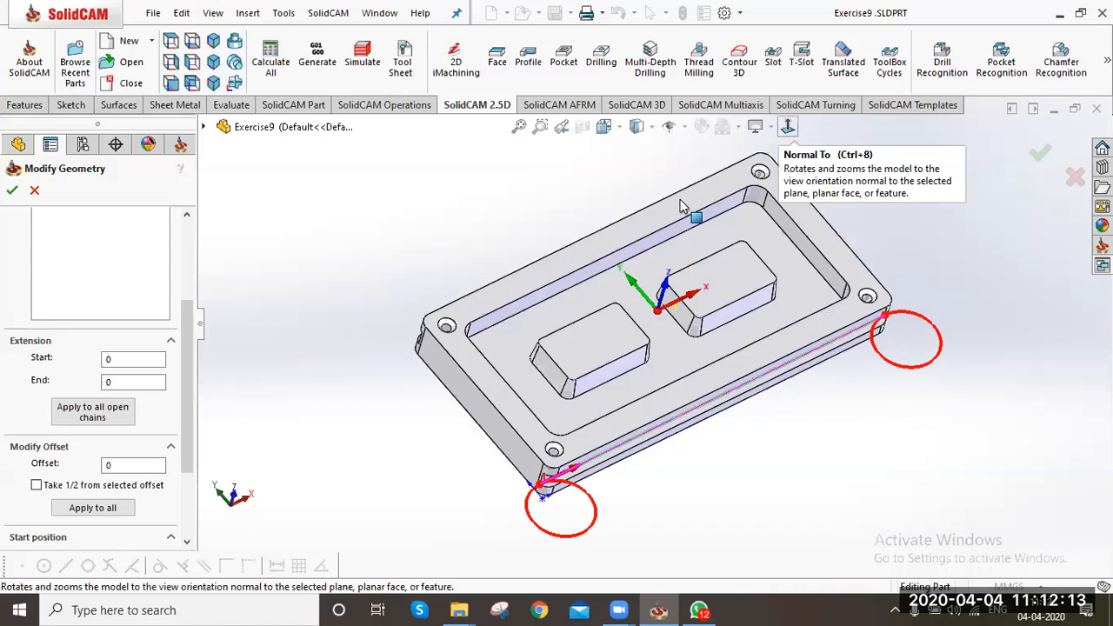
click(784, 130)
click(787, 132)
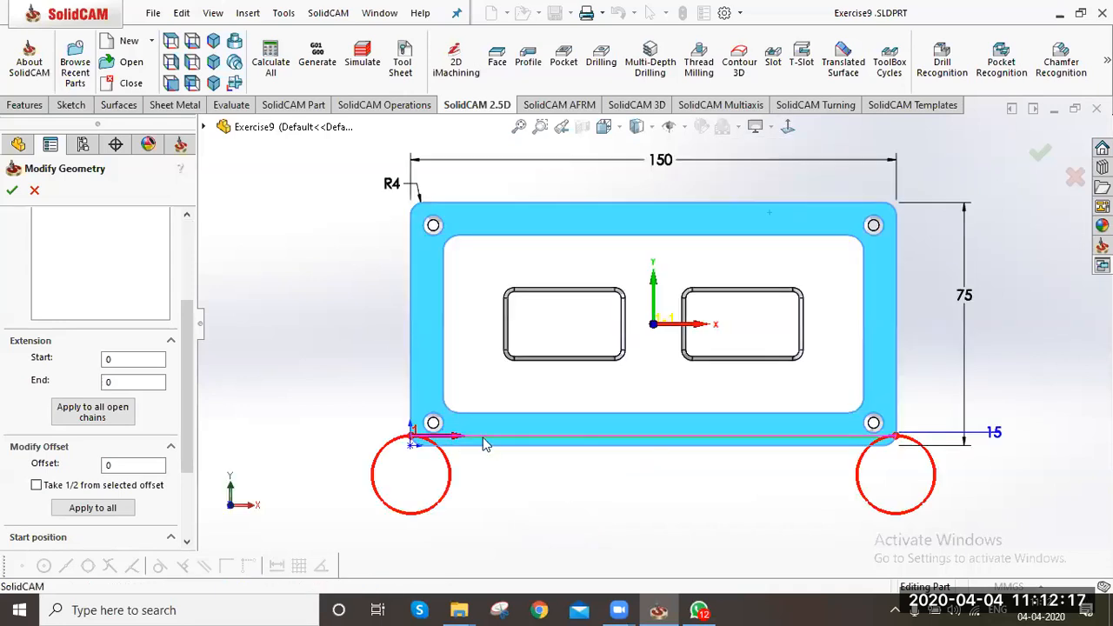
scroll(451, 417, up, 1)
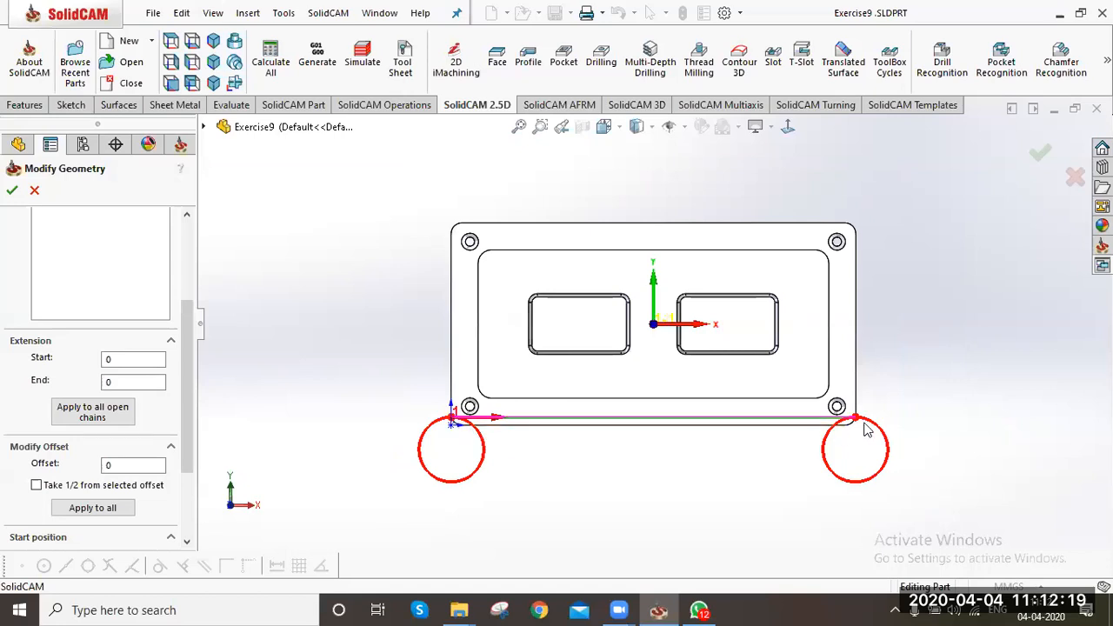
click(12, 190)
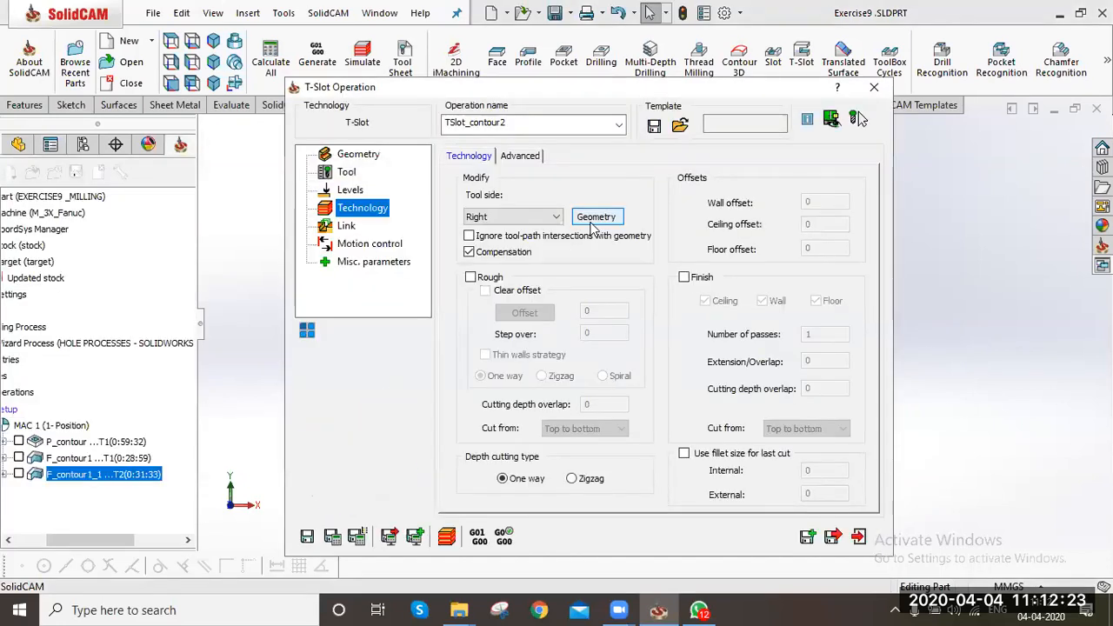
Reopen the T-Slot geometry modification and extend the chain by 20 at its start and 20 at its end
click(593, 224)
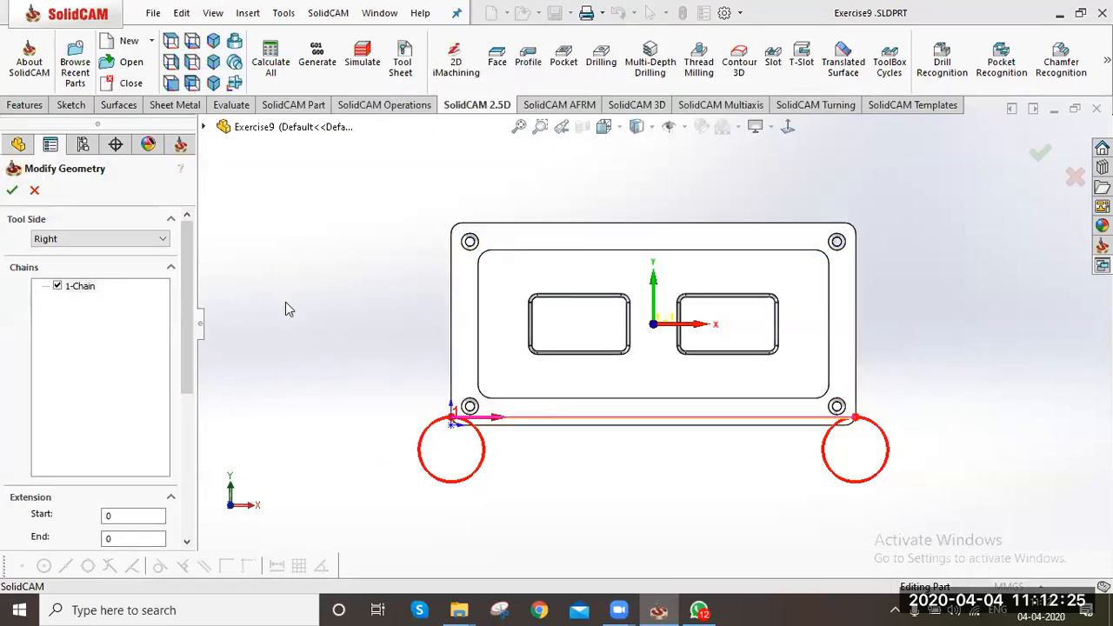
drag(193, 327, 191, 361)
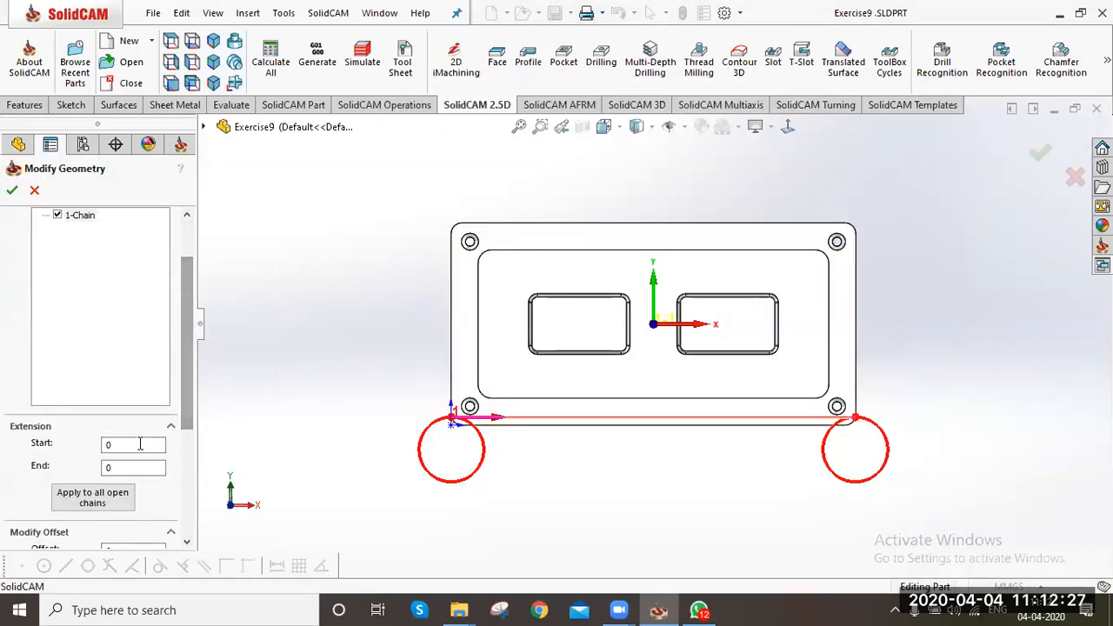
drag(127, 445, 27, 467)
text(20)
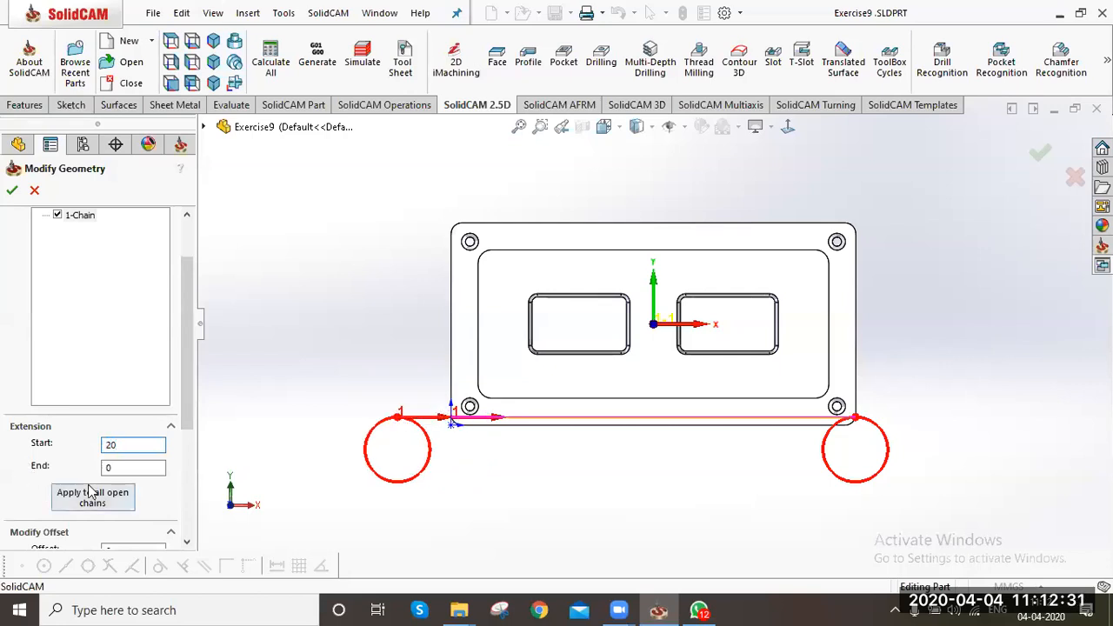
drag(136, 468, 72, 465)
text(20)
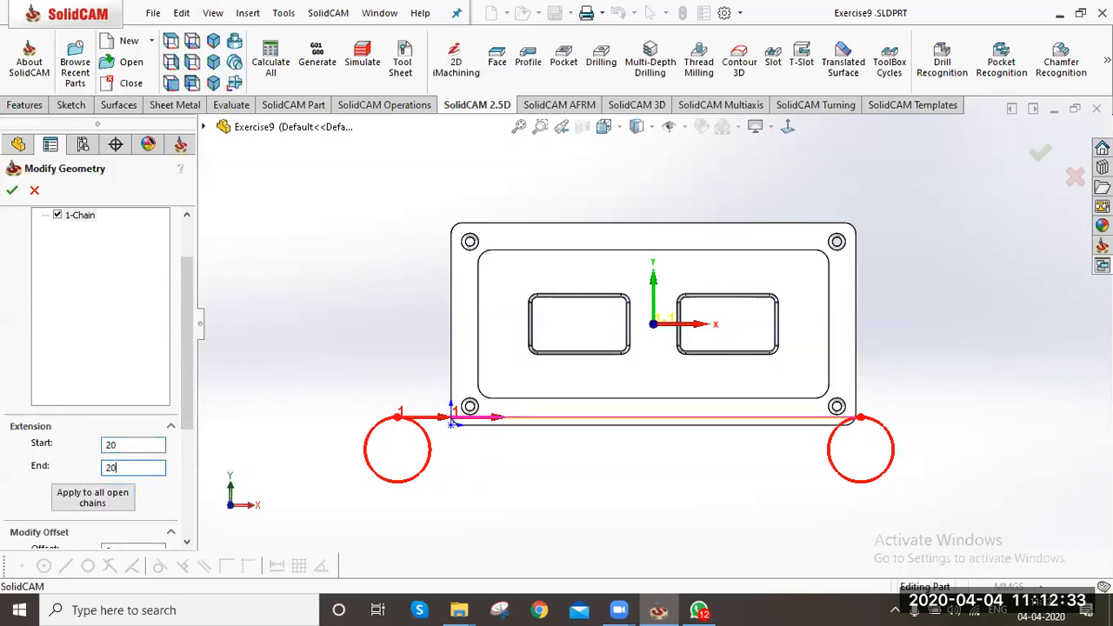
Try a start extension of -20 on the chain and revert it to 20
click(110, 445)
text(-)
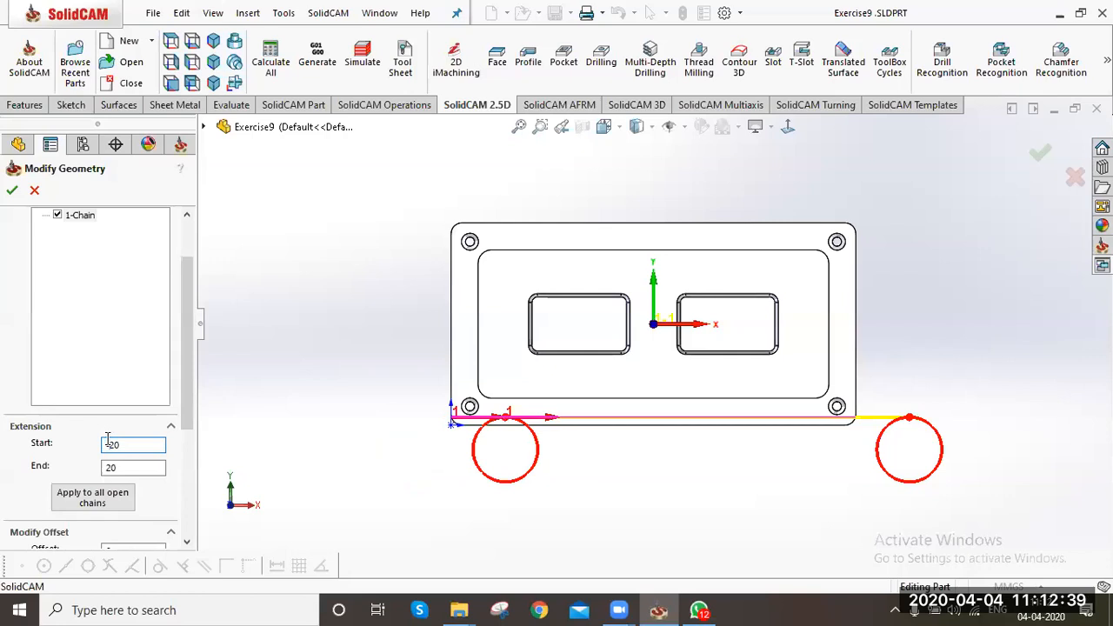
key(BackSpace)
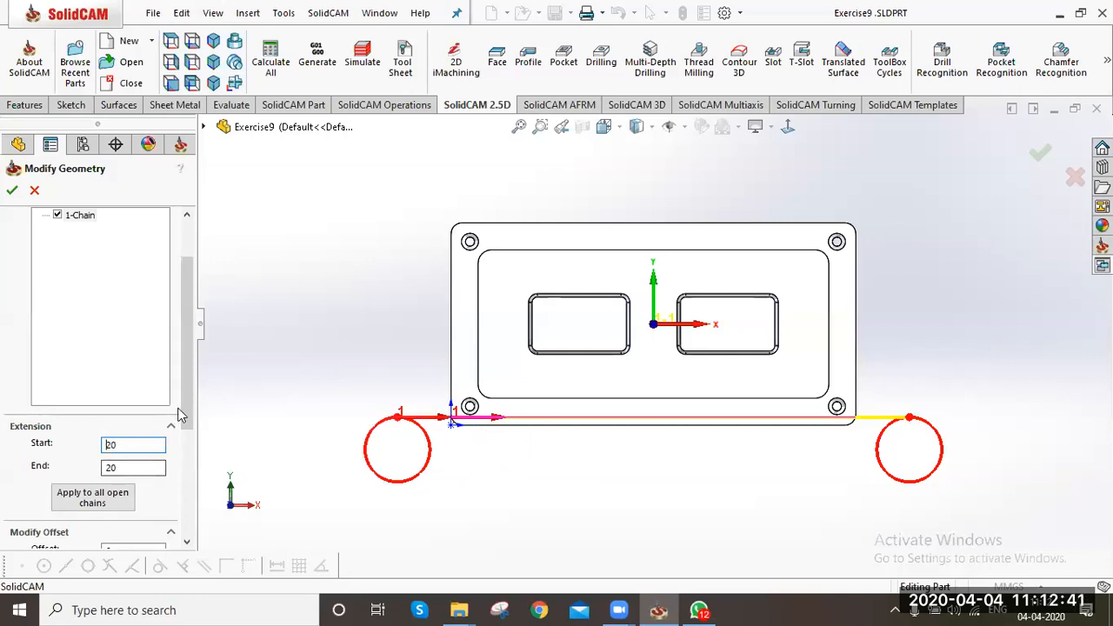
Try modify offsets of 5 and -5 on the T-Slot chain
scroll(189, 457, down, 1)
scroll(128, 494, down, 1)
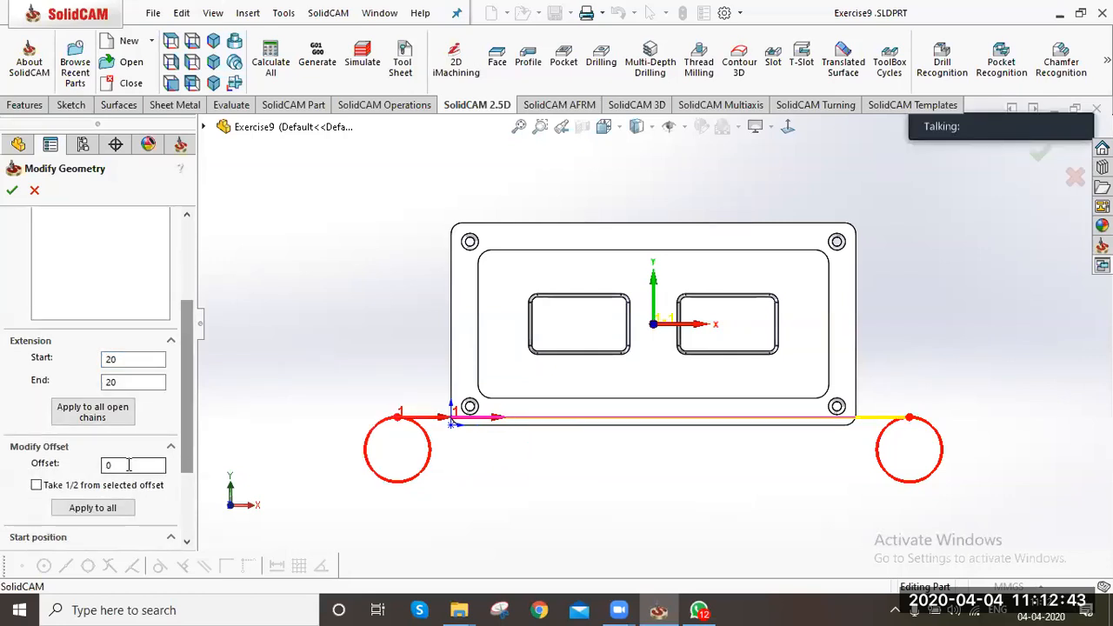
double_click(102, 466)
text(5)
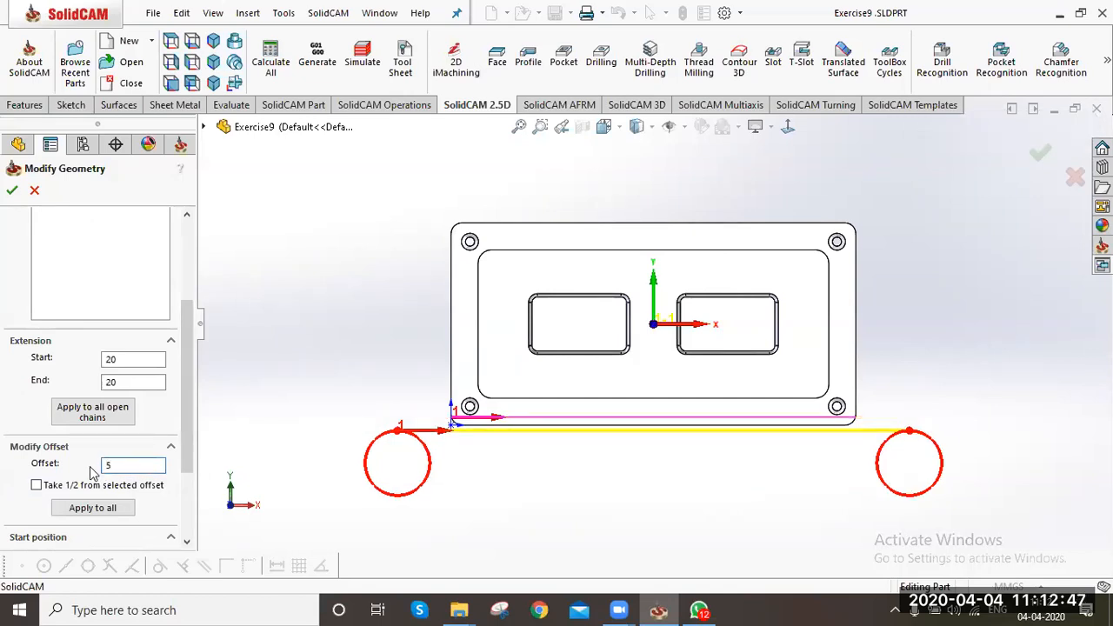
text(-)
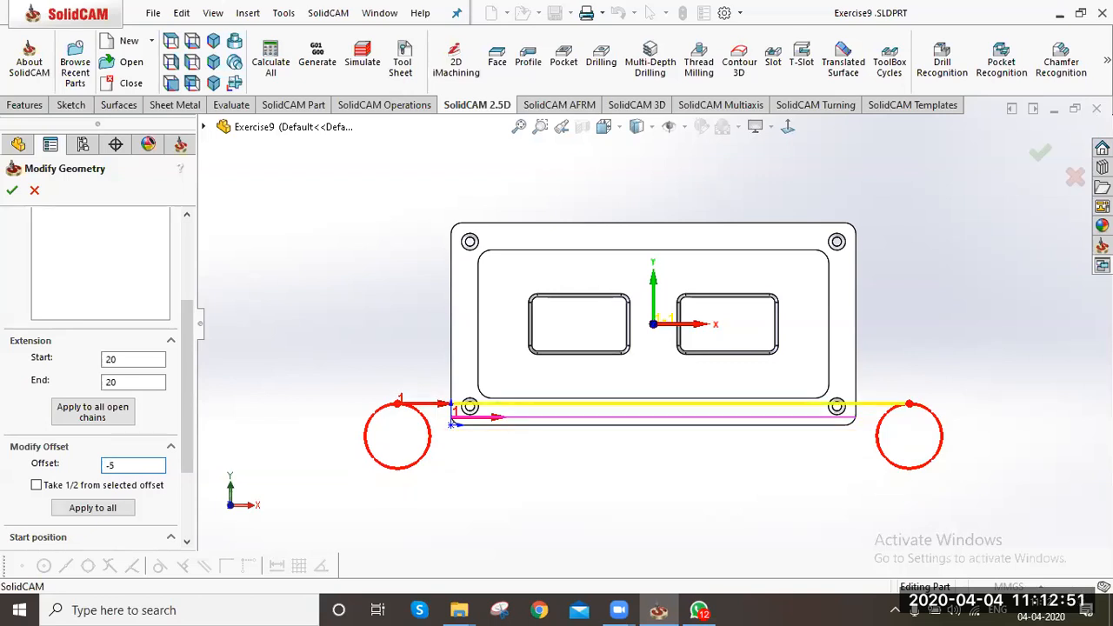
text(0.5)
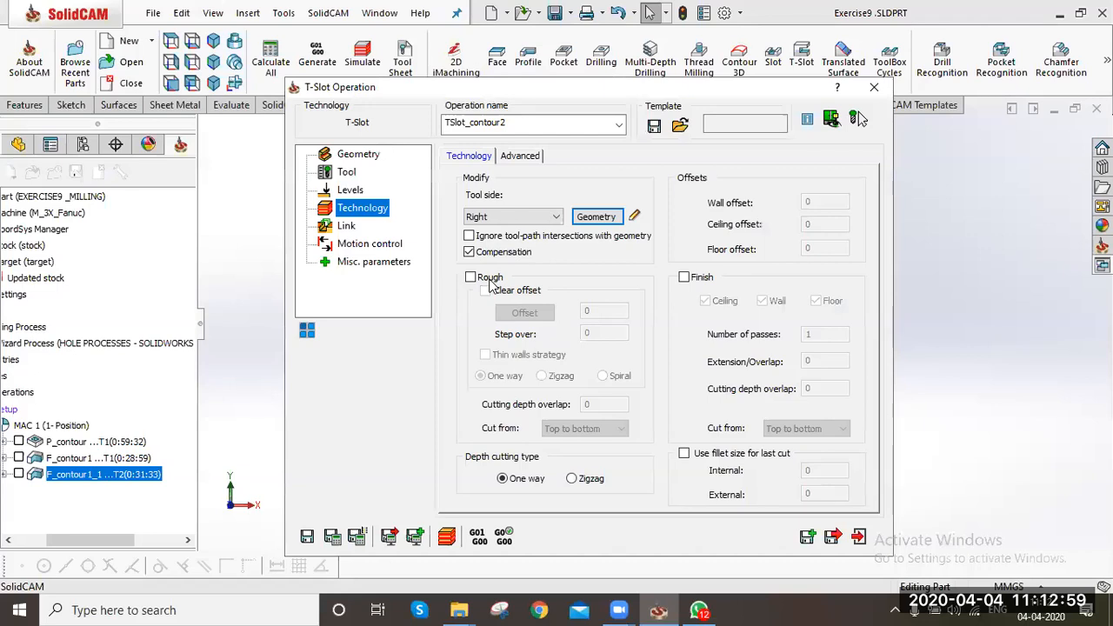
Enable roughing for the T-Slot operation, set the wall offset to 0.1, and save and calculate the operation
click(491, 277)
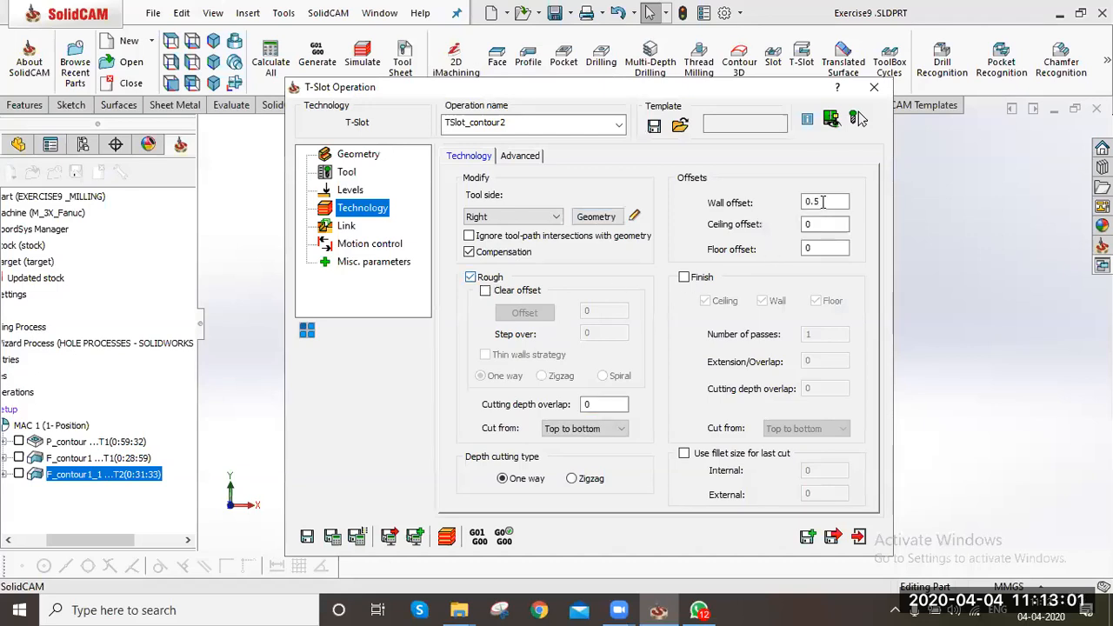
click(822, 201)
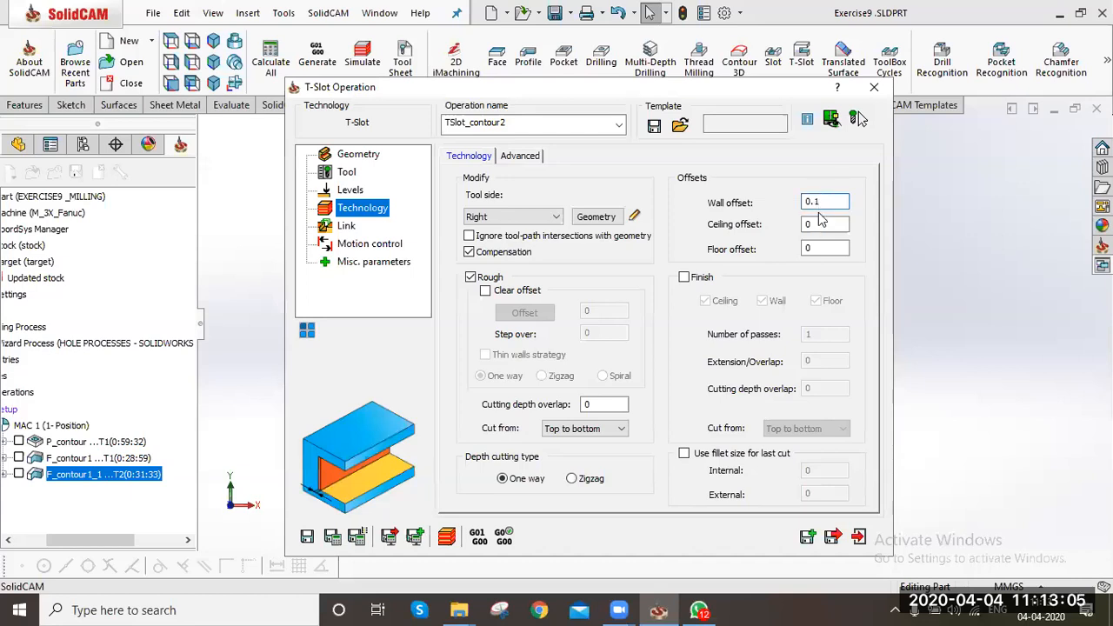
click(824, 224)
click(823, 248)
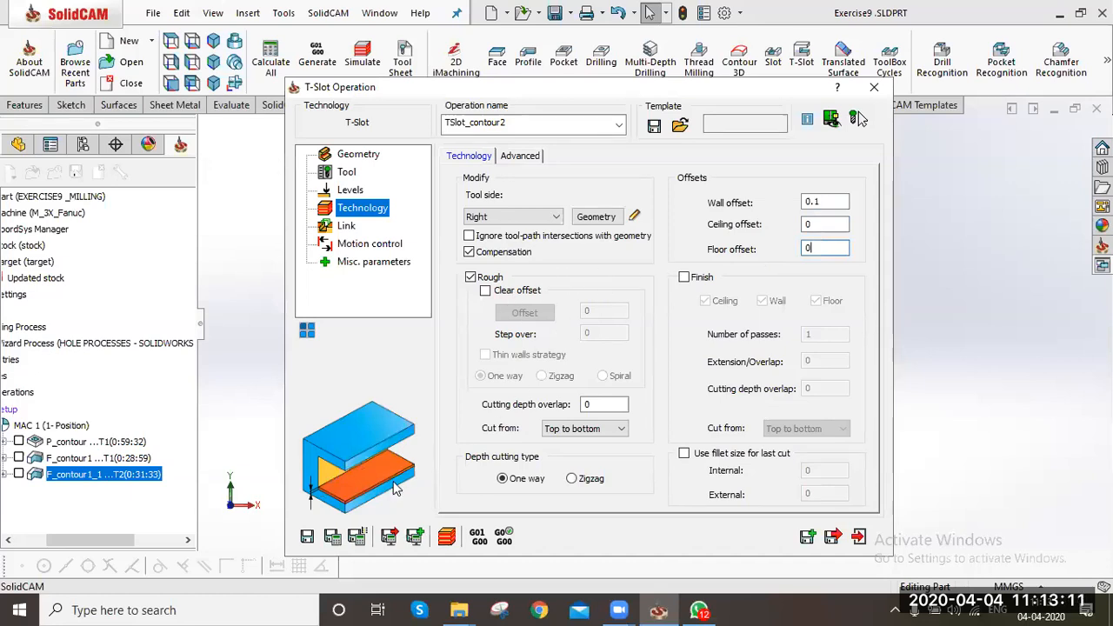
click(305, 535)
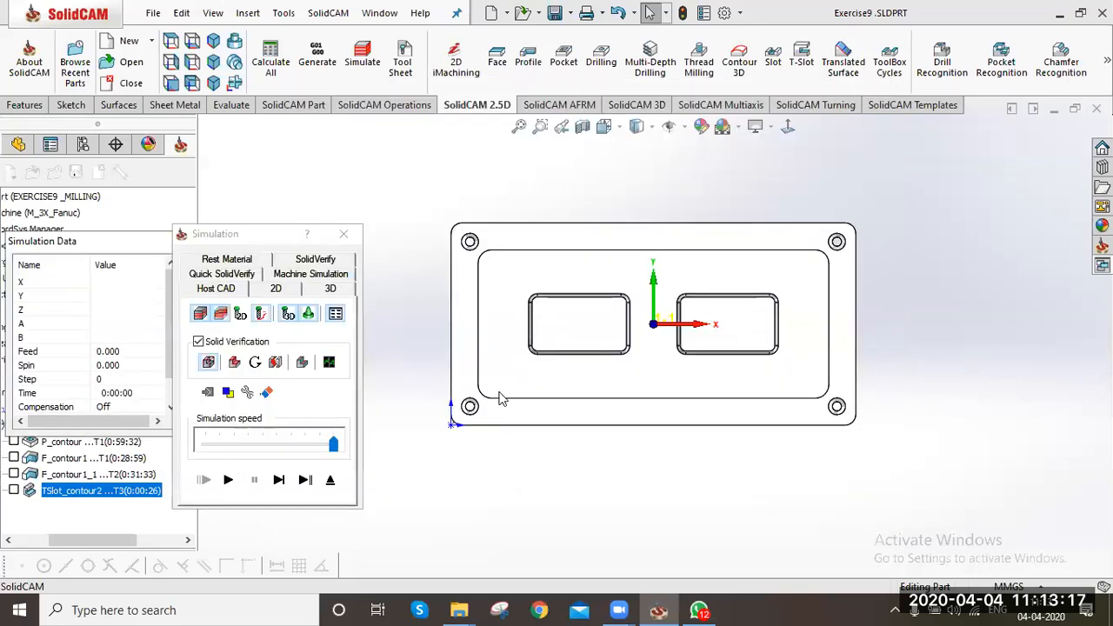
Simulate the T-Slot operation in SolidVerify, advancing through its moves with the front side groove in view
click(316, 260)
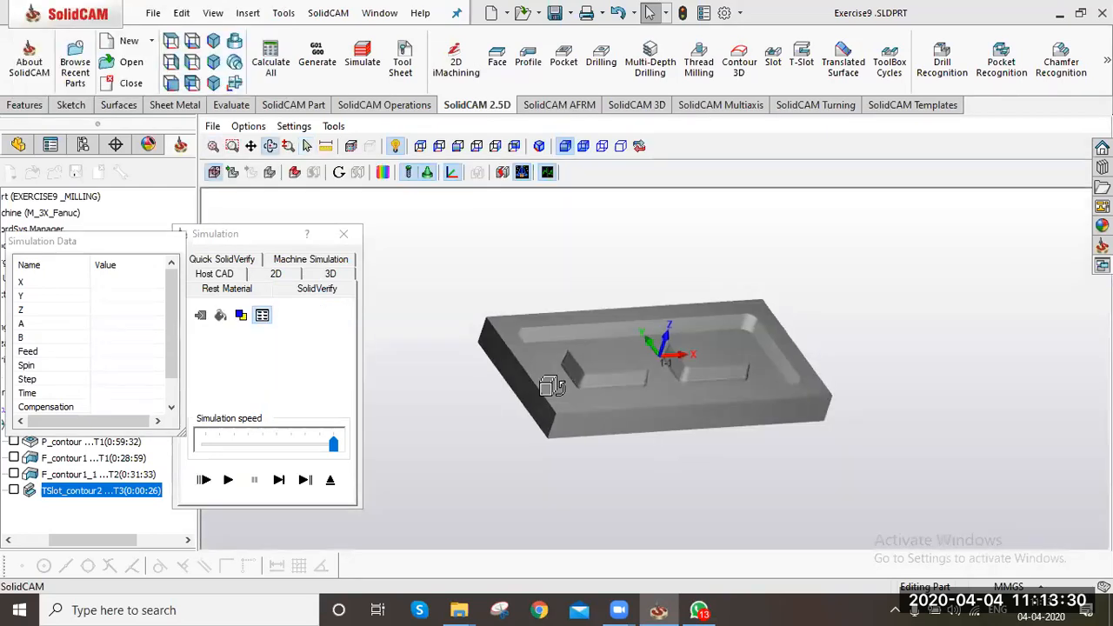
middle_drag(560, 388, 563, 388)
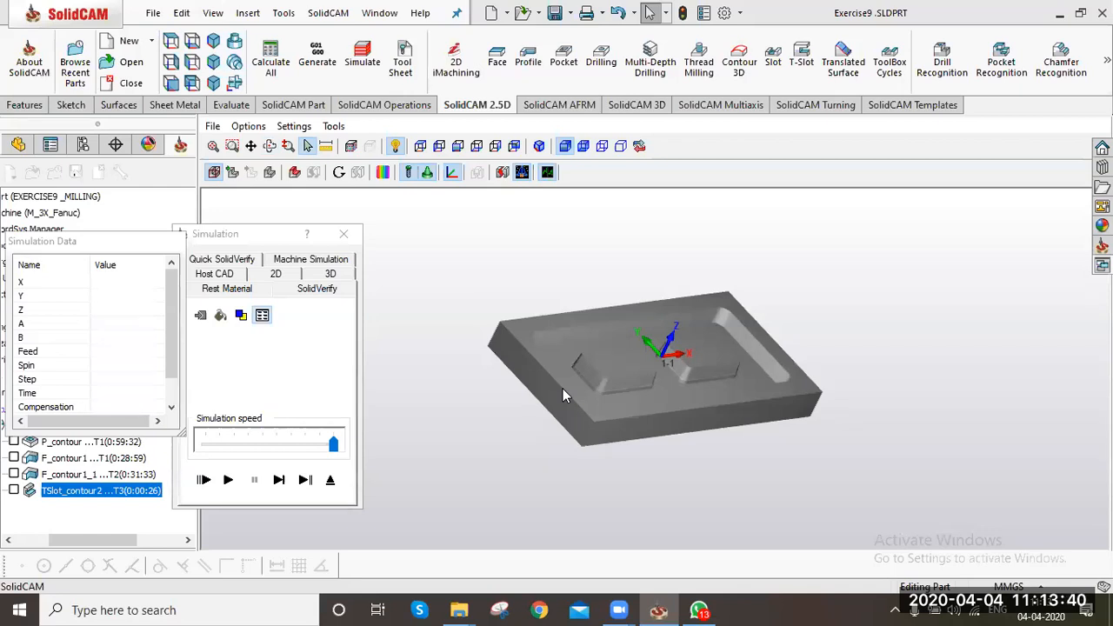
click(291, 486)
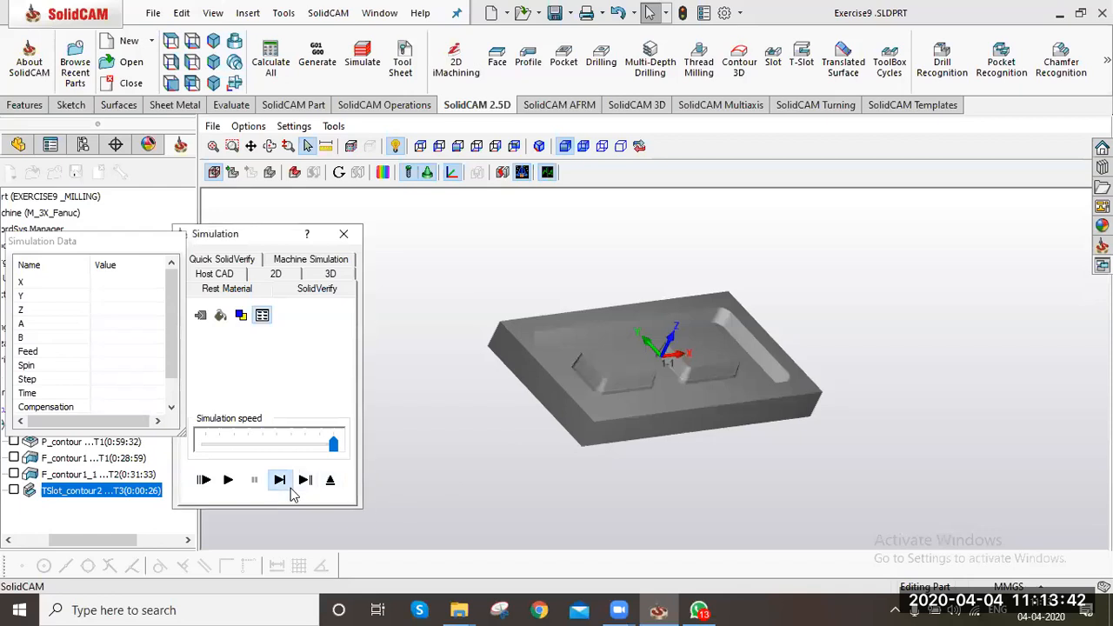
click(290, 487)
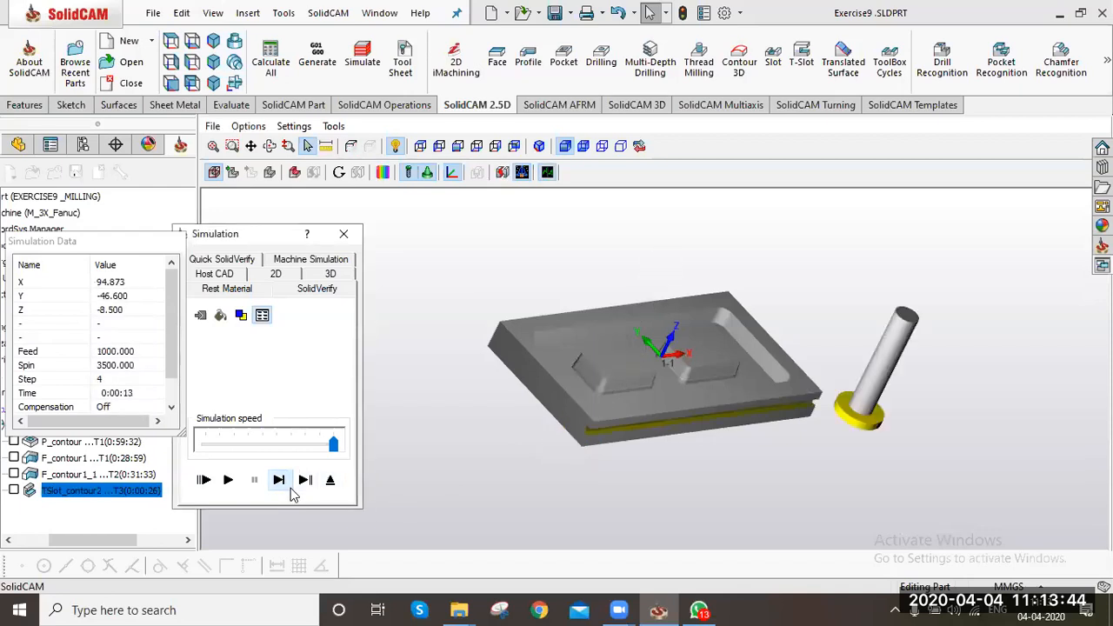
click(290, 487)
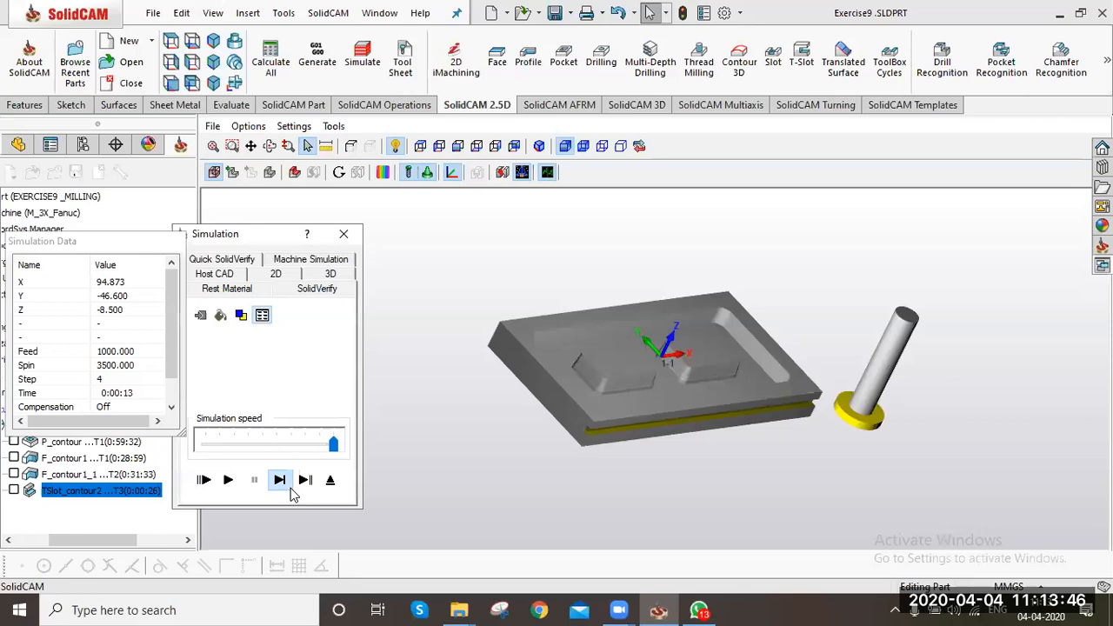
click(290, 487)
click(290, 486)
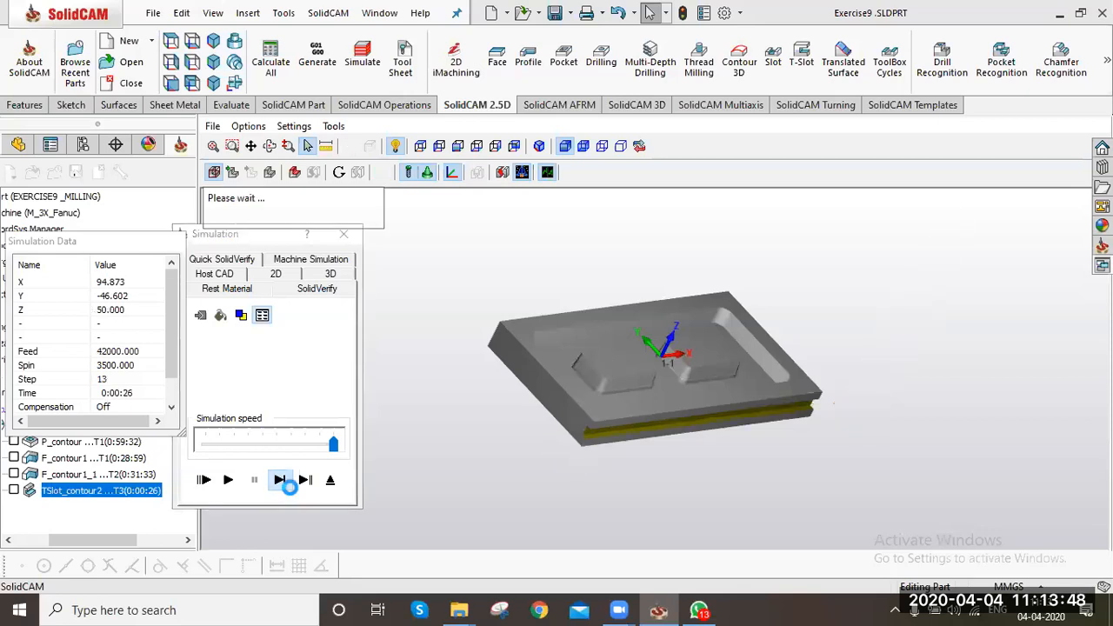
click(290, 488)
click(290, 488)
click(290, 487)
click(290, 487)
click(291, 487)
click(291, 488)
click(290, 487)
click(290, 488)
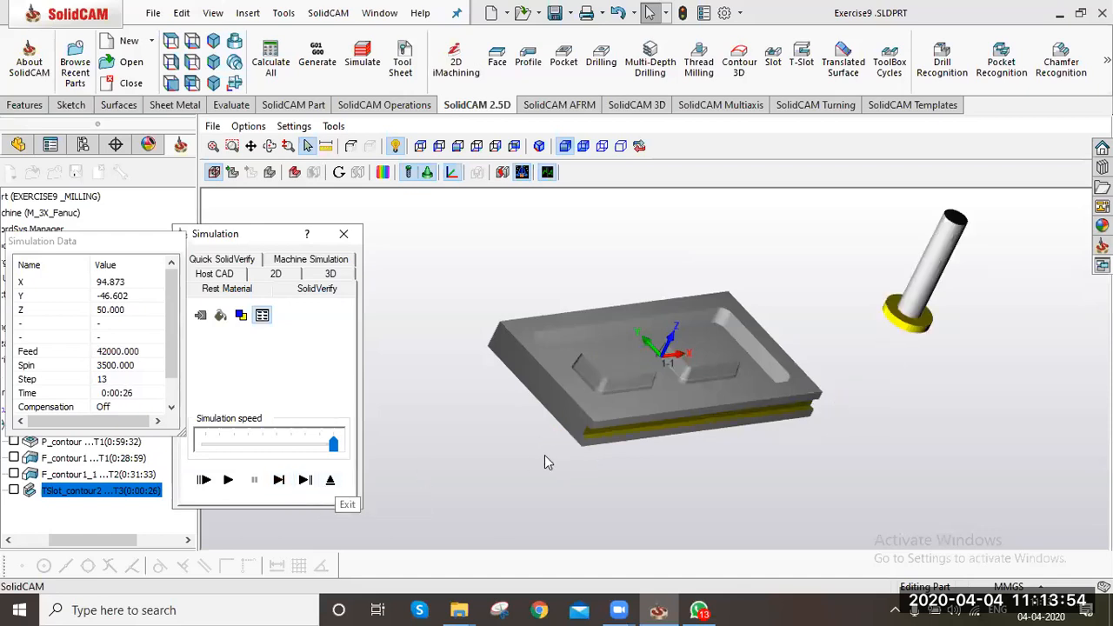
Replay the T-Slot cuts step by step in close-up at the groove's corner and exit the simulation
scroll(580, 441, up, 5)
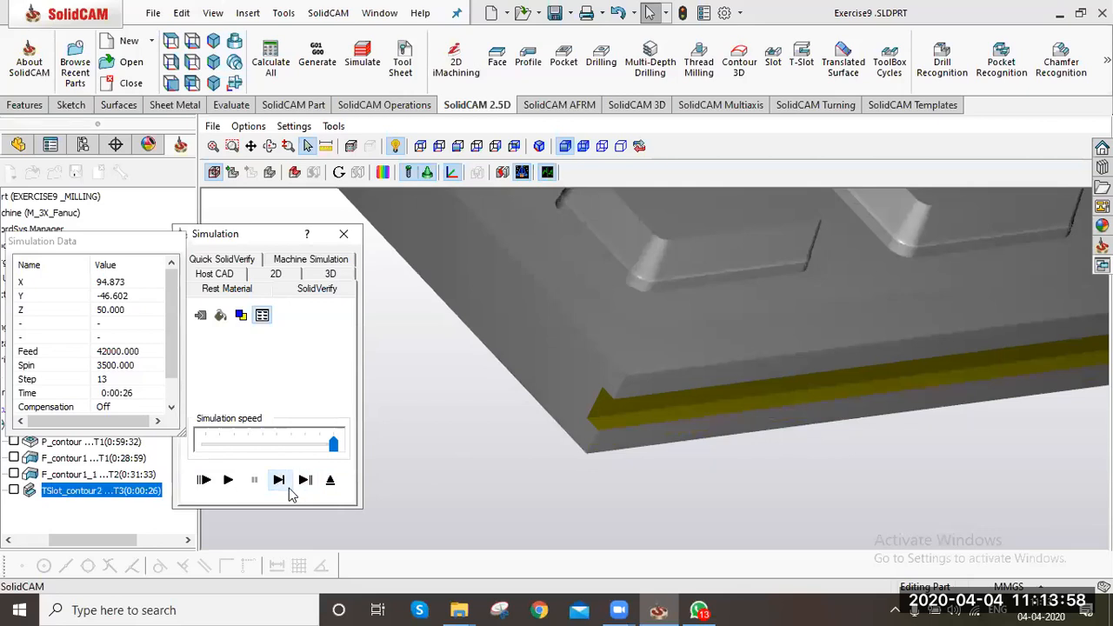
click(290, 489)
click(289, 489)
click(290, 488)
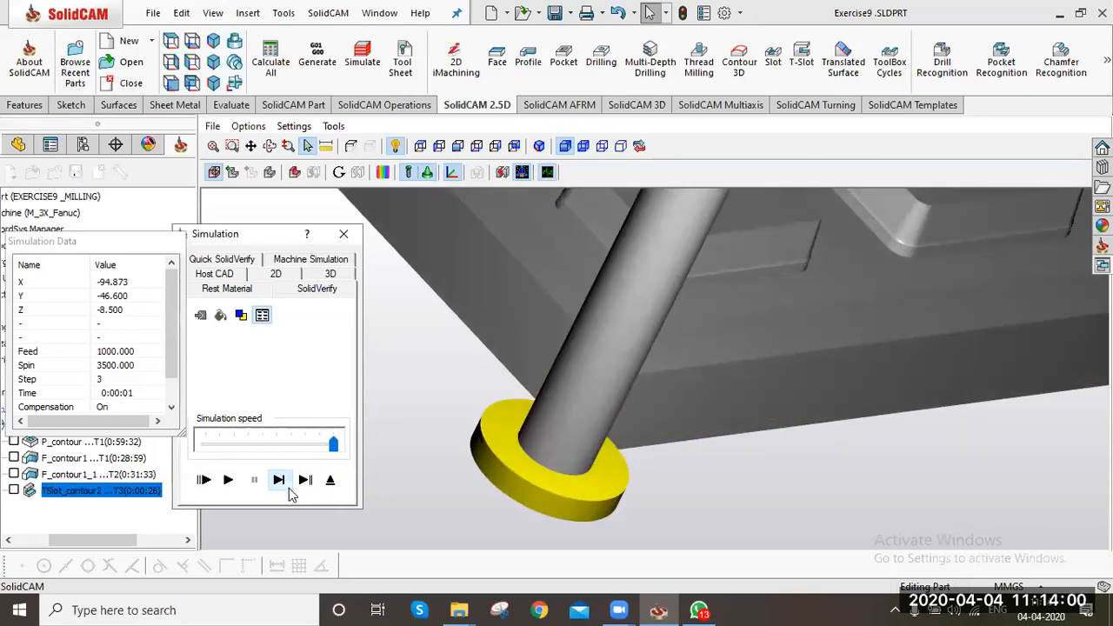
click(289, 488)
click(290, 489)
click(289, 489)
click(290, 488)
click(289, 489)
click(290, 488)
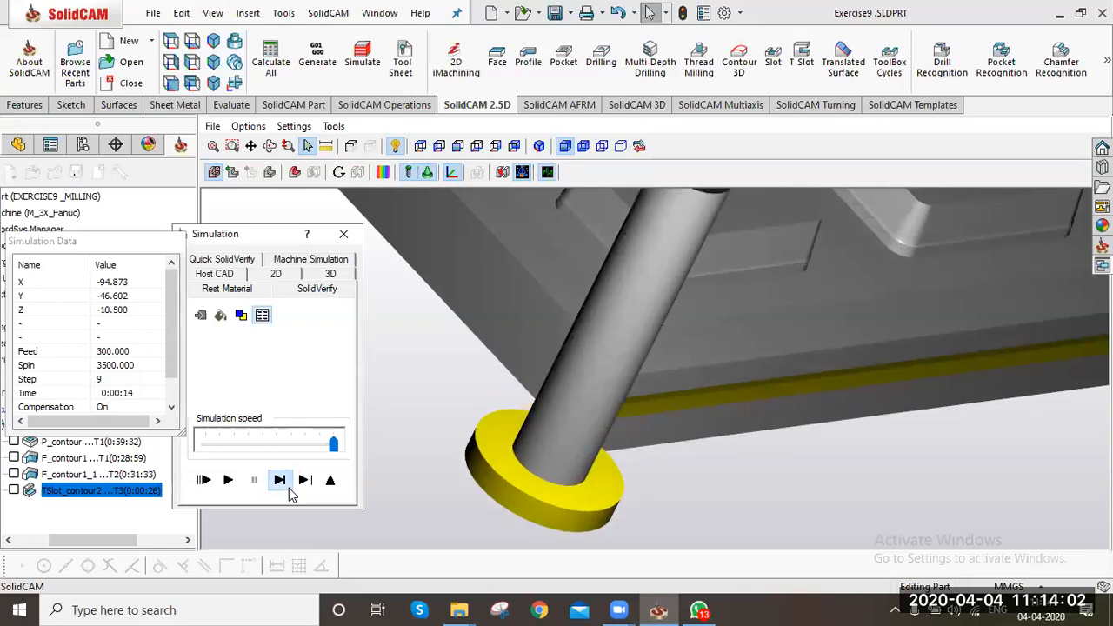
click(290, 488)
click(290, 489)
click(330, 480)
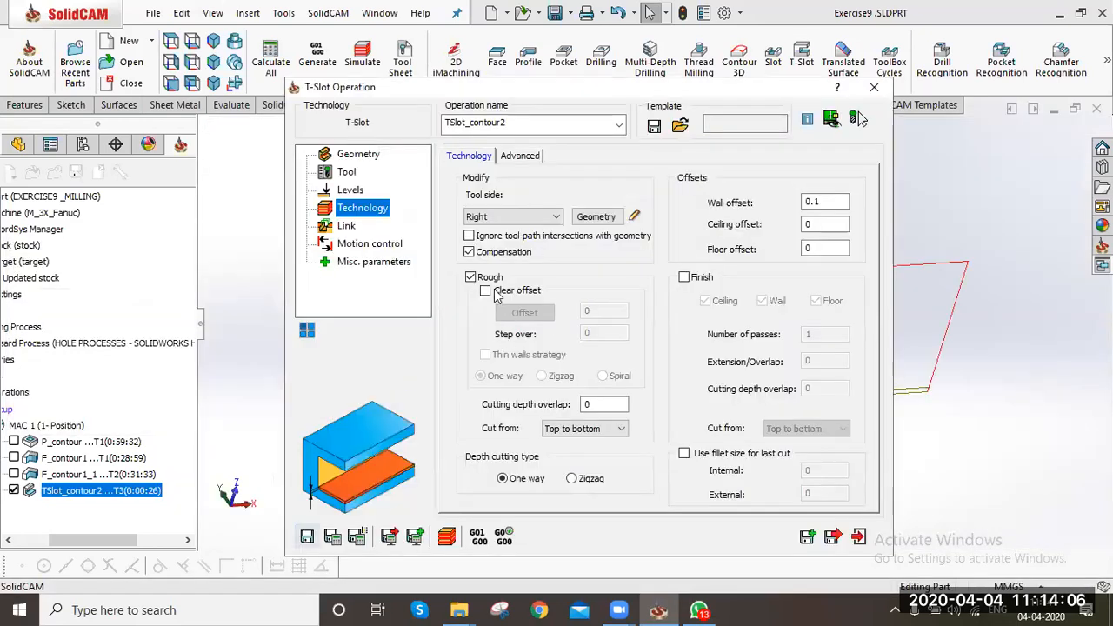
Enable clear offset for the T-Slot roughing, pick its value on the front wall below the groove, and save and calculate
click(496, 294)
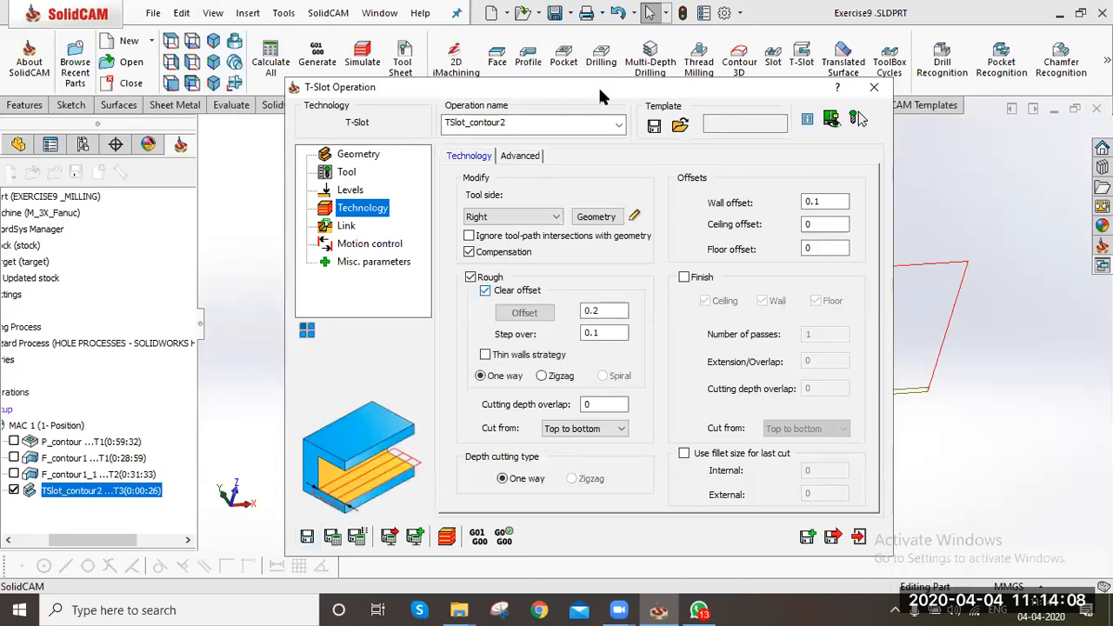
click(524, 313)
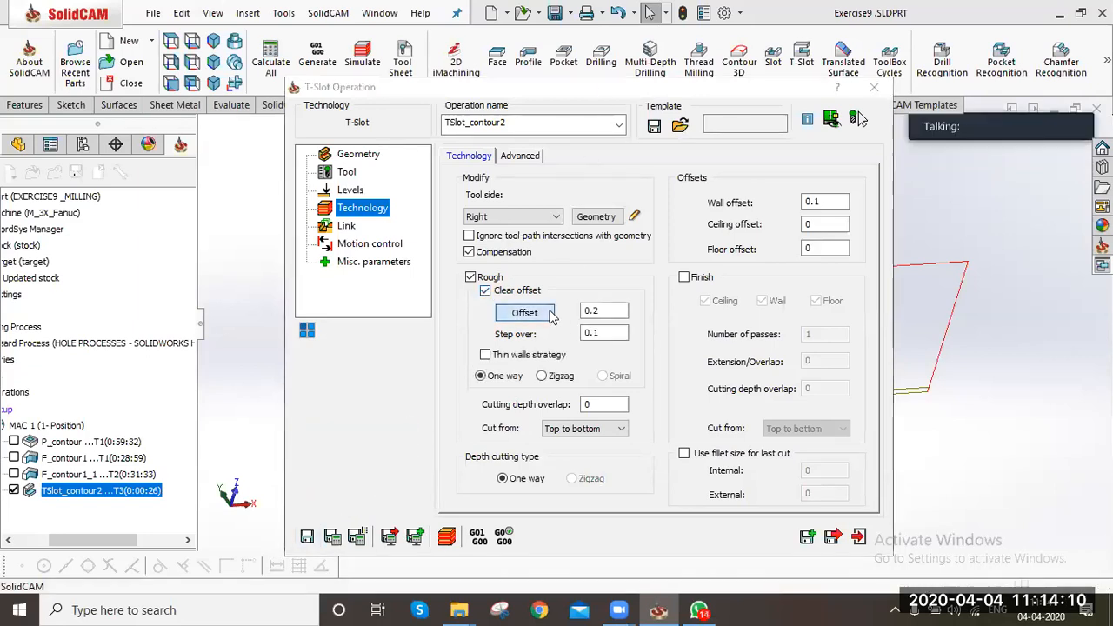
scroll(569, 400, down, 4)
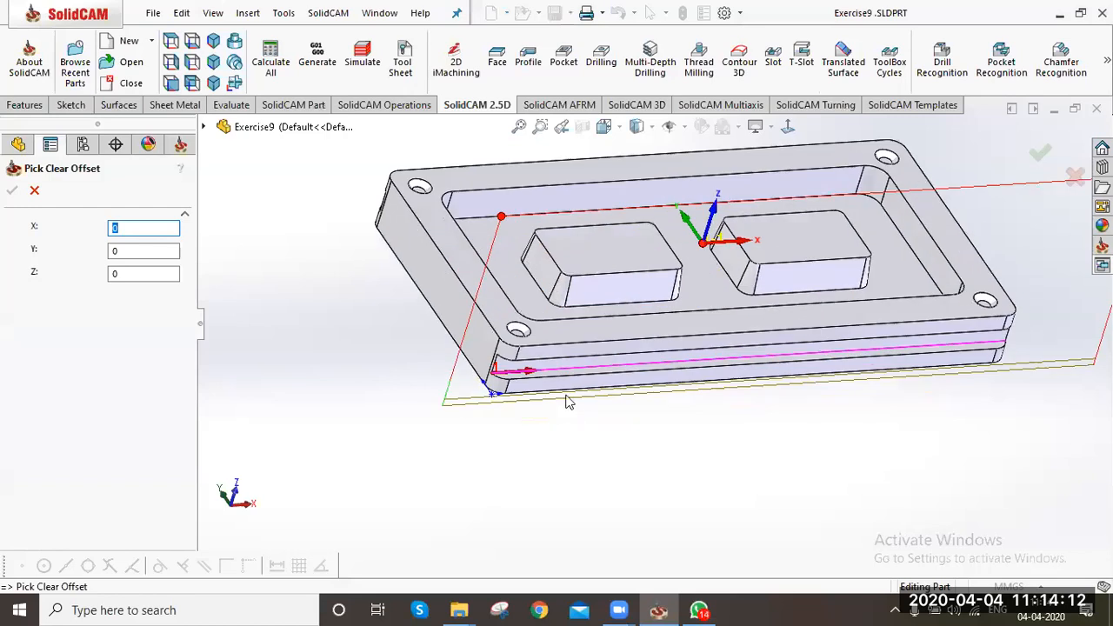
click(556, 335)
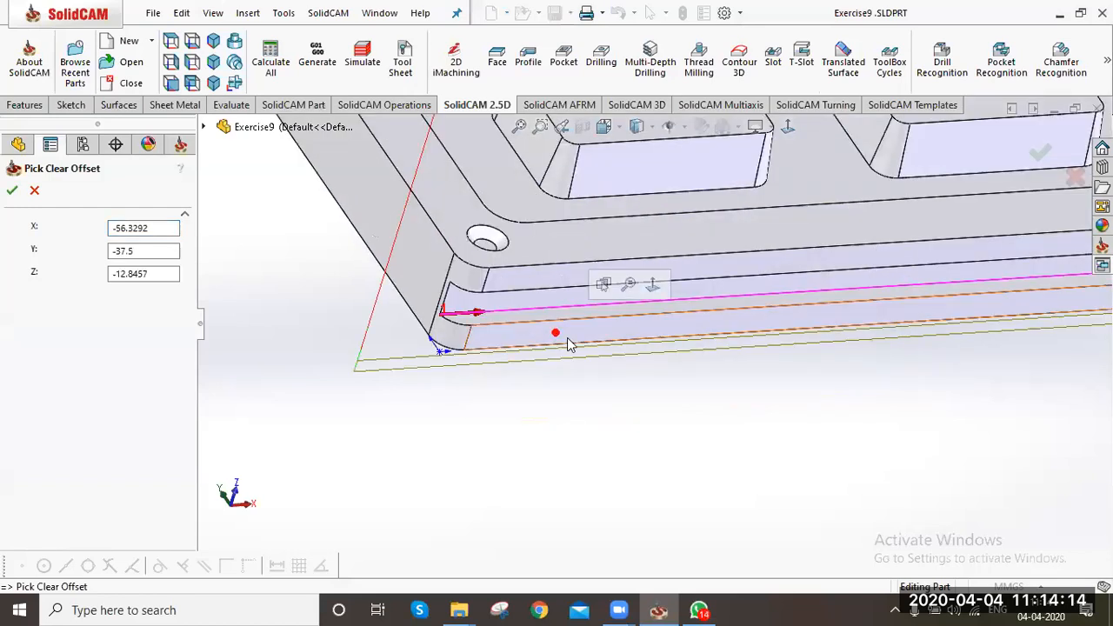
click(13, 192)
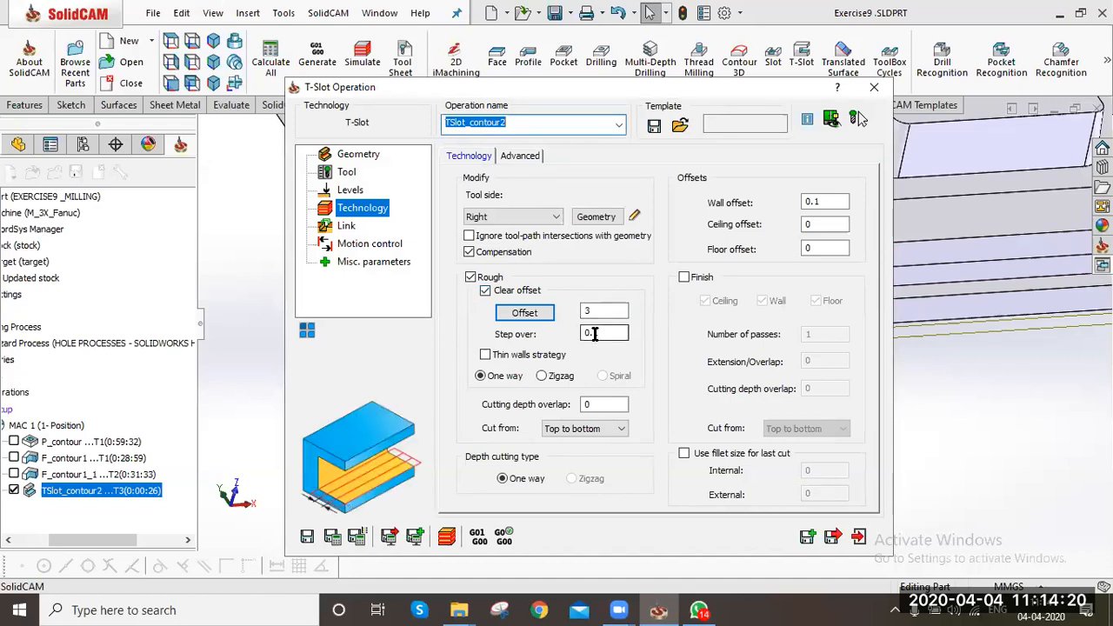
click(334, 537)
Simulate the T-Slot operation in SolidVerify at the slowest speed, inspecting the cut in close-up at the groove's corner
click(446, 537)
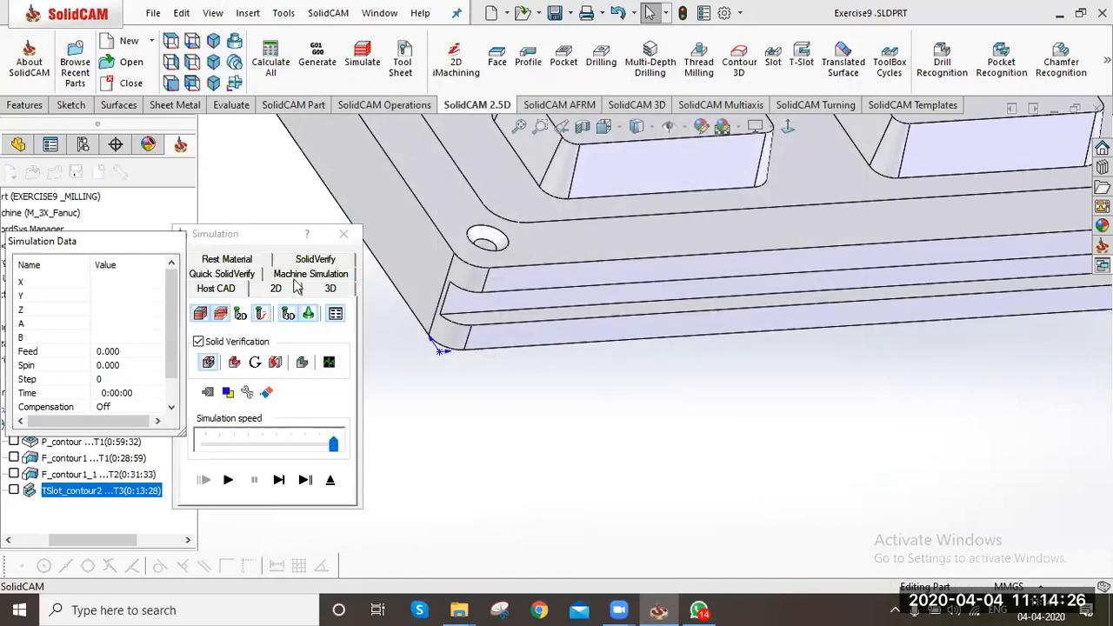
click(309, 263)
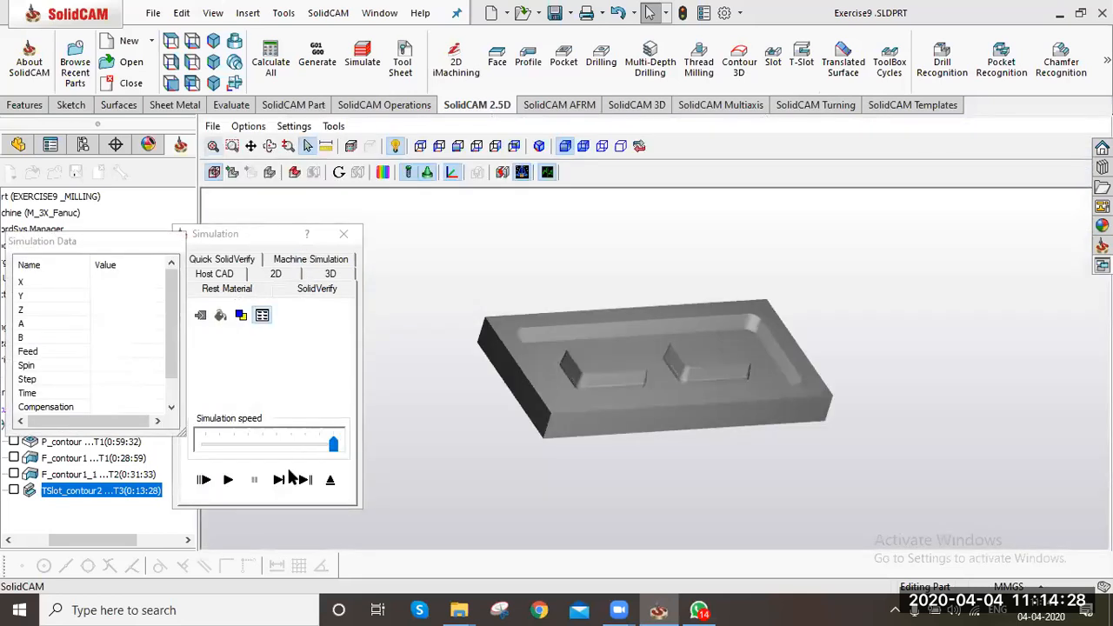
drag(333, 445, 205, 445)
click(228, 479)
scroll(473, 432, up, 5)
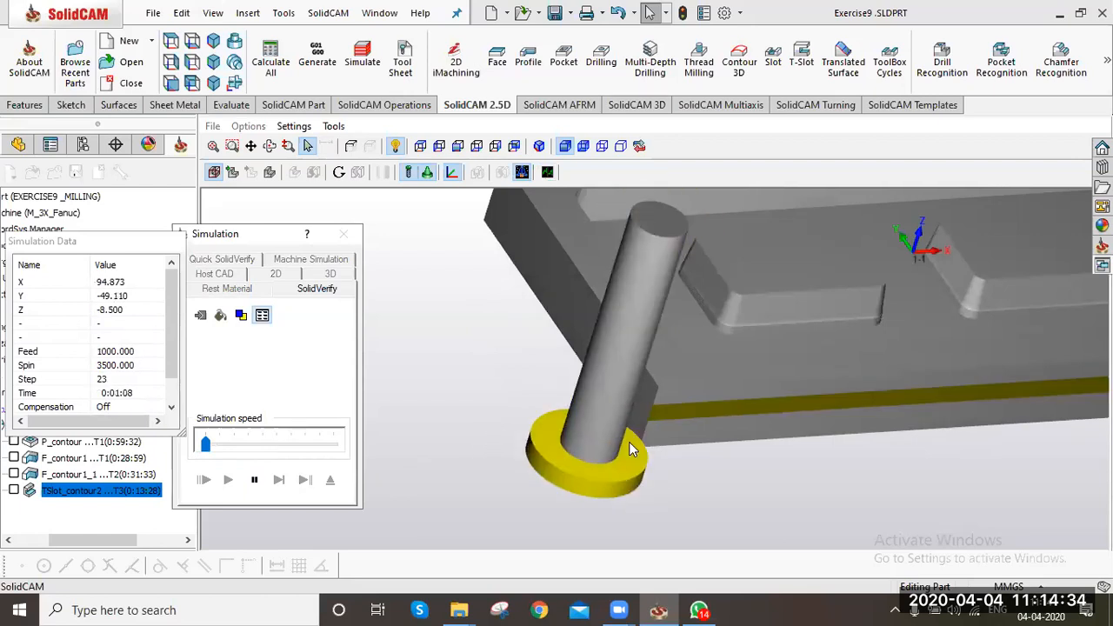
scroll(657, 413, up, 3)
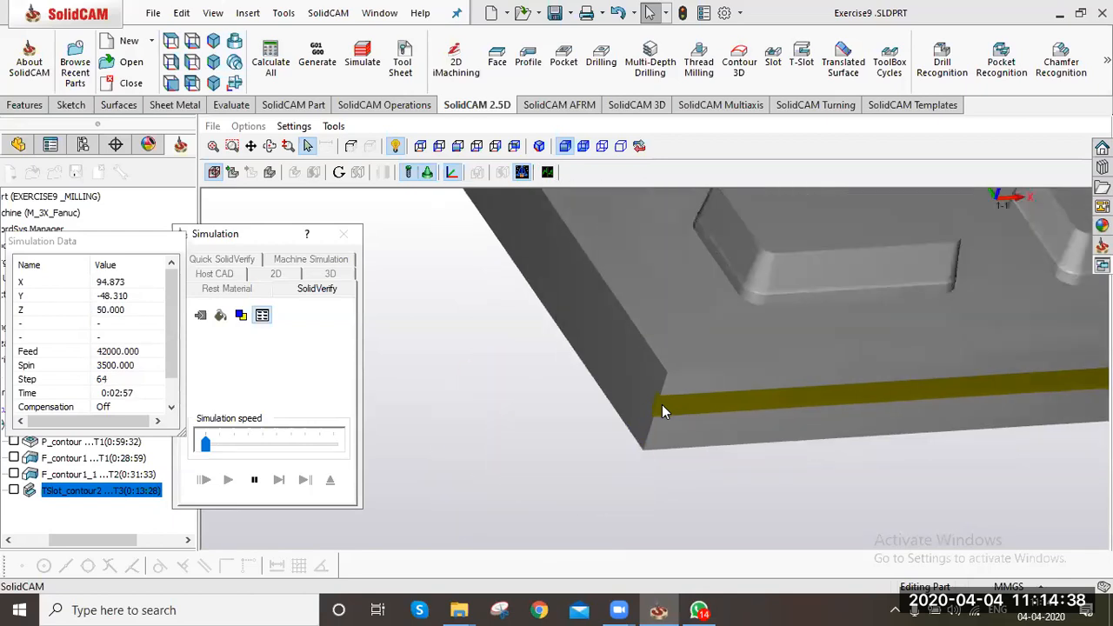
middle_drag(663, 406, 691, 409)
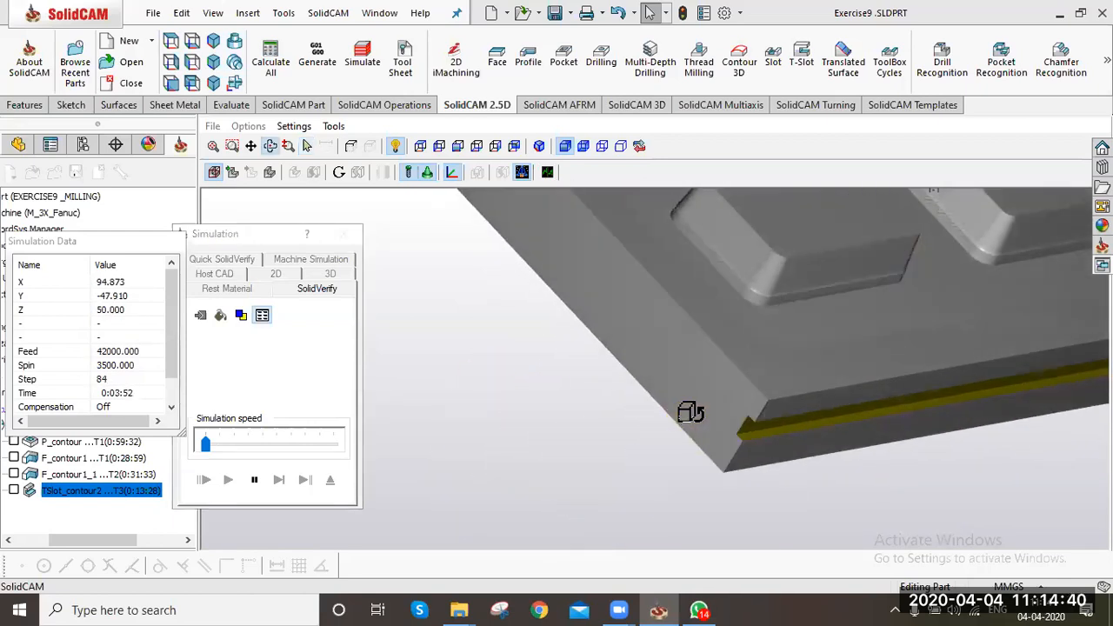
scroll(663, 325, down, 3)
Replay the T-Slot cuts as a wireframe side view of the groove profile and exit the simulation
click(421, 147)
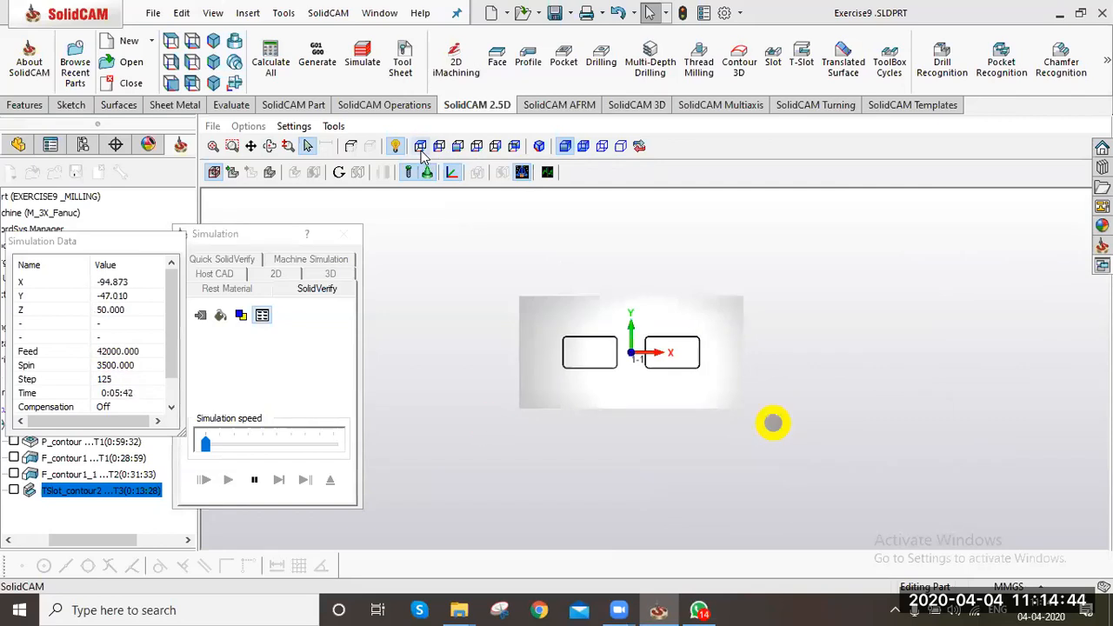
click(460, 147)
click(462, 148)
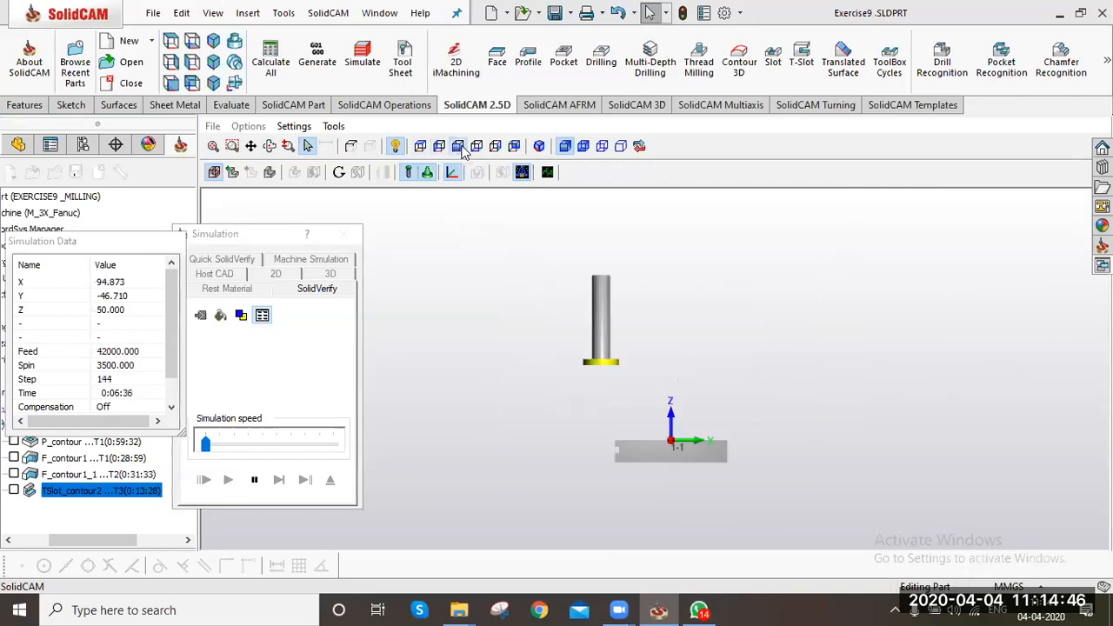
scroll(633, 469, up, 3)
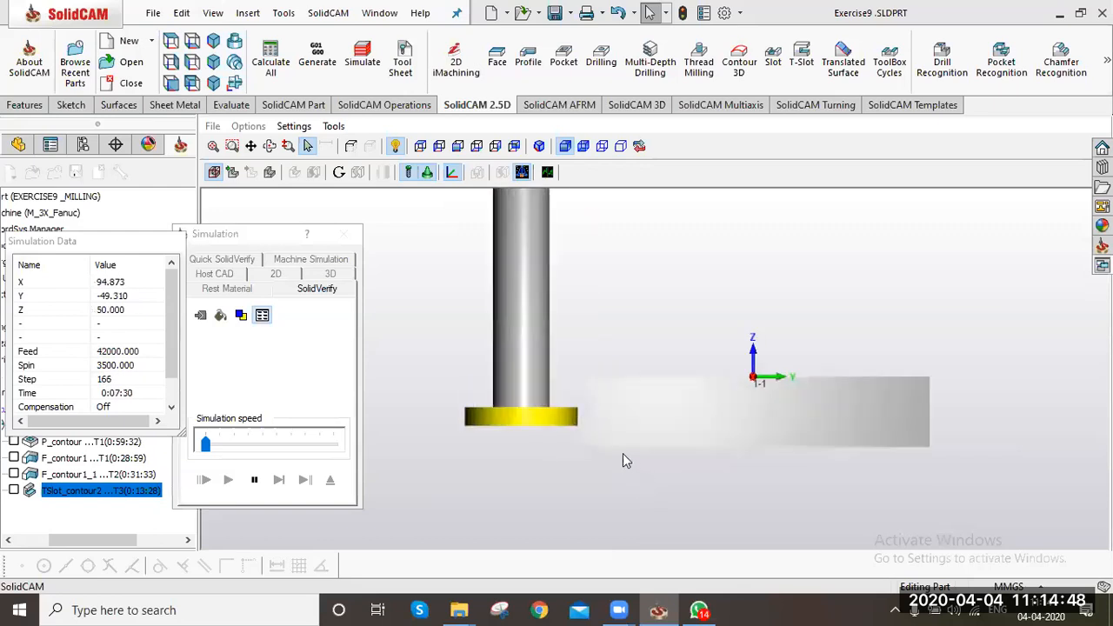
click(602, 146)
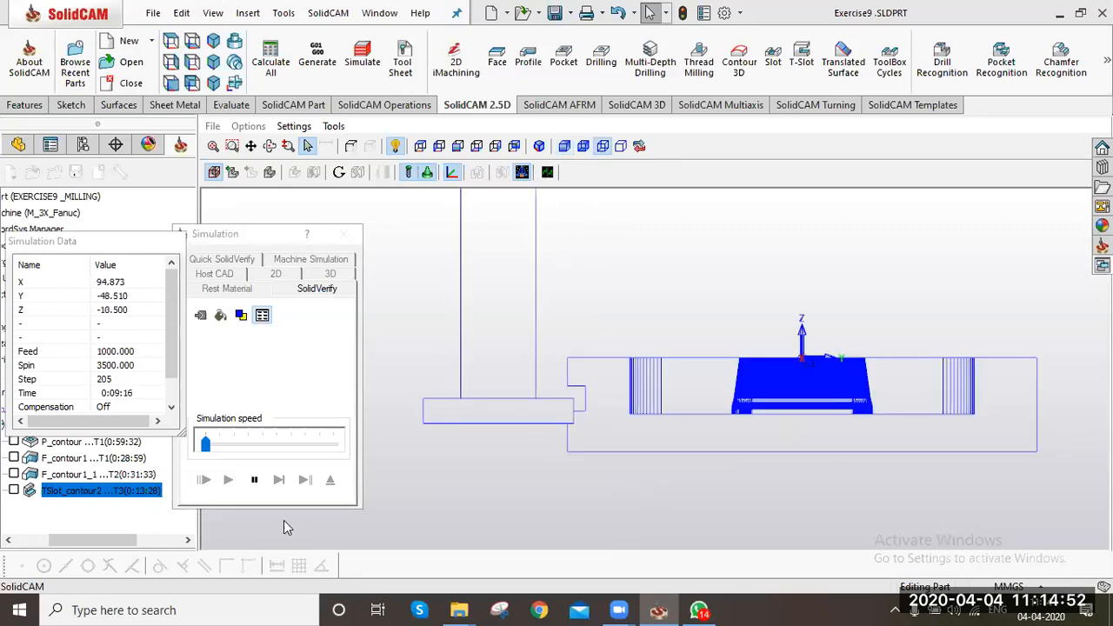
mouse_move(205, 444)
mouse_down()
mouse_move(319, 443)
mouse_move(205, 445)
mouse_up()
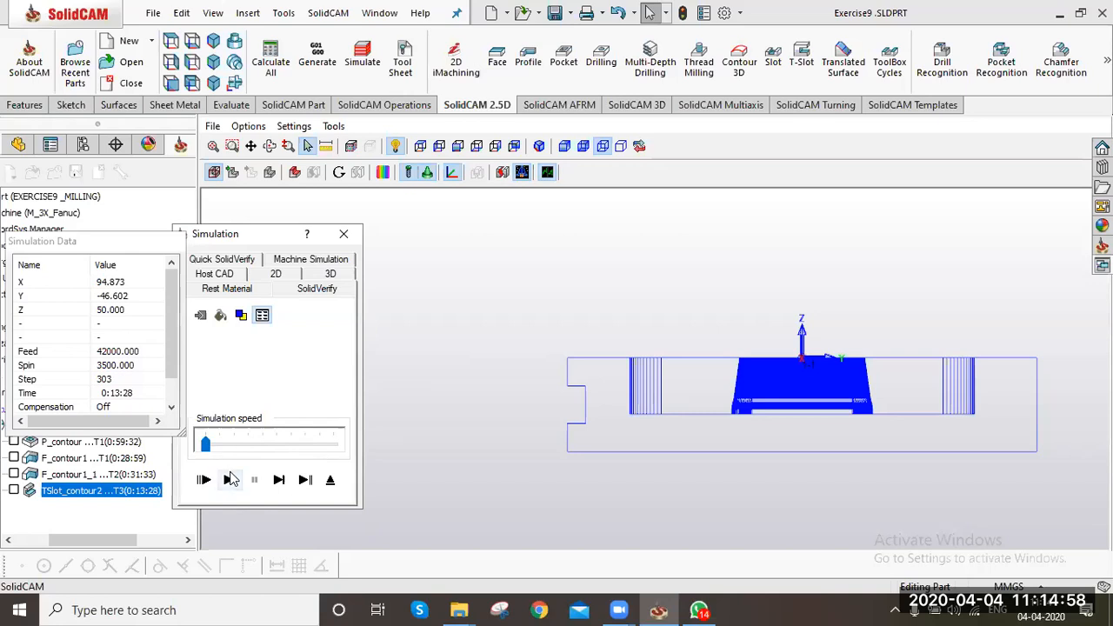
click(229, 479)
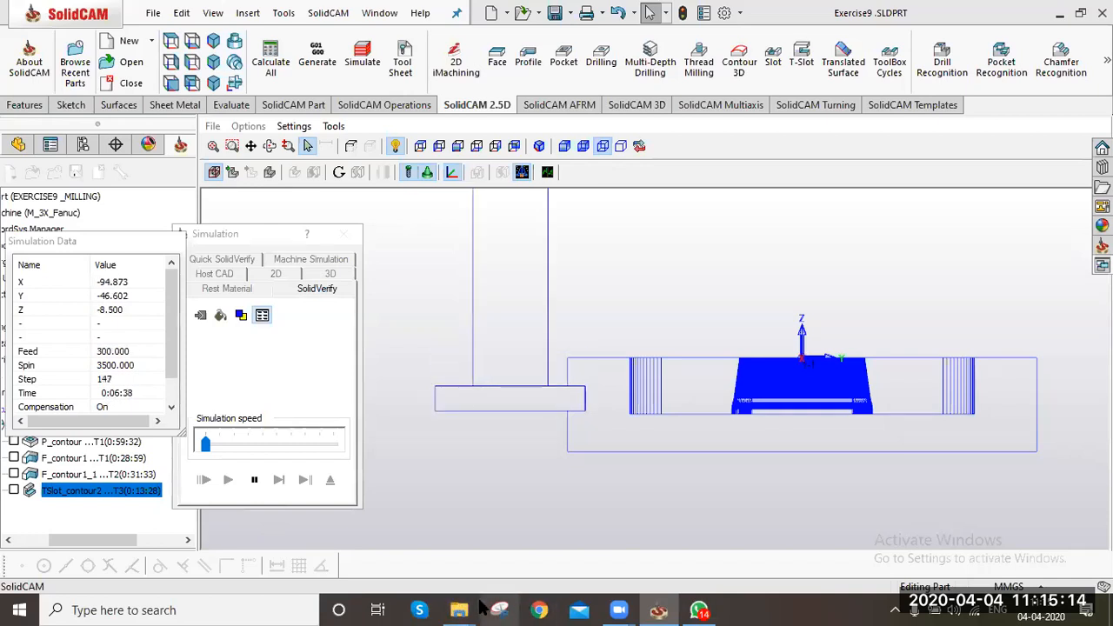
click(251, 481)
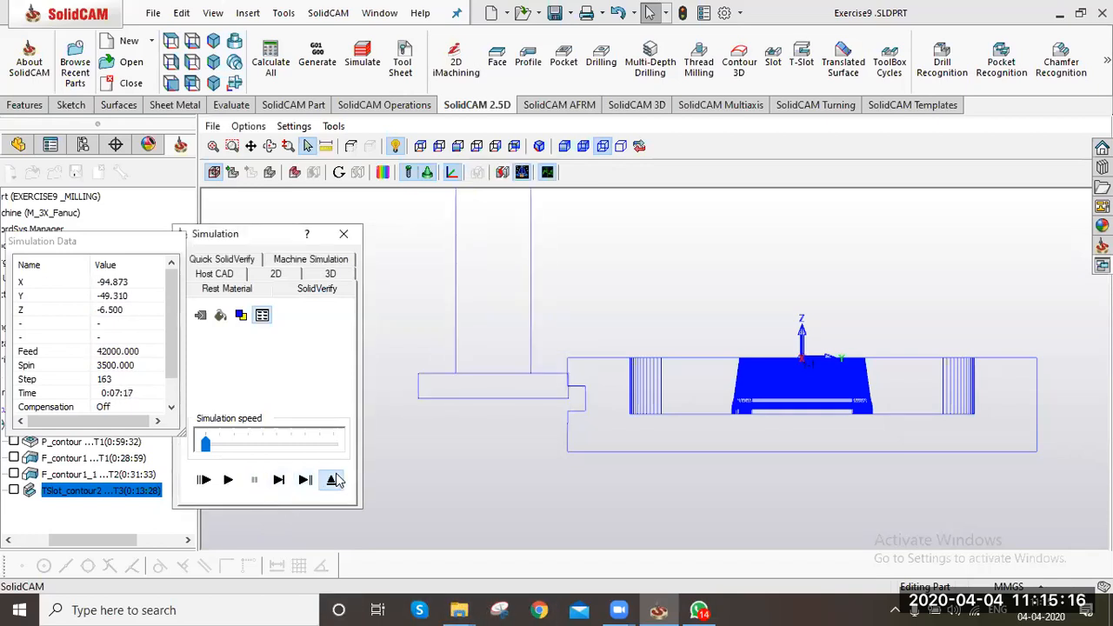
click(330, 480)
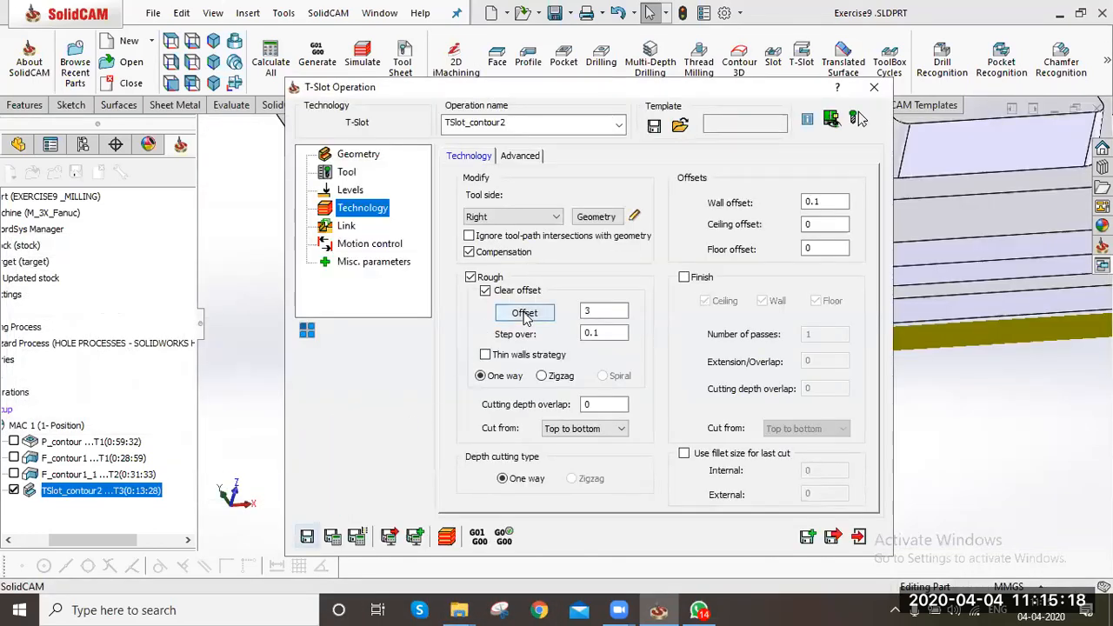
Try a clear offset of 10, replace it by picking the front wall above the groove, and recalculate the T-Slot operation
double_click(589, 310)
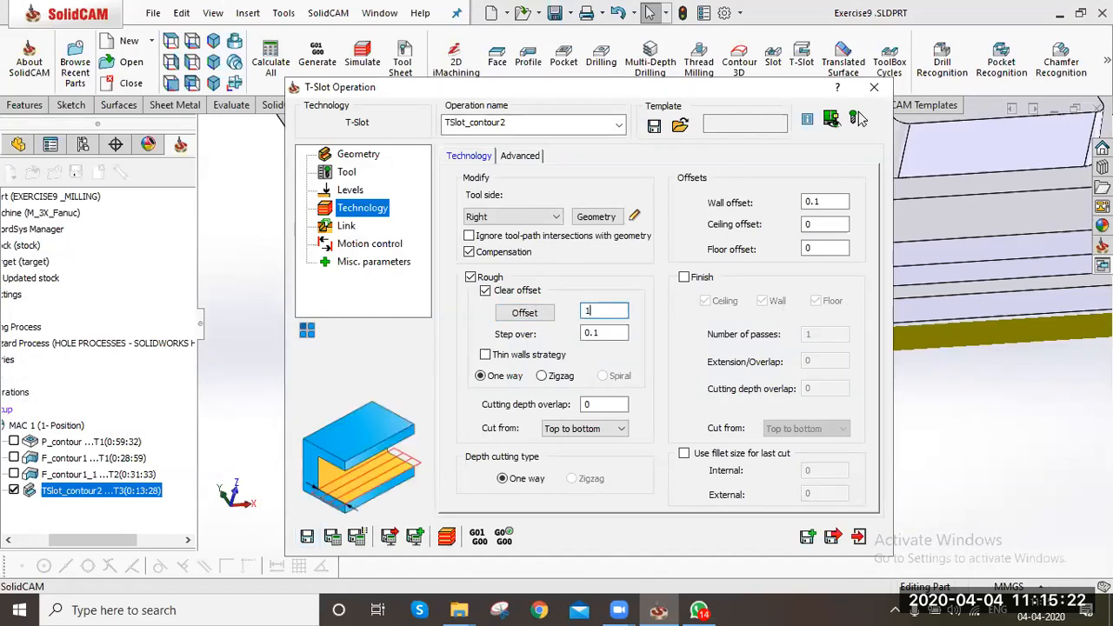
key(Tab)
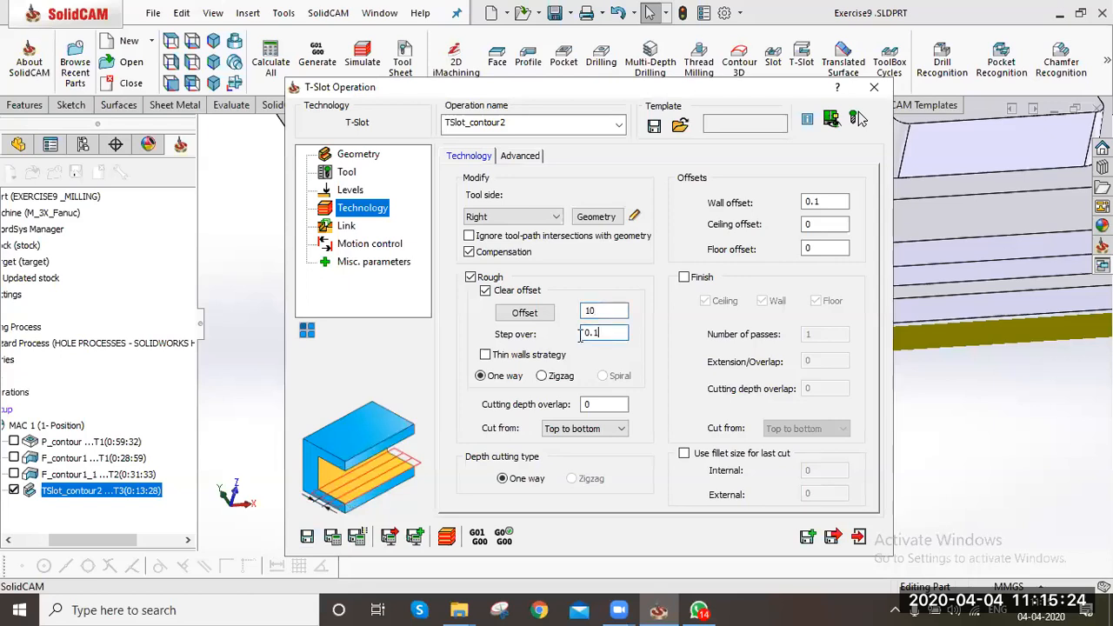
click(532, 314)
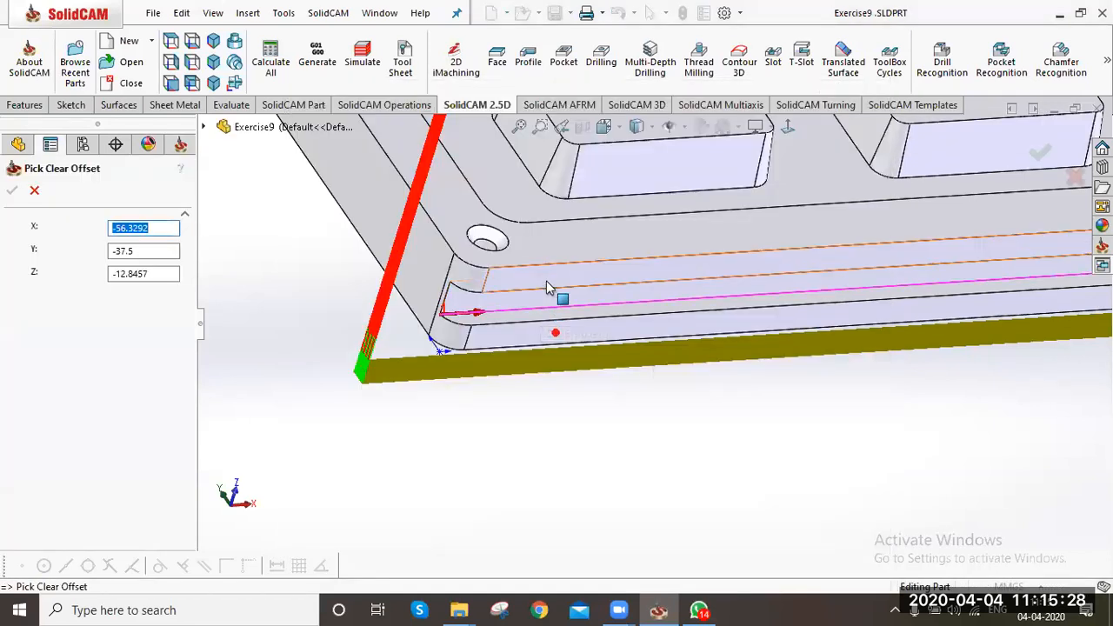
click(546, 281)
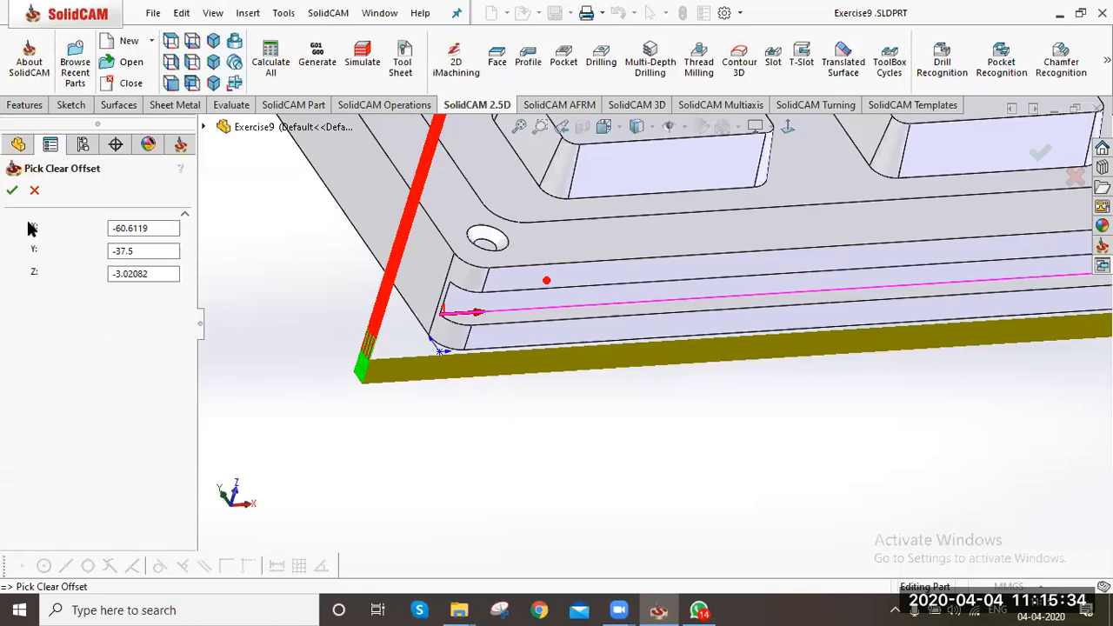
click(12, 190)
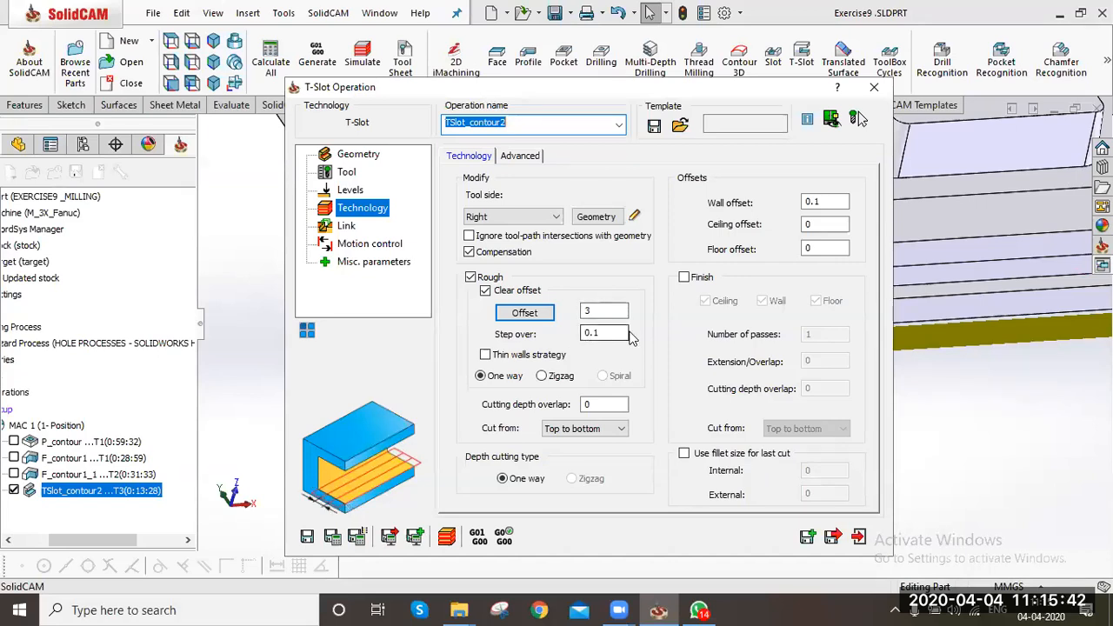
click(334, 536)
Simulate the recalculated T-Slot operation in SolidVerify from the side, inspect the roughing passes in the groove, and exit
click(447, 537)
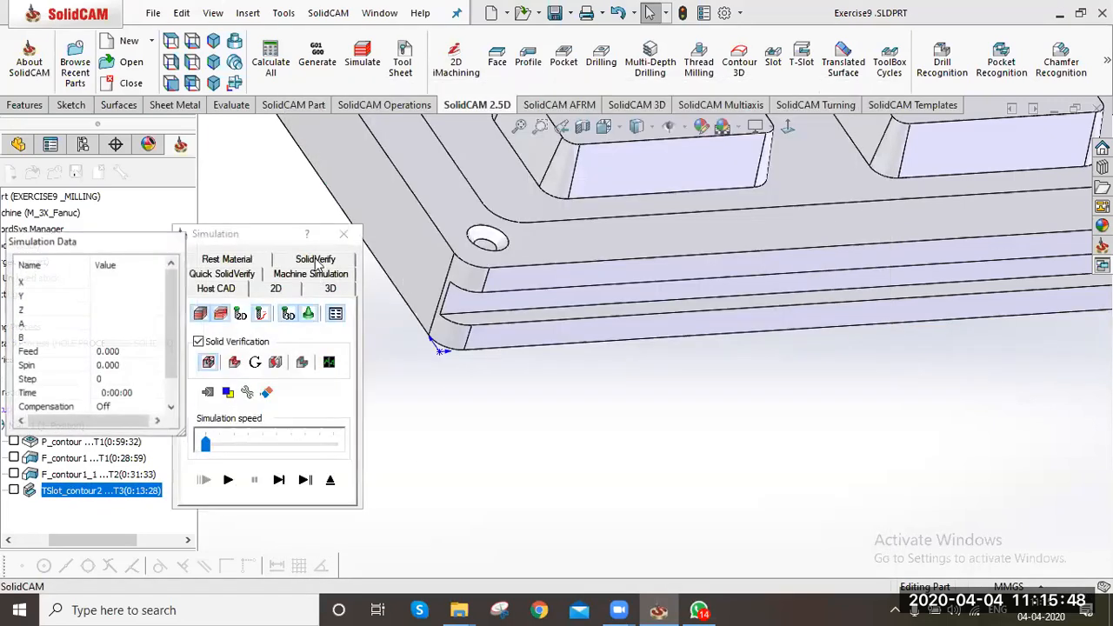
click(316, 260)
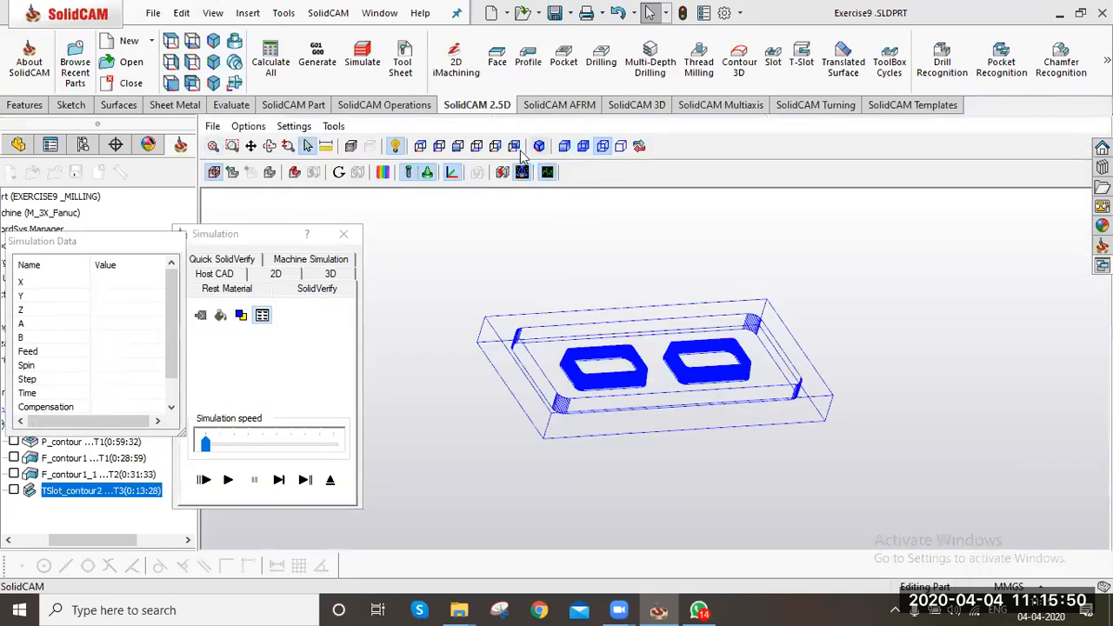
click(478, 146)
click(495, 146)
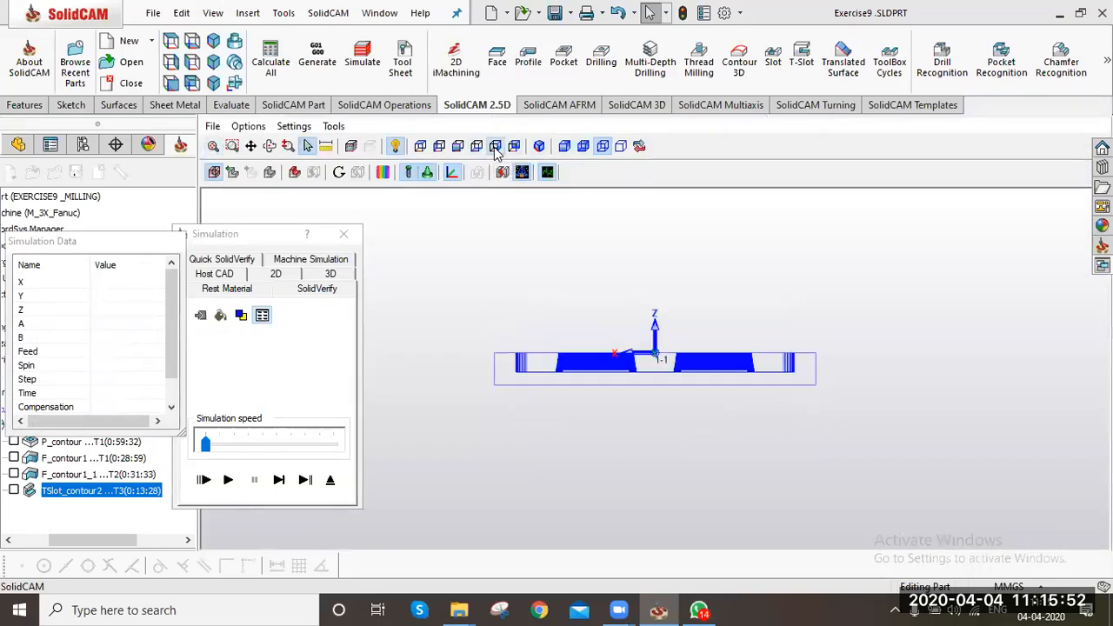
click(230, 482)
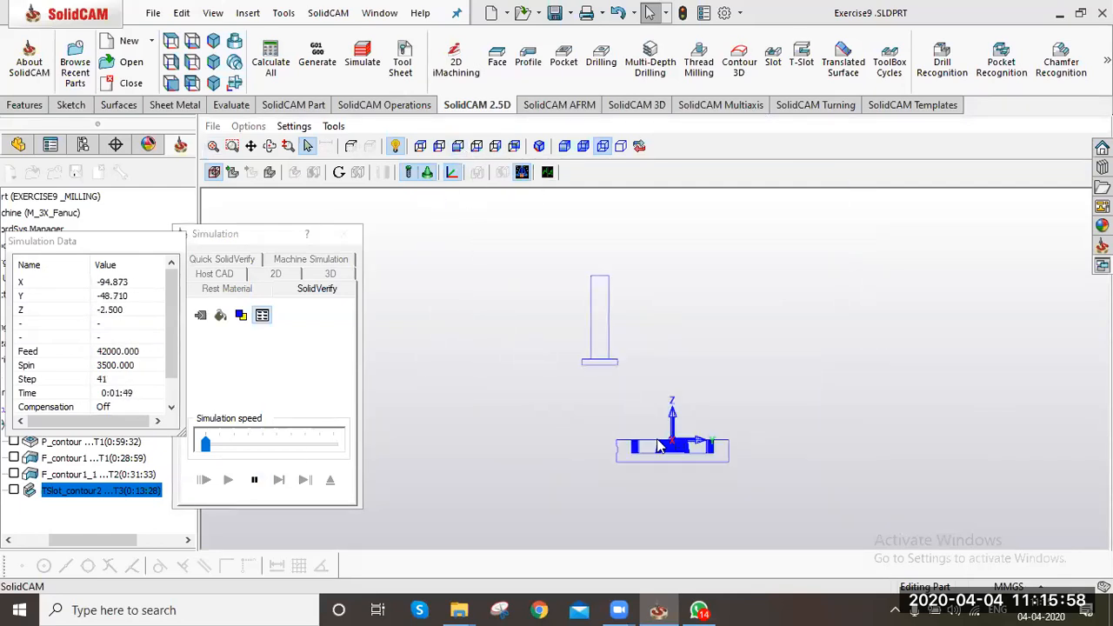
scroll(599, 478, up, 3)
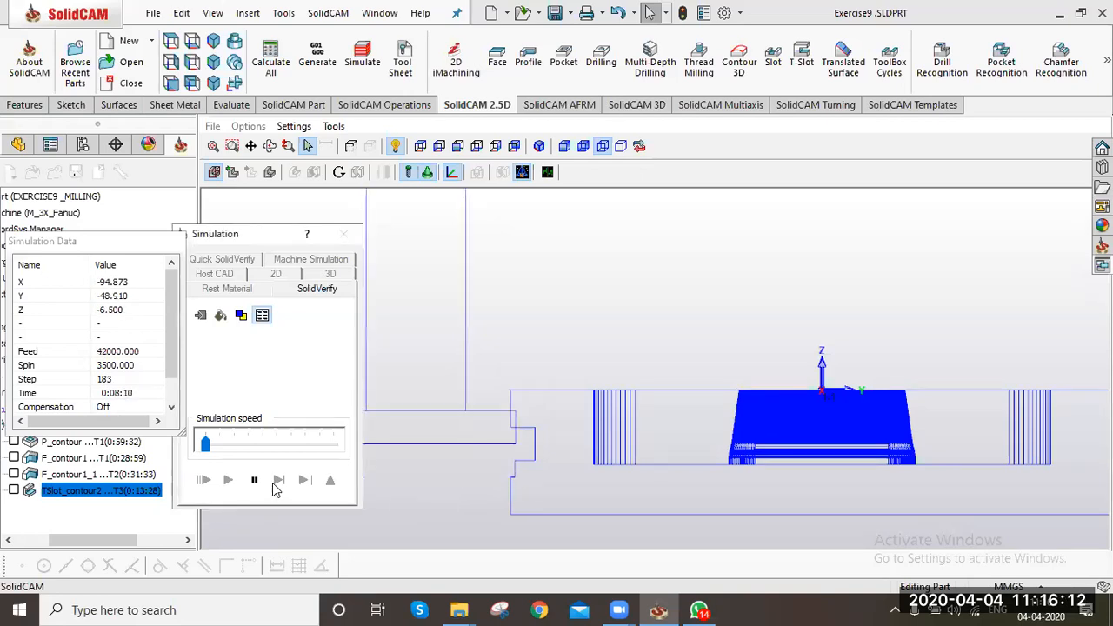
click(257, 481)
click(327, 478)
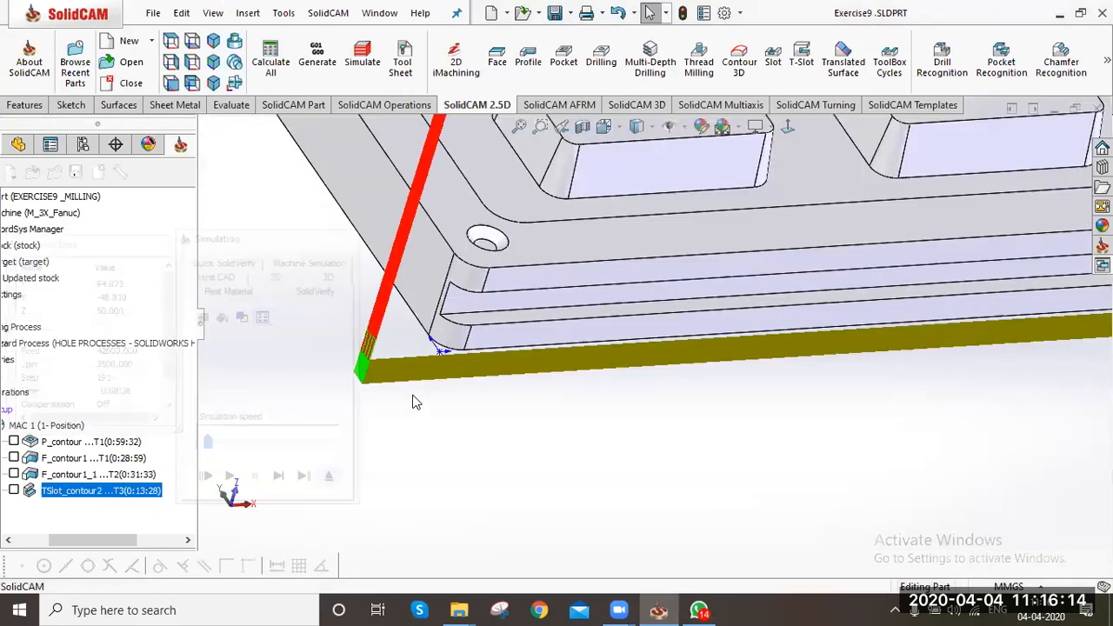
Enable the thin walls strategy for the T-Slot roughing and simulate its passes in SolidVerify from the side
click(485, 355)
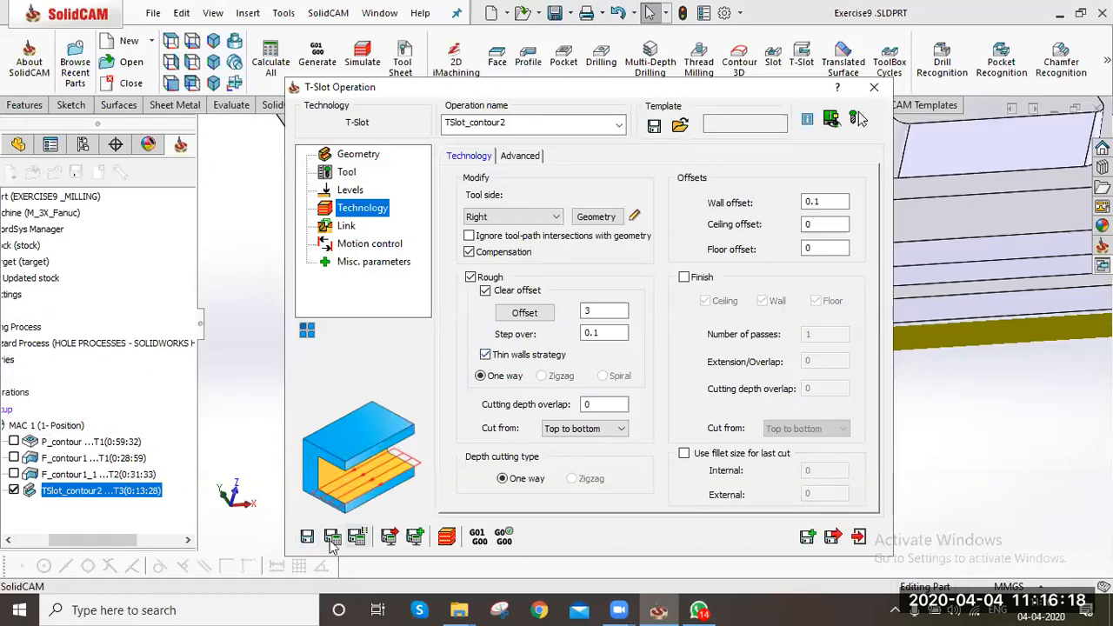
click(446, 537)
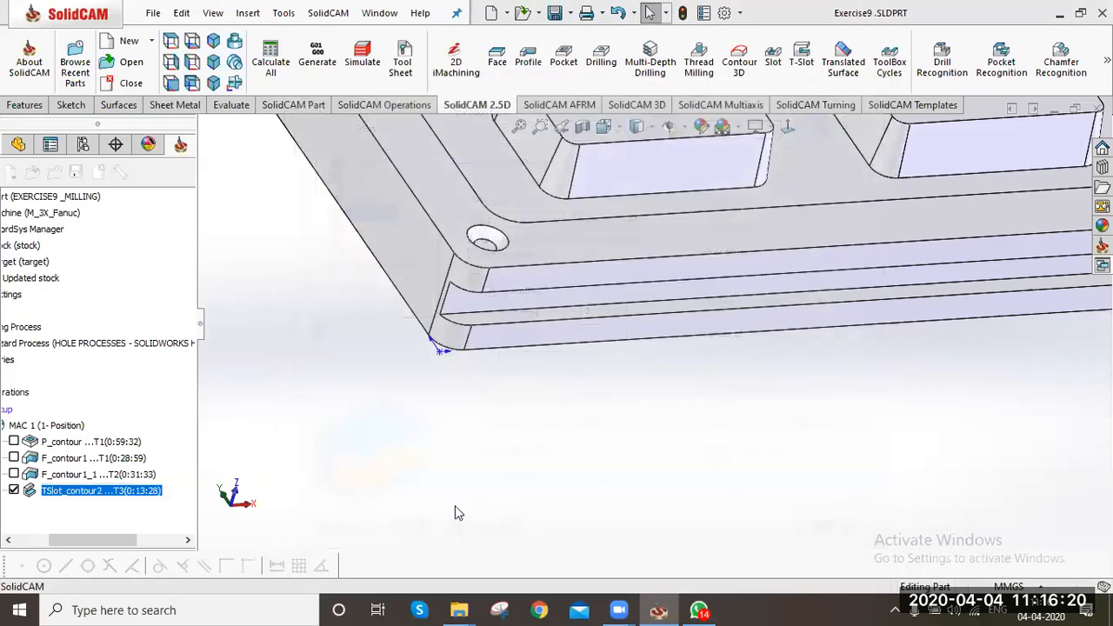
click(324, 266)
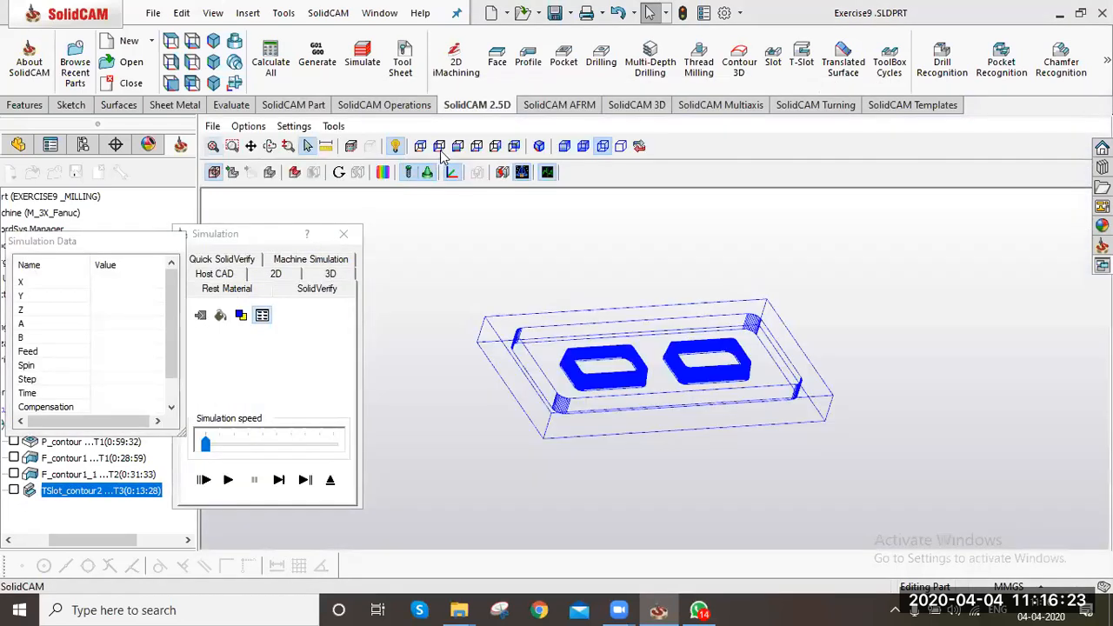
click(458, 146)
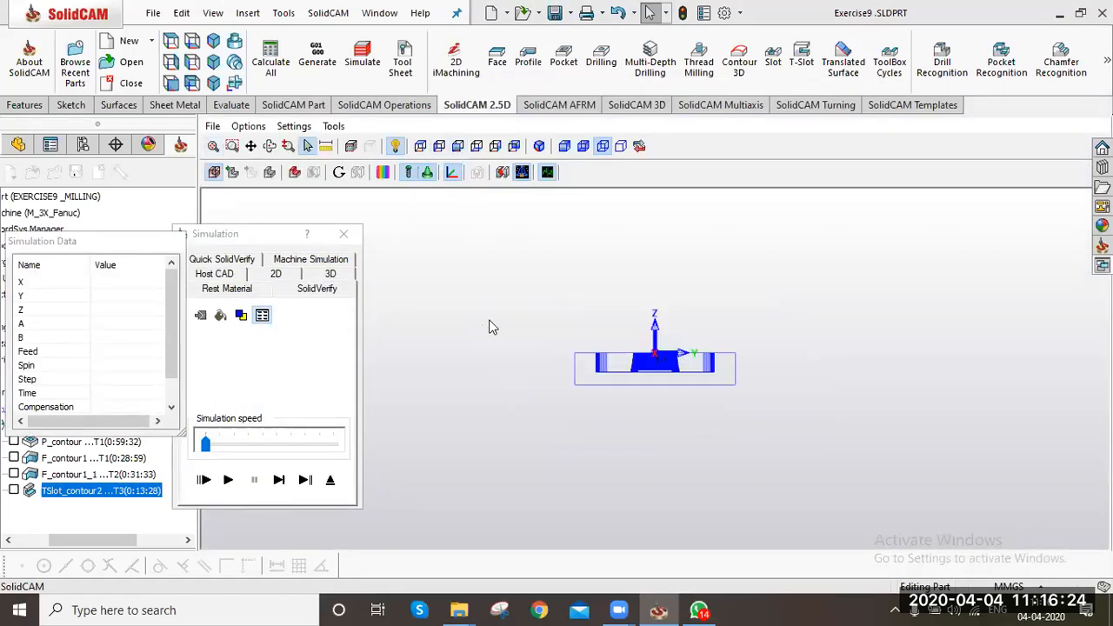
scroll(602, 396, up, 4)
scroll(553, 298, up, 2)
scroll(520, 327, down, 1)
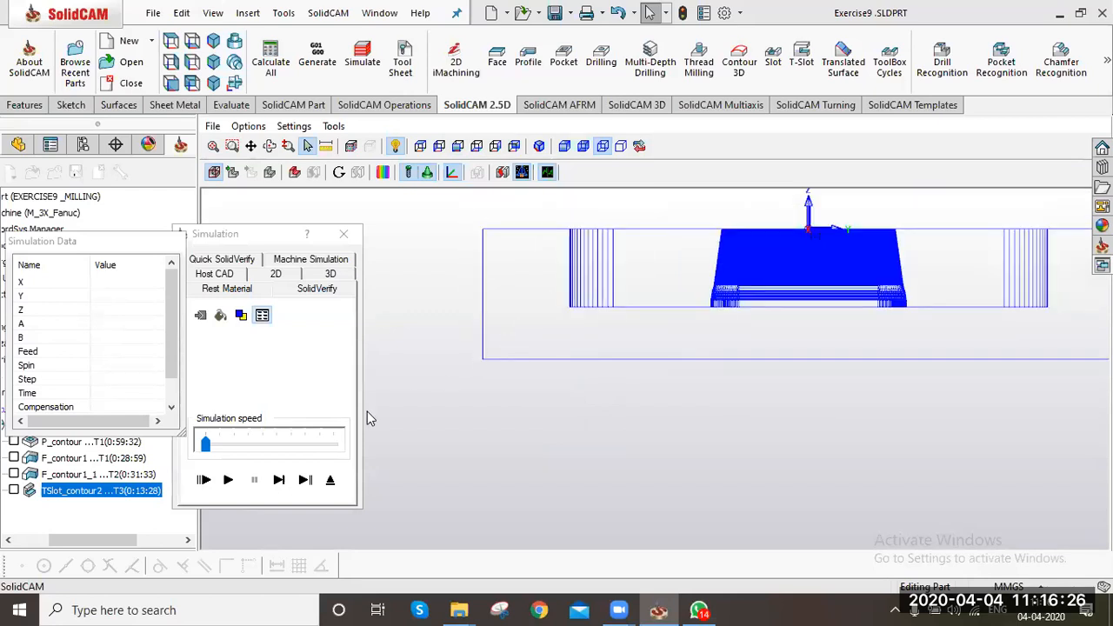
click(228, 480)
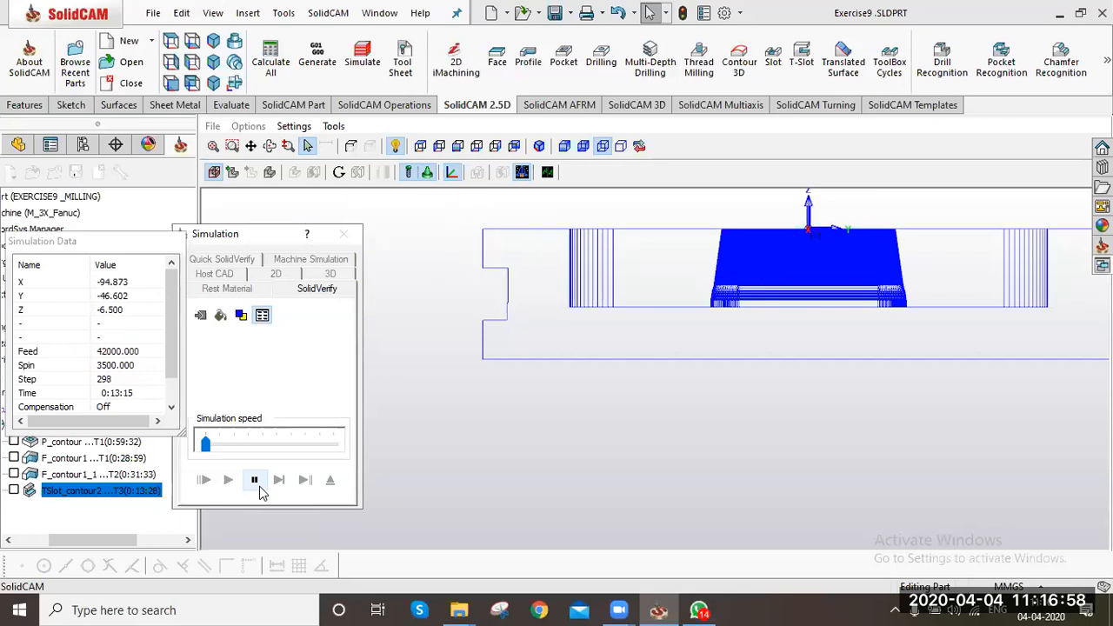
Exit the simulation, close the T-Slot operation, and hide its tool path on the model
click(330, 479)
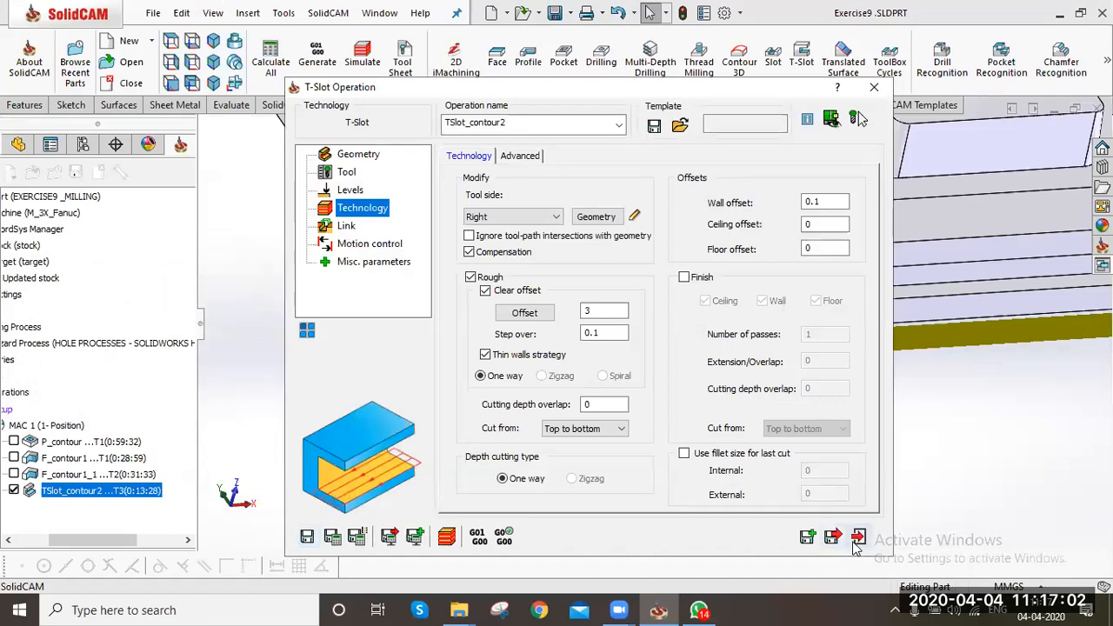
click(856, 540)
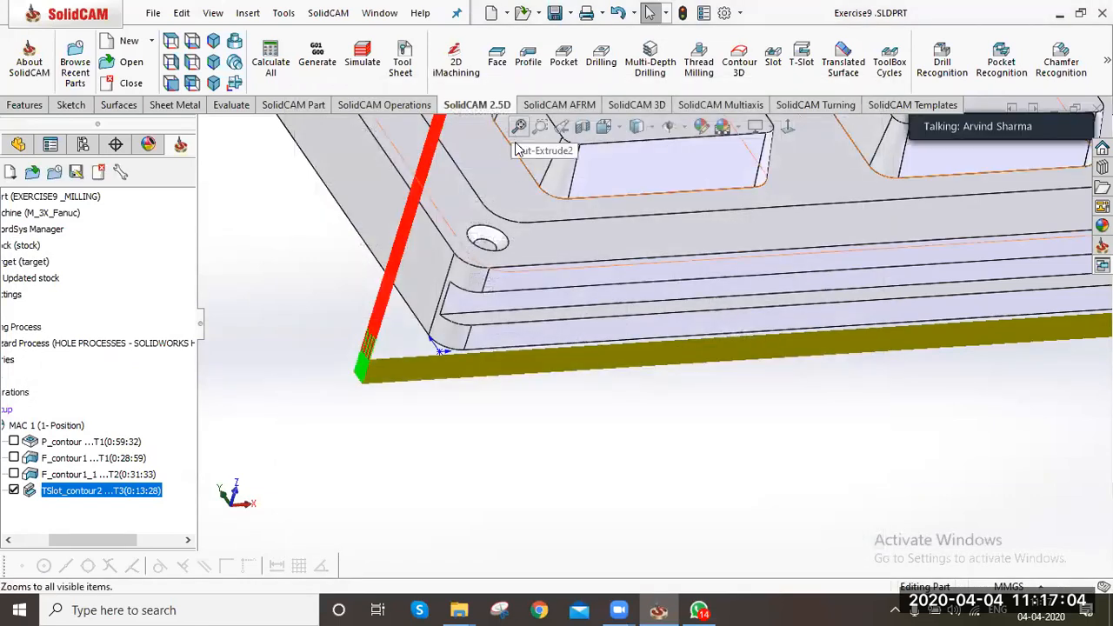
click(519, 127)
middle_drag(587, 364, 603, 373)
scroll(465, 414, down, 2)
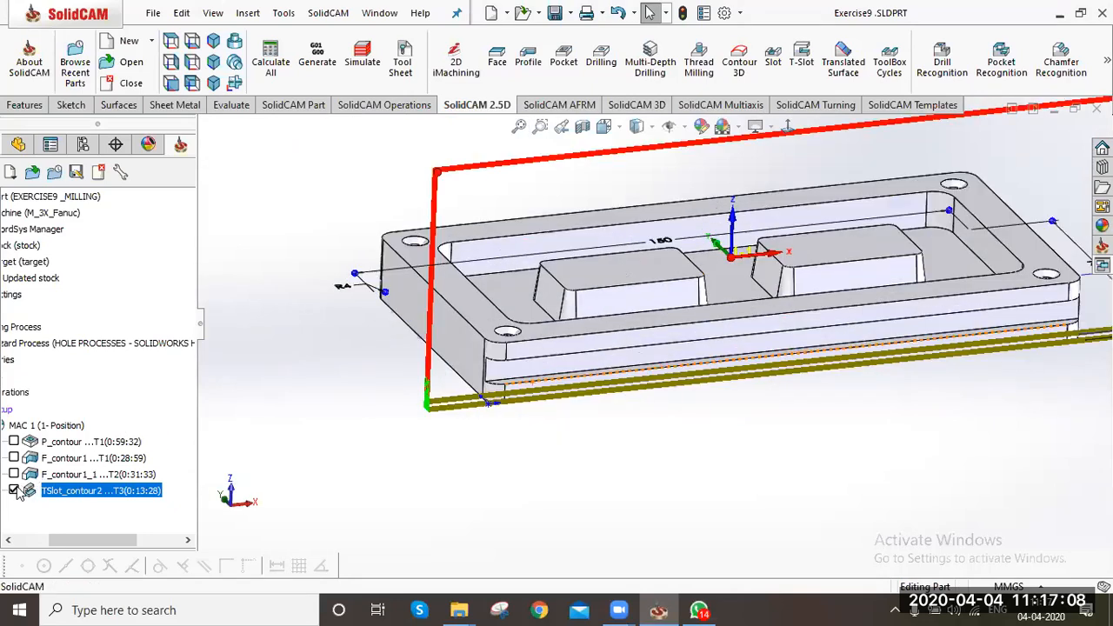
click(15, 490)
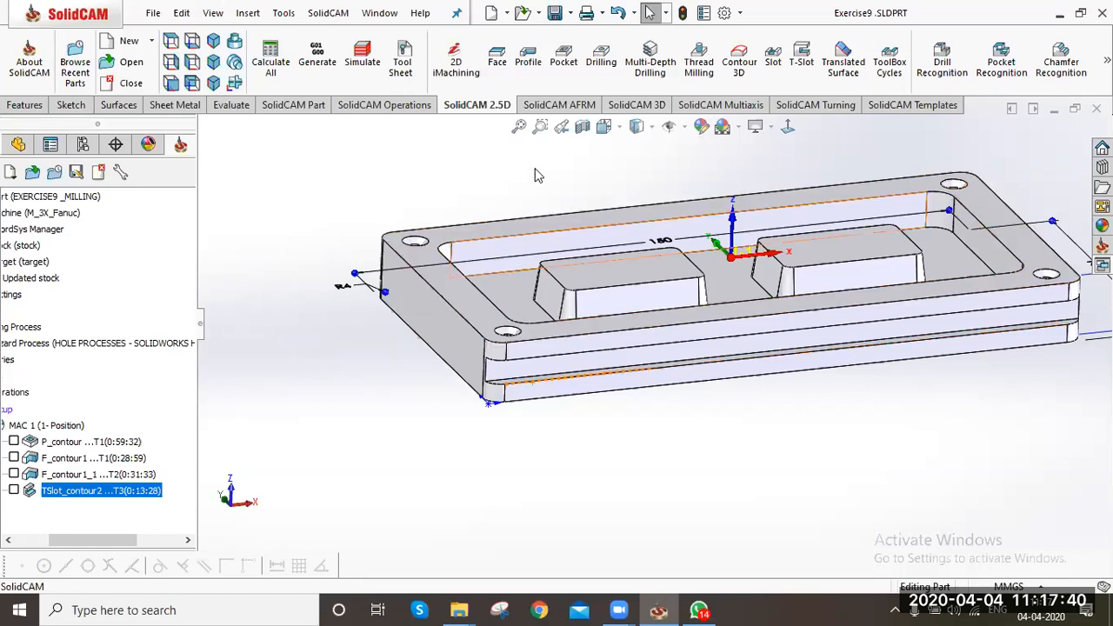
click(518, 130)
middle_drag(578, 257, 548, 142)
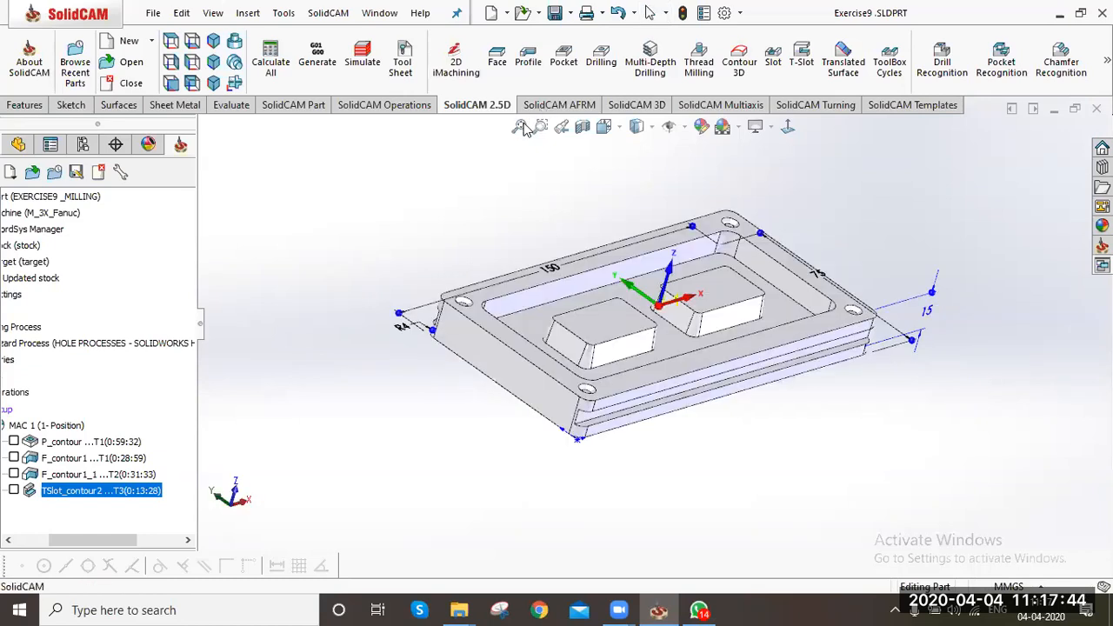
click(520, 128)
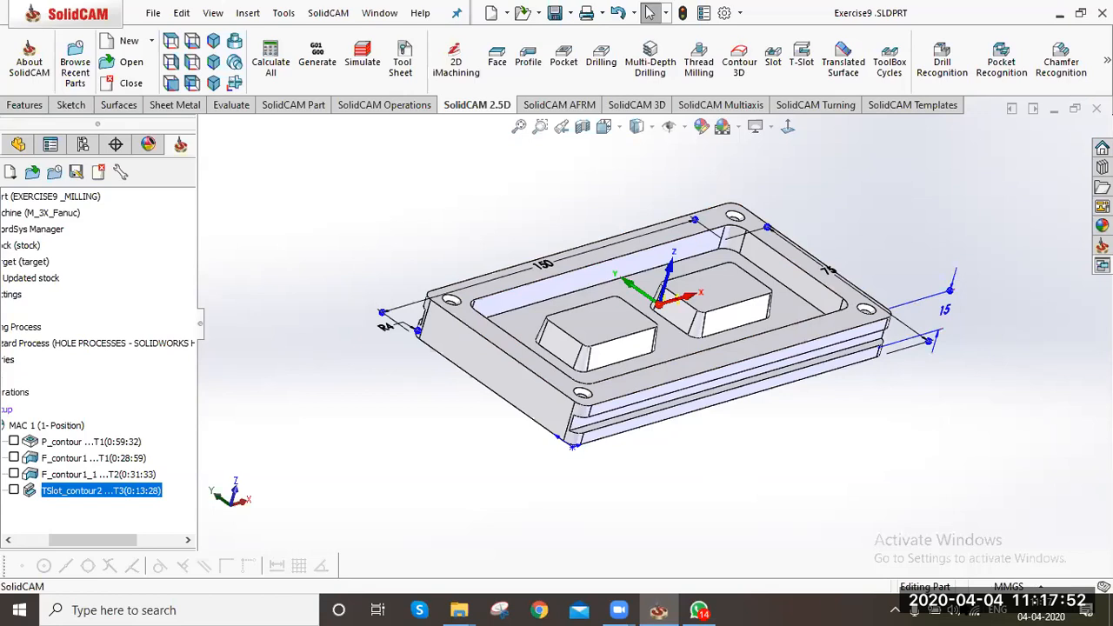
click(956, 607)
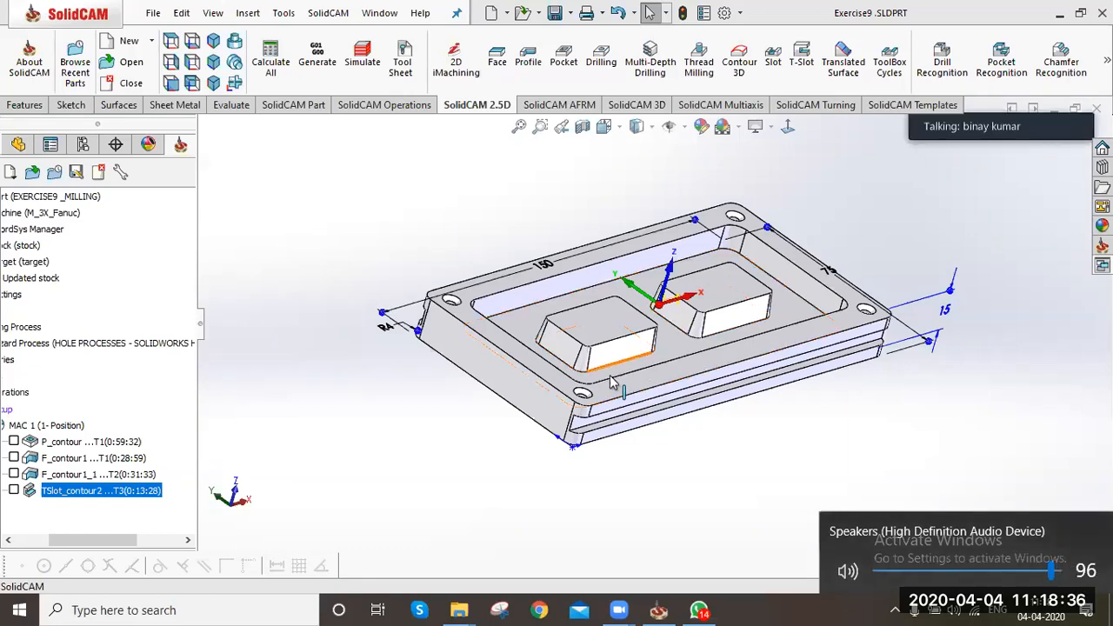
Examine the left island's drafted walls and lower front edge up close, then view the whole part
middle_drag(606, 375, 608, 376)
scroll(608, 378, down, 2)
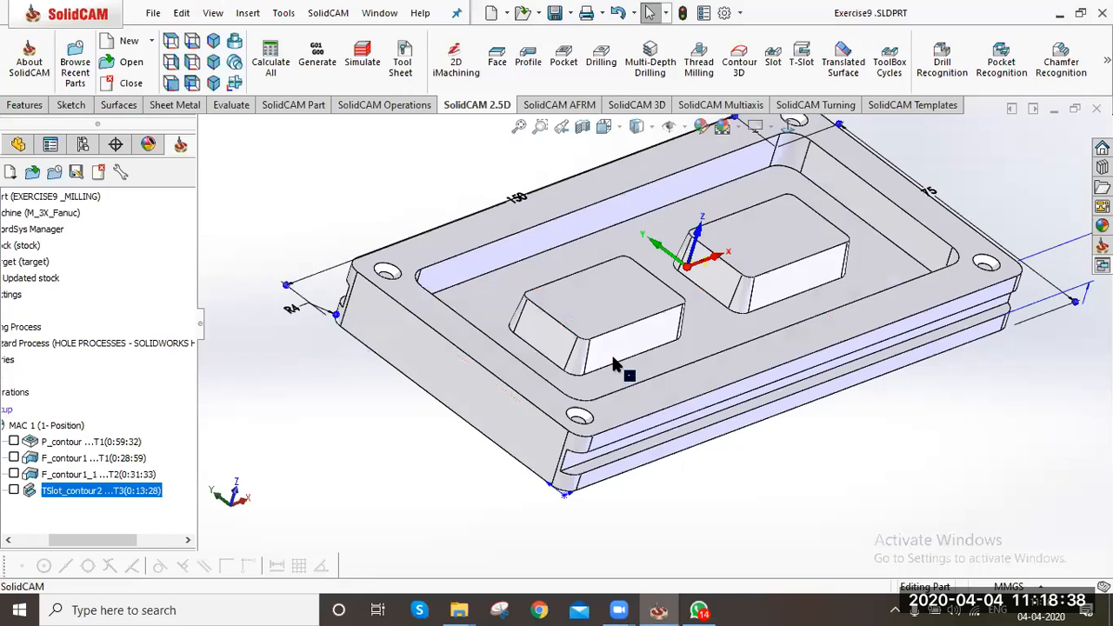
scroll(613, 367, down, 3)
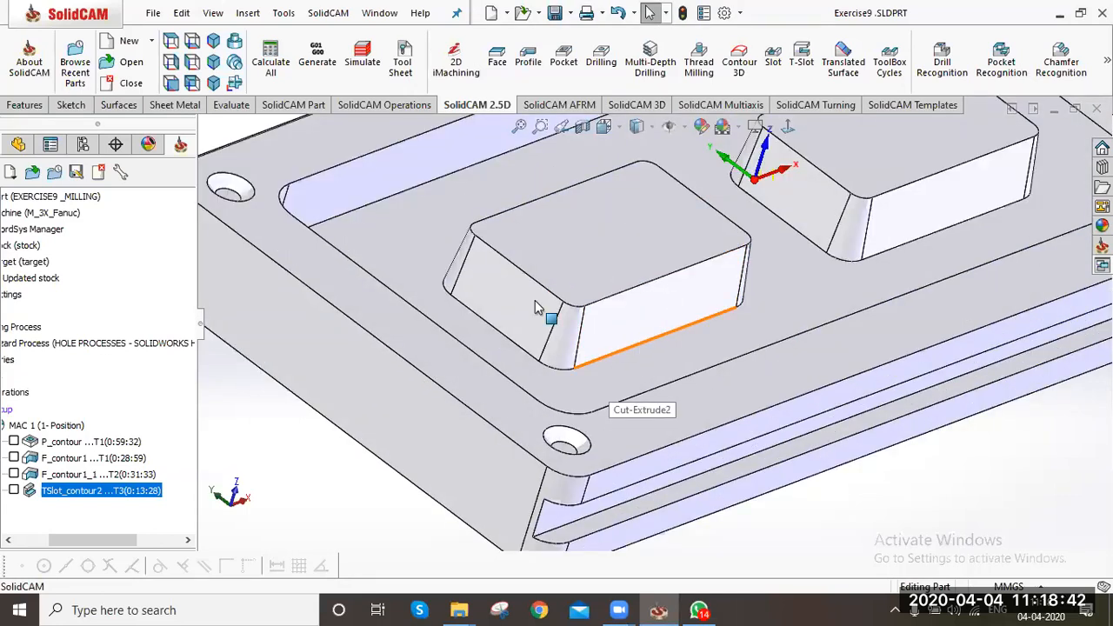
click(631, 343)
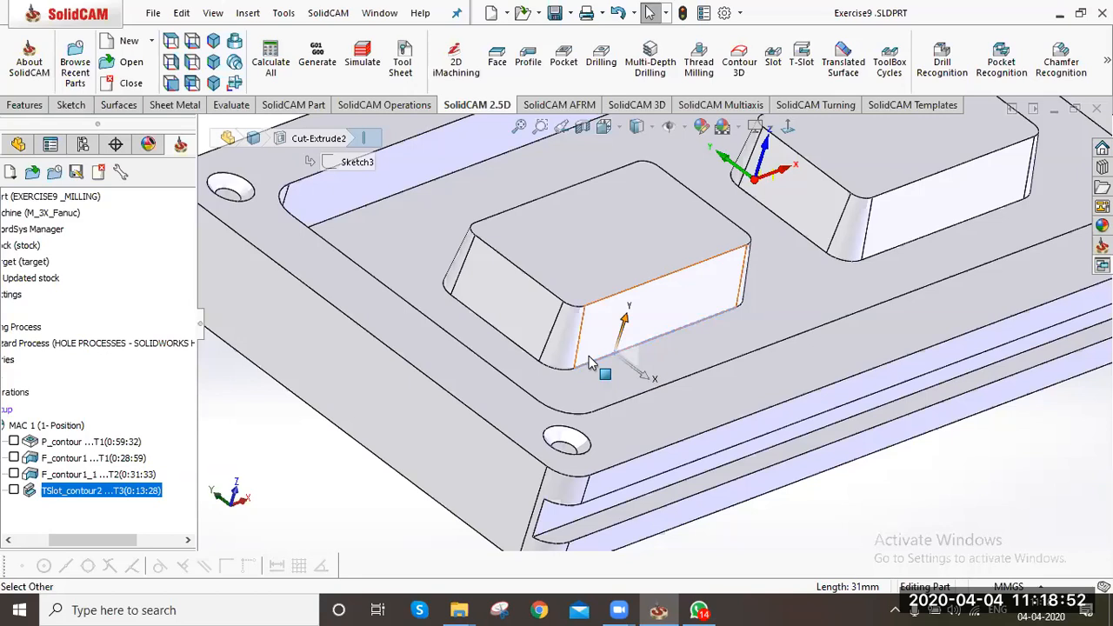
scroll(588, 363, up, 2)
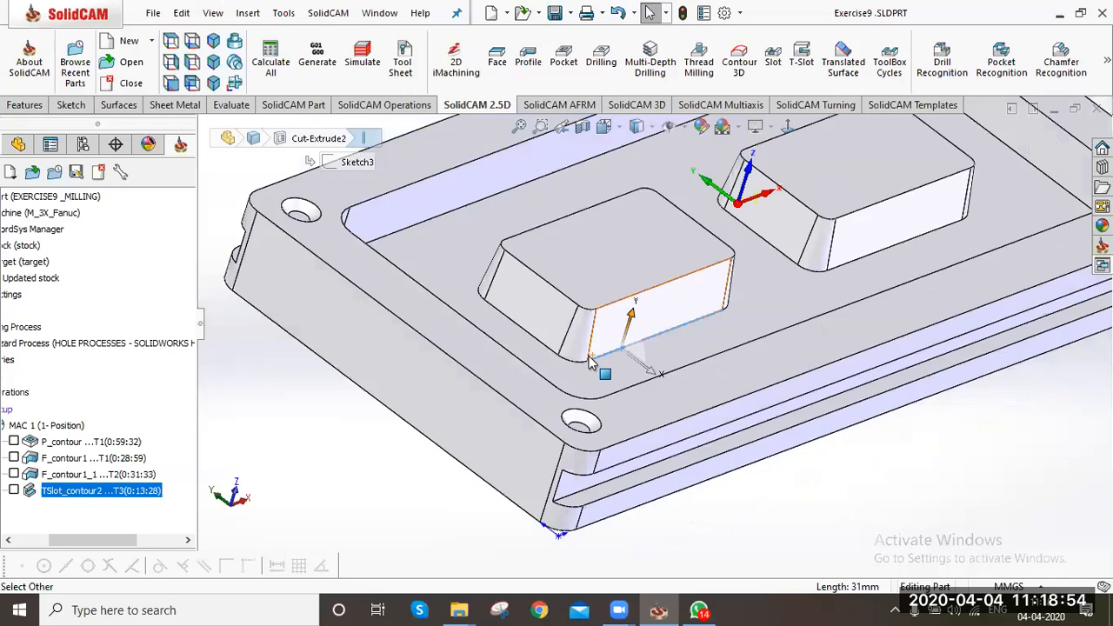
scroll(588, 362, up, 2)
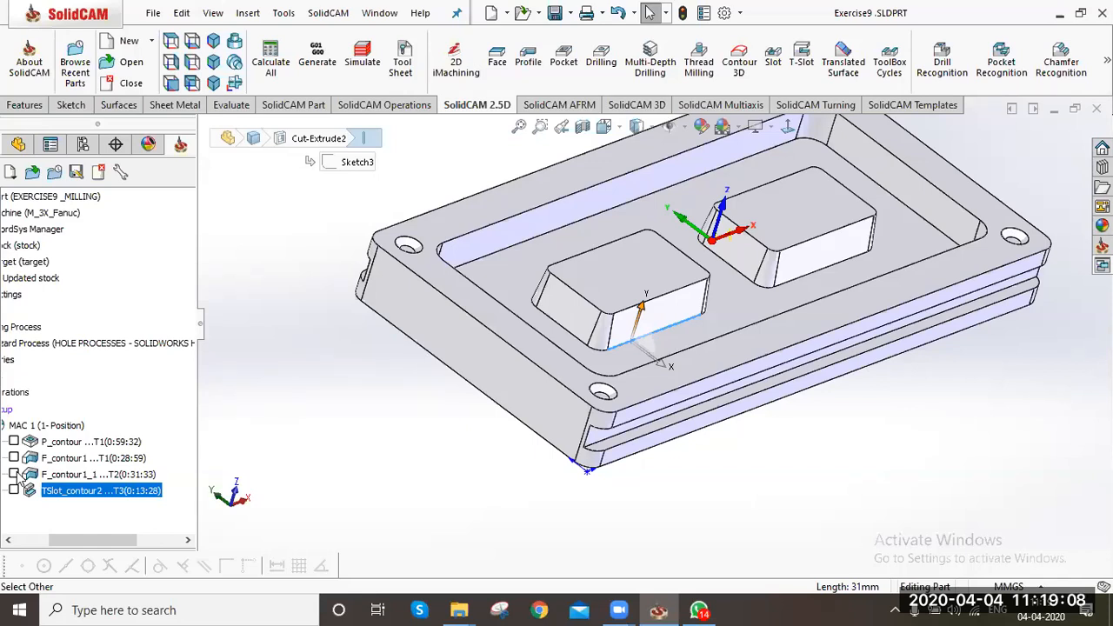
mouse_move(671, 500)
middle_down()
mouse_move(686, 487)
mouse_move(683, 498)
middle_up()
click(519, 129)
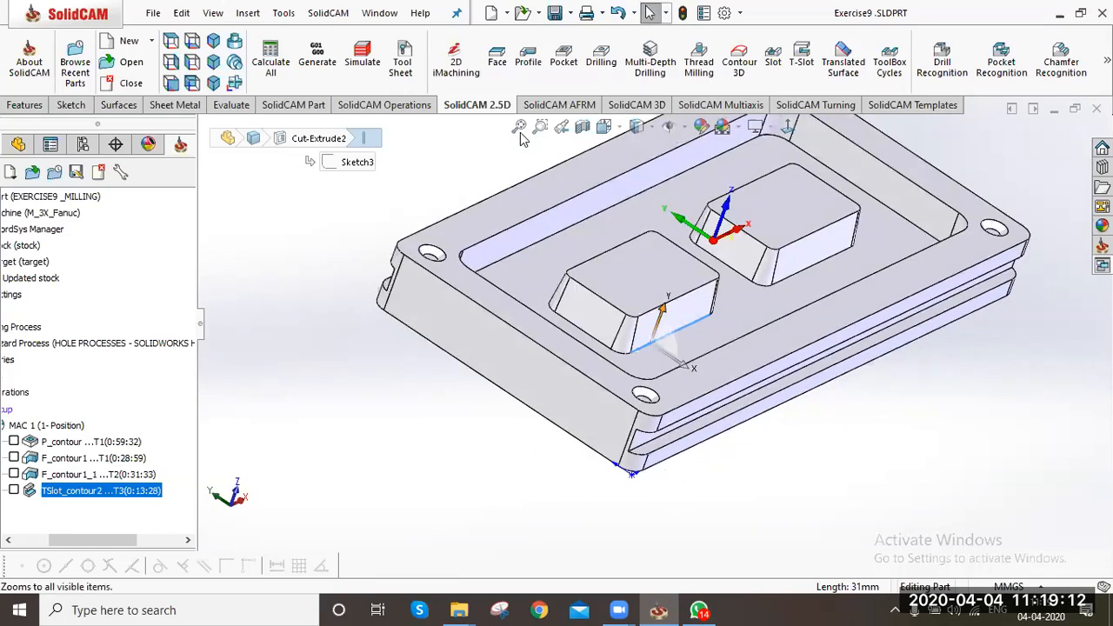
middle_drag(648, 470, 546, 457)
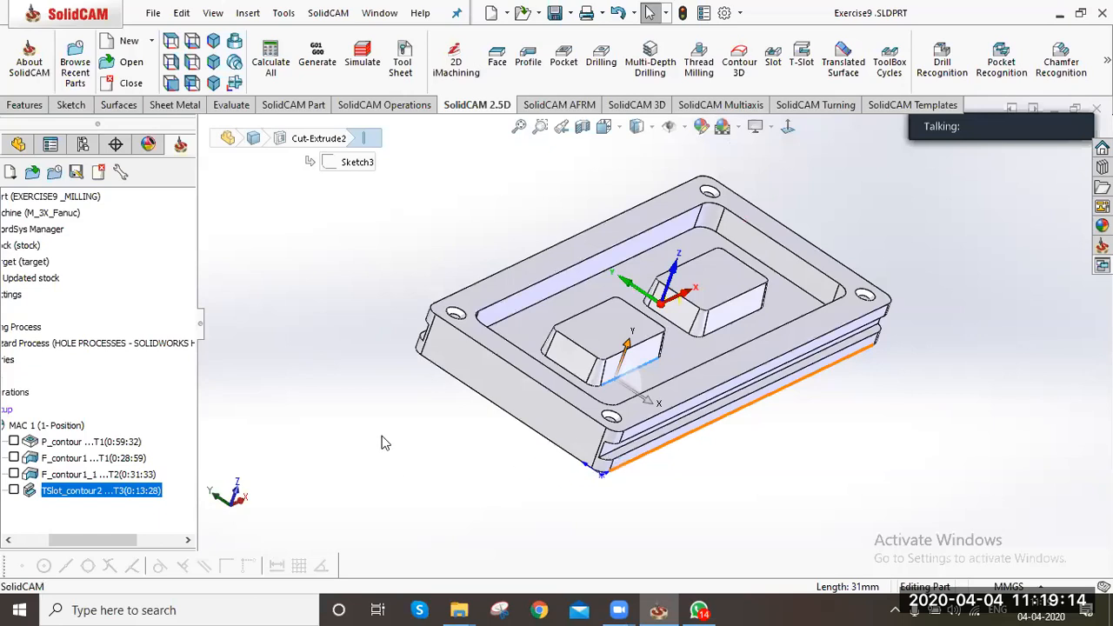
Start a sketch on the left island's top face and draw a horizontal line about 28 mm long near its lower edge
right_click(30, 494)
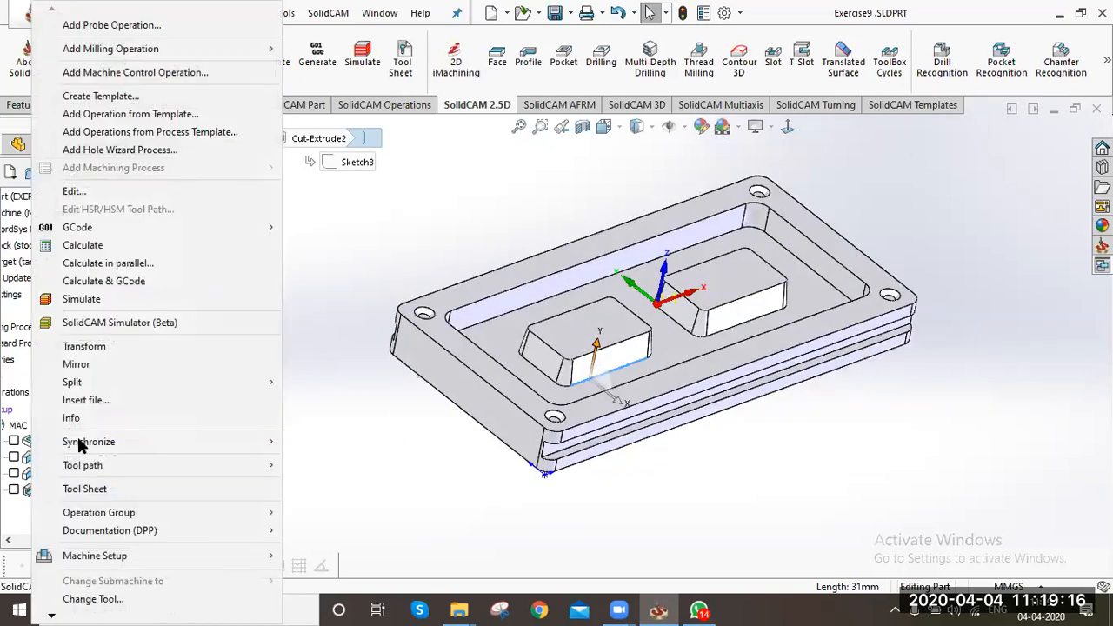
click(567, 359)
click(587, 334)
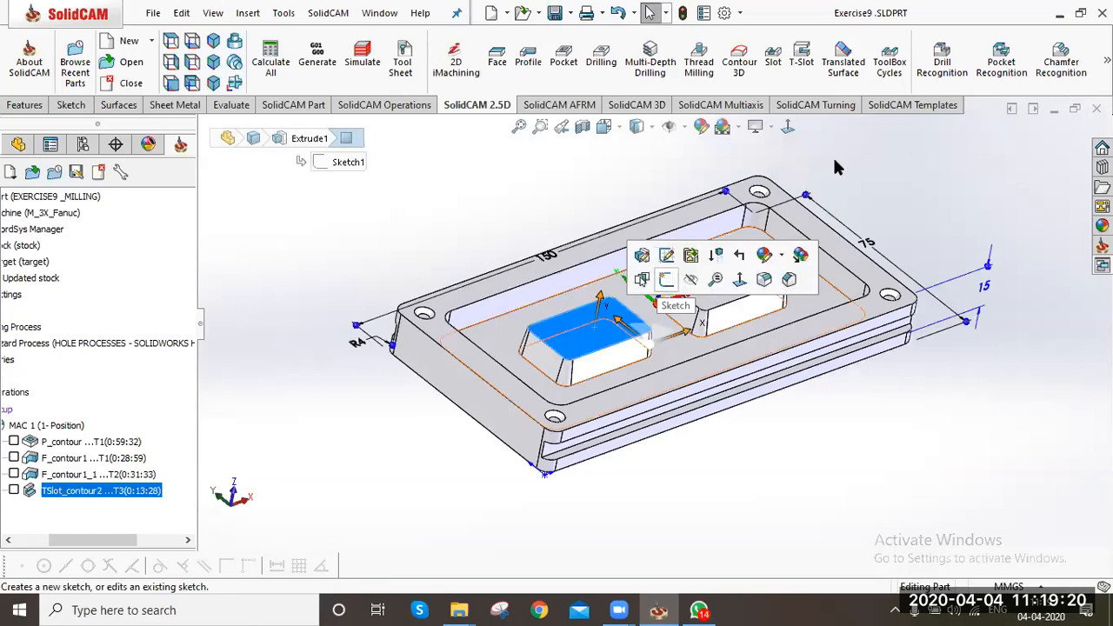
click(106, 41)
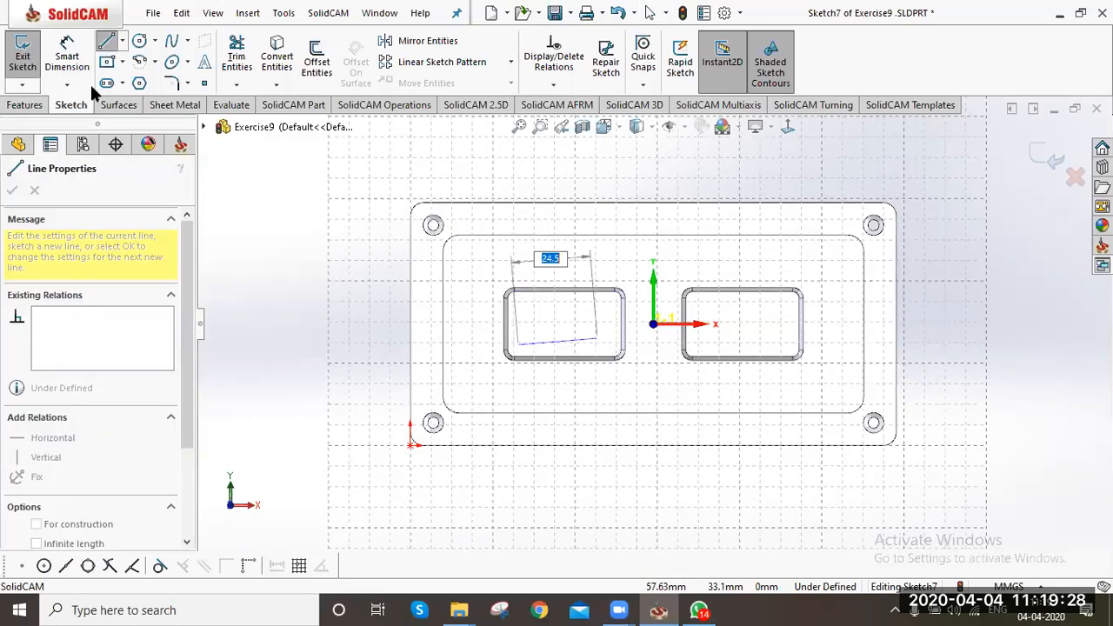
key(Escape)
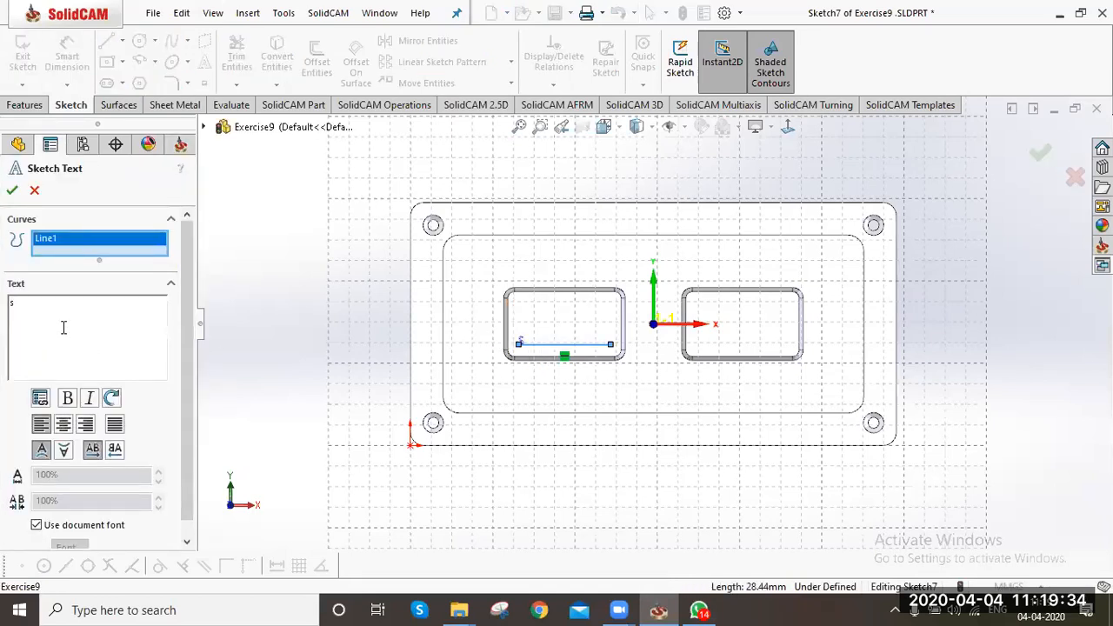
text(OLIDcam)
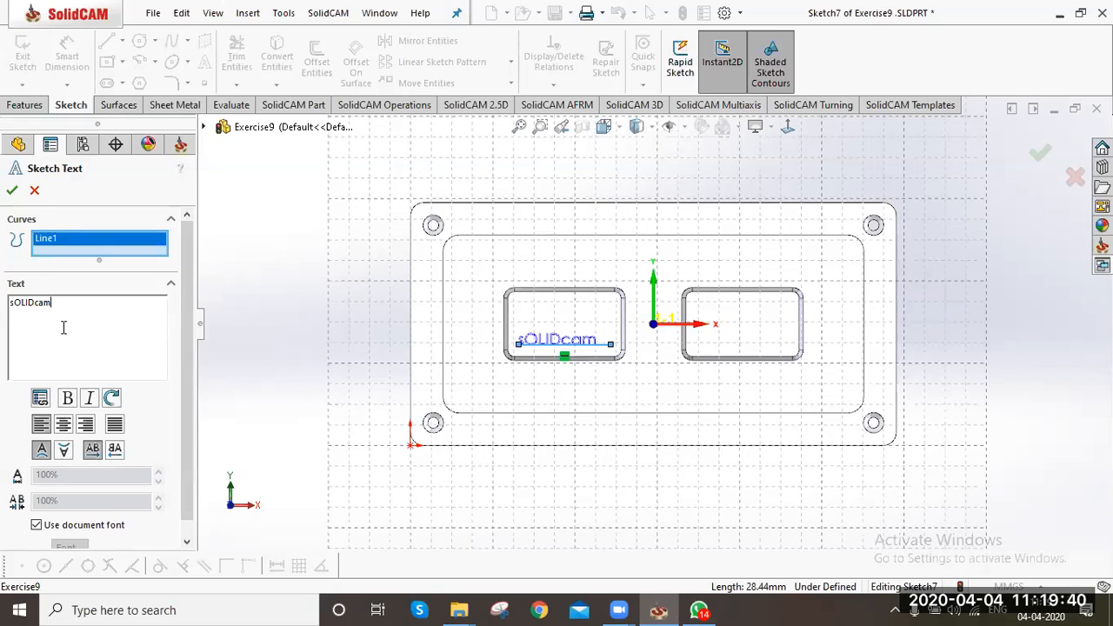
key(BackSpace)
key(BackSpace)
key(BackSpace)
key(BackSpace)
key(BackSpace)
key(BackSpace)
key(BackSpace)
key(BackSpace)
Enter SOLIDCAM as the sketch text along the horizontal line and accept it
text(SO)
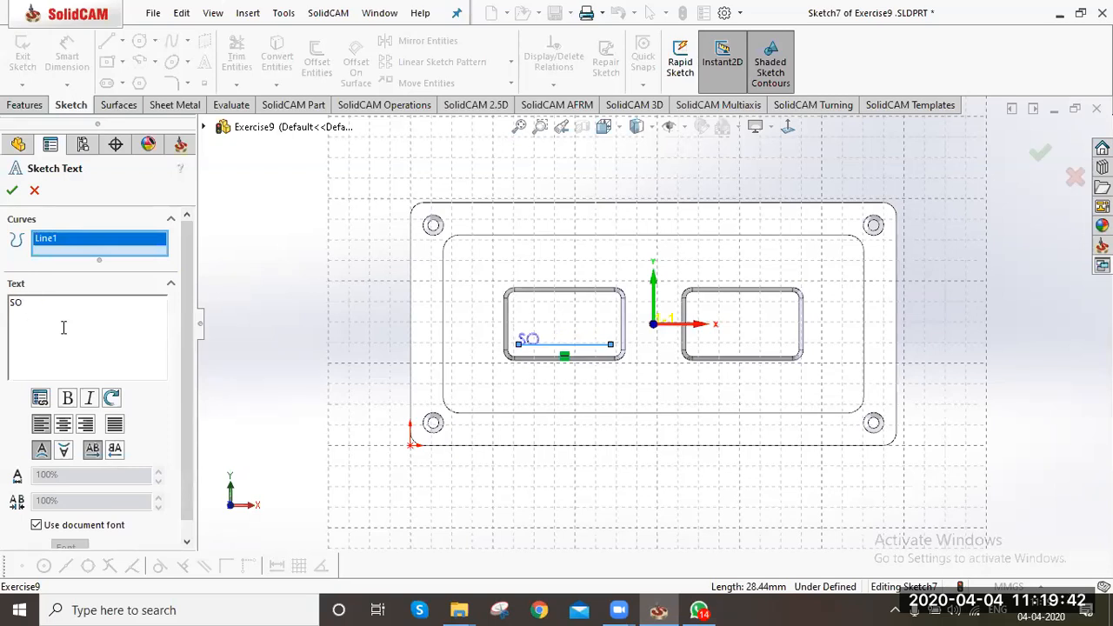
text(LIDCAM)
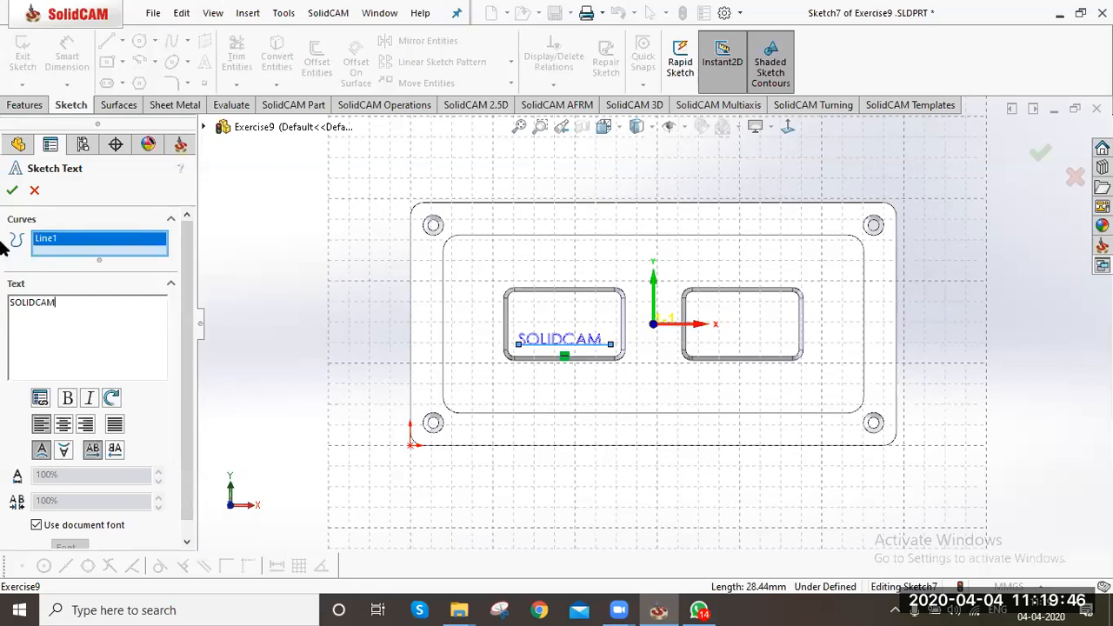
click(12, 189)
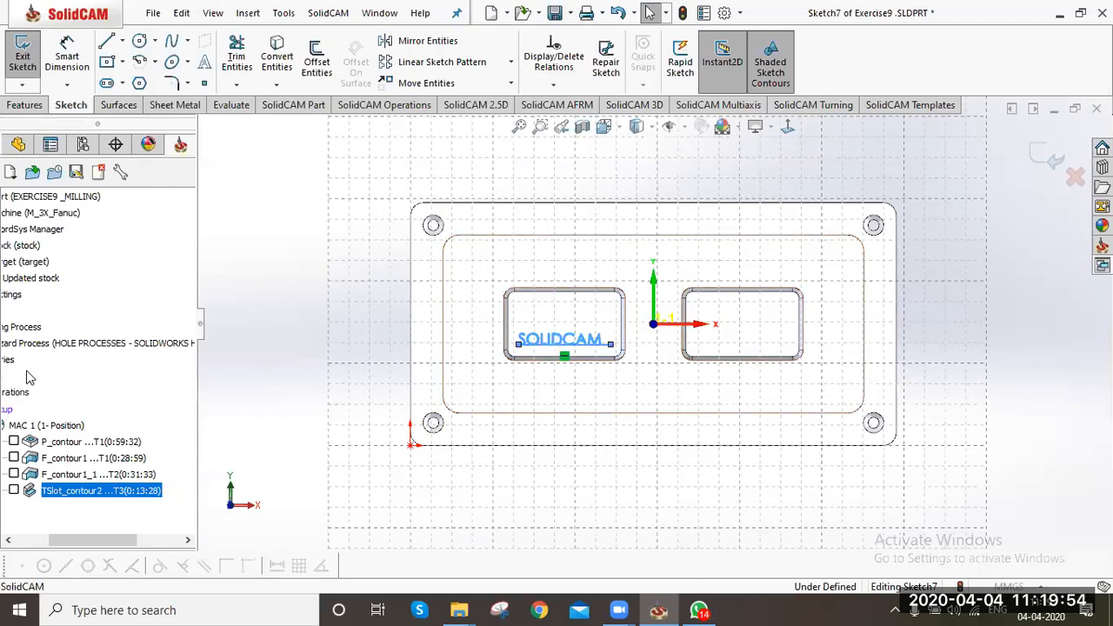
Turn off the document font for the SOLIDCAM text and set its height to 18 points
click(61, 541)
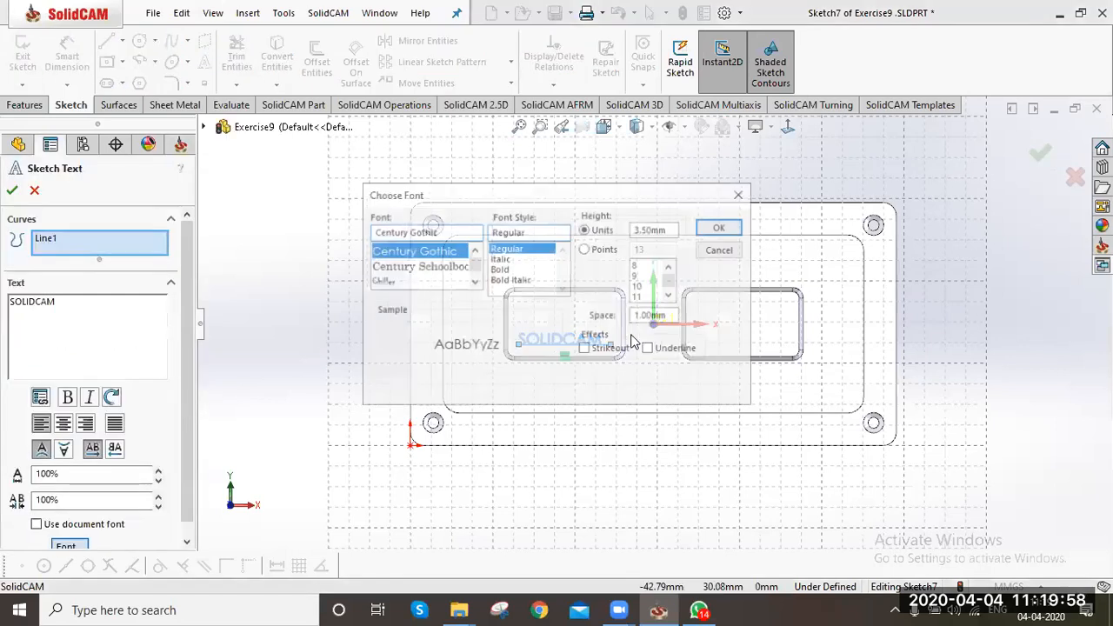
click(584, 248)
scroll(639, 300, down, 2)
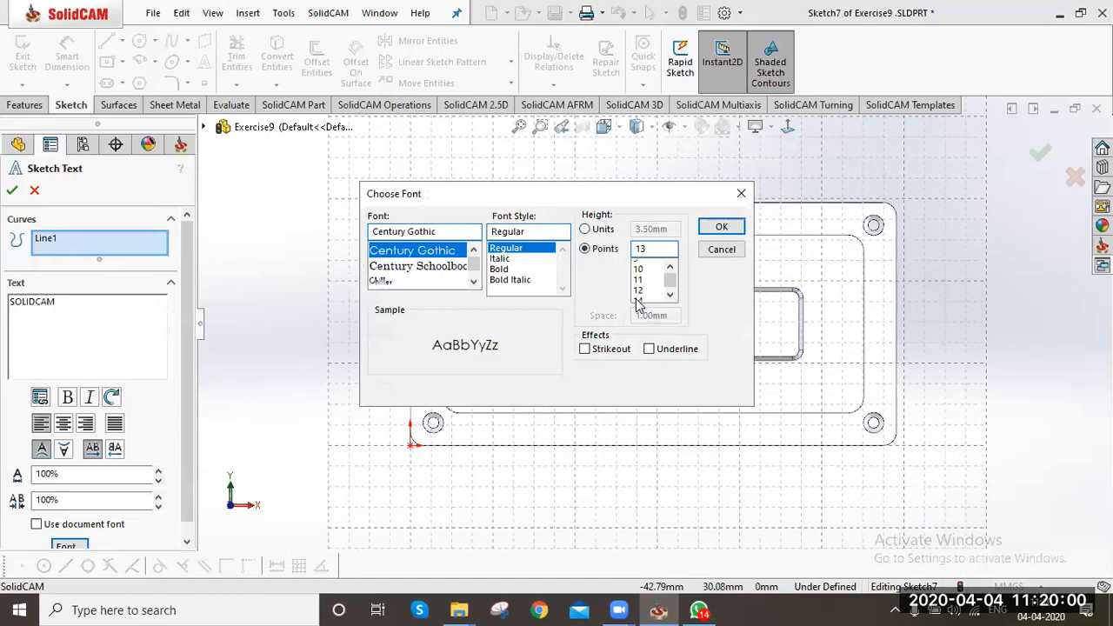
click(644, 277)
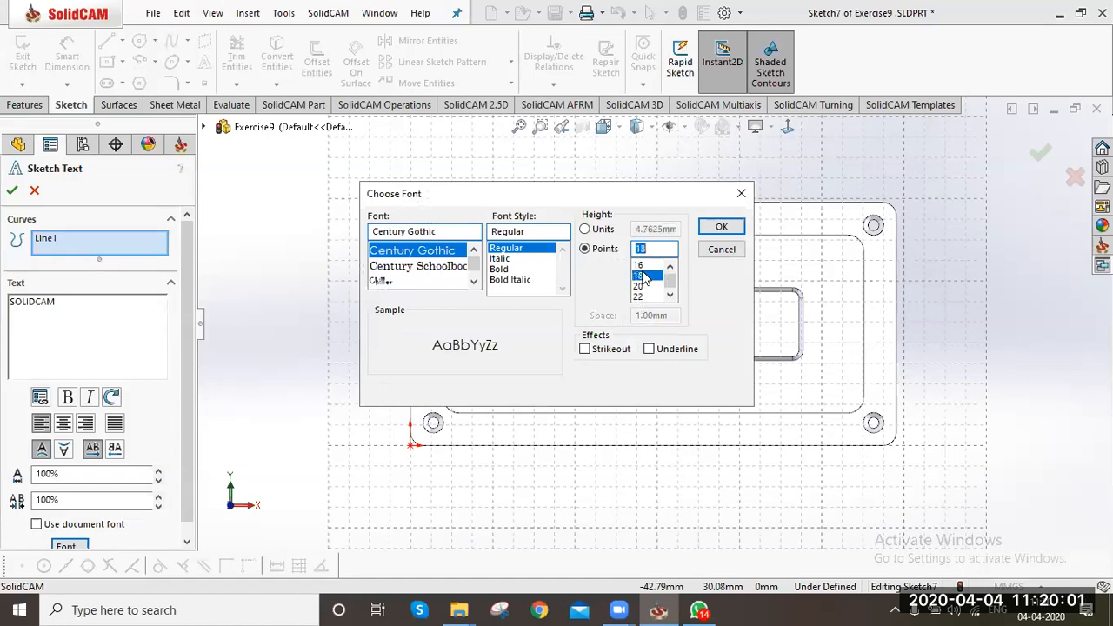
click(720, 227)
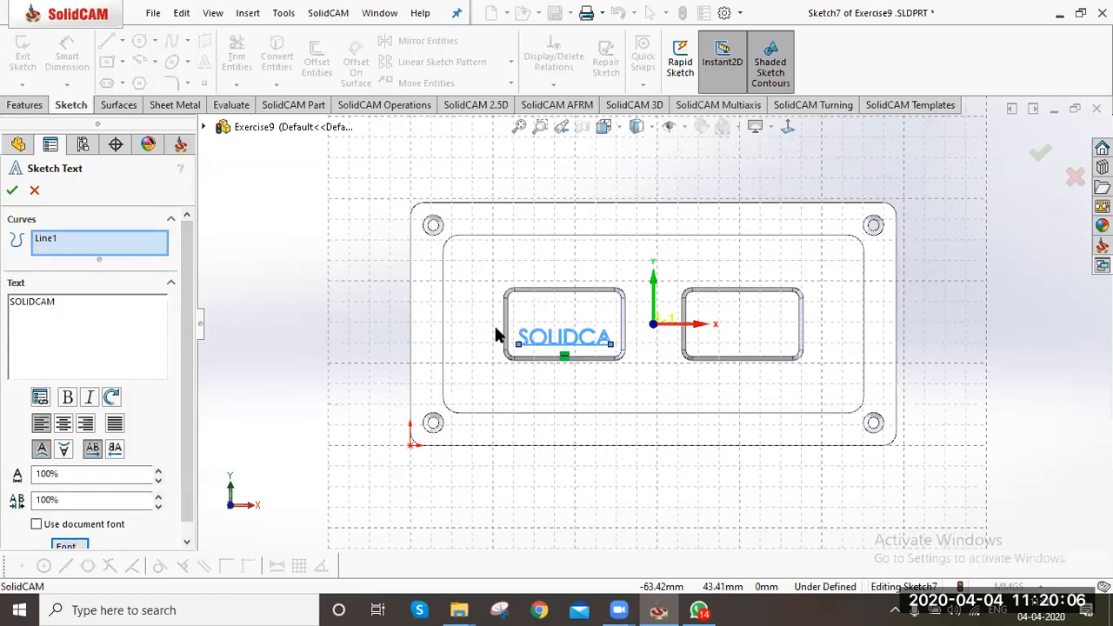
Set the SOLIDCAM text height to 14 points, accept the text, and exit the sketch
click(671, 266)
click(671, 266)
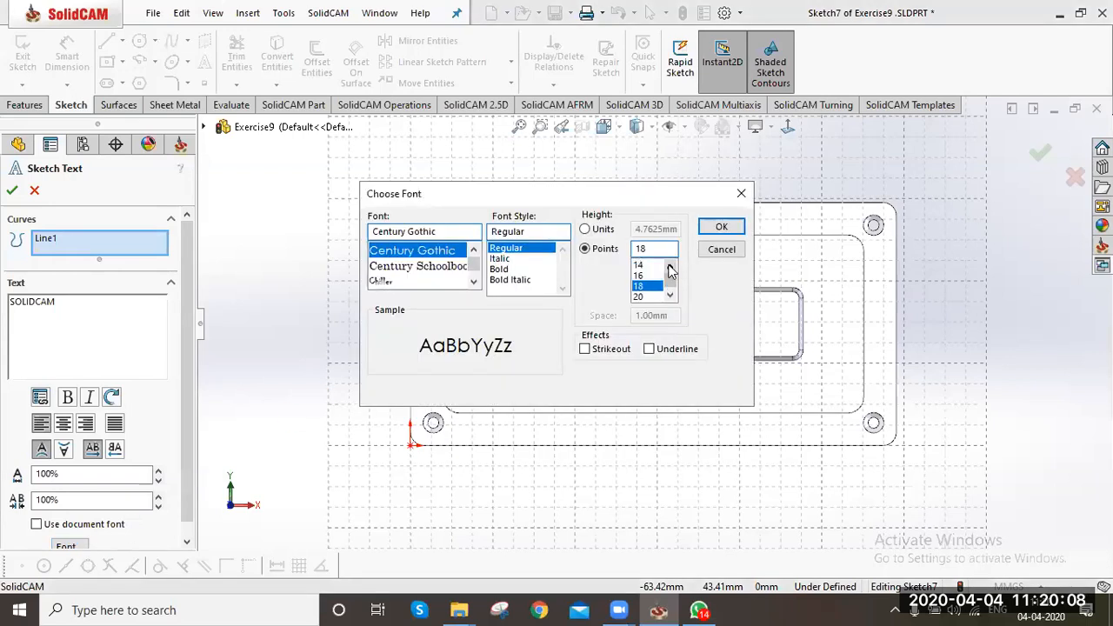
click(649, 266)
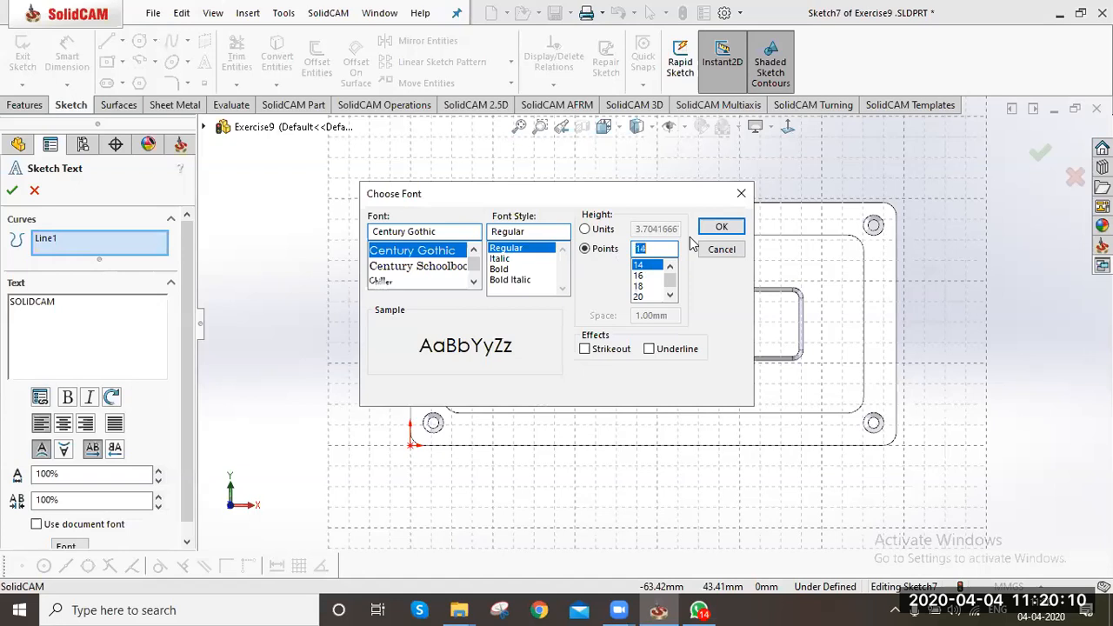
click(721, 227)
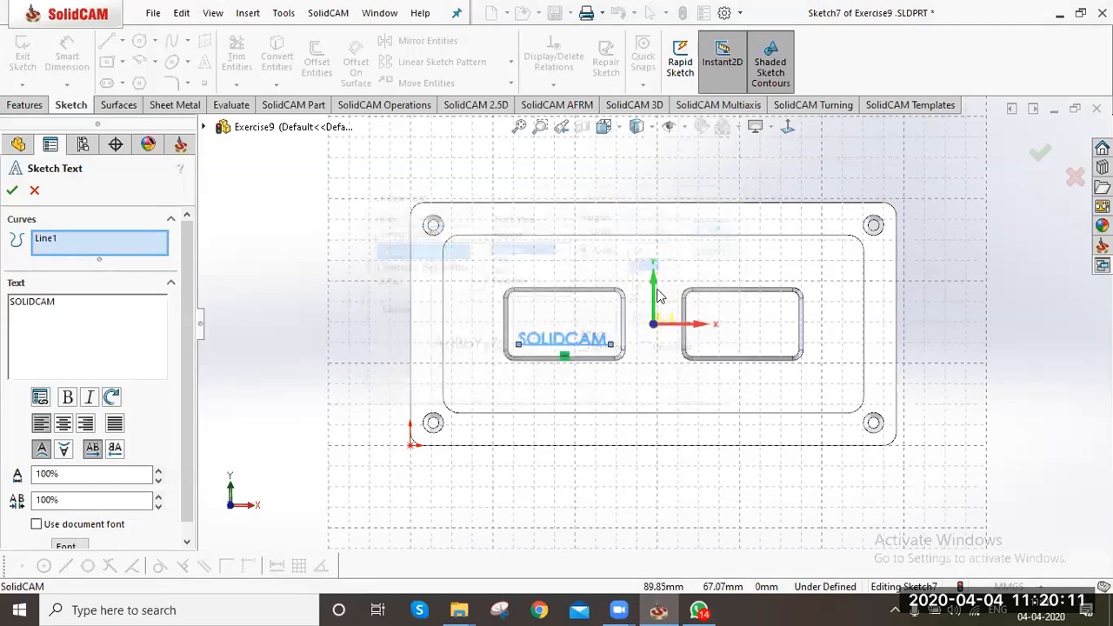
click(12, 190)
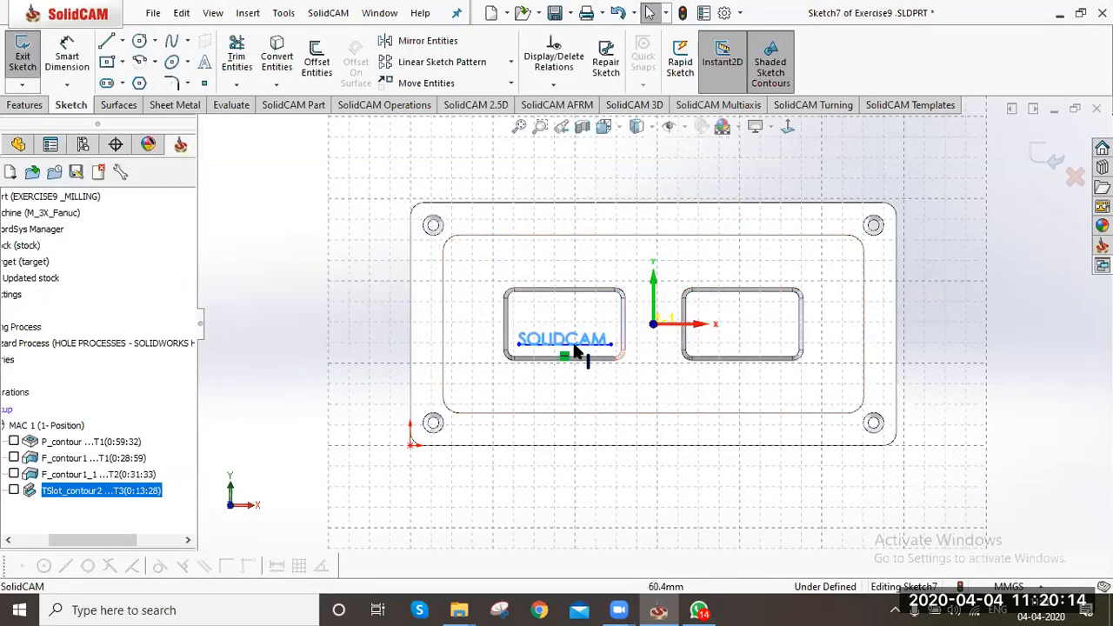
scroll(573, 352, down, 3)
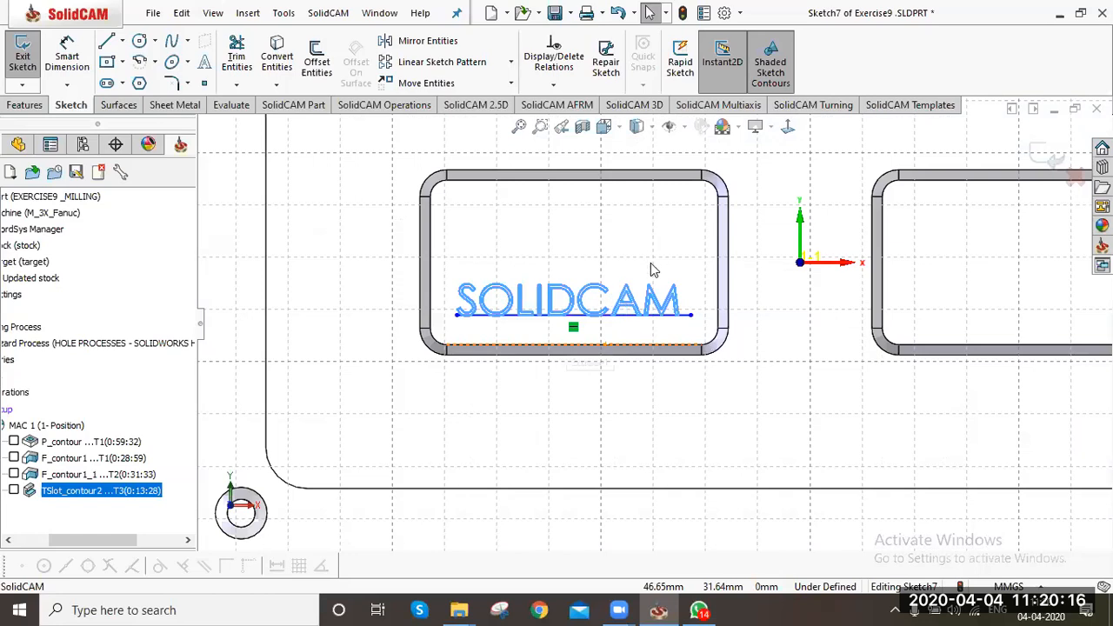
scroll(722, 315, up, 4)
click(1035, 161)
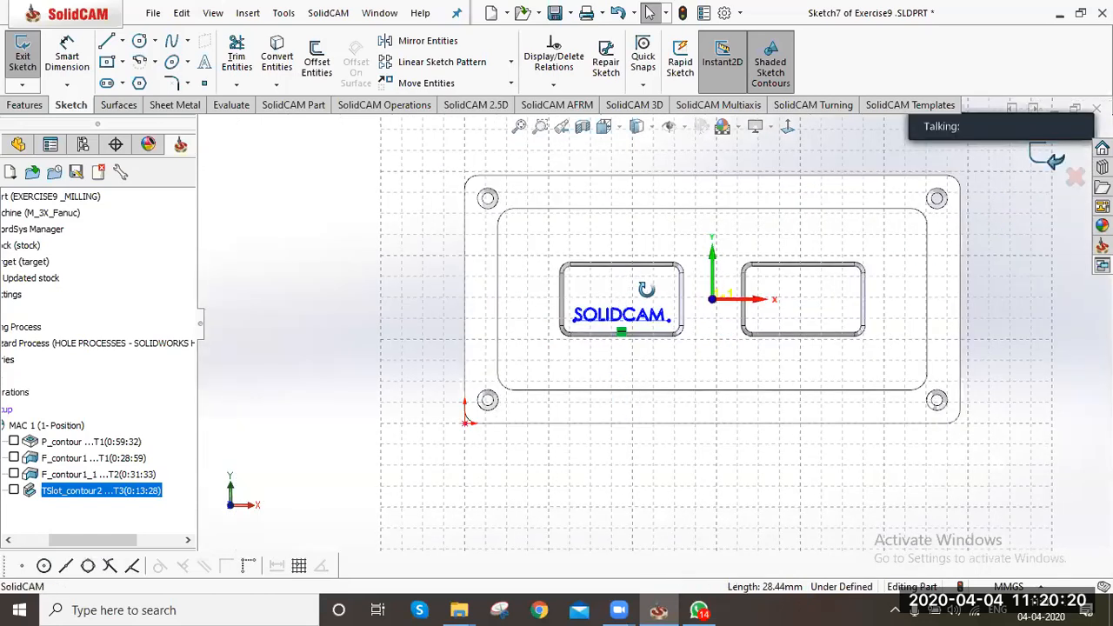
Add an Engraving operation after the T-Slot operation and start defining a new geometry for it
right_click(143, 492)
mouse_move(266, 50)
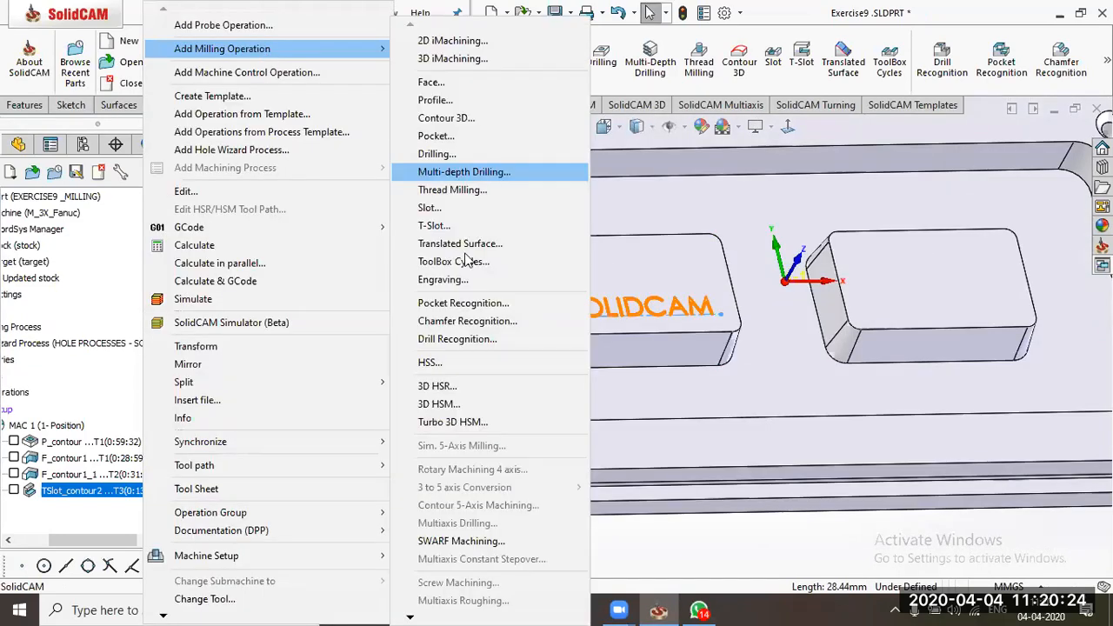
click(464, 281)
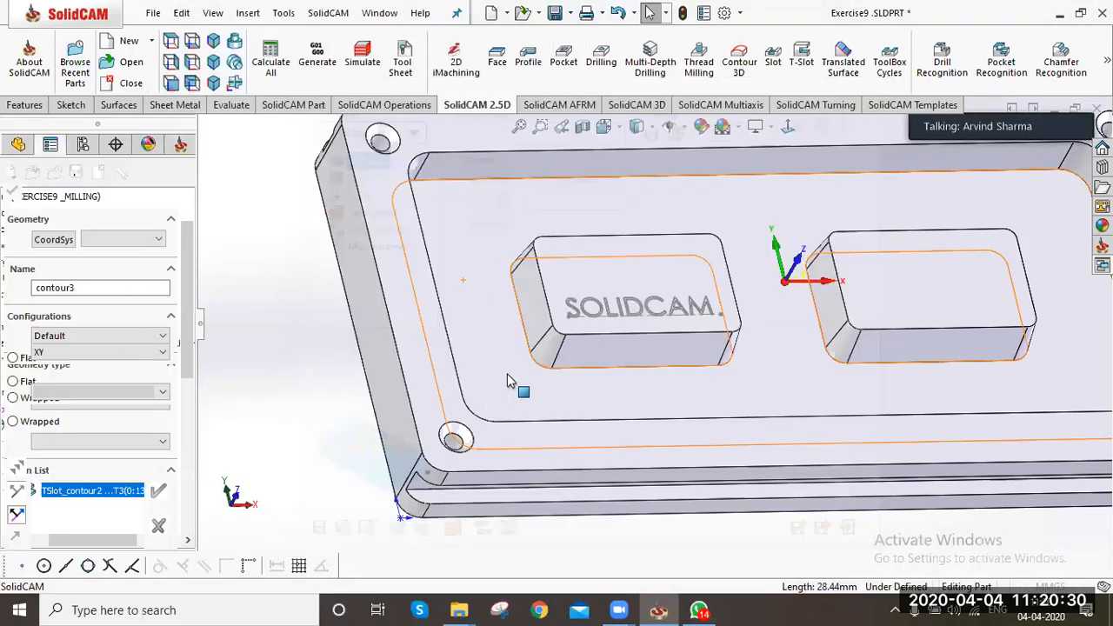
Define the engraving geometry with multi-chain Text selection of the SOLIDCAM text from Sketch7, and accept the chains
scroll(582, 318, down, 3)
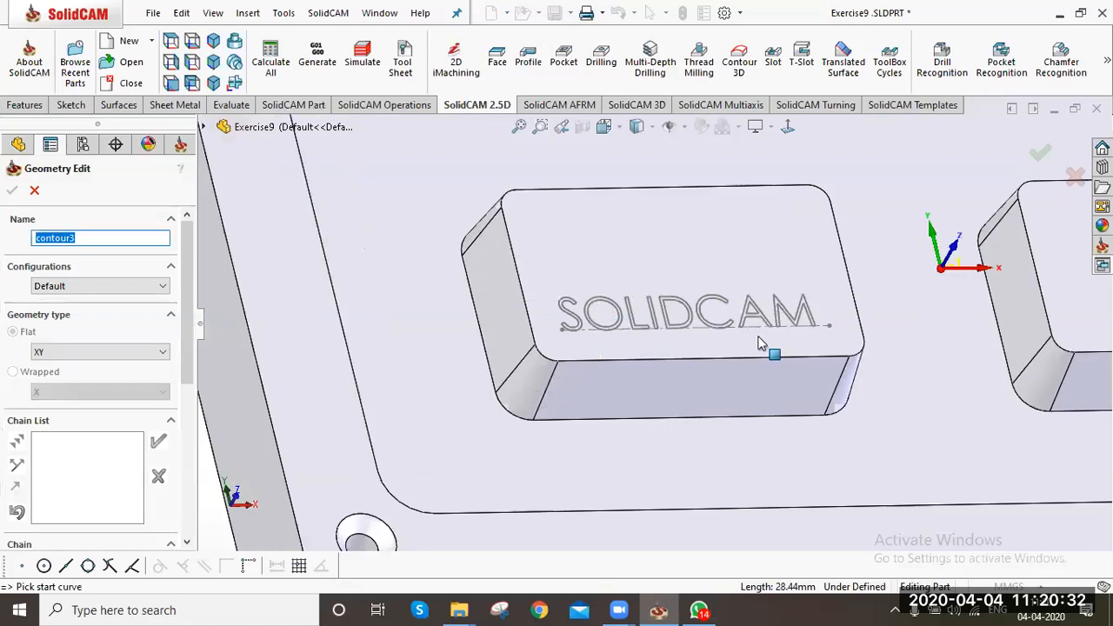
scroll(581, 296, down, 1)
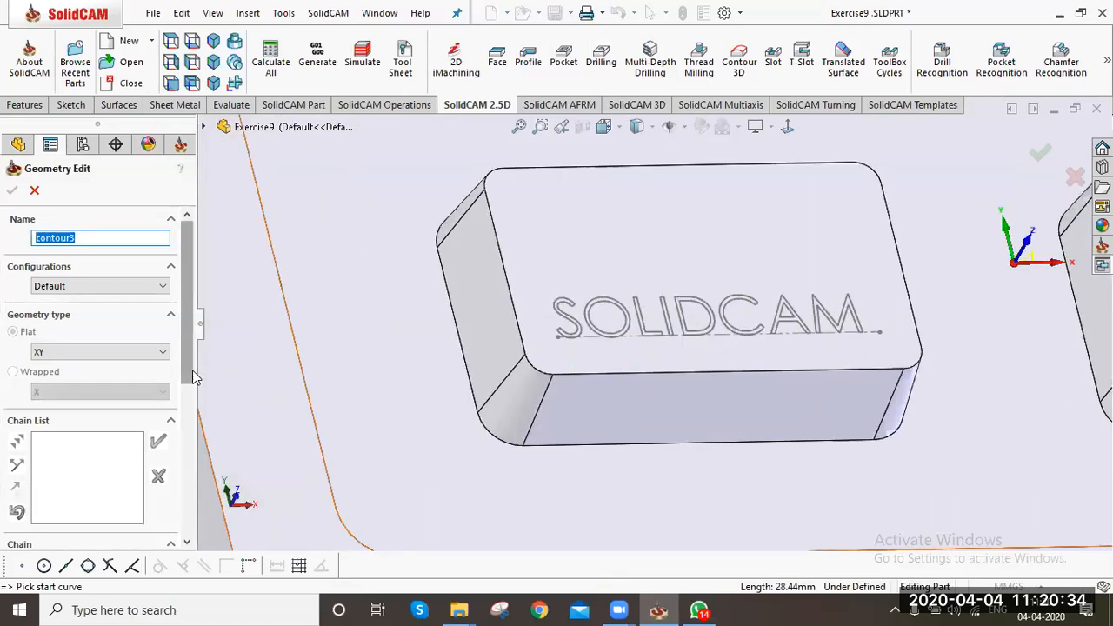
click(187, 483)
scroll(608, 330, down, 1)
scroll(86, 478, down, 1)
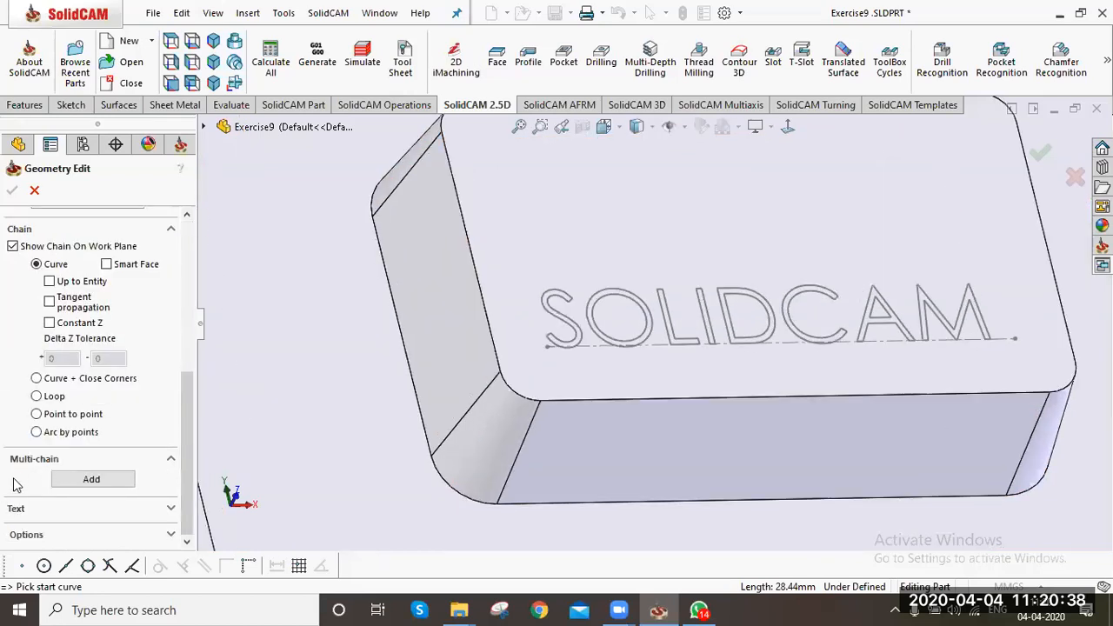
click(72, 481)
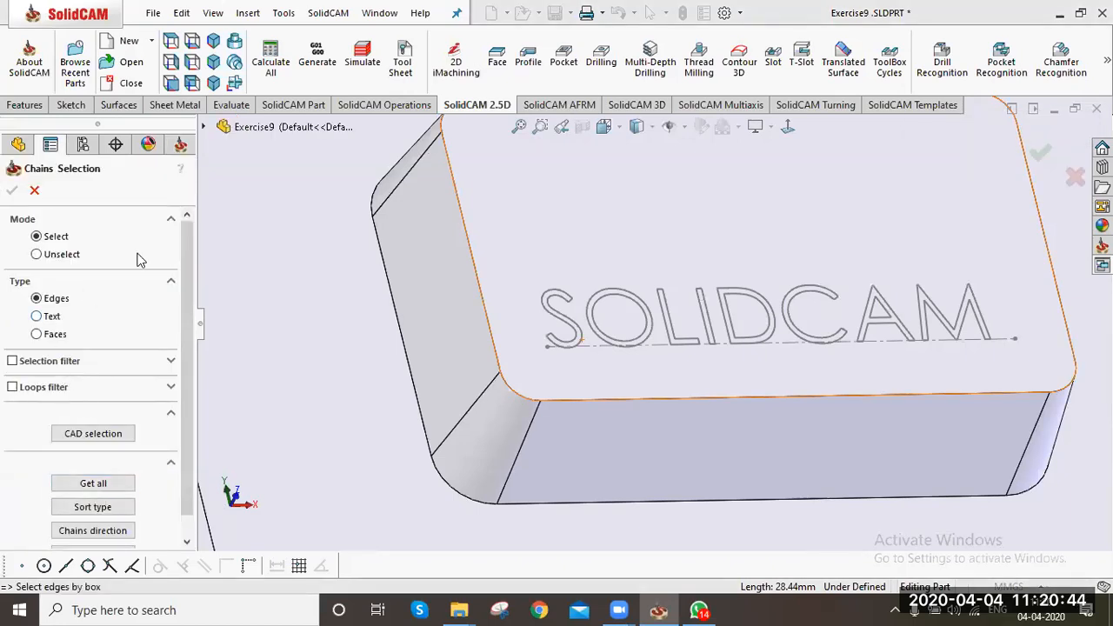
click(205, 127)
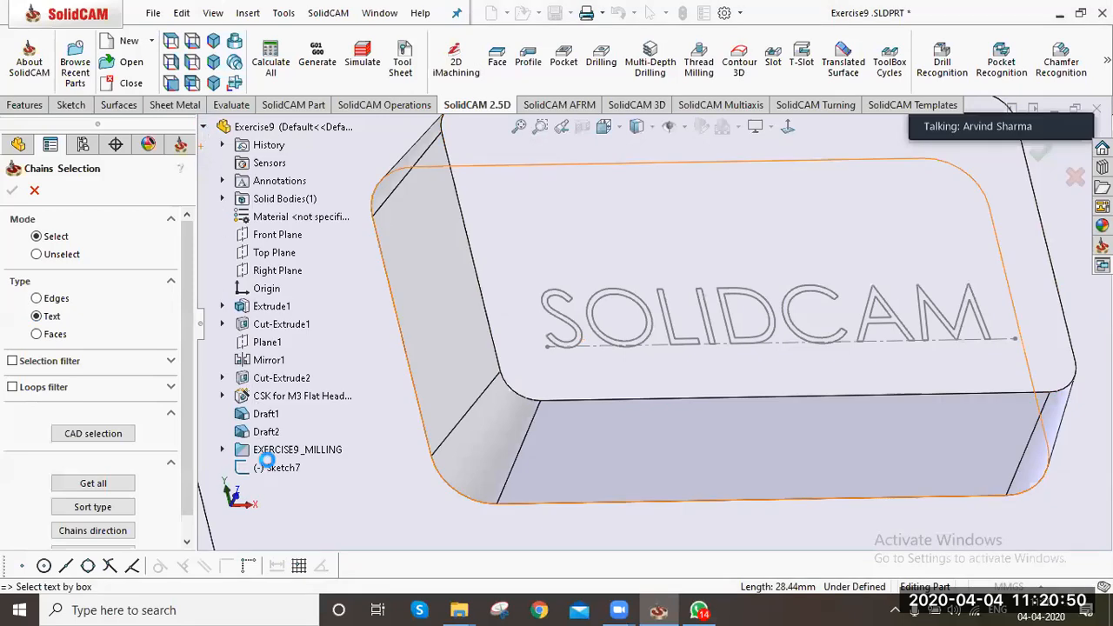
click(776, 357)
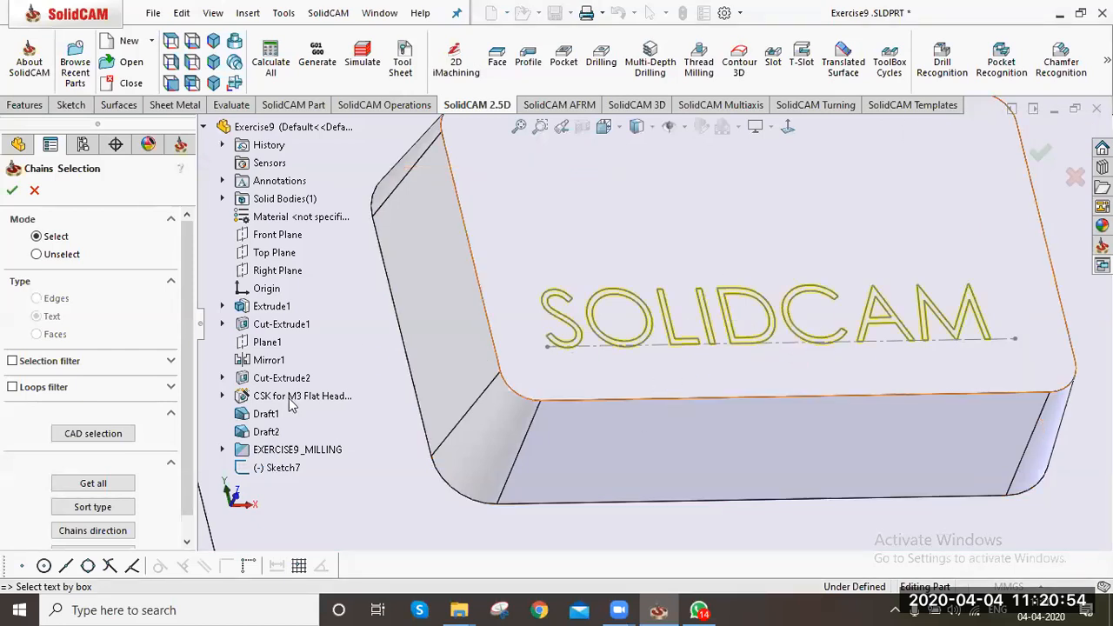
click(12, 191)
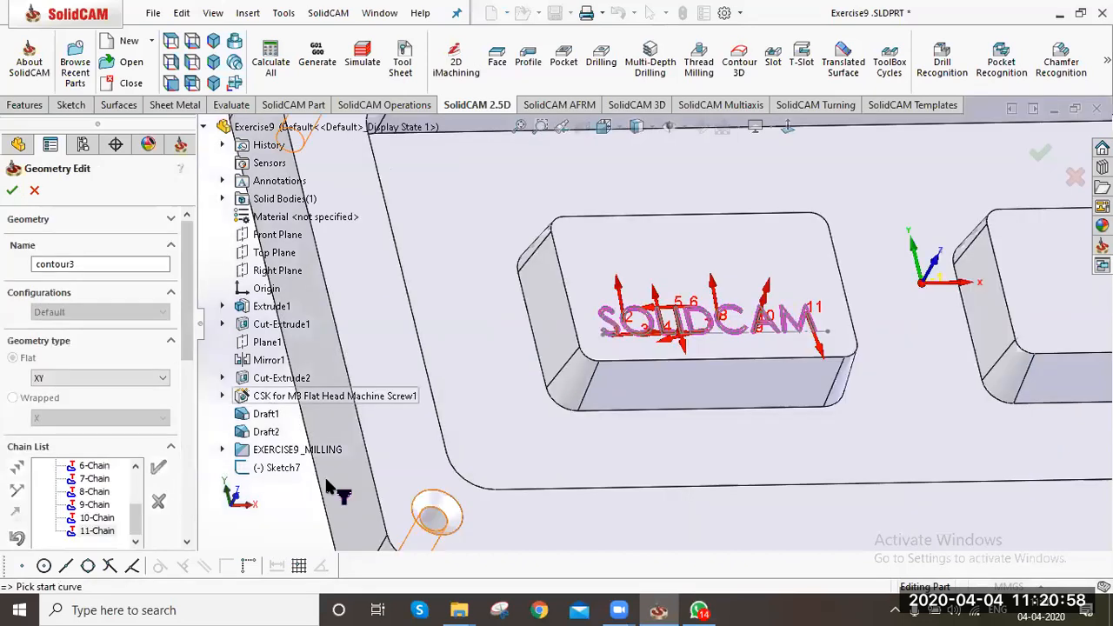
click(12, 191)
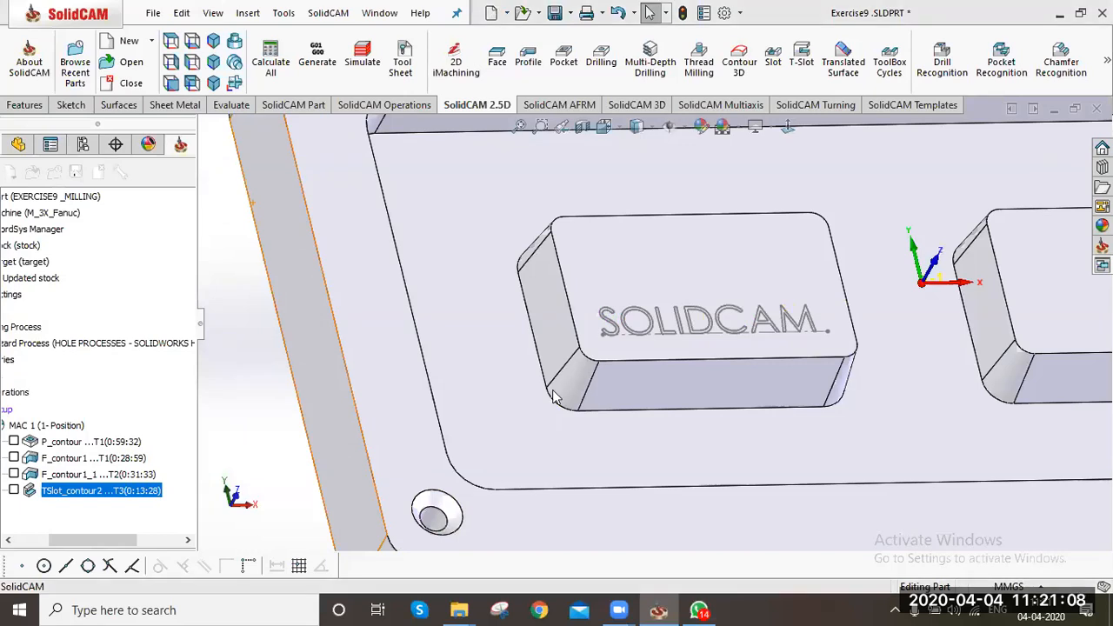
Add an engraving cutter as a new tool and choose it for the engraving operation
click(131, 493)
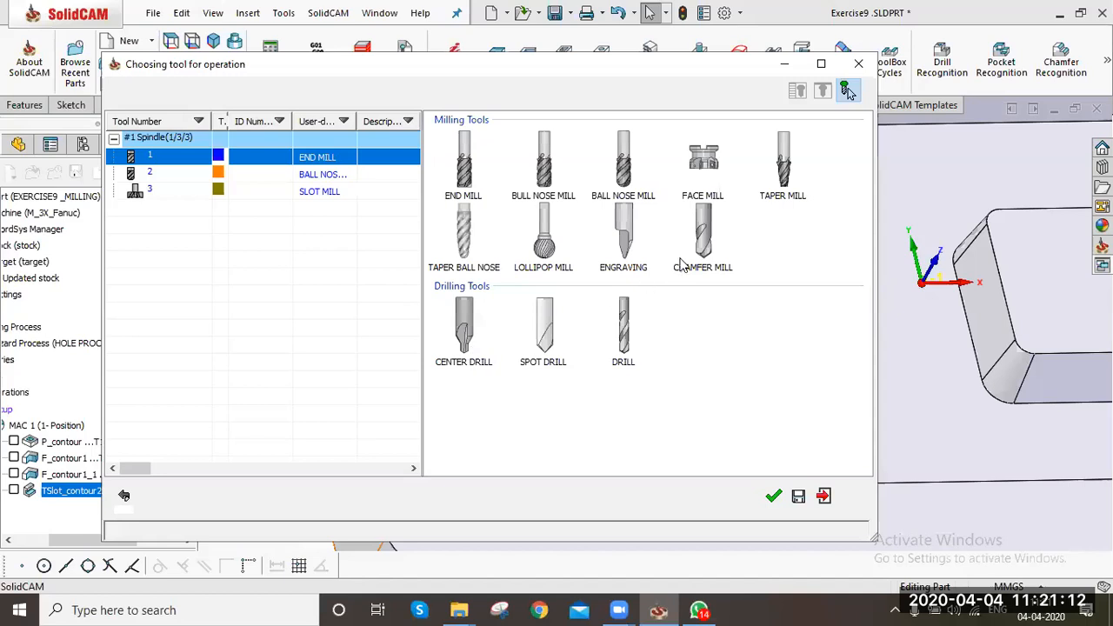
double_click(620, 252)
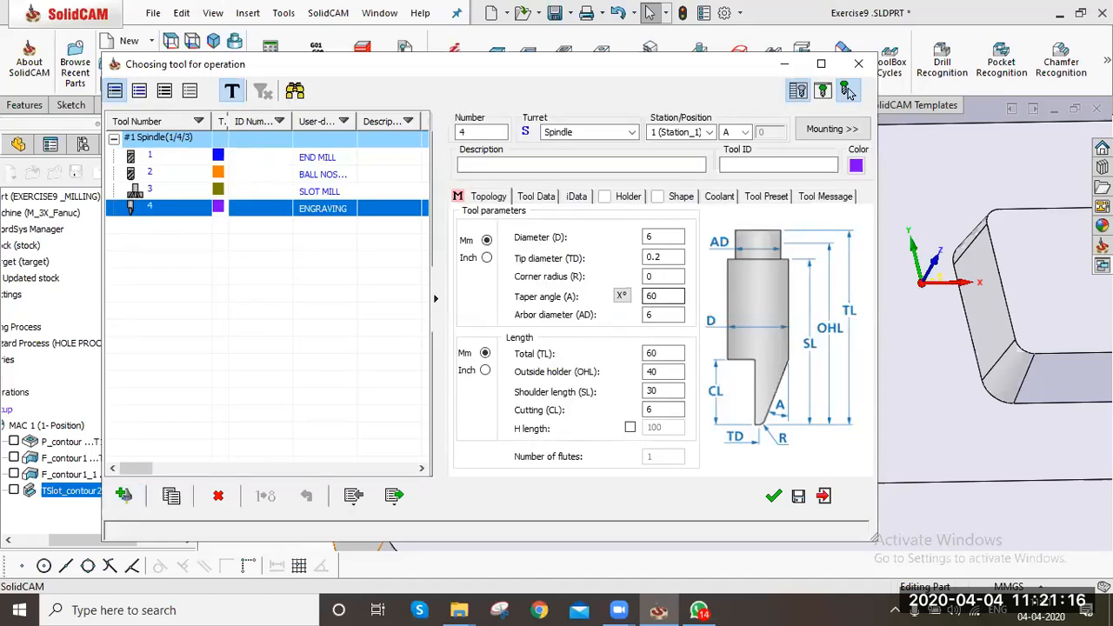
text(10)
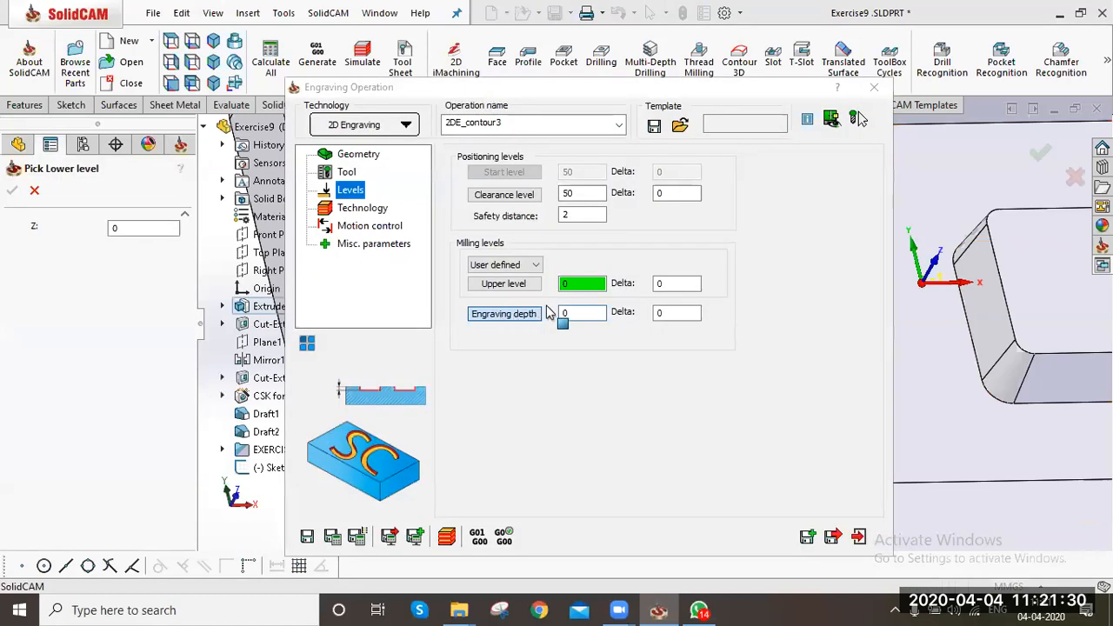
Define the engraving depth by picking a lower level on the model and editing its Z value
click(529, 315)
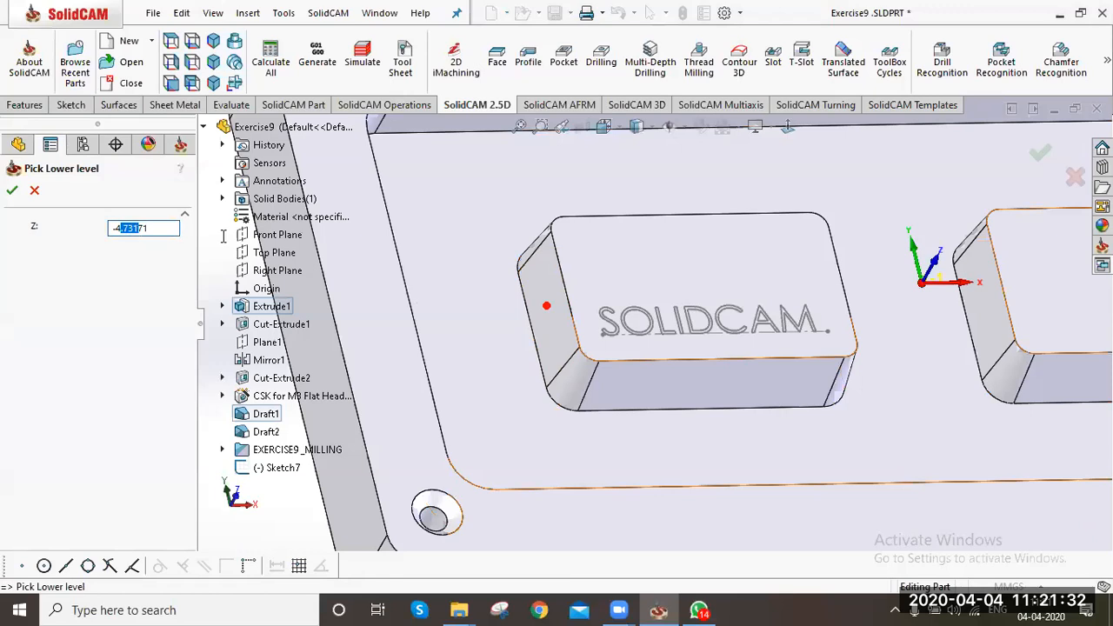
text(4)
text(.5)
click(12, 191)
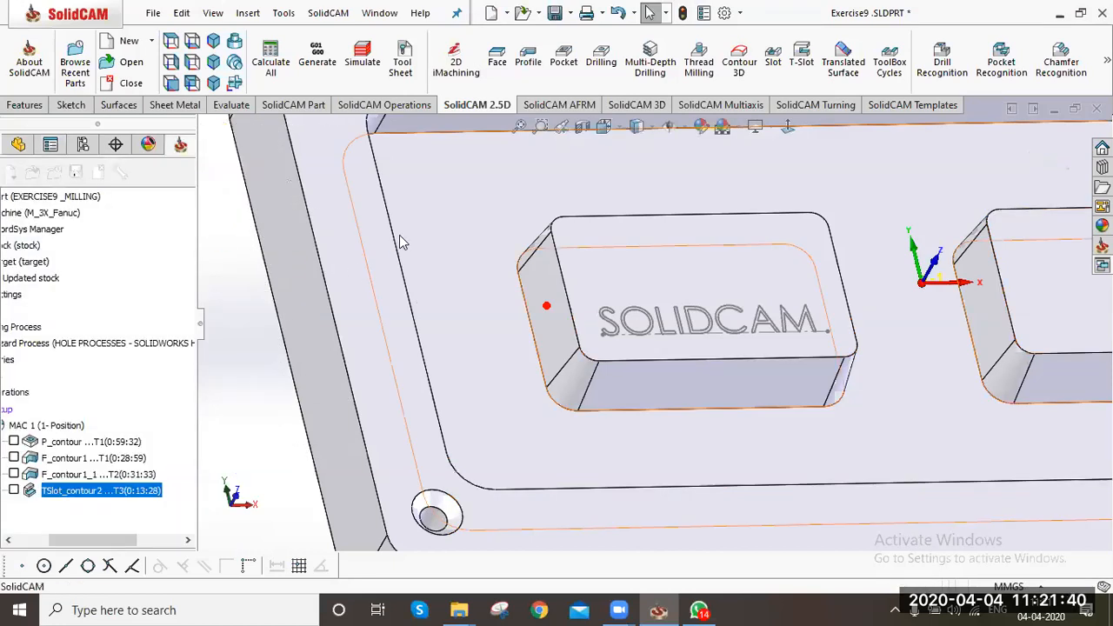
Check the tool side on the text chains and set the engraving tool side to Center
click(349, 213)
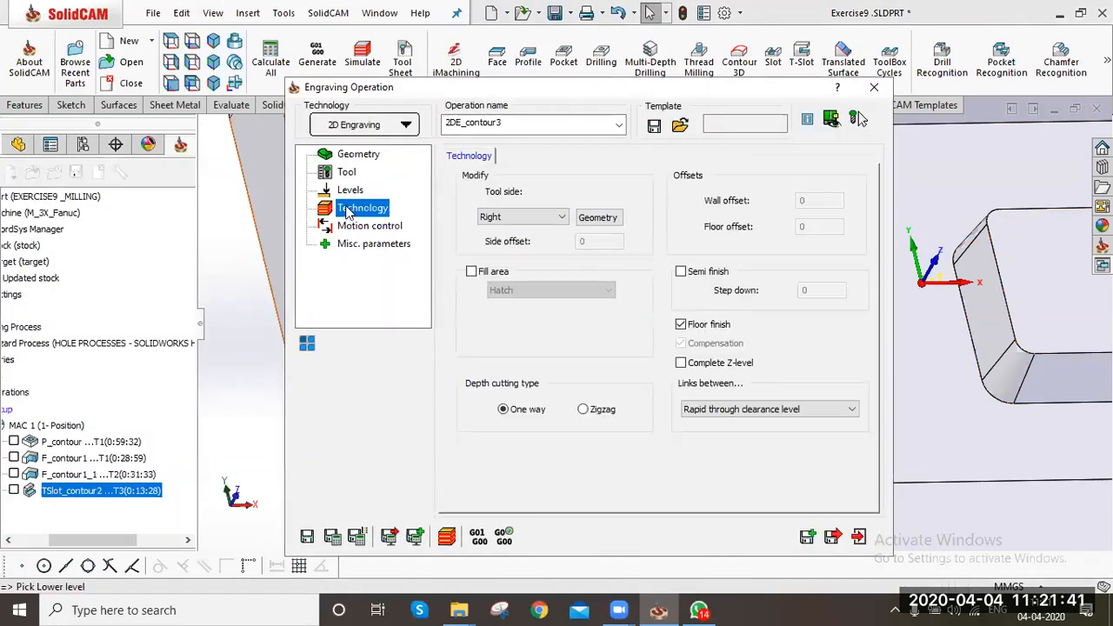
click(599, 218)
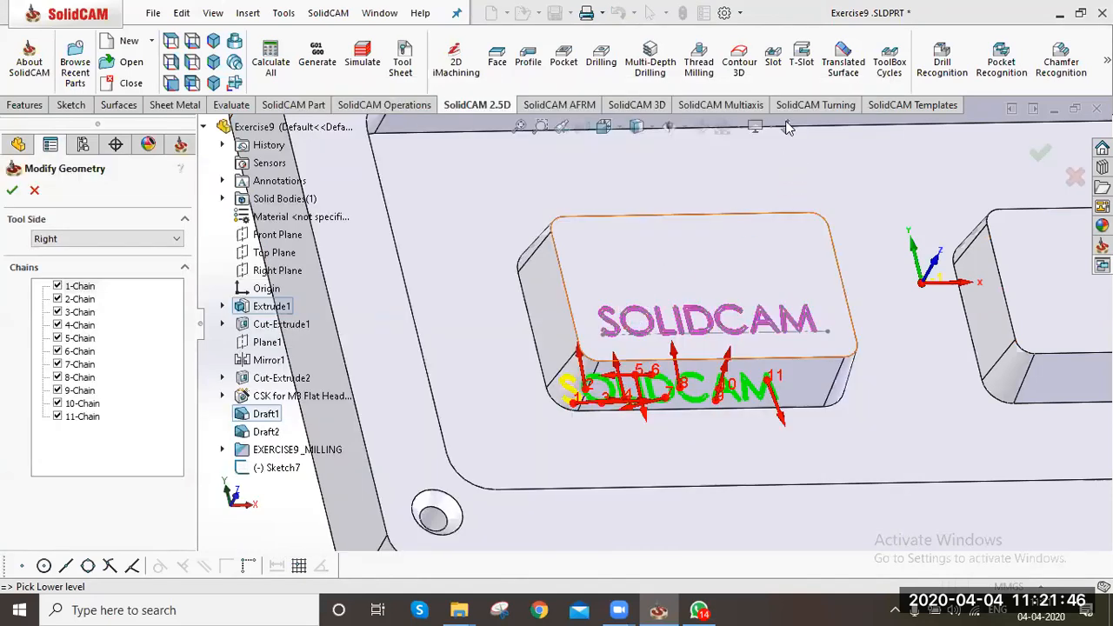
key(ctrl+8)
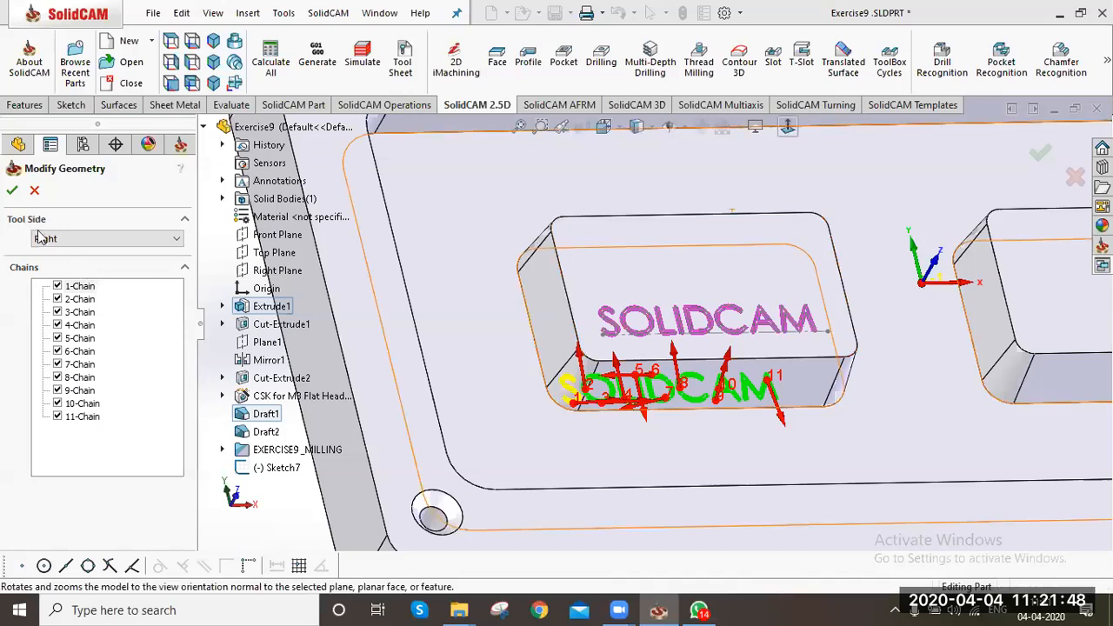
click(10, 192)
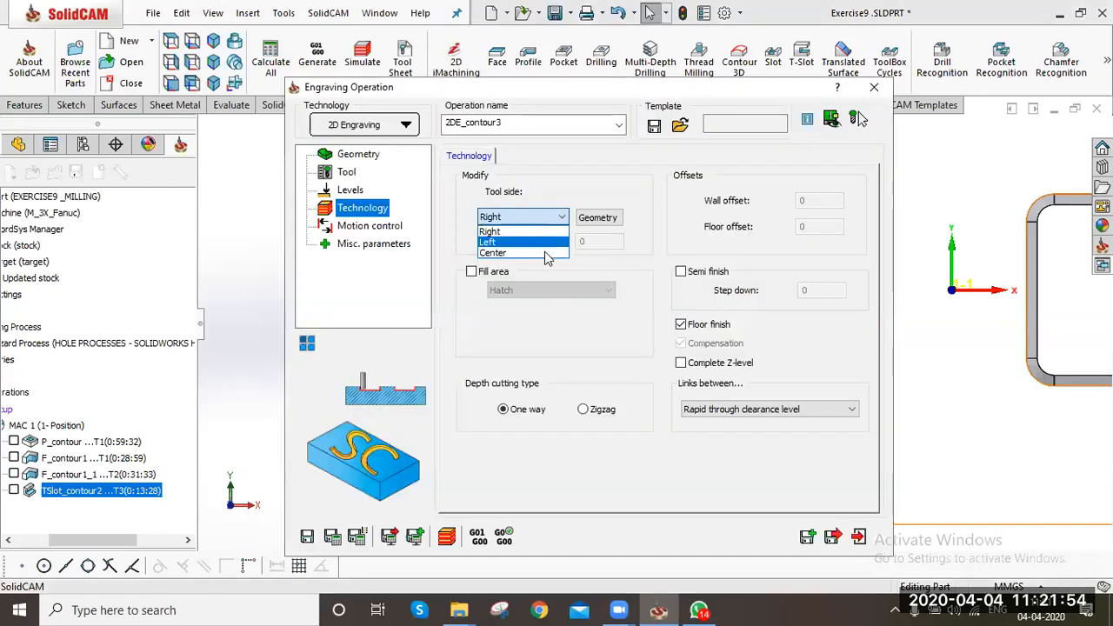
click(546, 253)
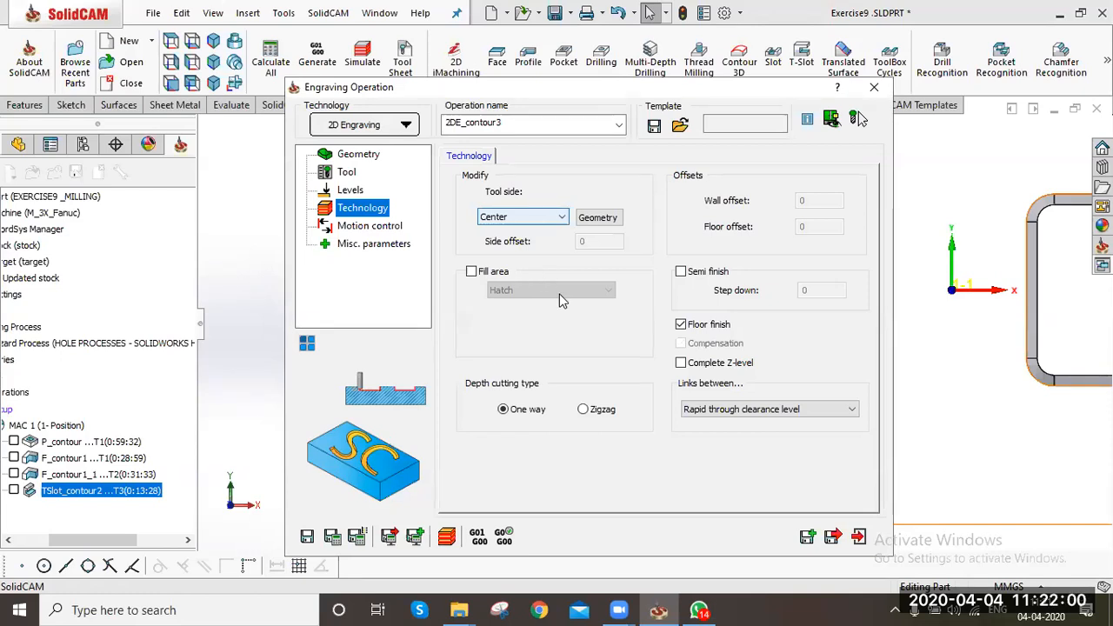
Enable Fill area for the engraving, try the Hatch type, and settle on Middle line only
click(471, 272)
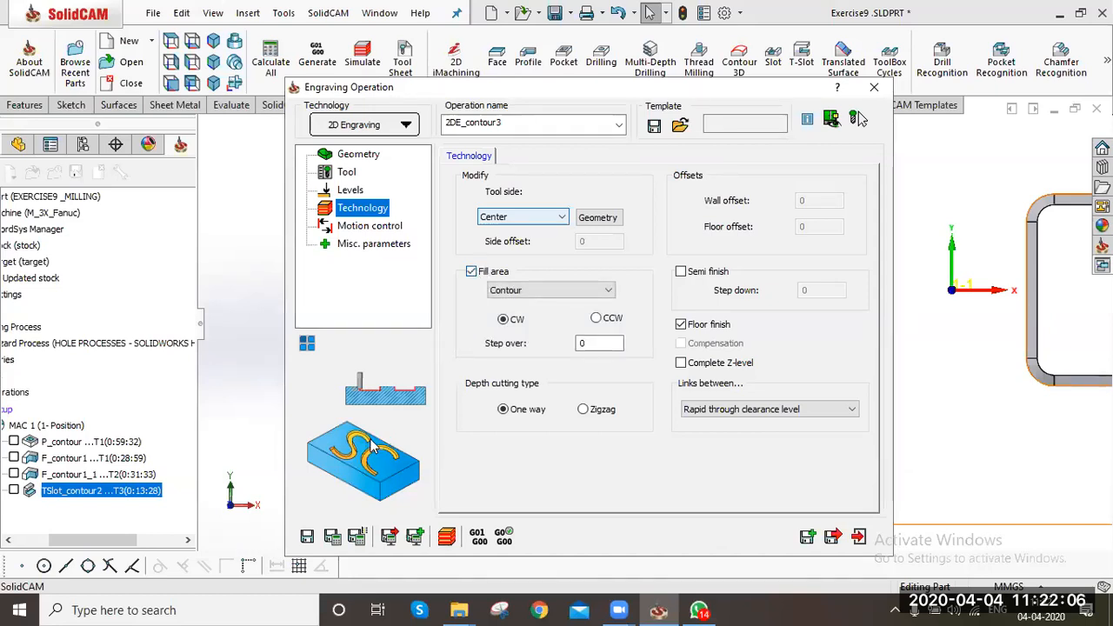
mouse_move(513, 292)
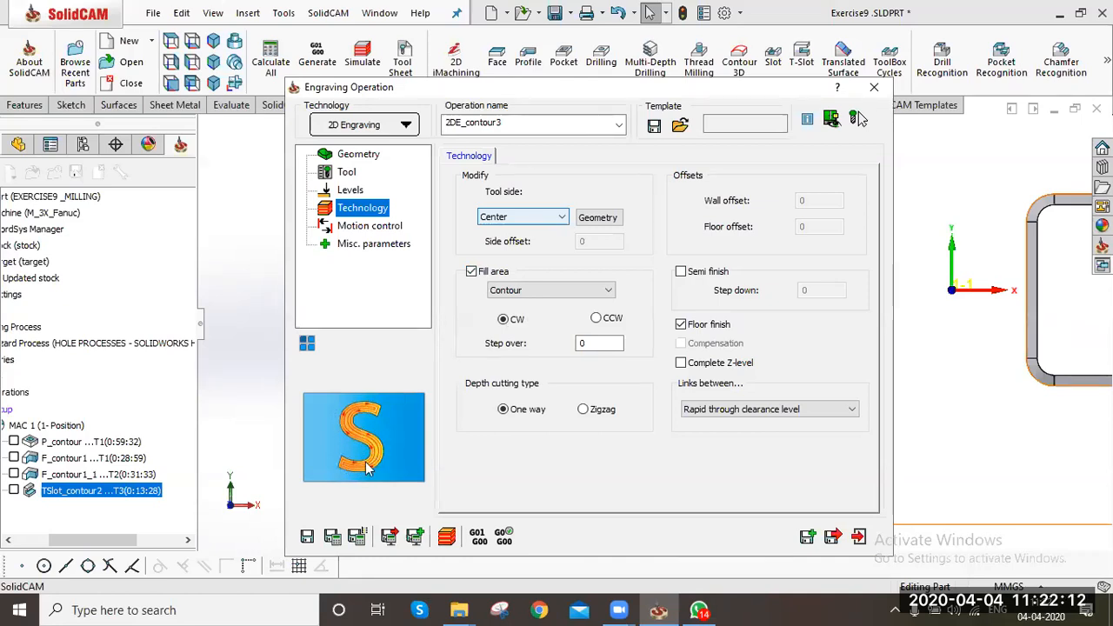
click(528, 294)
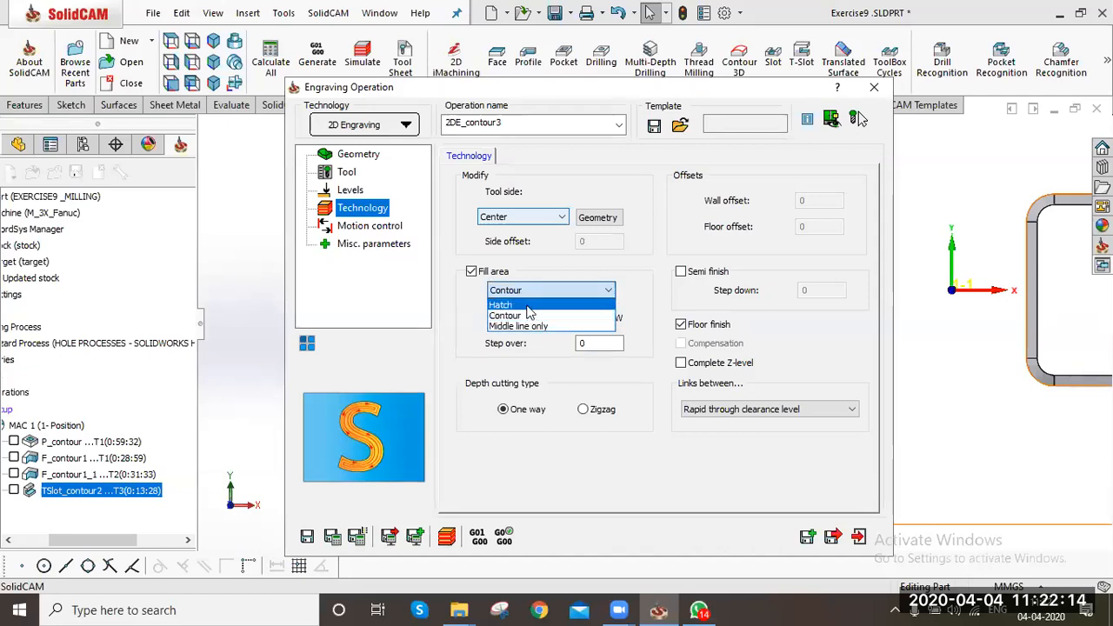
click(513, 305)
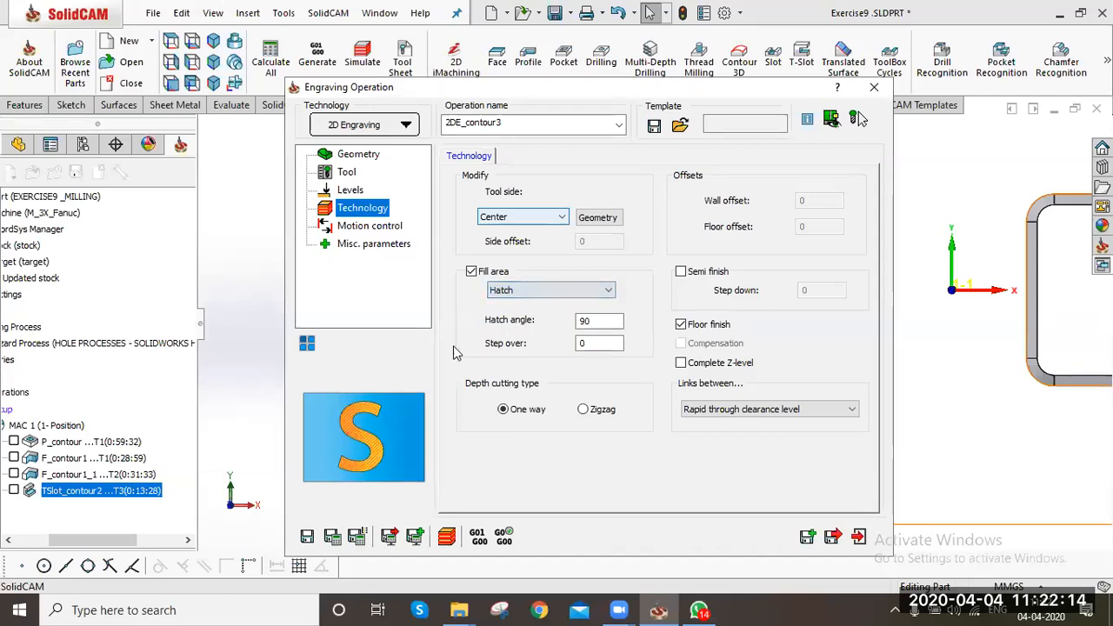
click(549, 290)
click(545, 327)
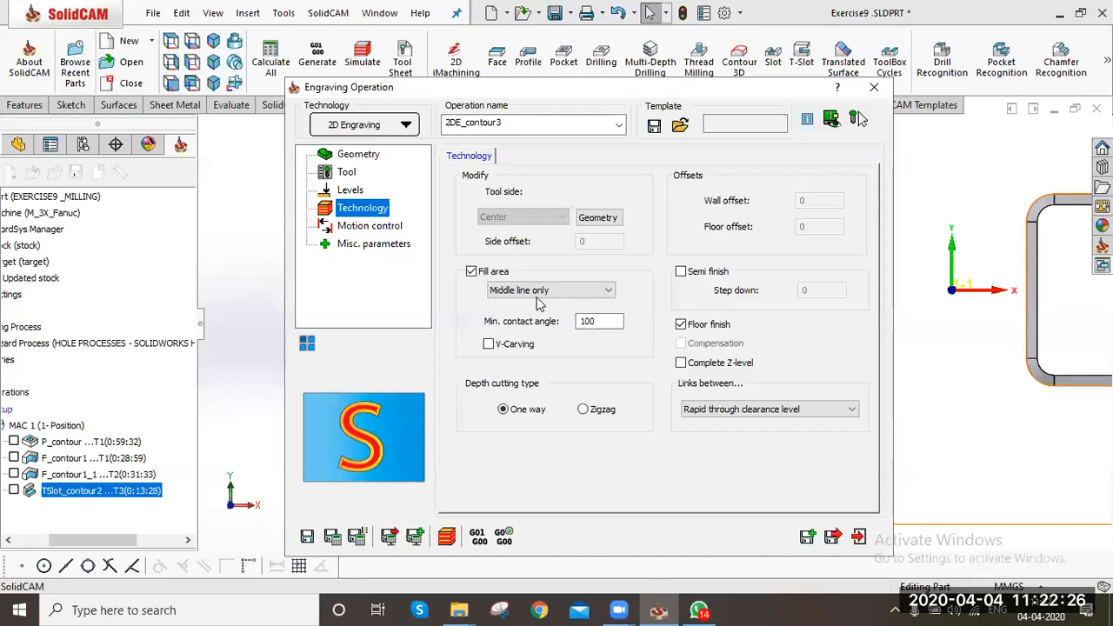
Enable Semi finish with a 0.2 mm step down, then save and calculate the engraving operation
click(681, 271)
drag(816, 291, 670, 302)
text(.2)
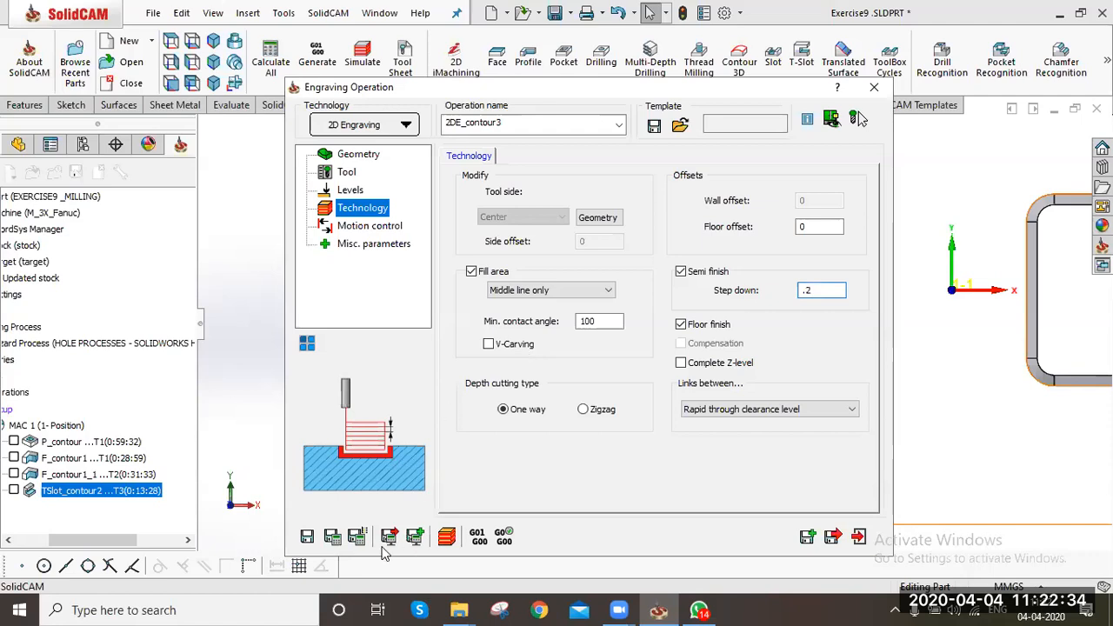
click(333, 537)
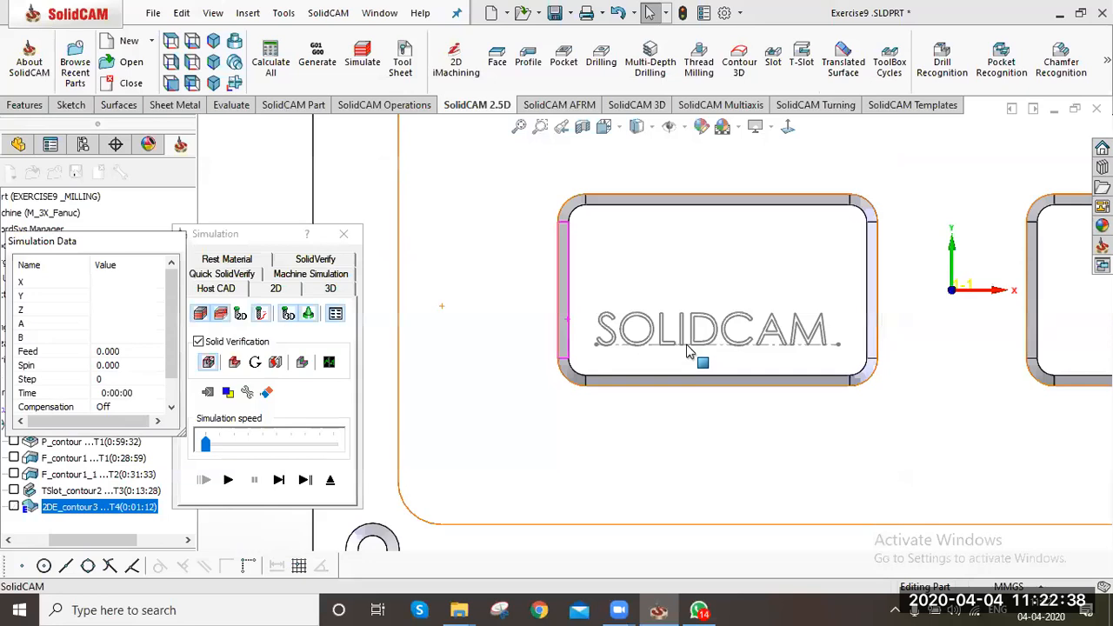
Simulate the engraving in SolidVerify with a shaded display at maximum speed to examine the text cut
middle_drag(687, 344, 696, 249)
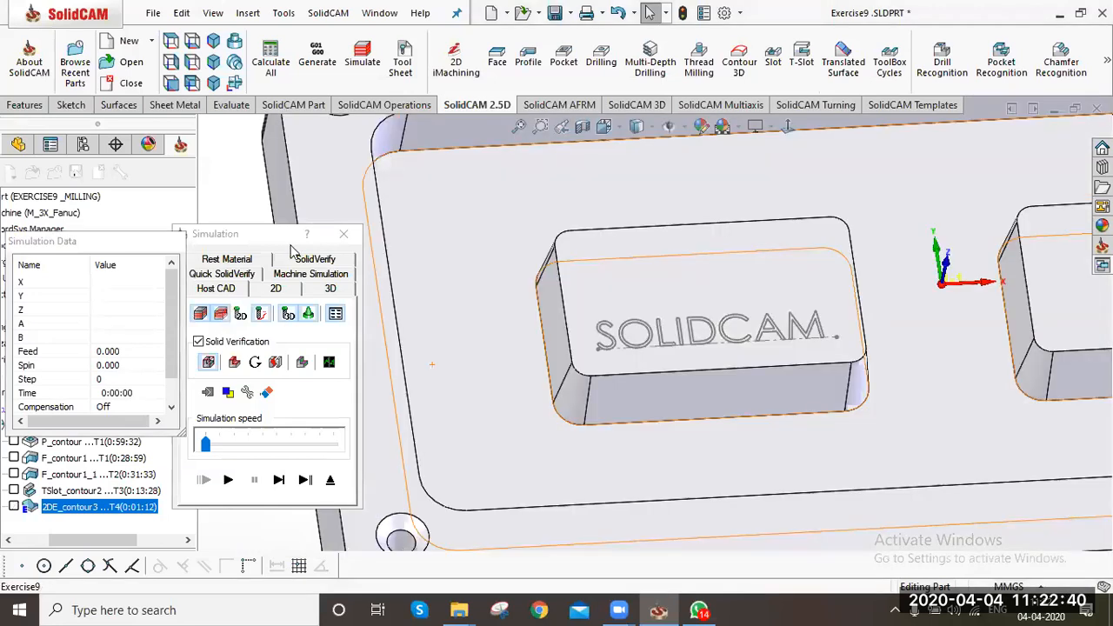
click(313, 259)
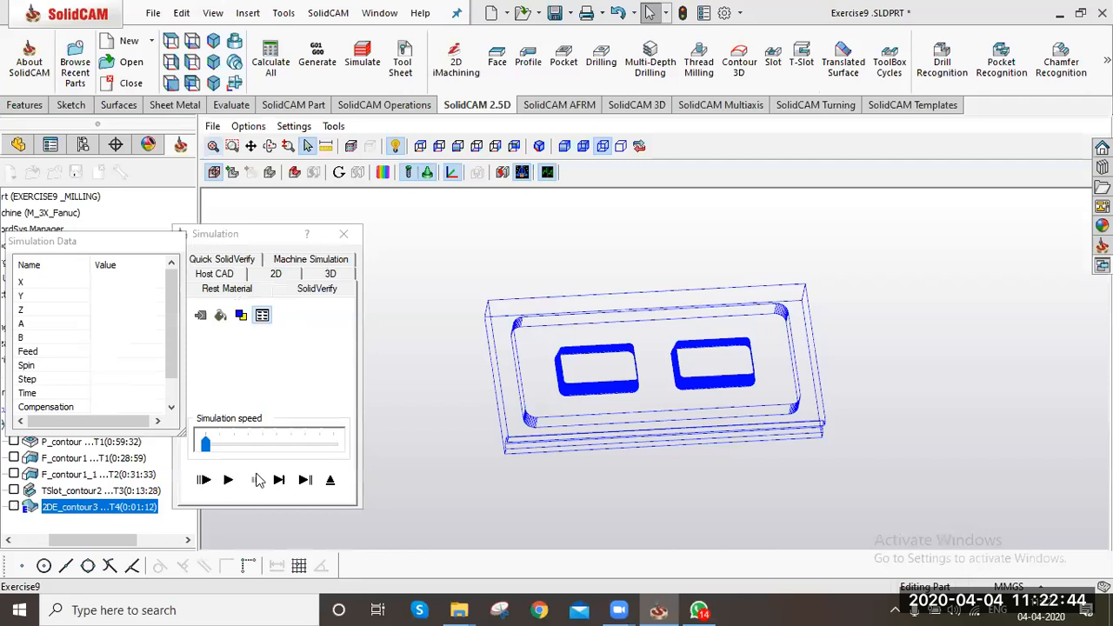
click(535, 147)
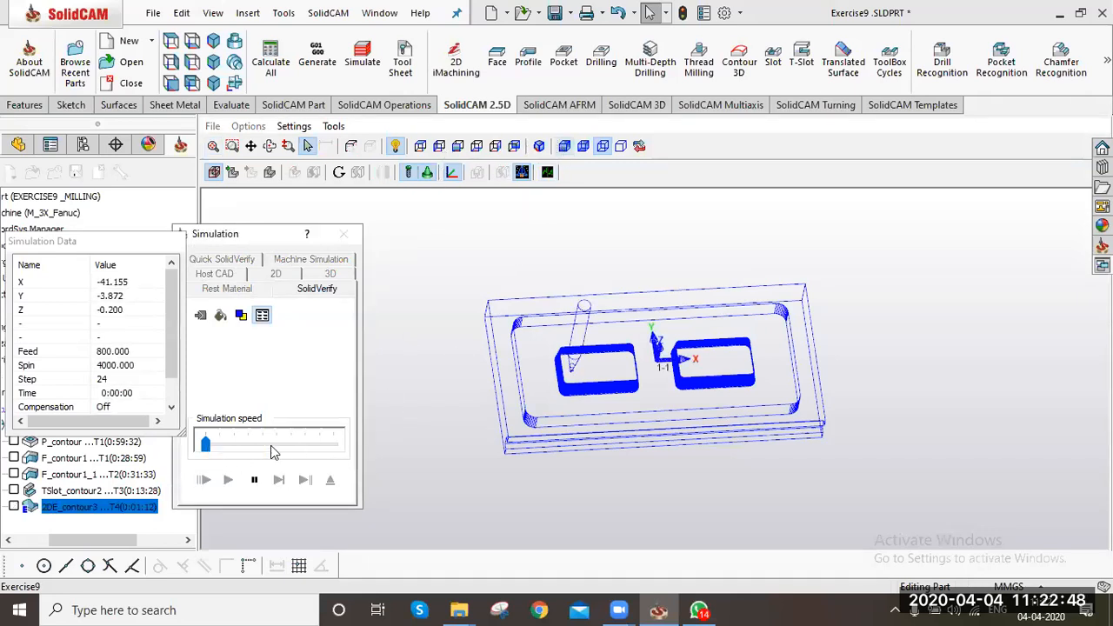
drag(305, 446, 377, 440)
scroll(612, 360, up, 3)
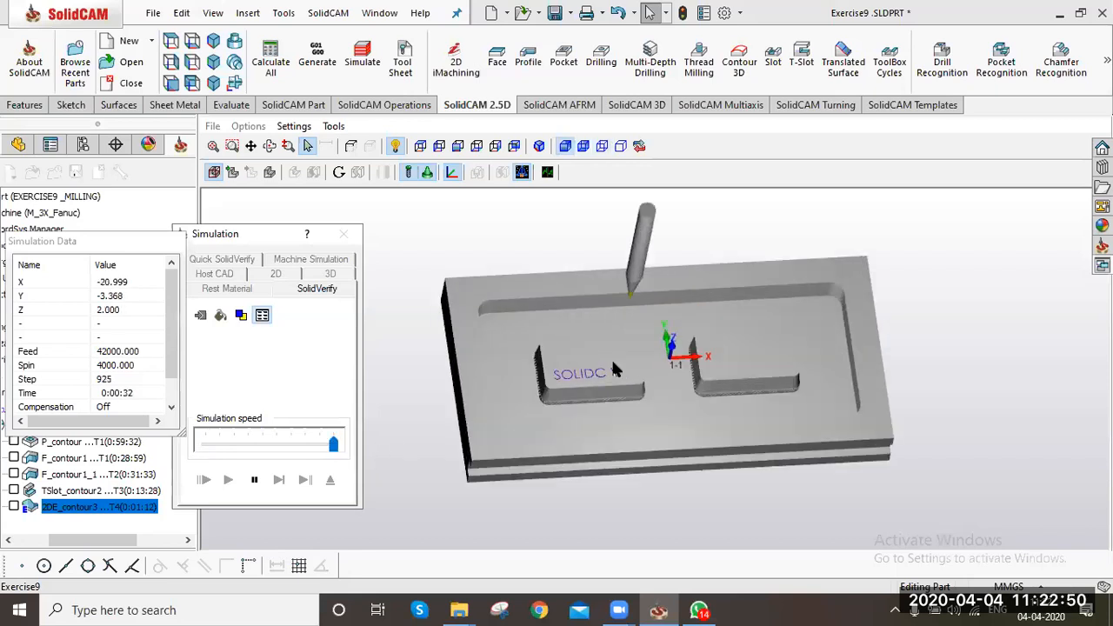
click(227, 477)
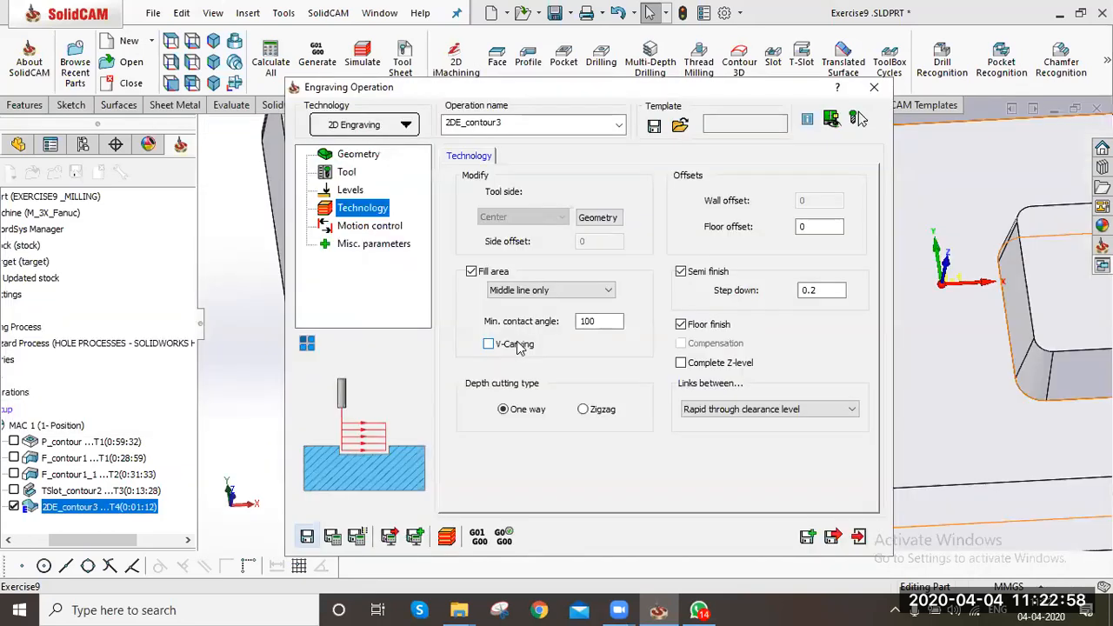
Turn on V-Carving for the middle line engraving with a minimum contact angle of 60
click(519, 346)
click(583, 323)
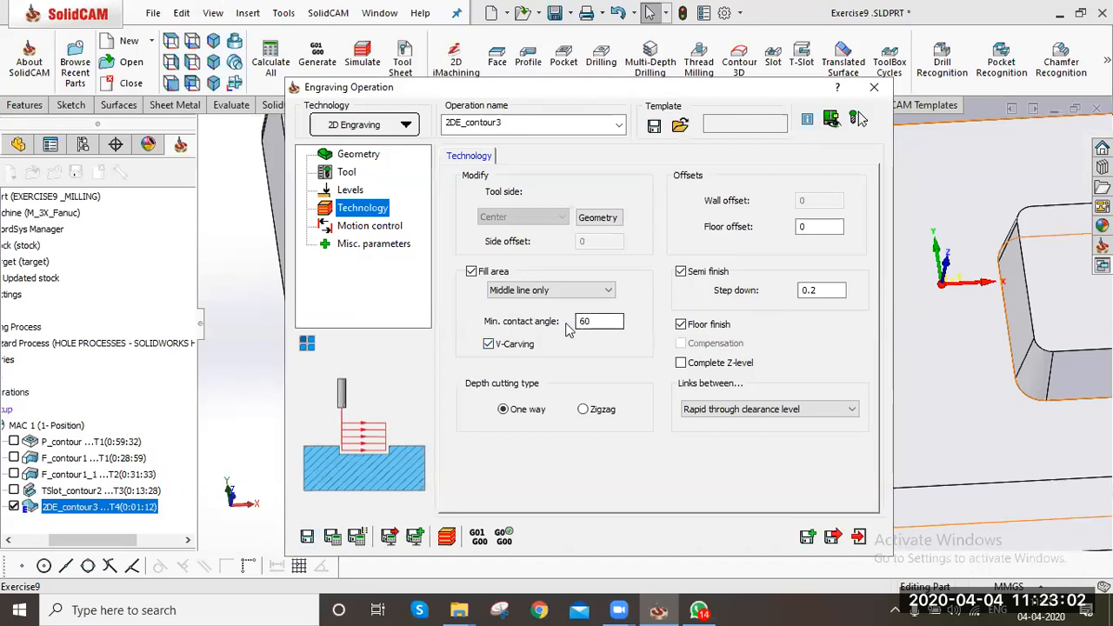
click(648, 100)
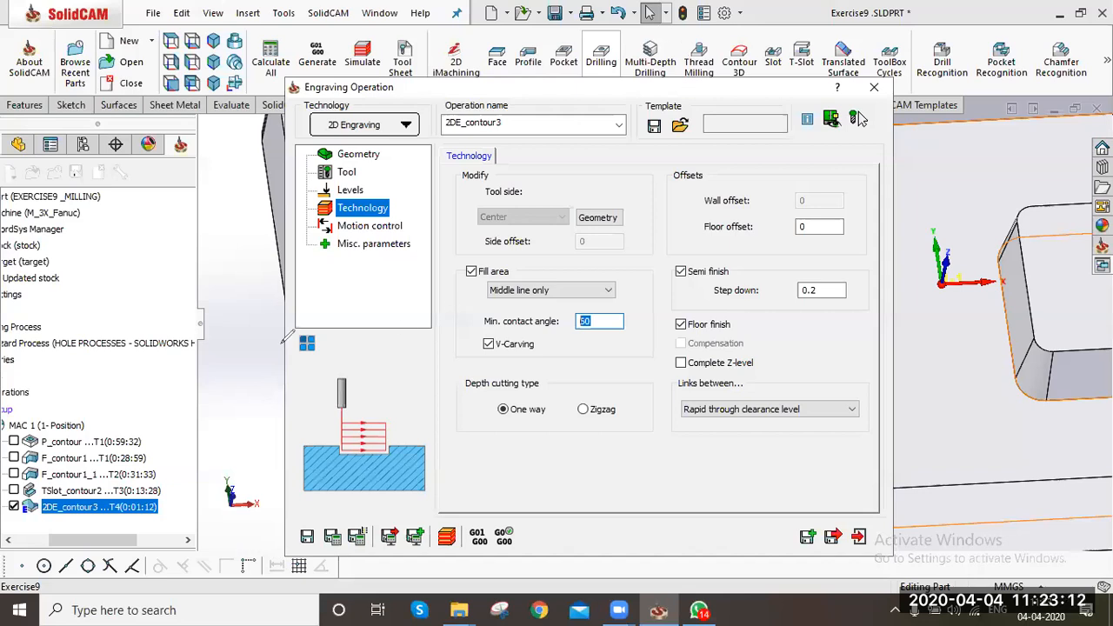
mouse_move(302, 387)
mouse_down()
mouse_move(316, 387)
mouse_move(355, 280)
mouse_up()
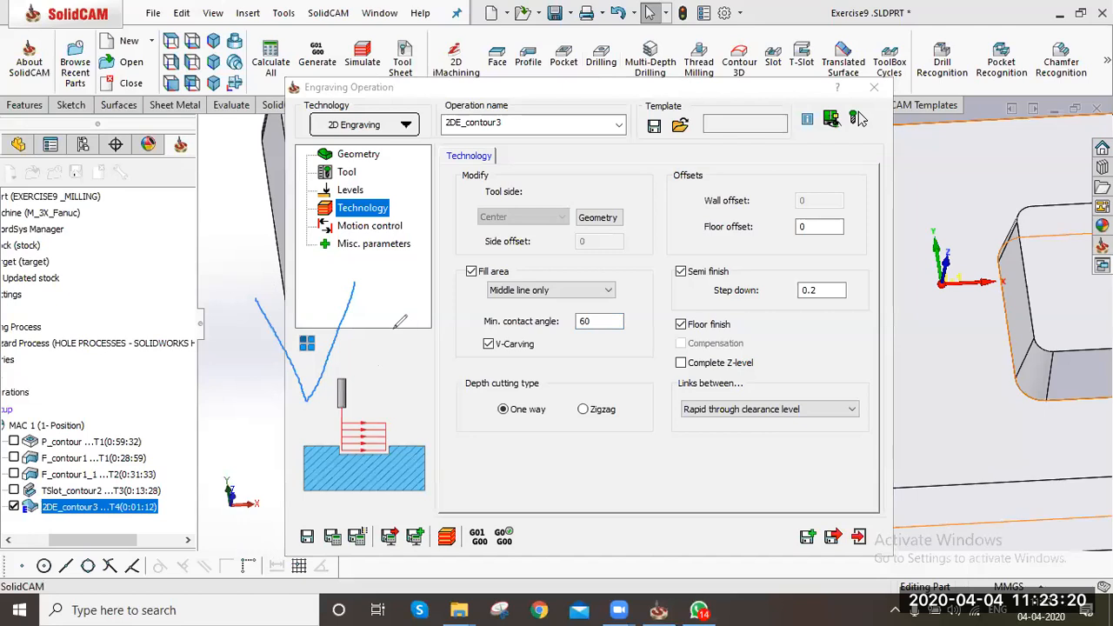
drag(398, 336, 407, 355)
drag(418, 376, 476, 319)
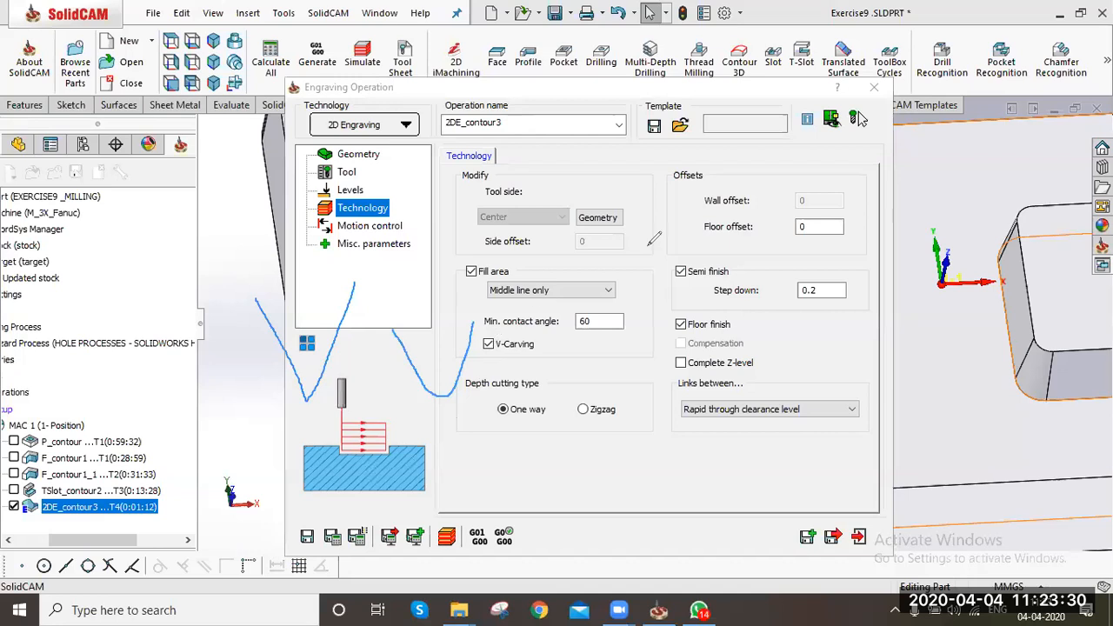
click(628, 34)
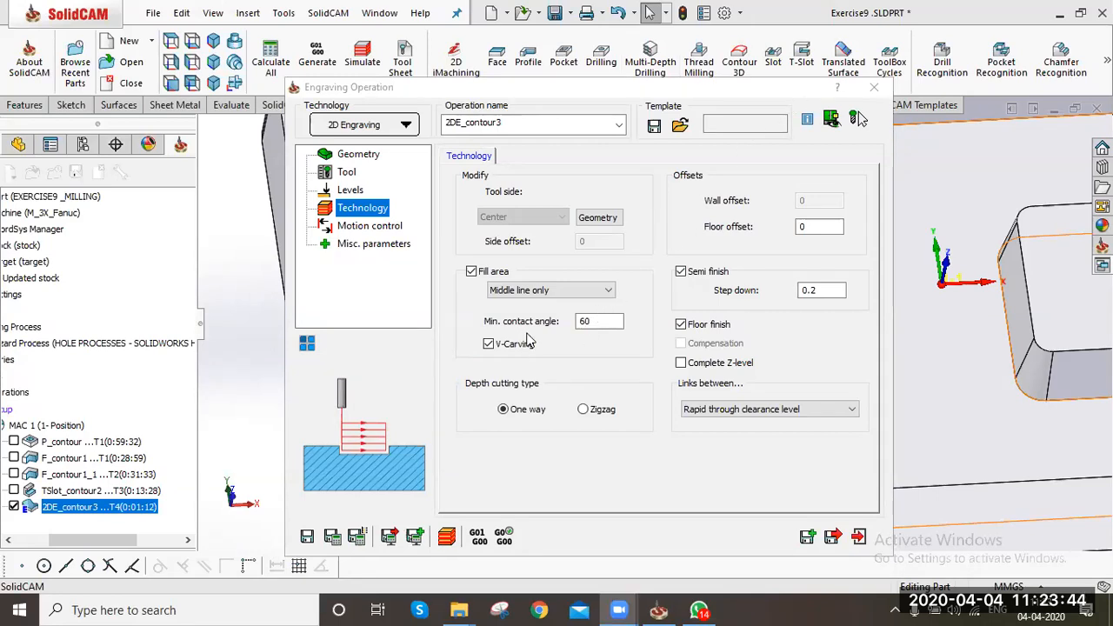
Save and calculate the 2D engraving operation with V-Carving
click(641, 269)
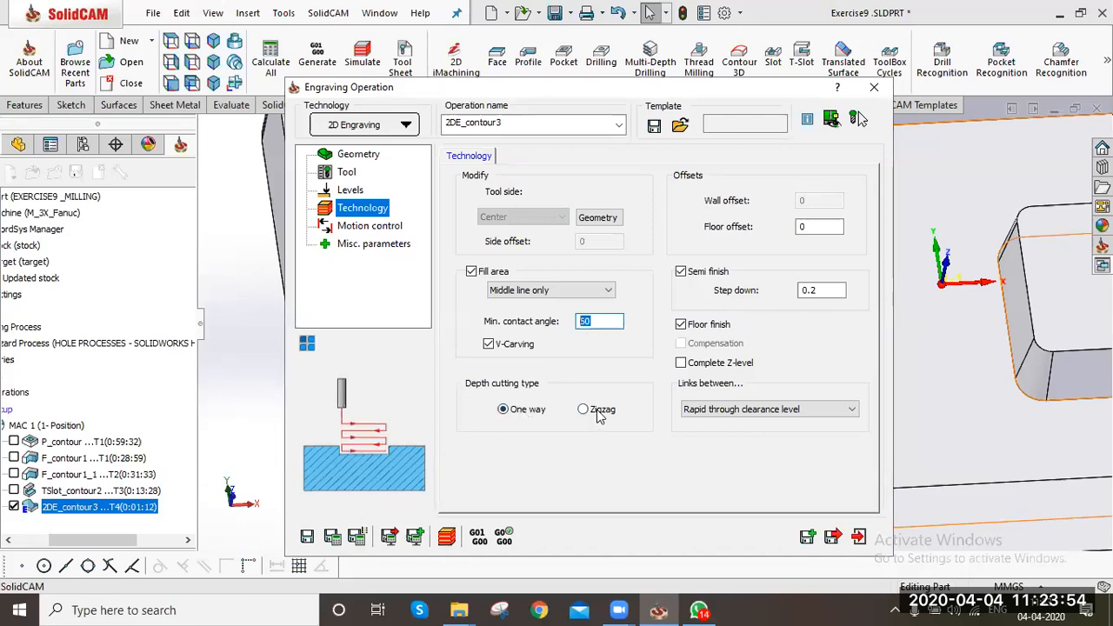
click(334, 537)
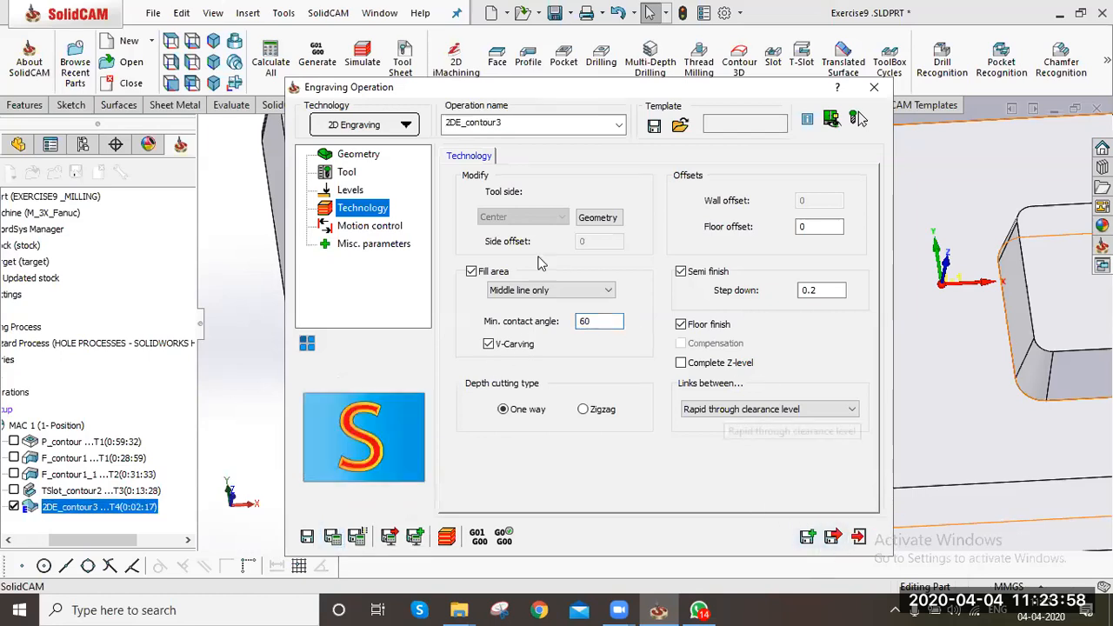
Switch the engraving to 3D Engraving on the target geometry with Parallel to surface semi finish, and save and calculate it
click(390, 159)
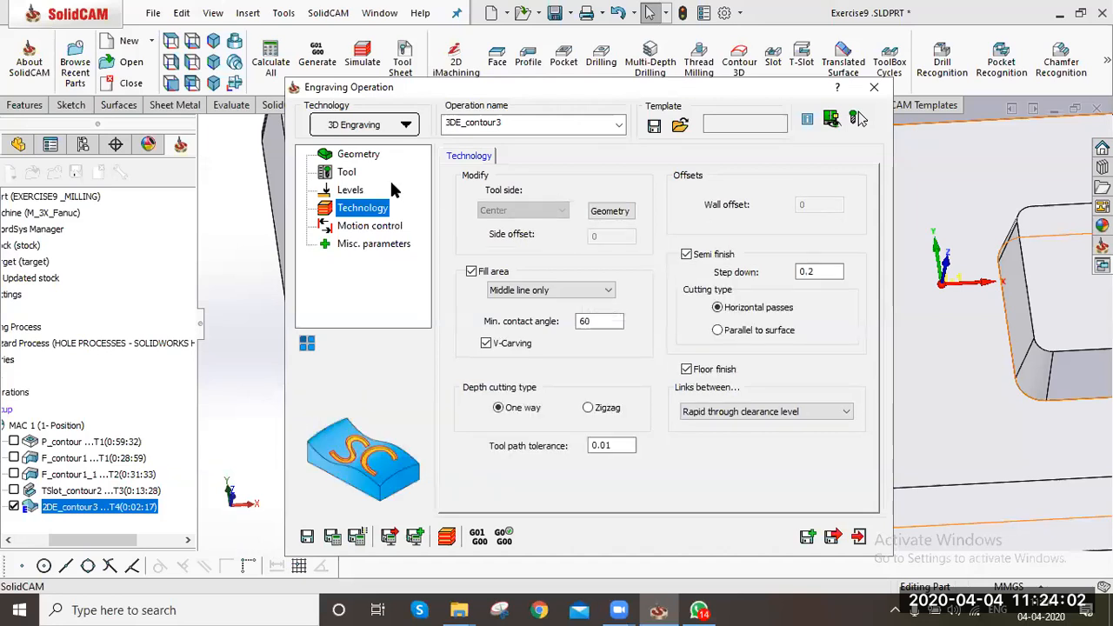
click(359, 154)
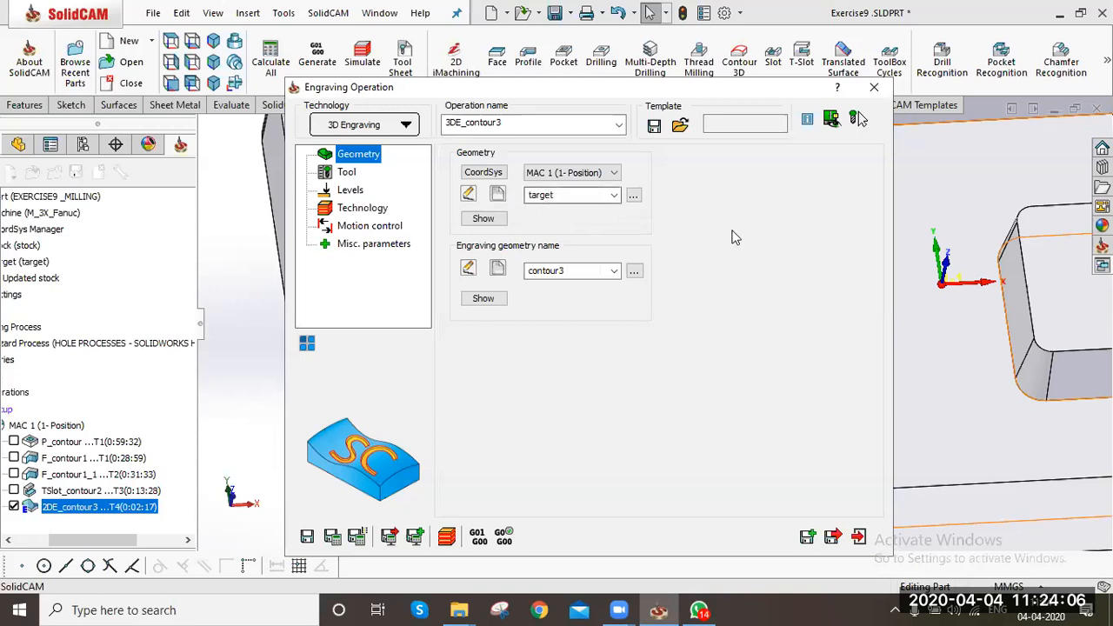
click(483, 218)
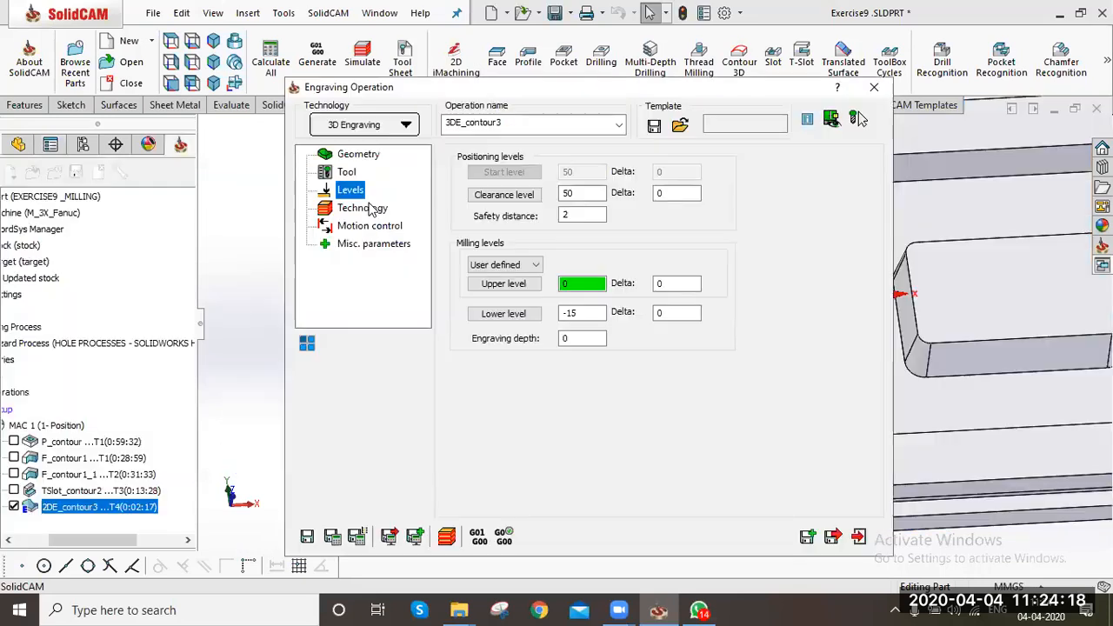
click(372, 210)
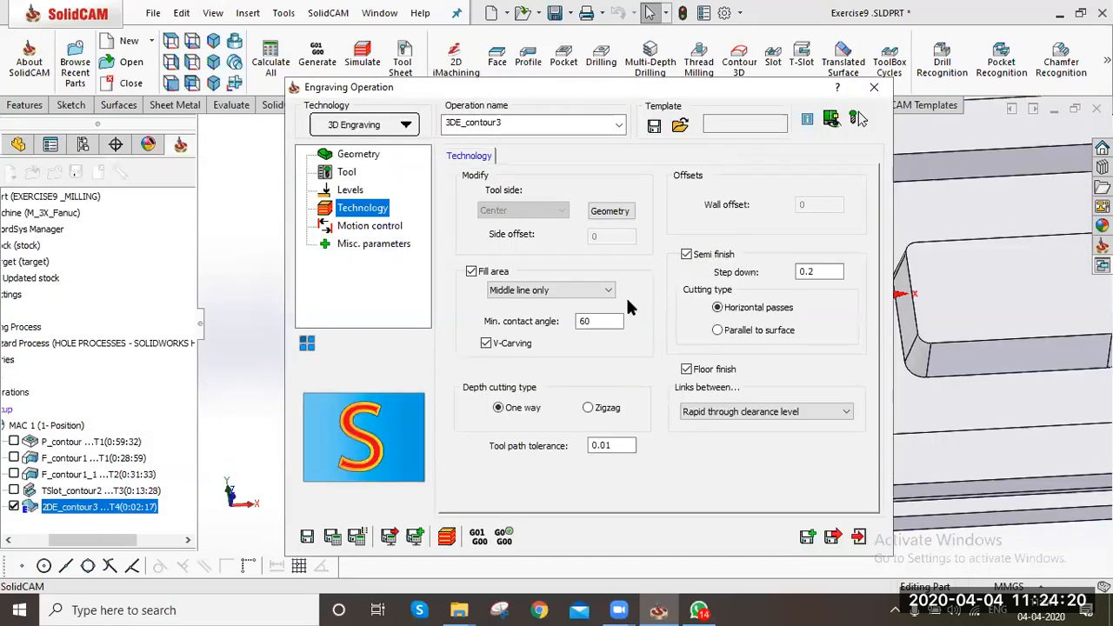
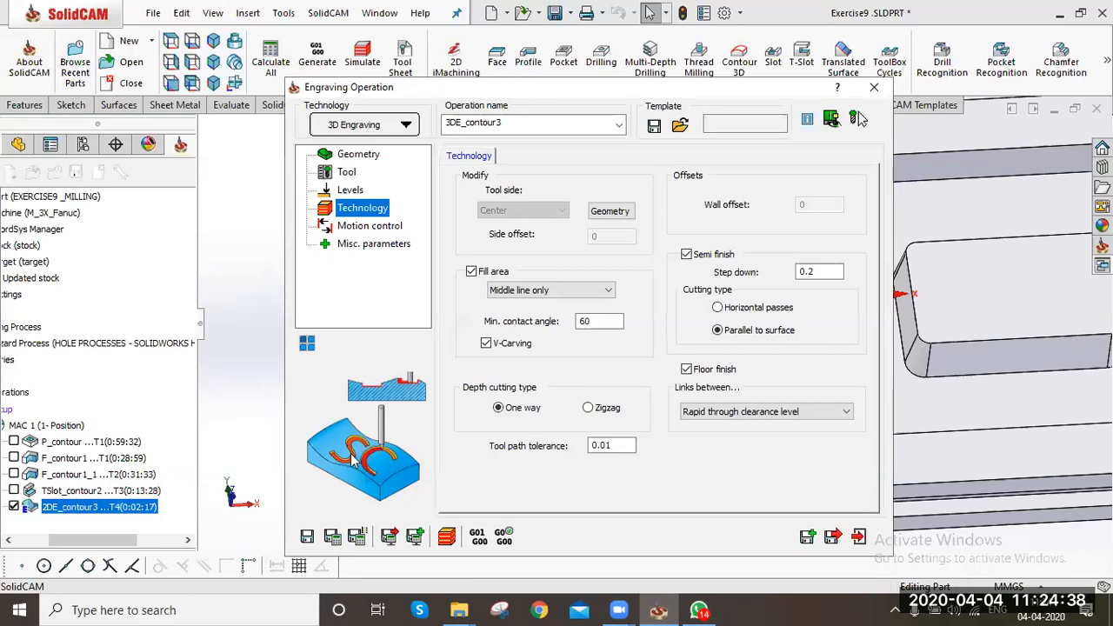
click(718, 307)
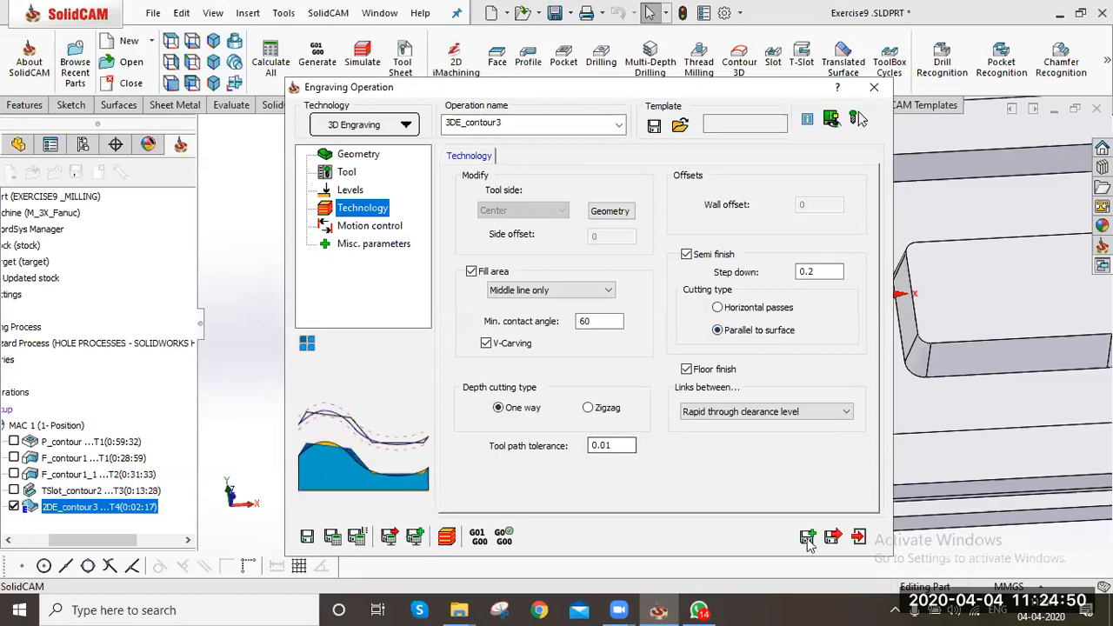
click(859, 537)
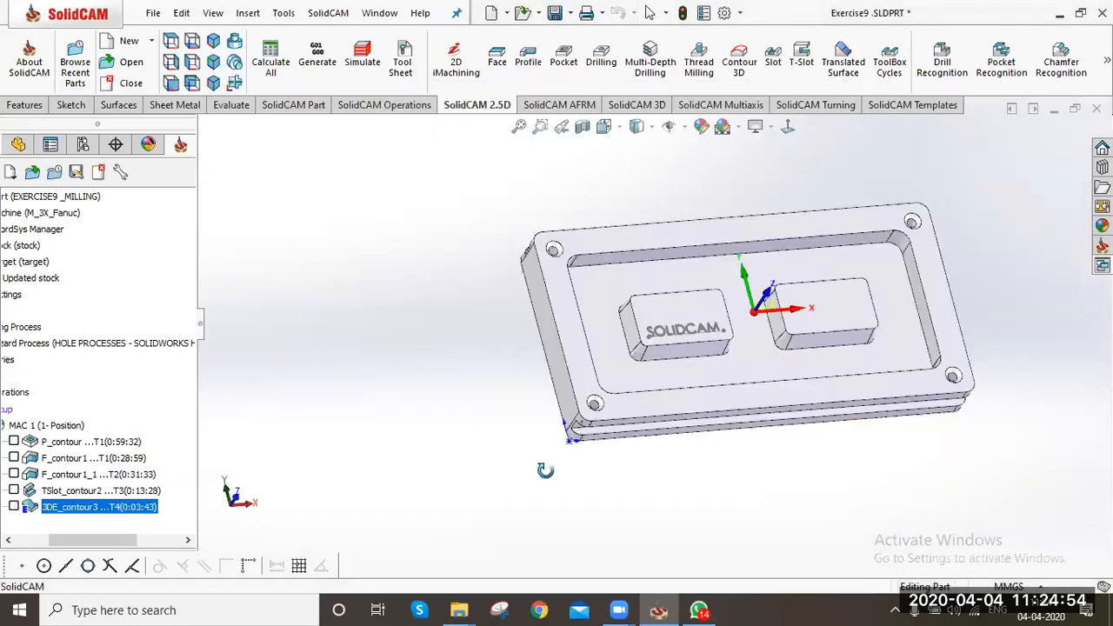
Add a Profile milling operation and define its geometry as a single chain along the plate's long front edge
right_click(107, 505)
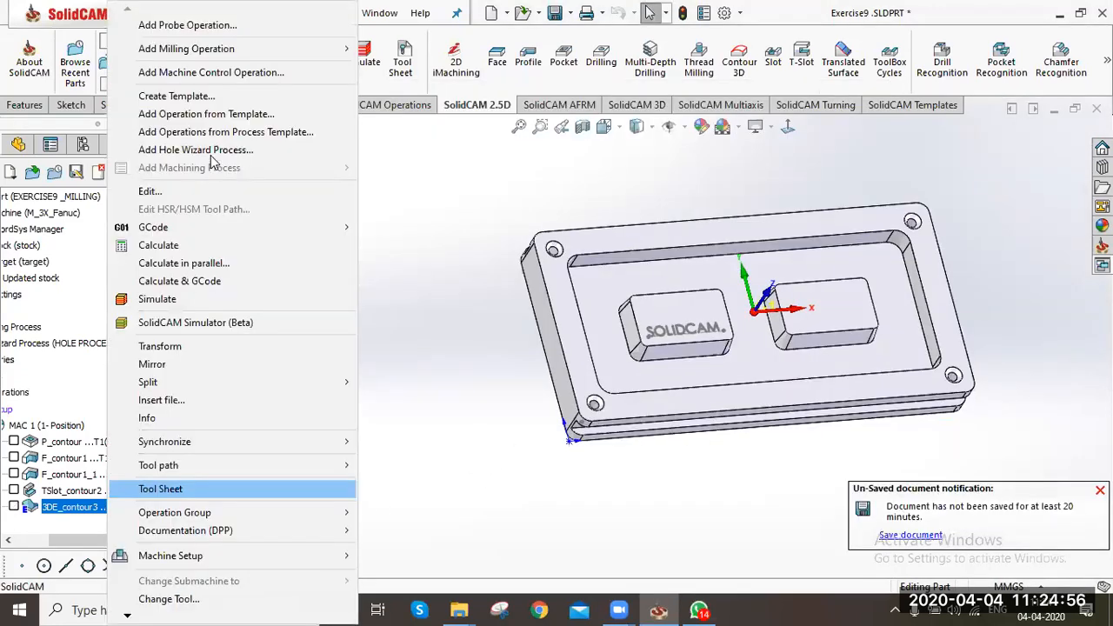
mouse_move(261, 51)
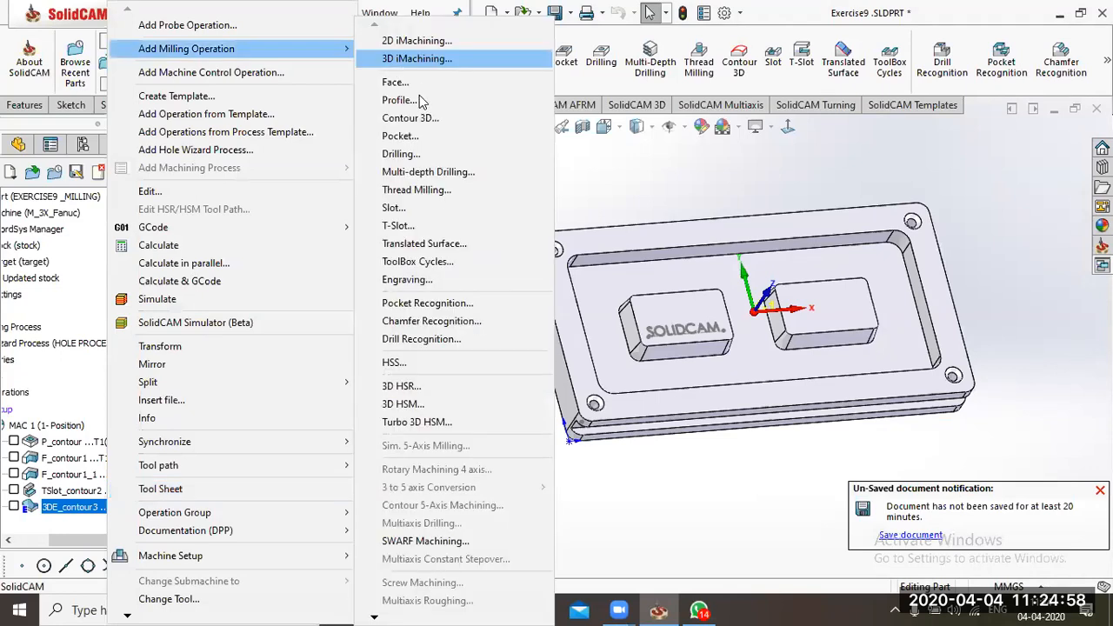
click(425, 103)
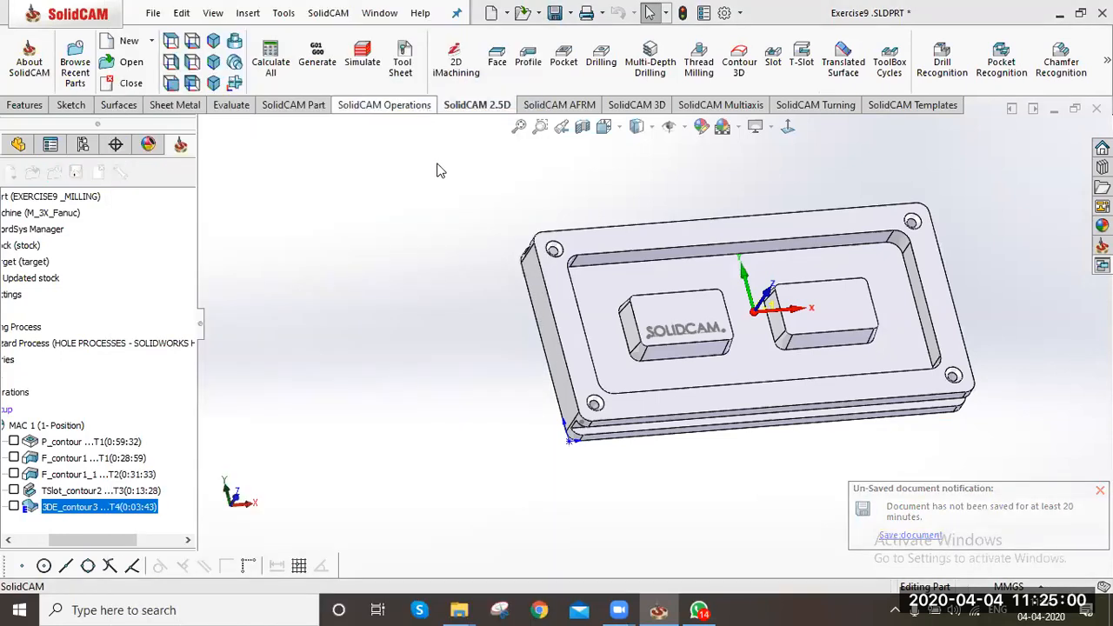
click(504, 196)
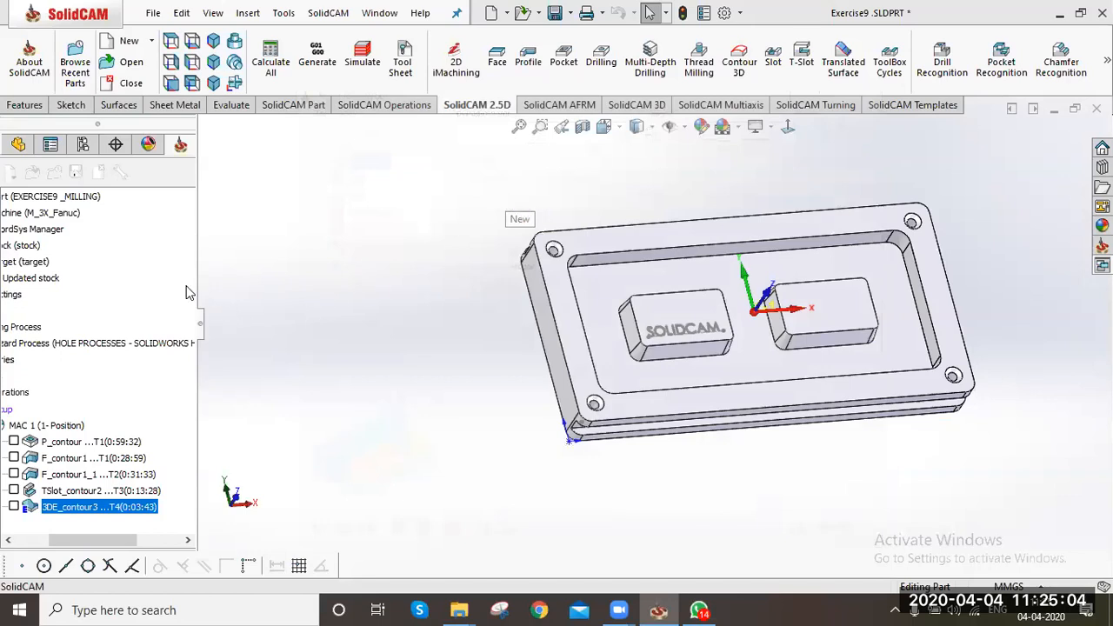
click(633, 423)
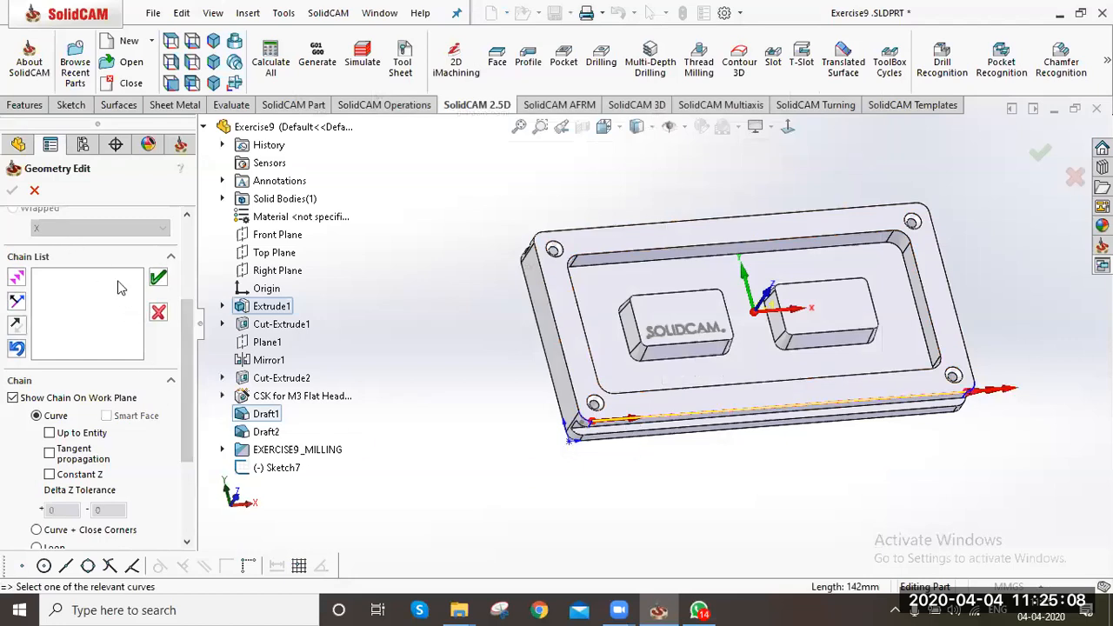
click(158, 280)
click(13, 191)
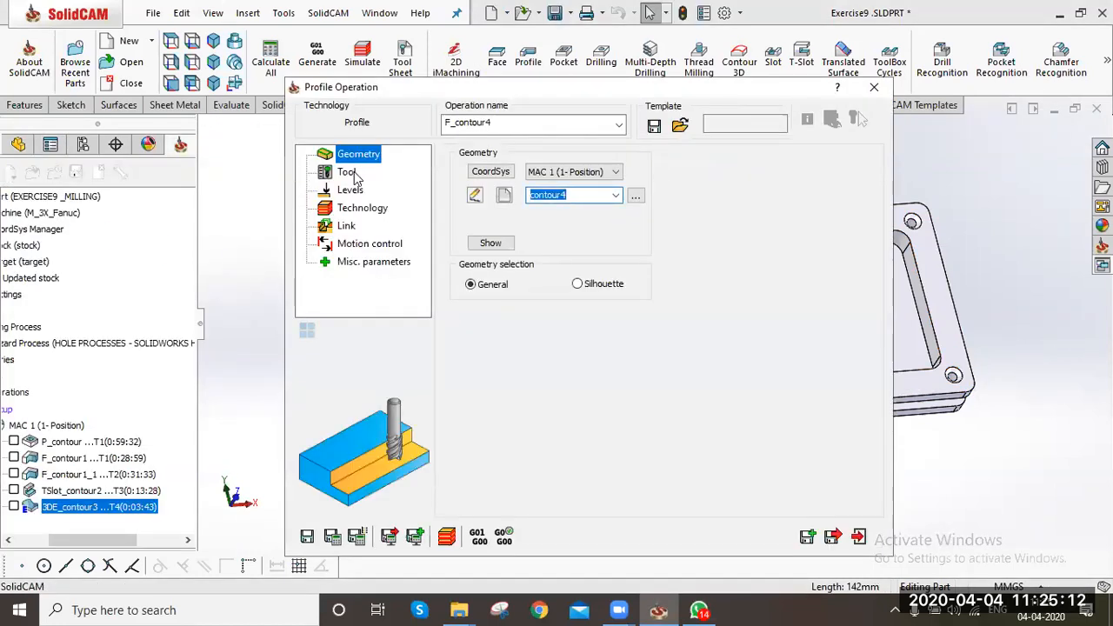
Assign the 10 mm end mill to the profile and pick the plate's underside for a profile depth of 15
click(348, 172)
click(509, 404)
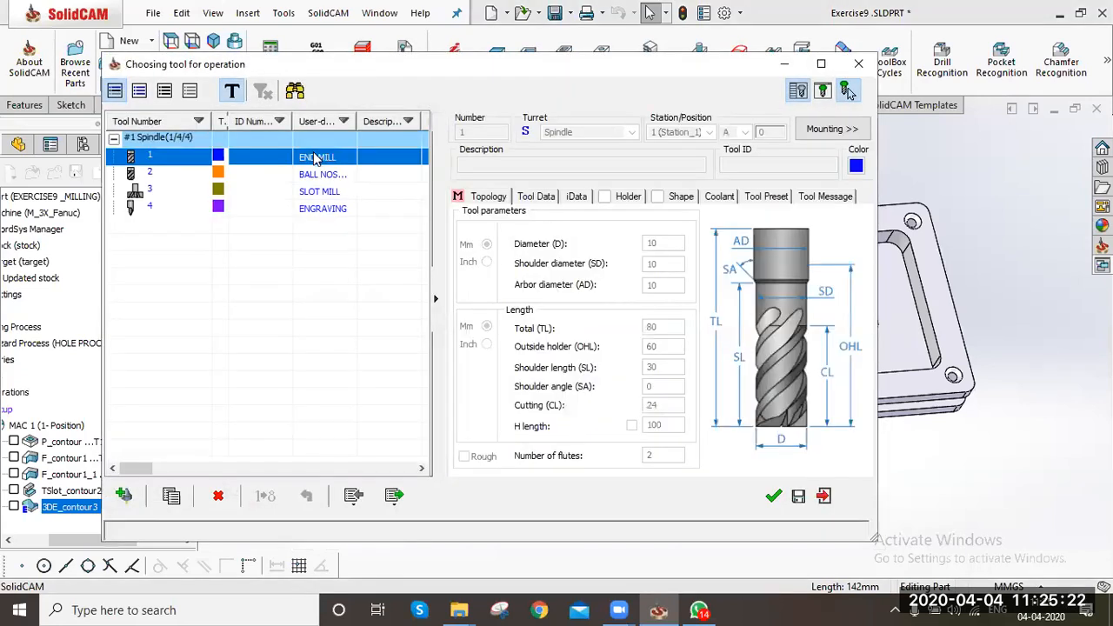
double_click(316, 159)
click(350, 190)
click(504, 402)
click(851, 252)
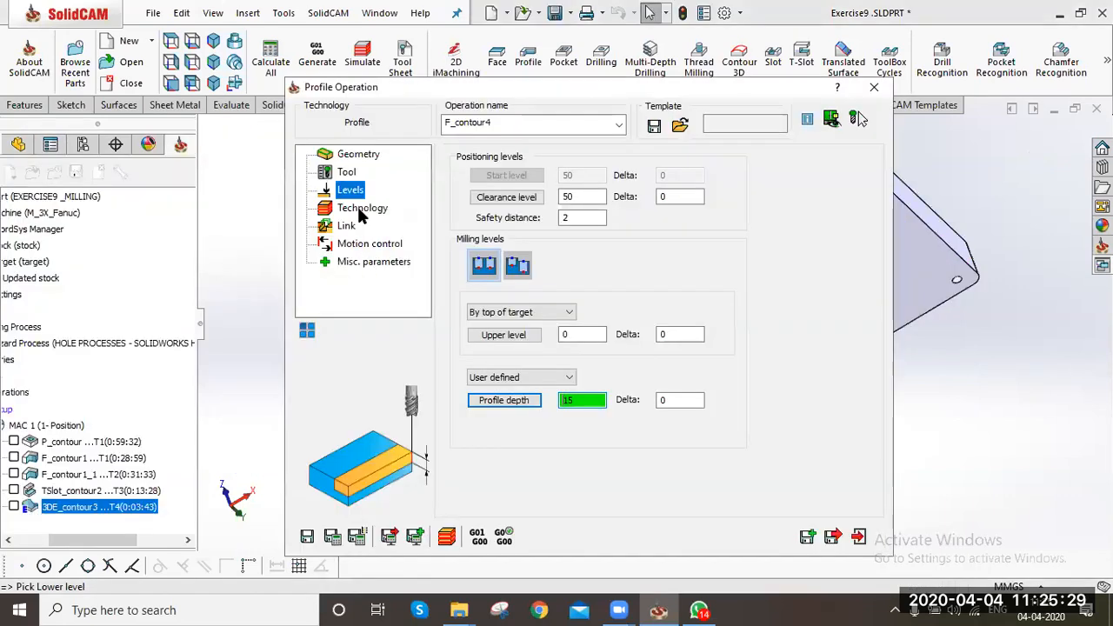
Set the profile's tool side to Right and its finish step down to 1, and save and calculate the operation
click(360, 207)
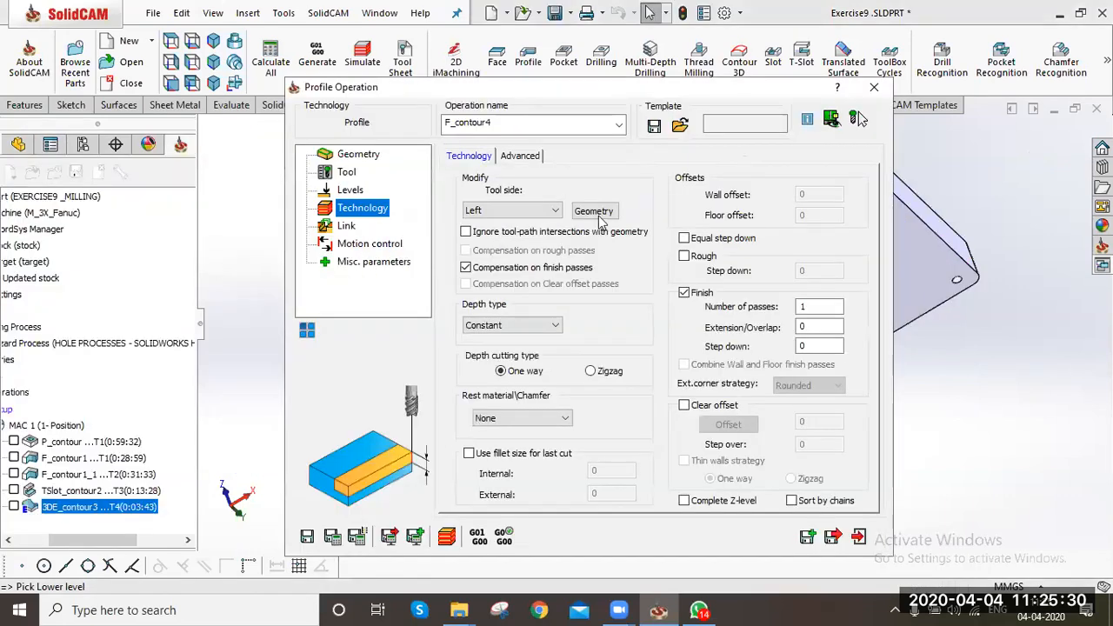
click(596, 214)
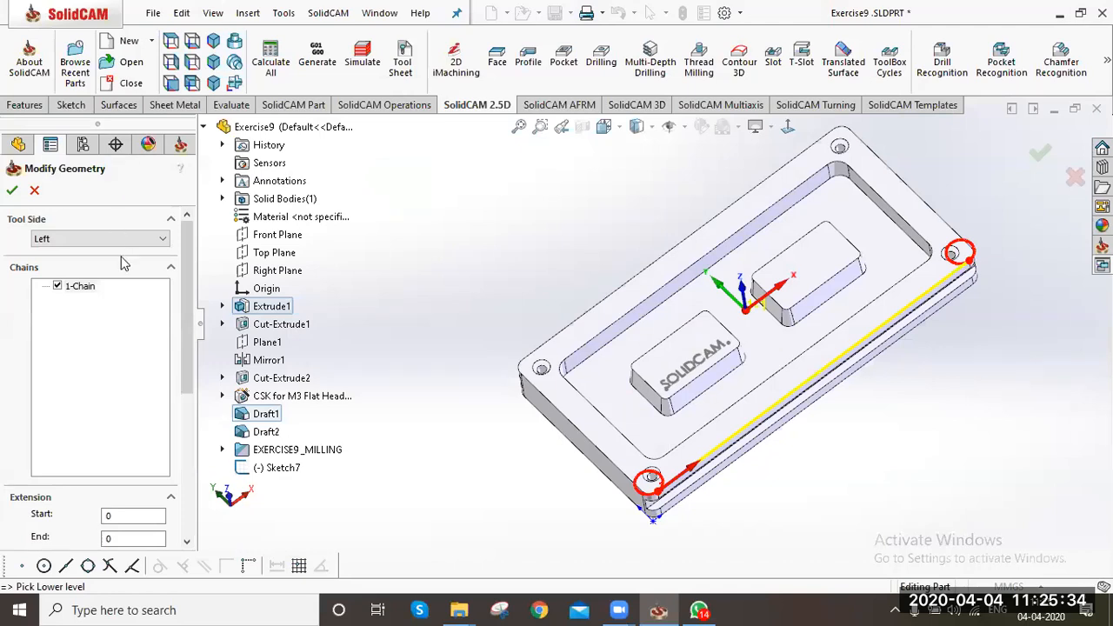
click(11, 195)
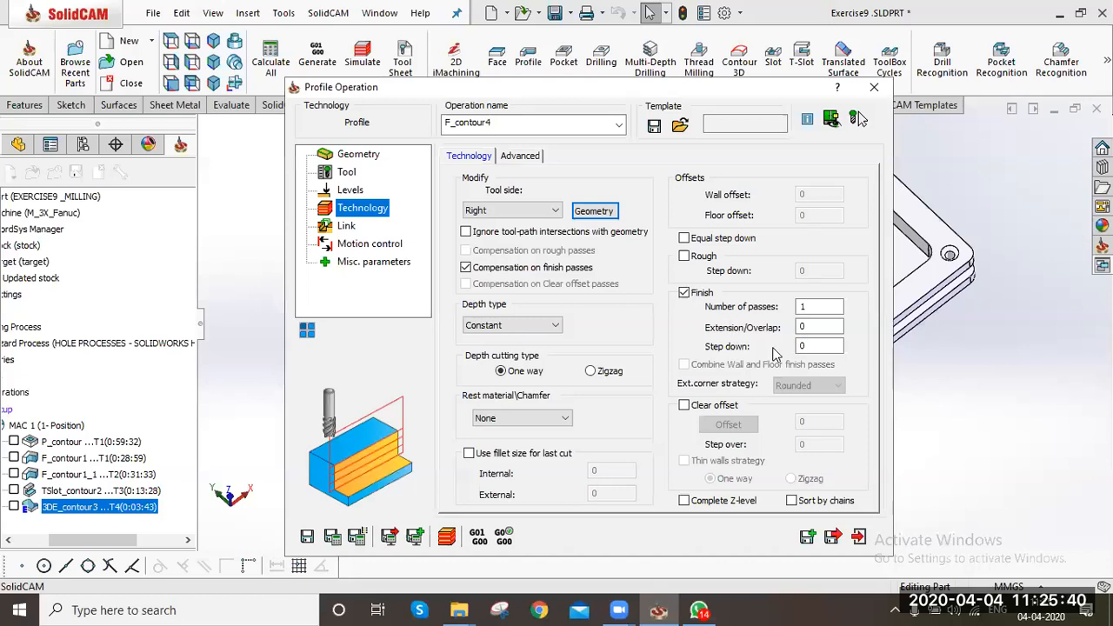
click(817, 346)
text(1)
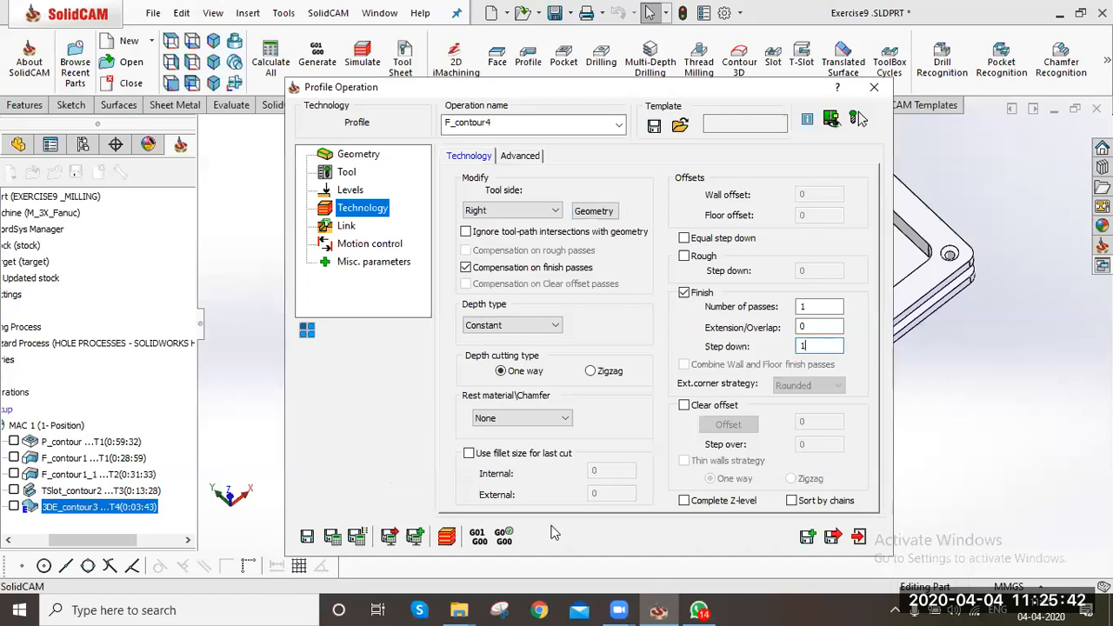
click(330, 537)
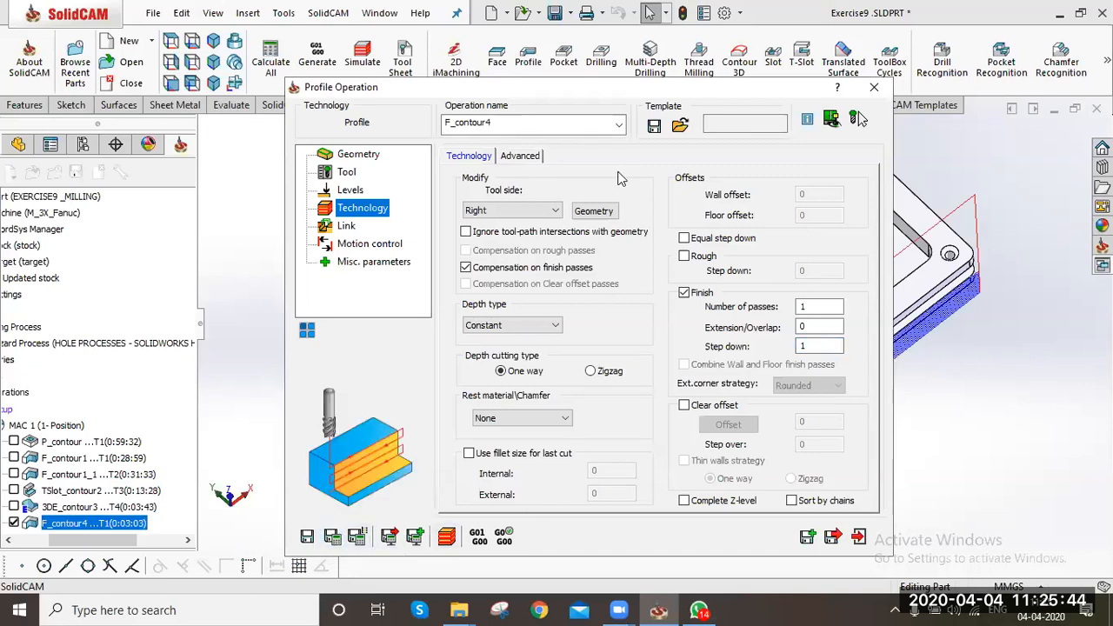
Examine the calculated tool path beside the plate's front edge and simulate the profile operation in SolidVerify
double_click(615, 86)
ctrl+middle_drag(769, 446, 725, 423)
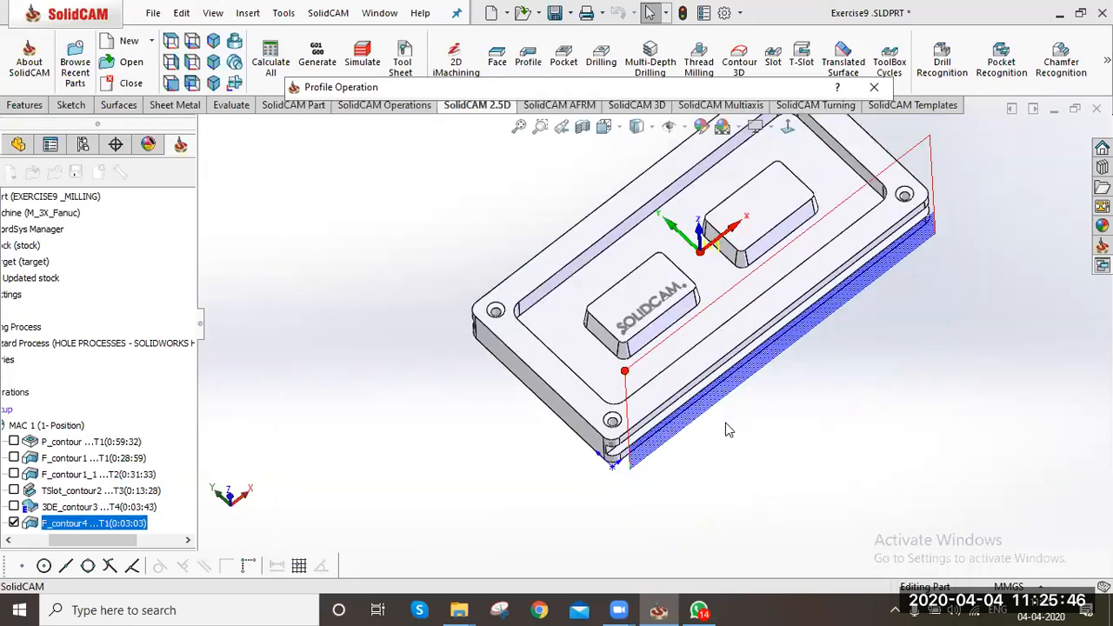
middle_drag(739, 354, 735, 365)
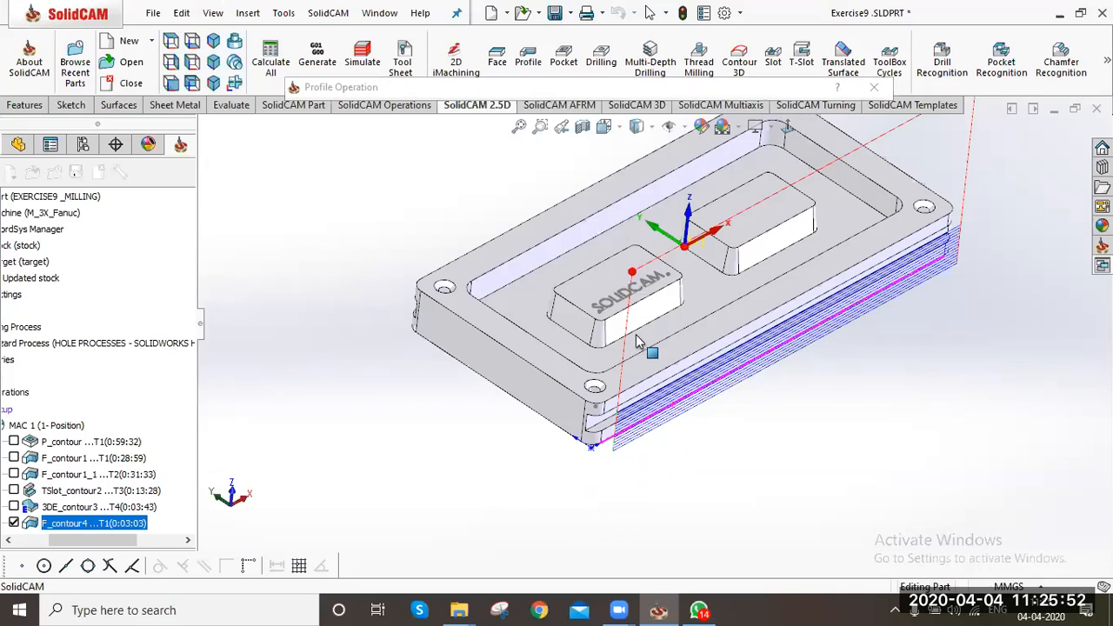
middle_drag(852, 425, 867, 317)
scroll(866, 317, up, 2)
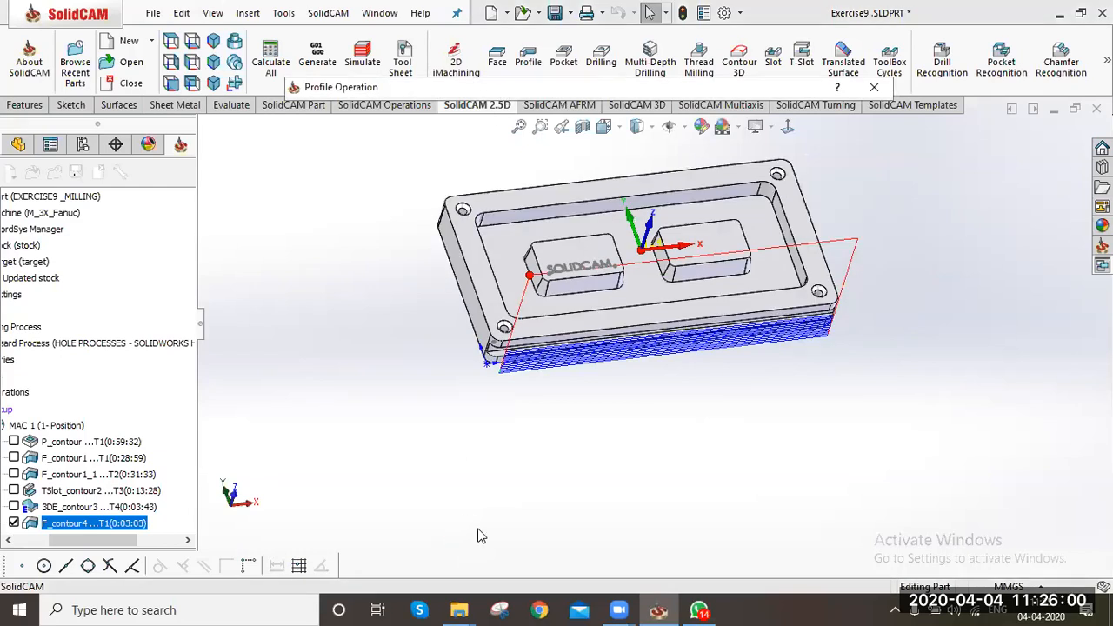
click(300, 265)
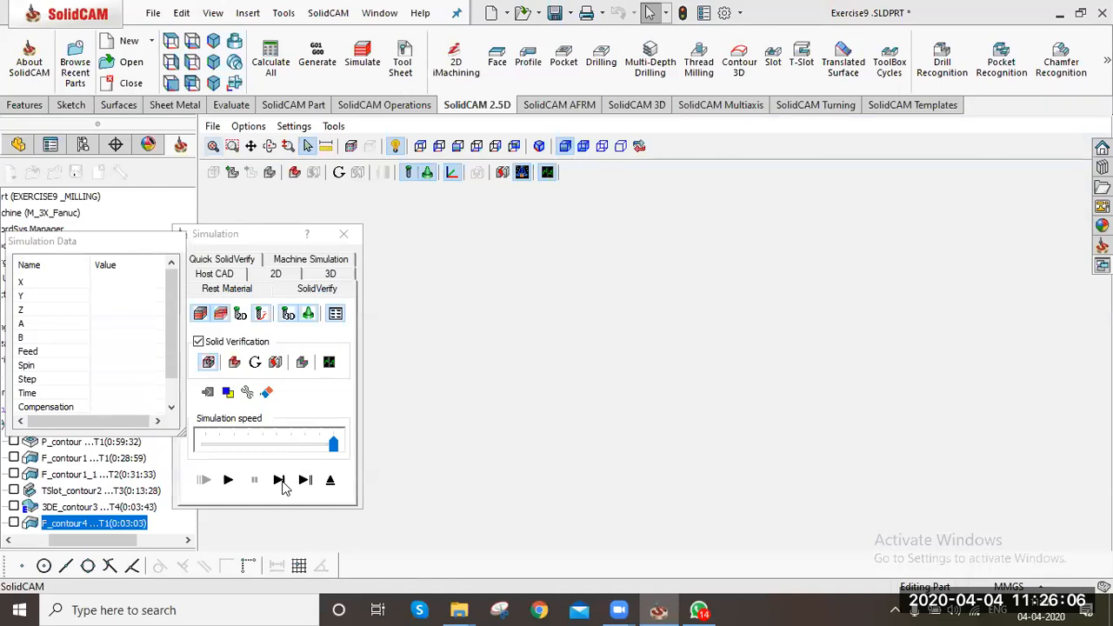
click(279, 480)
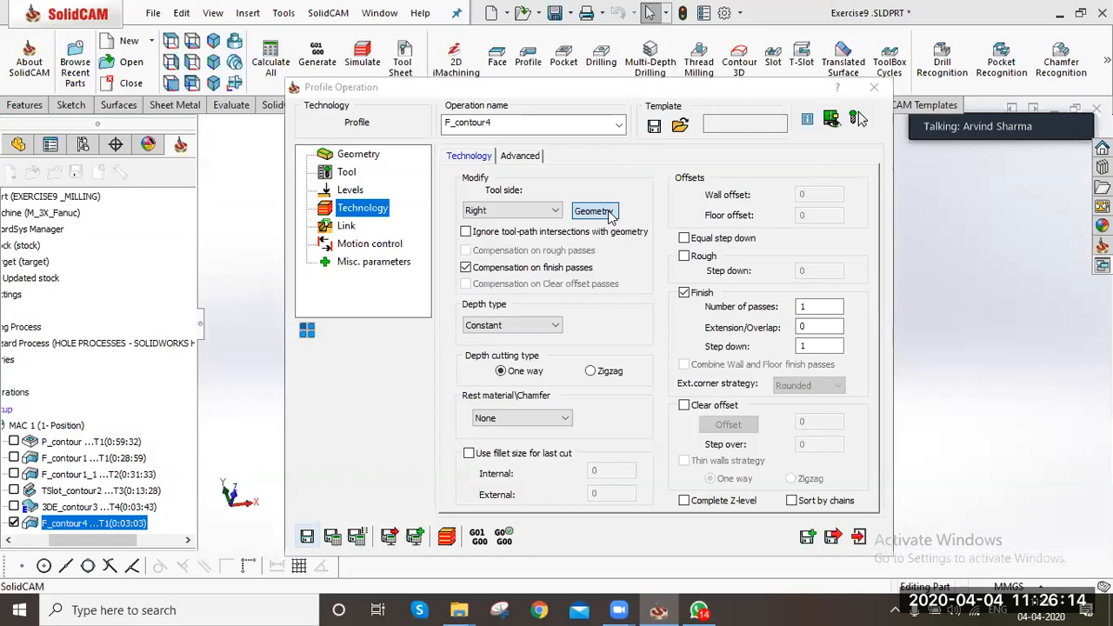
Extend the profile chain by 20 at both its start and its end
click(609, 210)
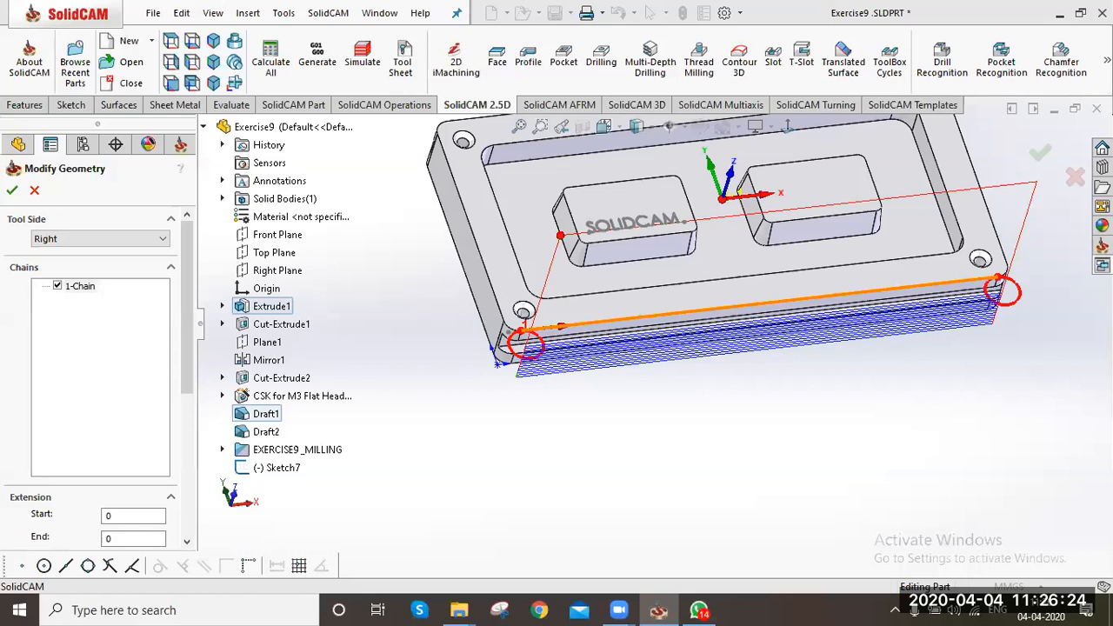
scroll(100, 380, down, 3)
double_click(133, 394)
text(20)
double_click(128, 418)
text(20)
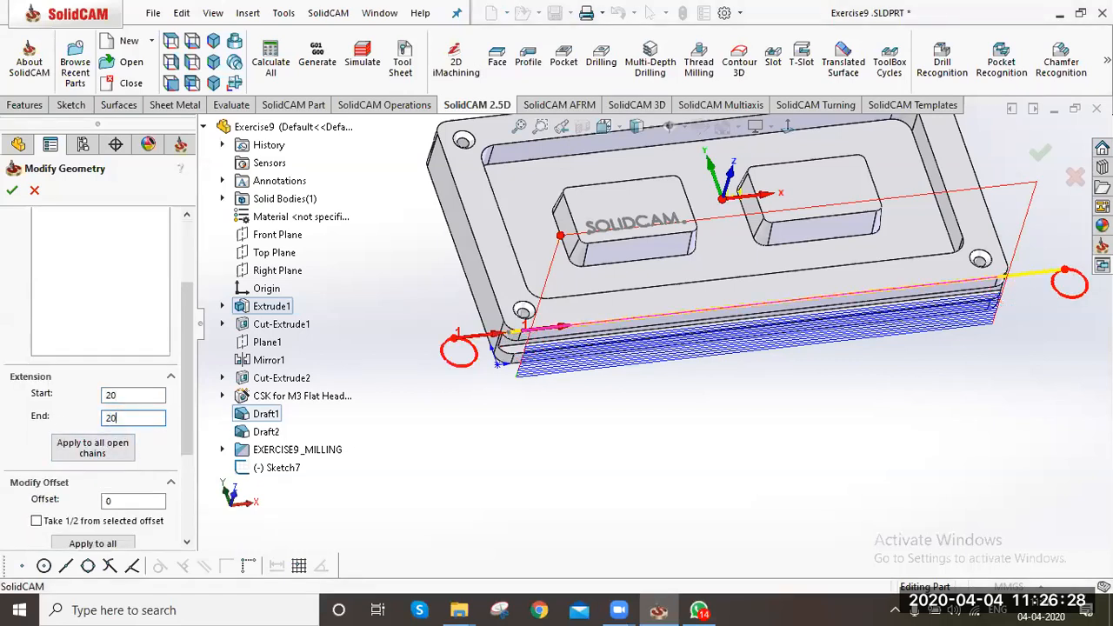
click(10, 191)
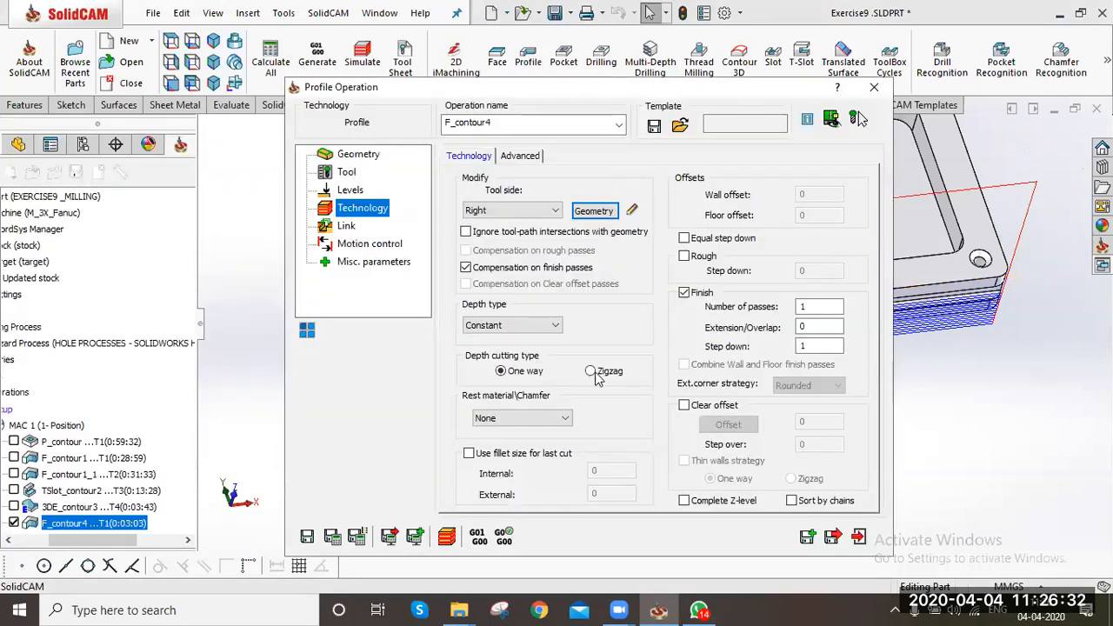
Set the profile's depth cutting type to Zigzag, and calculate and simulate the operation
click(595, 377)
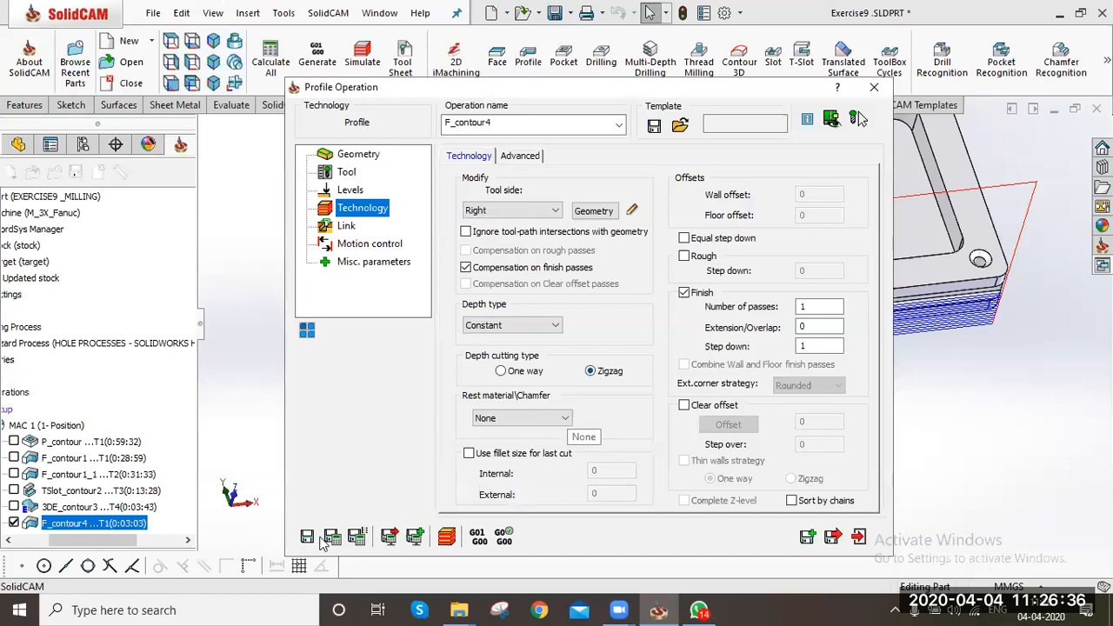
click(446, 539)
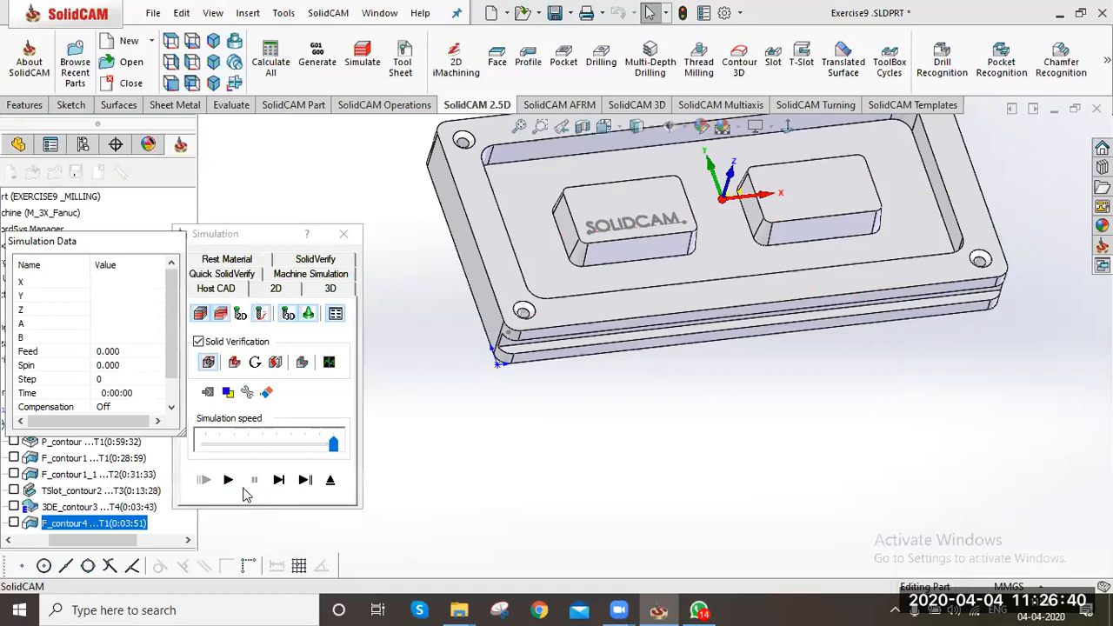
click(331, 482)
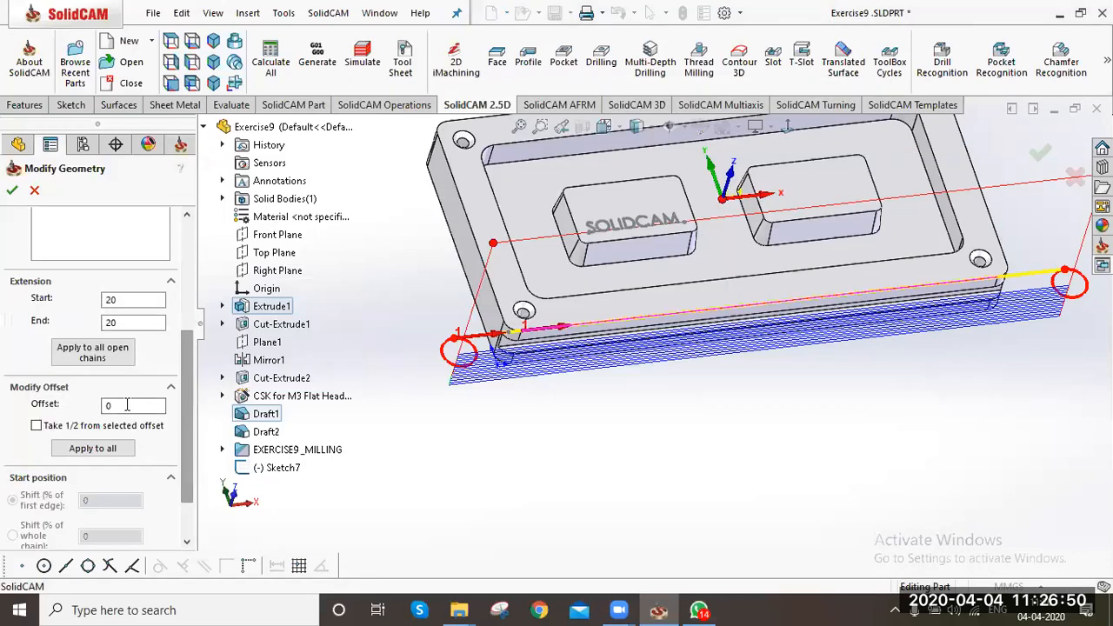
Offset the profile chain along the plate's front edge by 5 and accept the modified geometry
drag(117, 405, 94, 403)
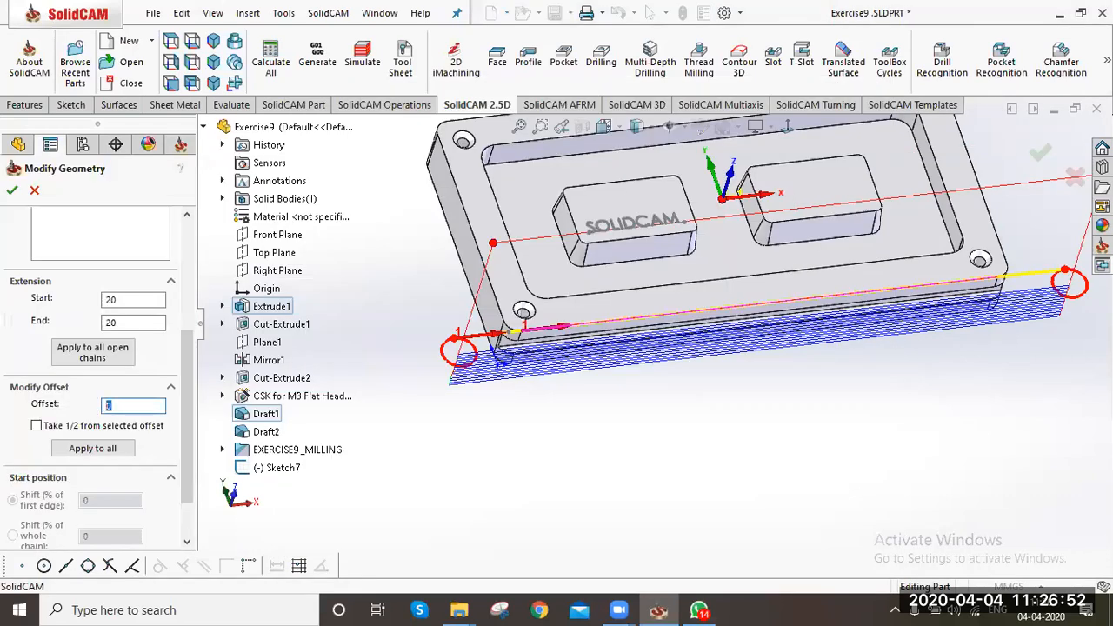
text(5)
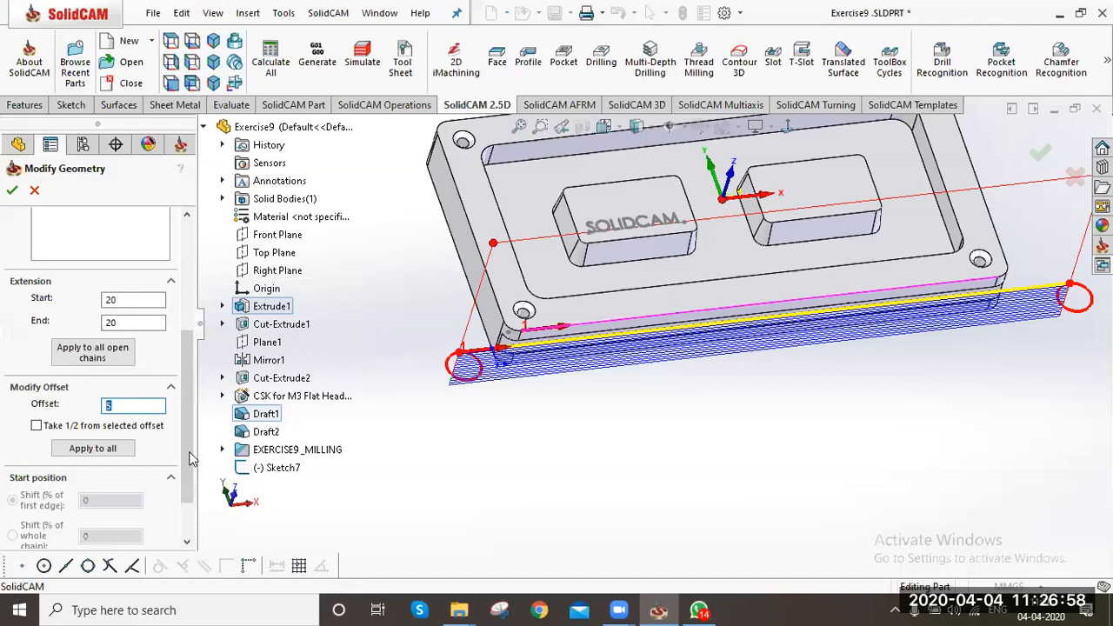
click(13, 193)
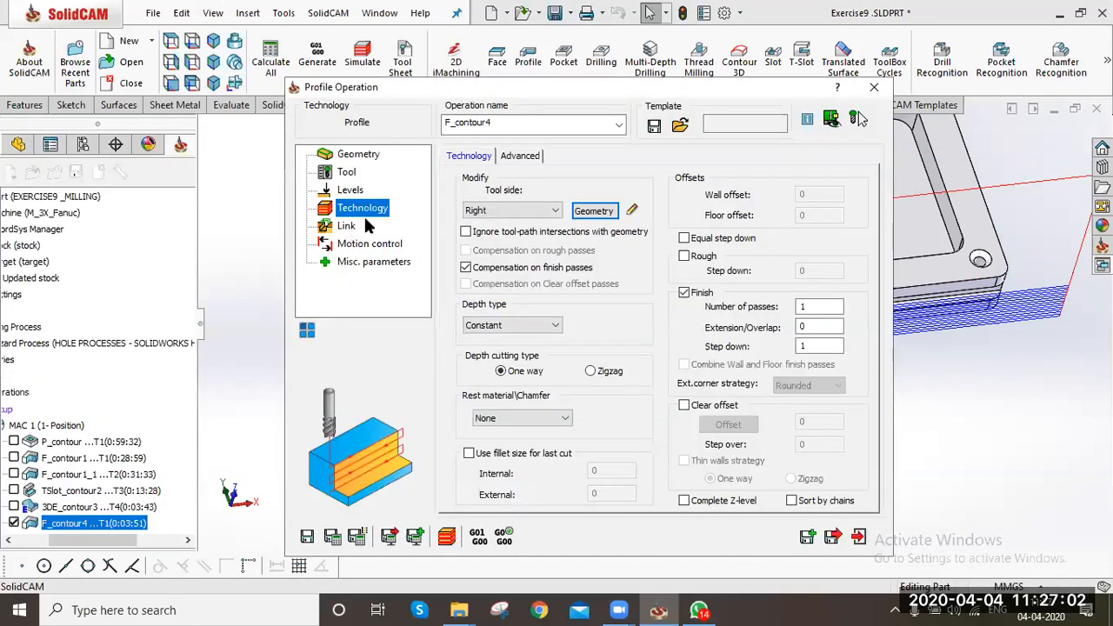
Examine the profile operation's options for linking between passes and compare them with the calculated tool path
click(368, 225)
drag(501, 89, 426, 82)
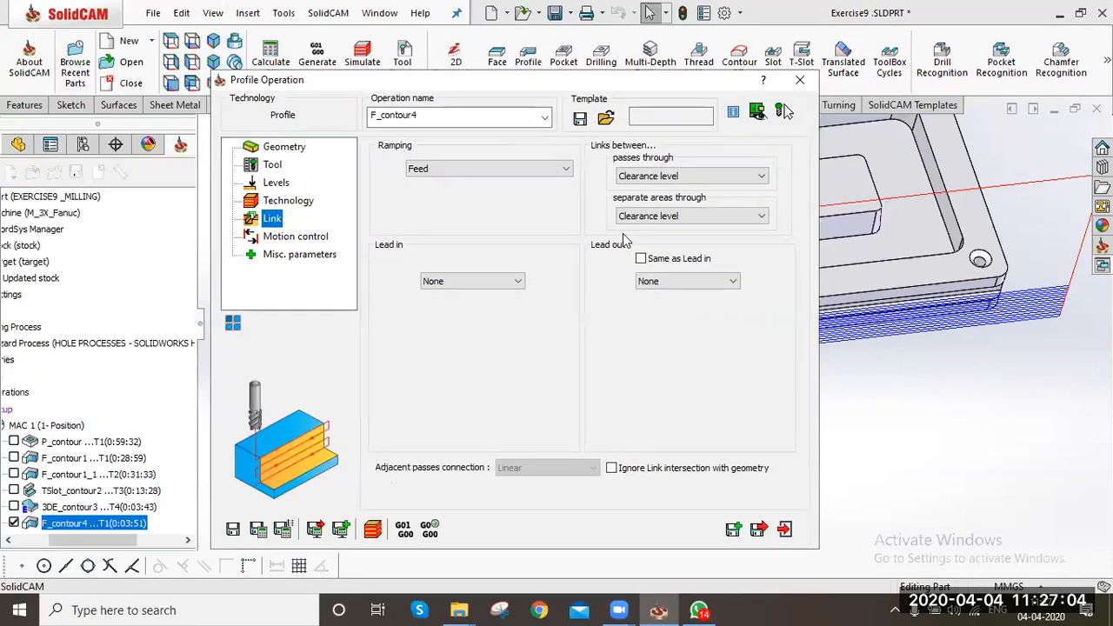
click(641, 177)
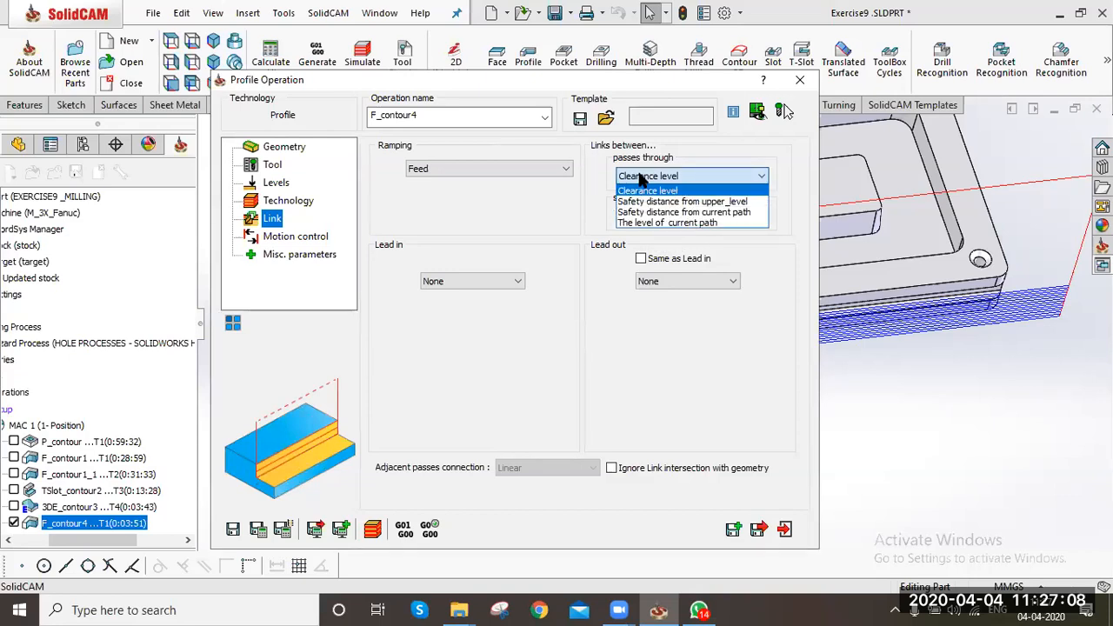
click(628, 87)
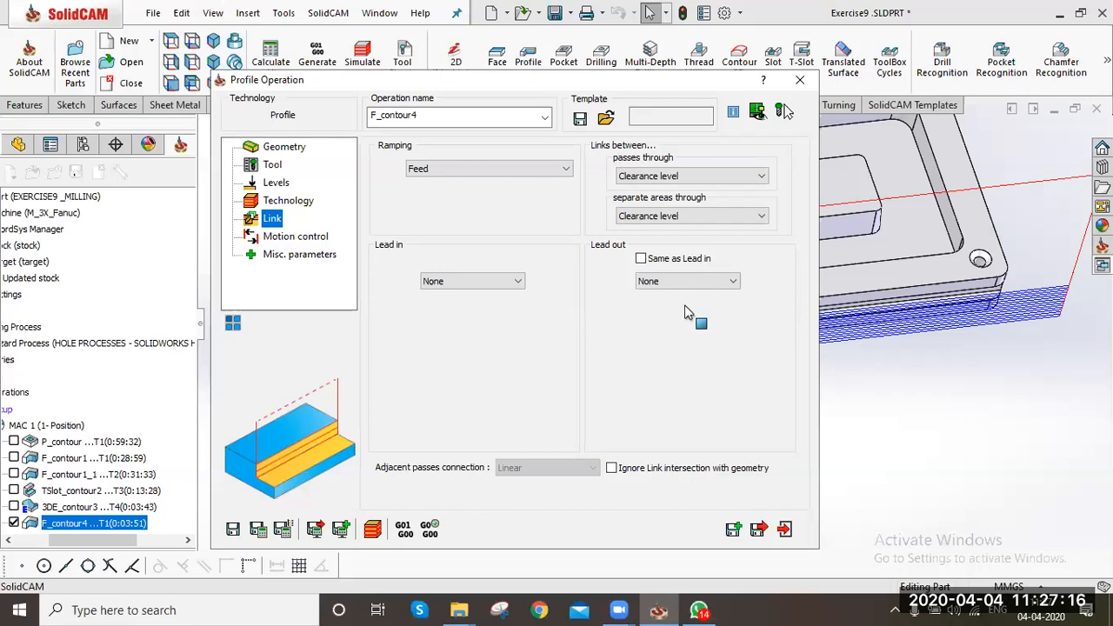
scroll(885, 333, up, 2)
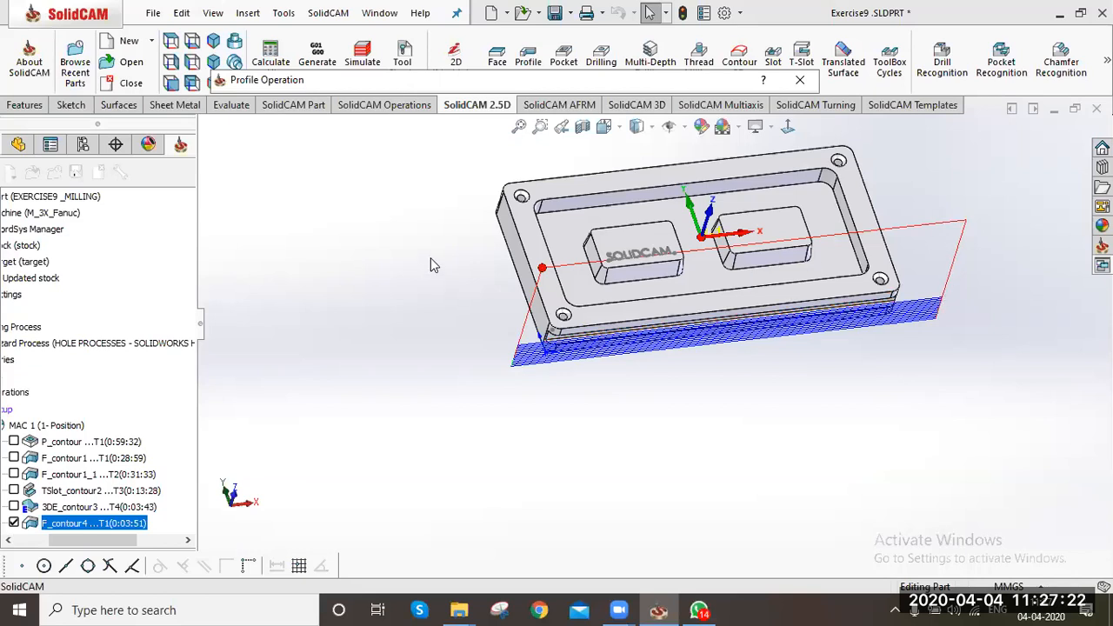
click(621, 76)
Check the safety distance, link the profile passes through Safety distance from upper_level, and calculate the operation
click(658, 176)
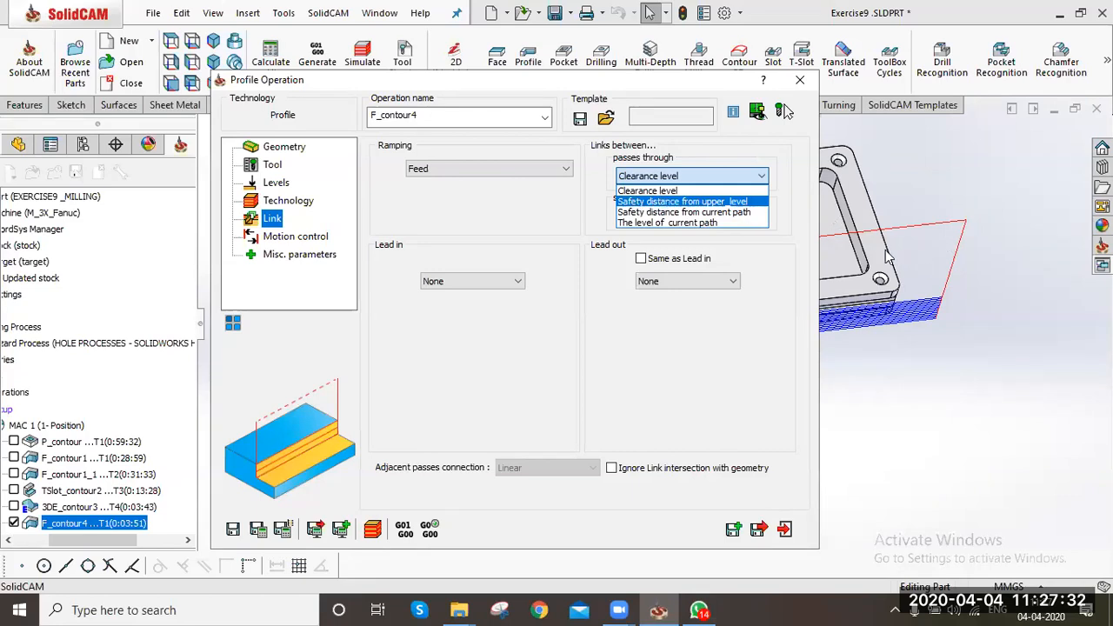
click(278, 178)
click(280, 200)
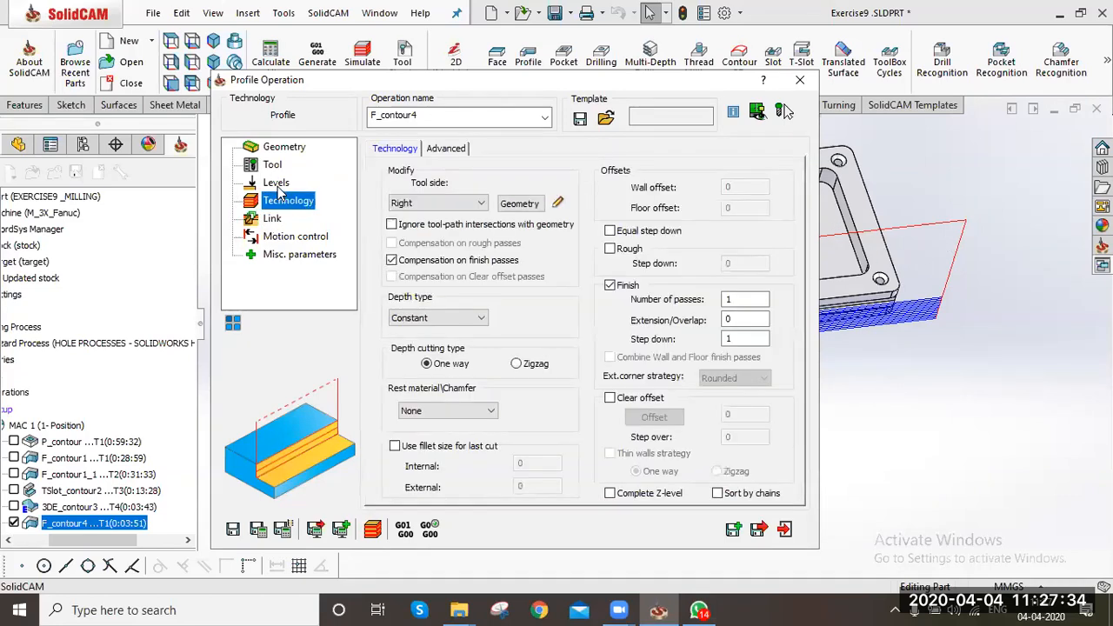
click(277, 184)
click(498, 211)
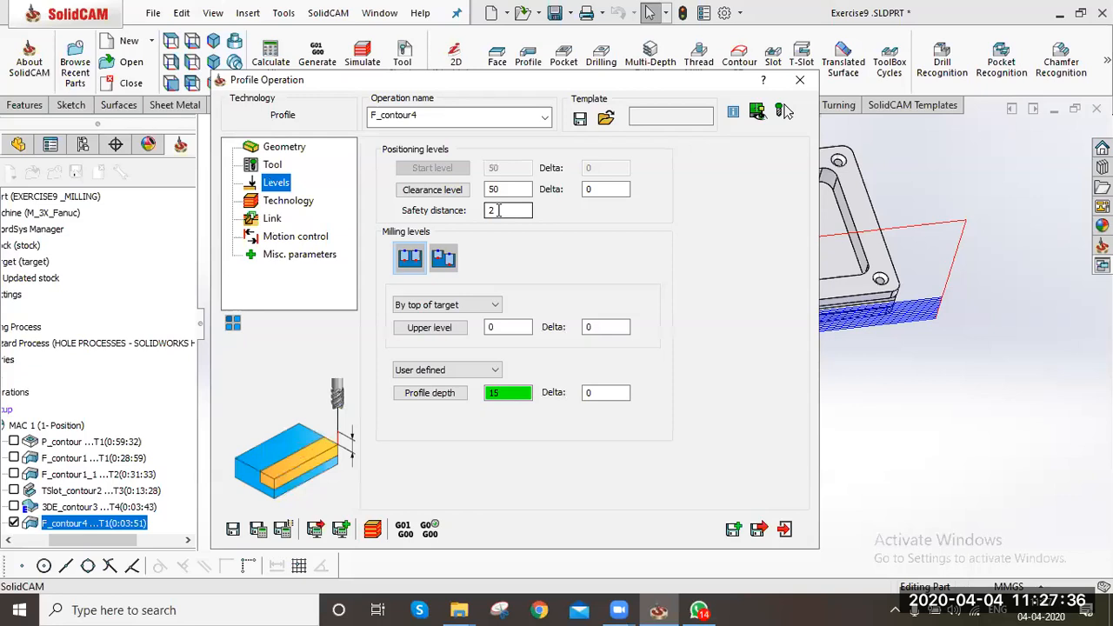
click(279, 215)
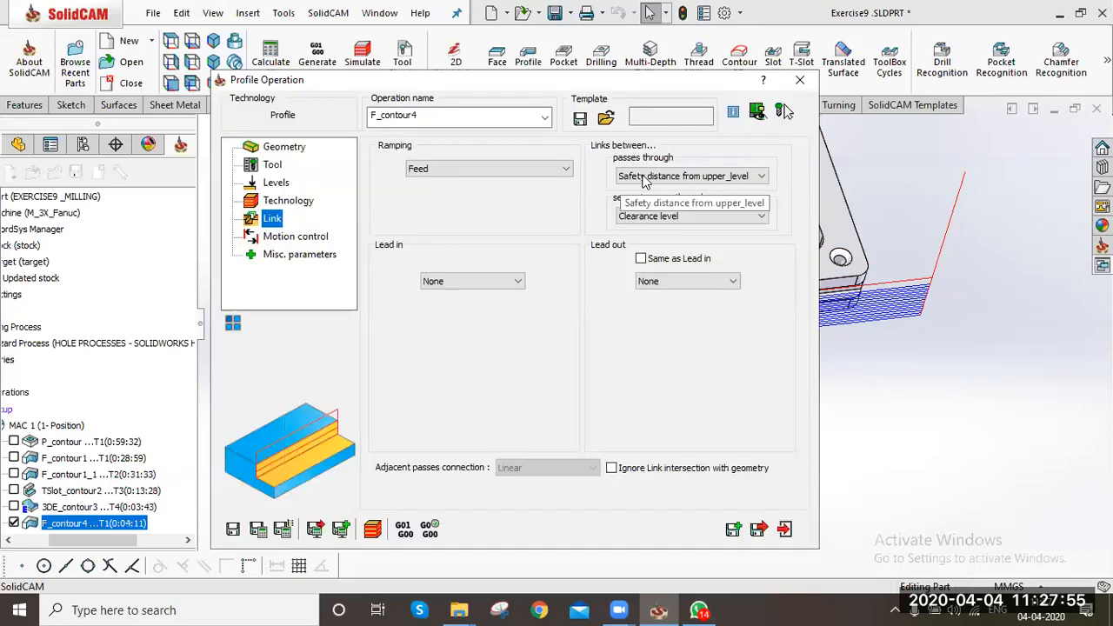
Link the profile passes through Safety distance from current path, calculate the operation and inspect the linking moves
click(648, 176)
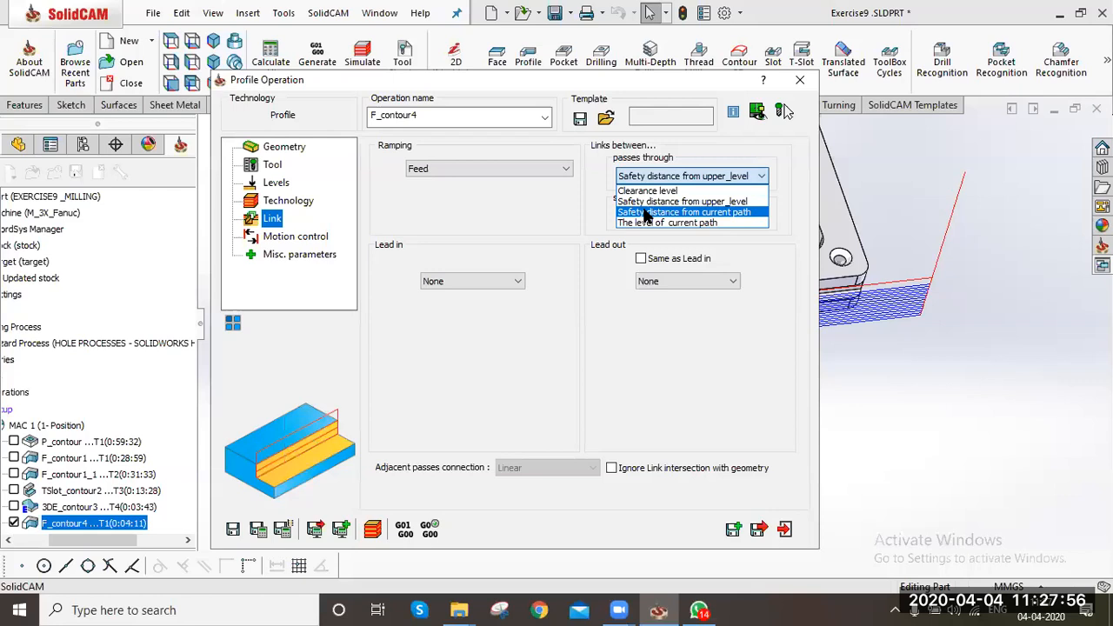
click(647, 215)
click(259, 529)
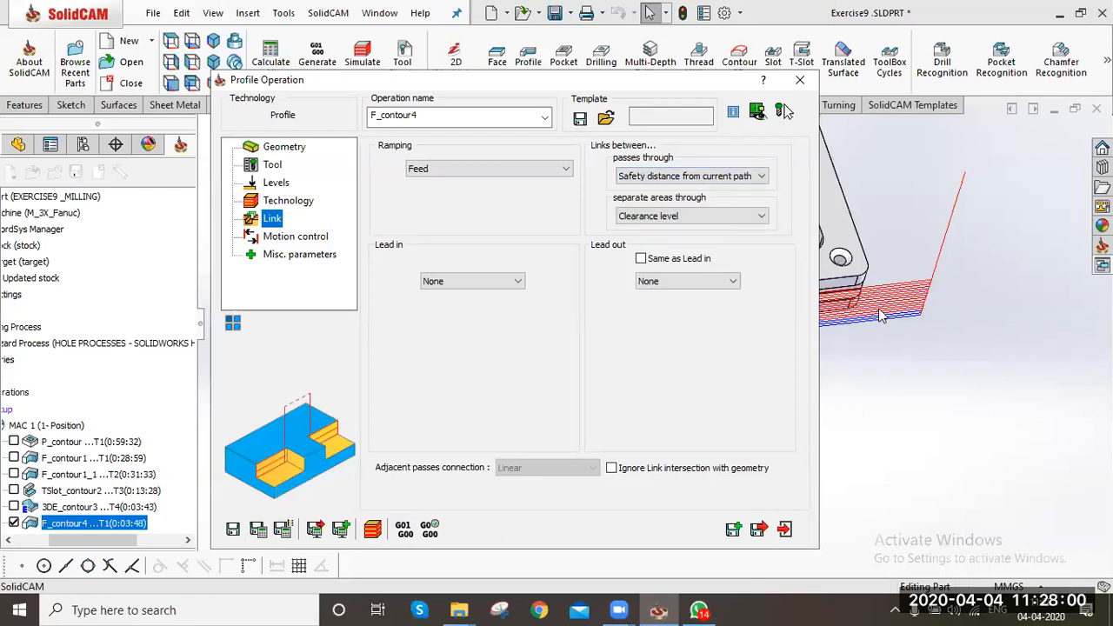
scroll(880, 315, down, 2)
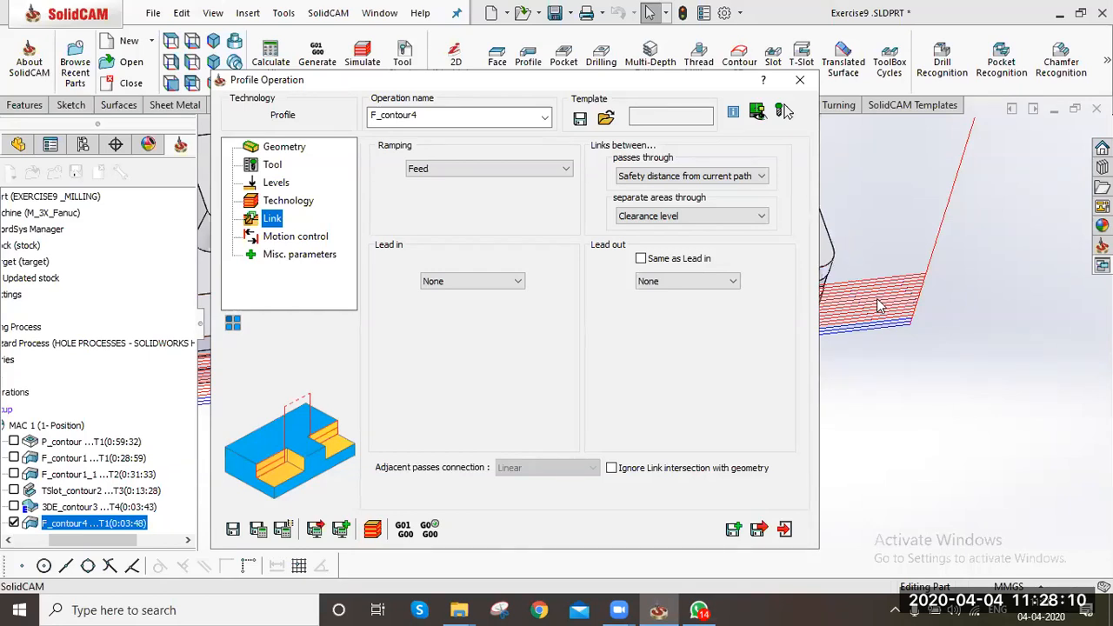
Link the profile passes through The level of current path, and save and calculate the operation
click(656, 179)
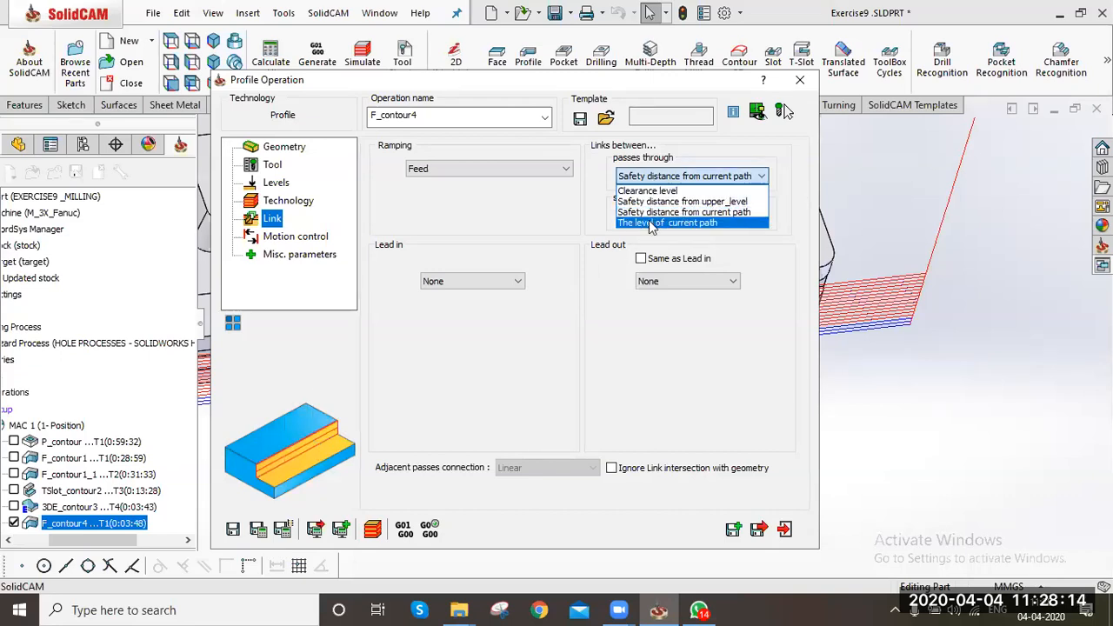
click(651, 223)
click(259, 530)
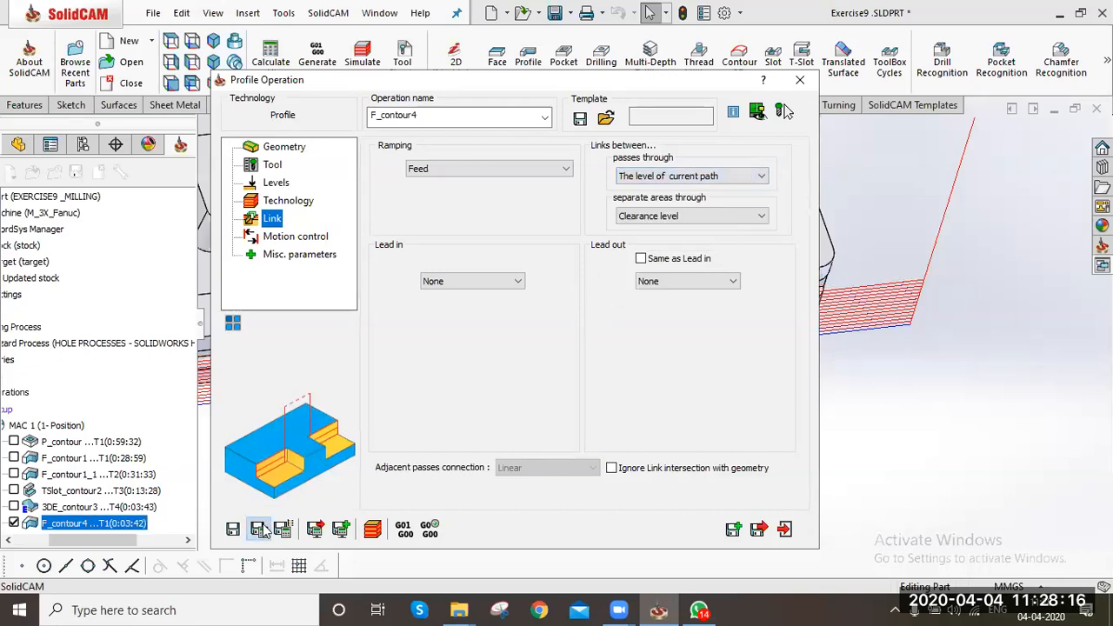
Link the passes through Safety distance from upper_level, keep Clearance level between separate areas, and calculate the operation
click(727, 180)
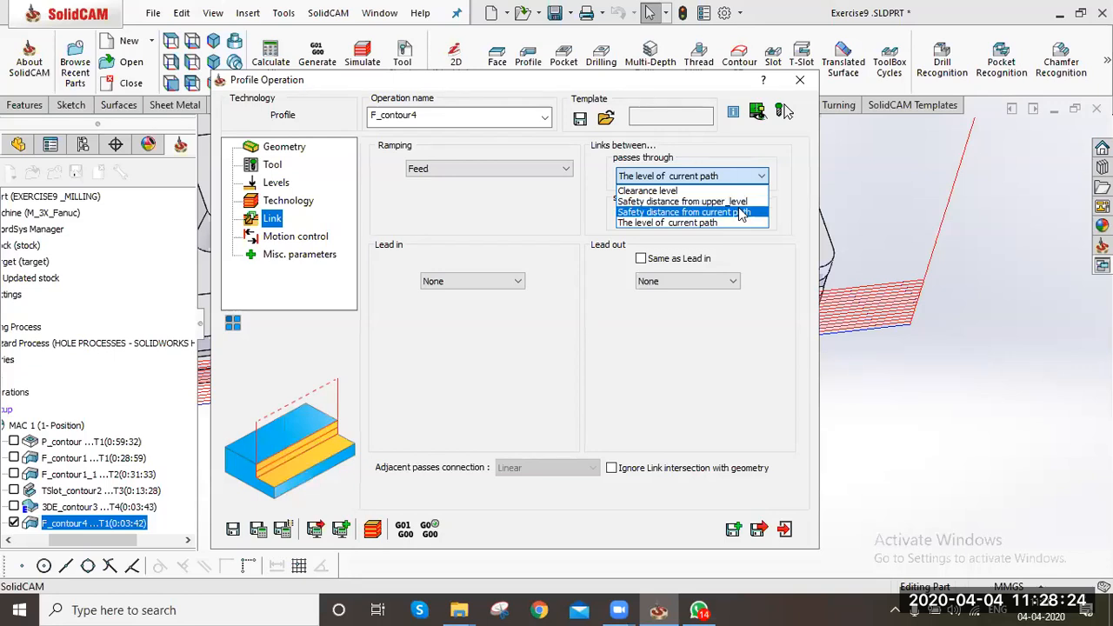
click(739, 201)
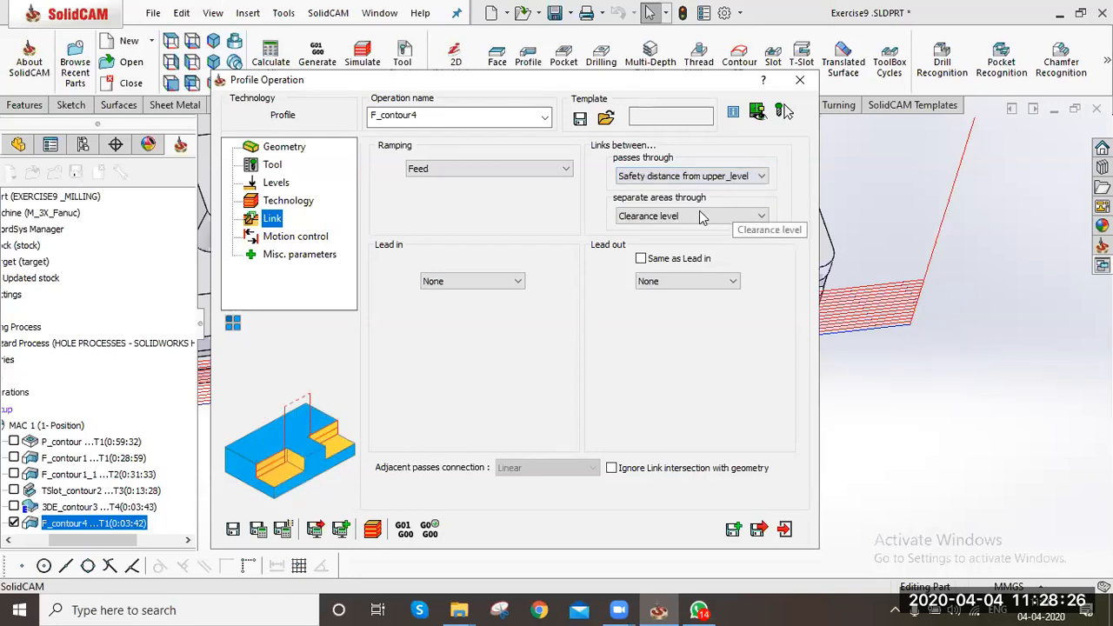
click(702, 217)
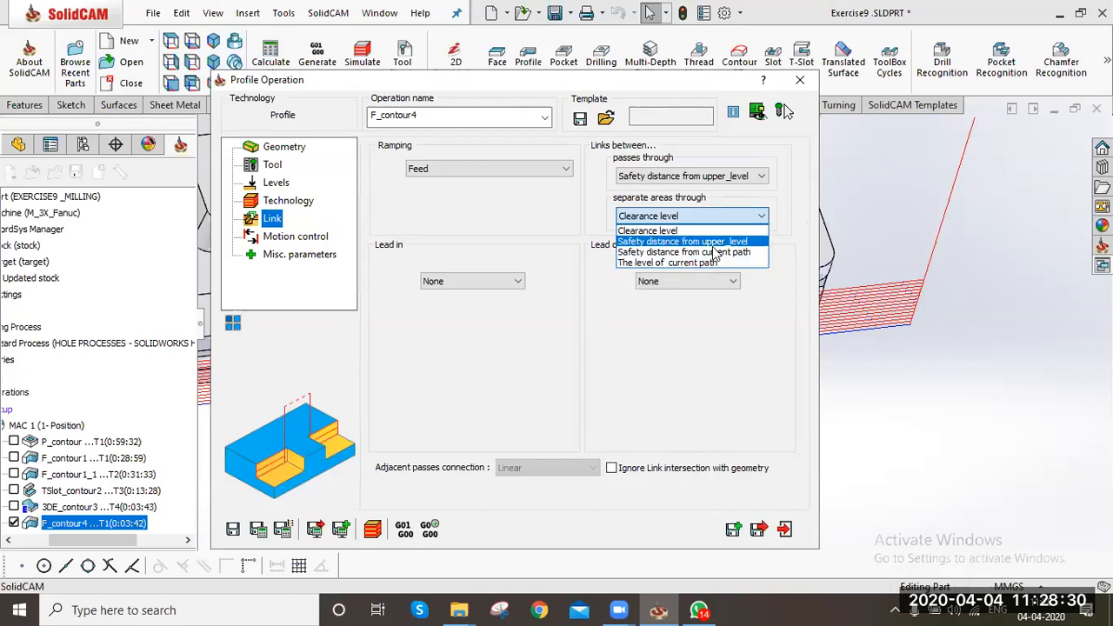
click(717, 231)
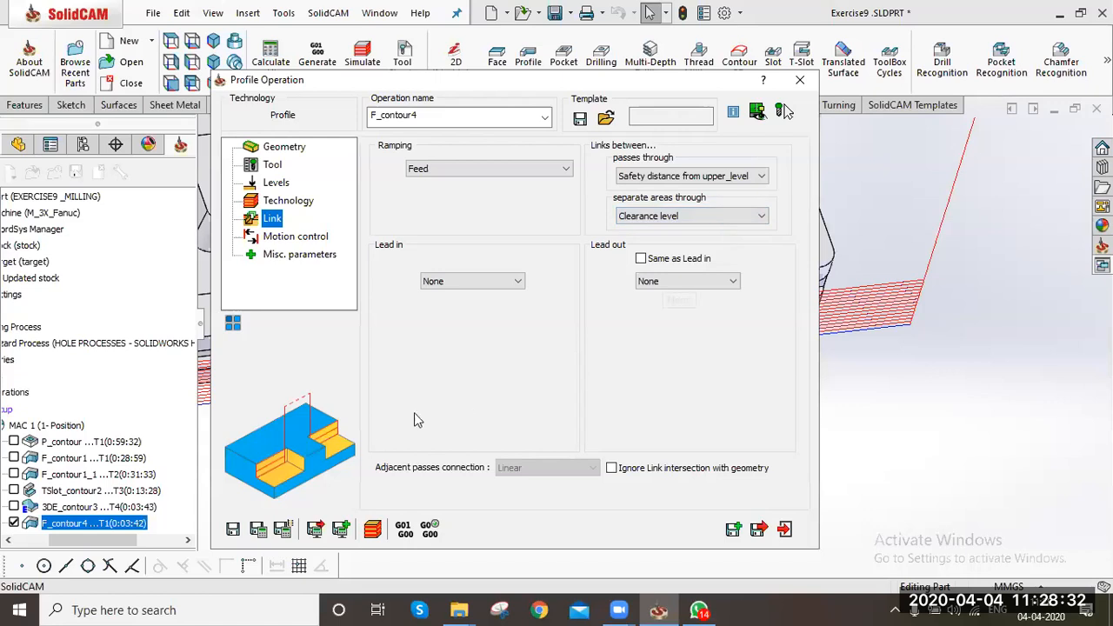
click(259, 529)
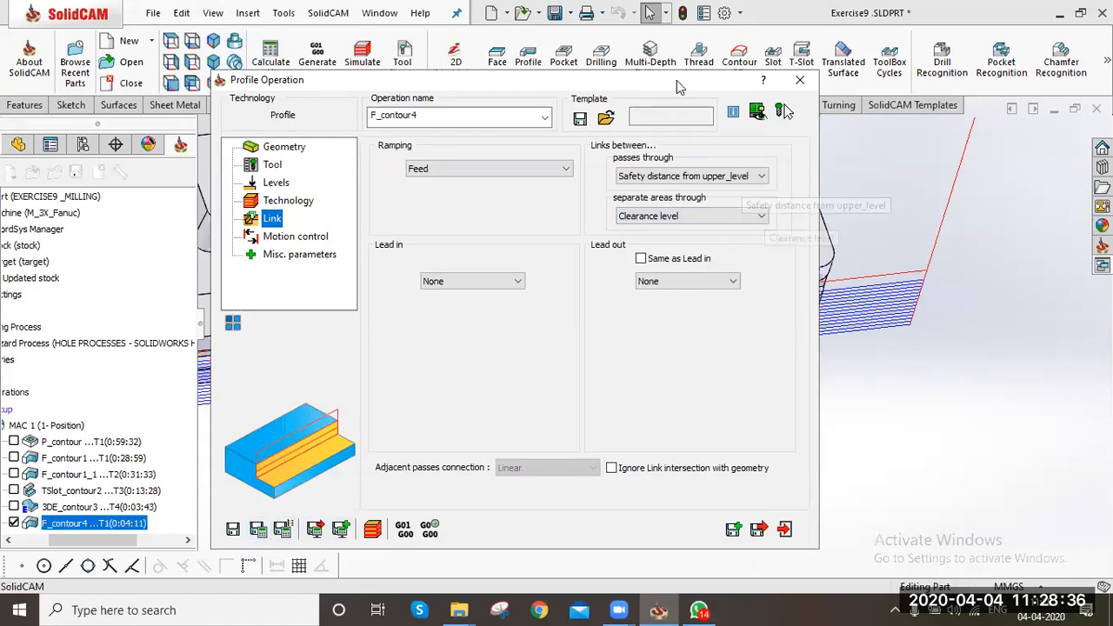
scroll(699, 331, up, 5)
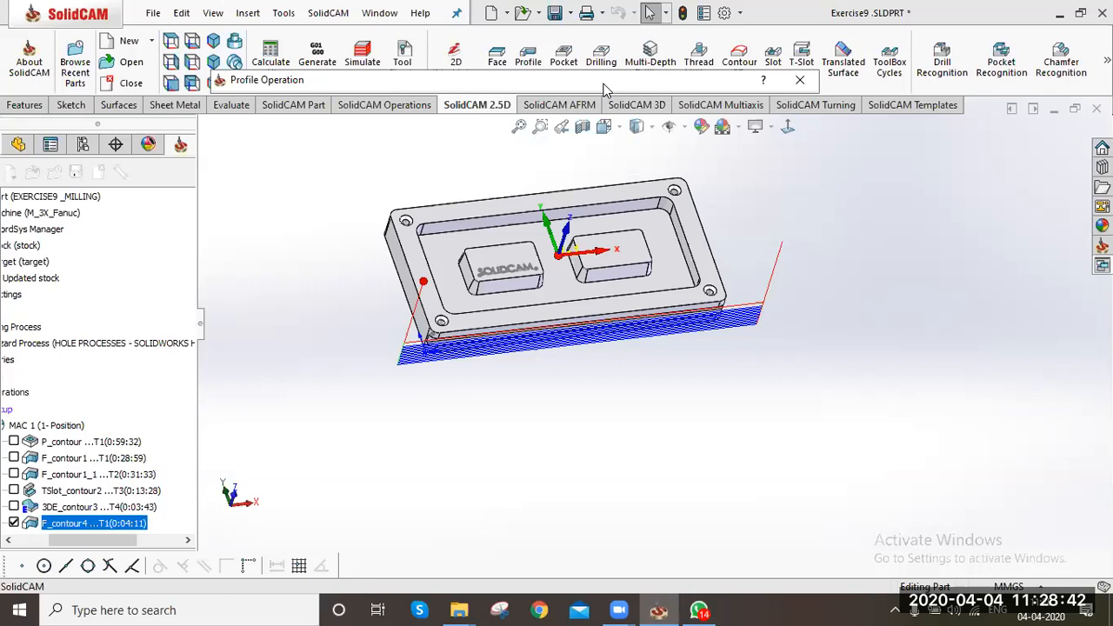
Set the profile's lead-in to Normal, and save and calculate the operation
click(429, 288)
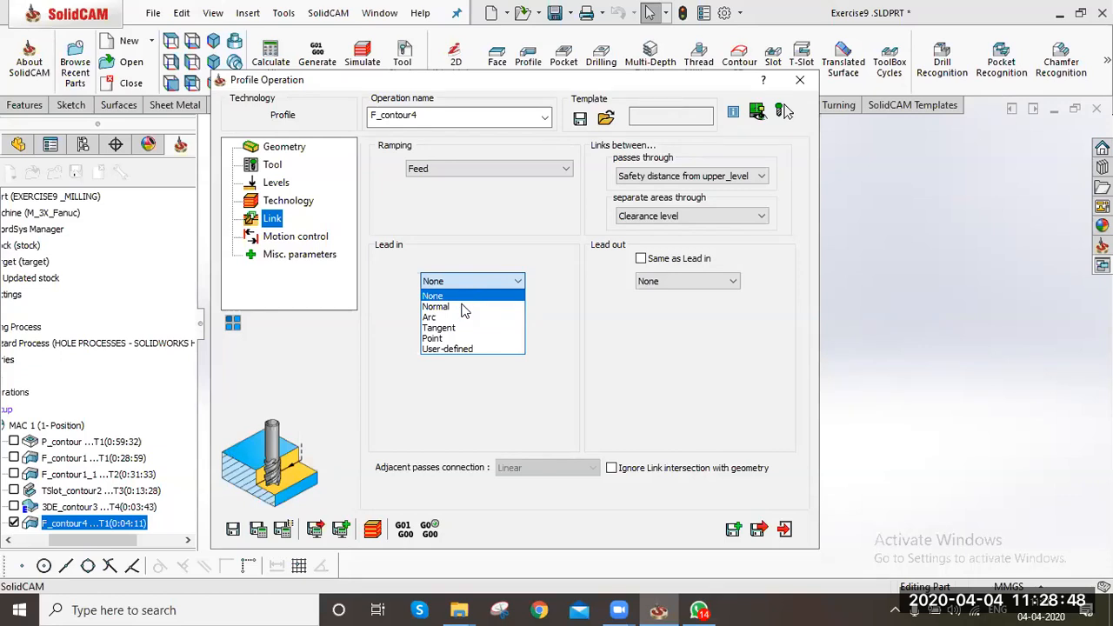
click(461, 306)
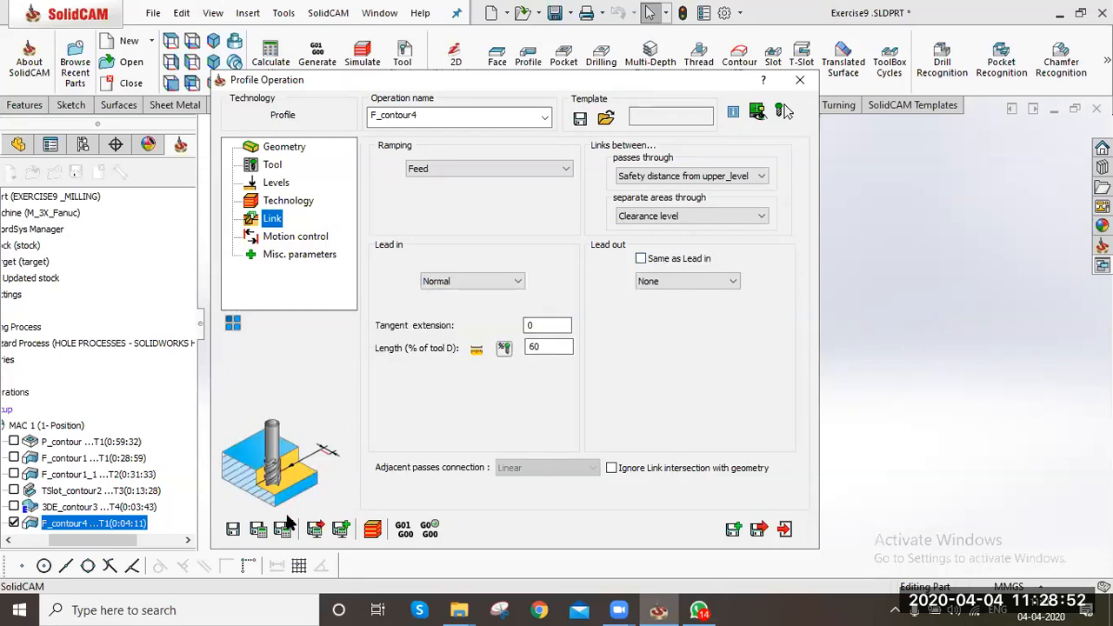
click(285, 526)
scroll(432, 361, down, 3)
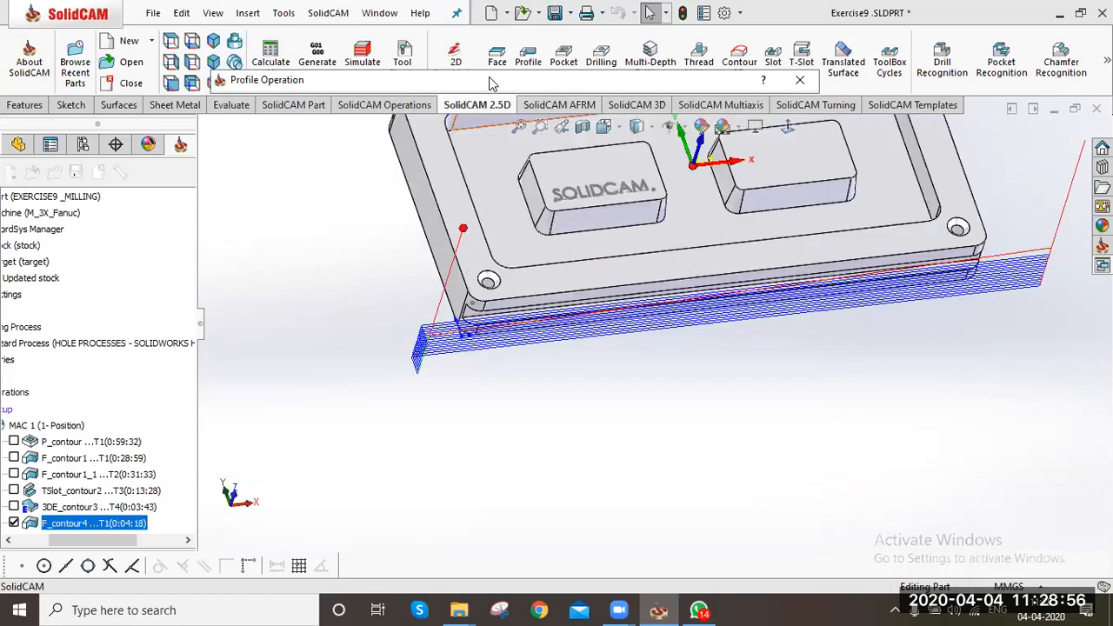
Check the Normal lead-in's tangent extension and length settings, and examine the lead-in move in the front view
click(528, 84)
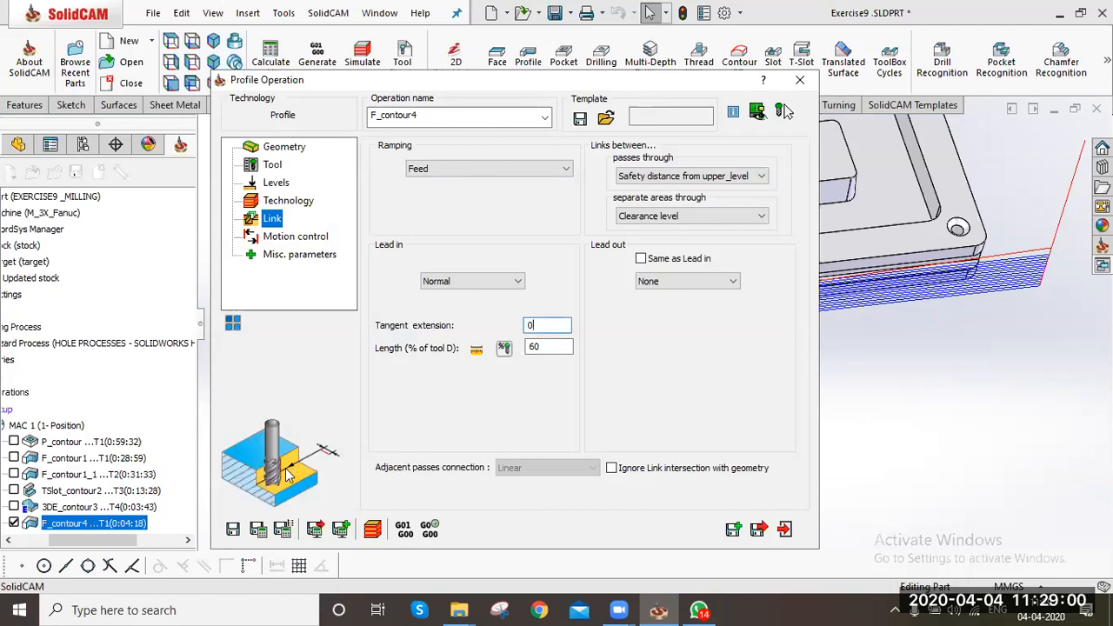
click(535, 346)
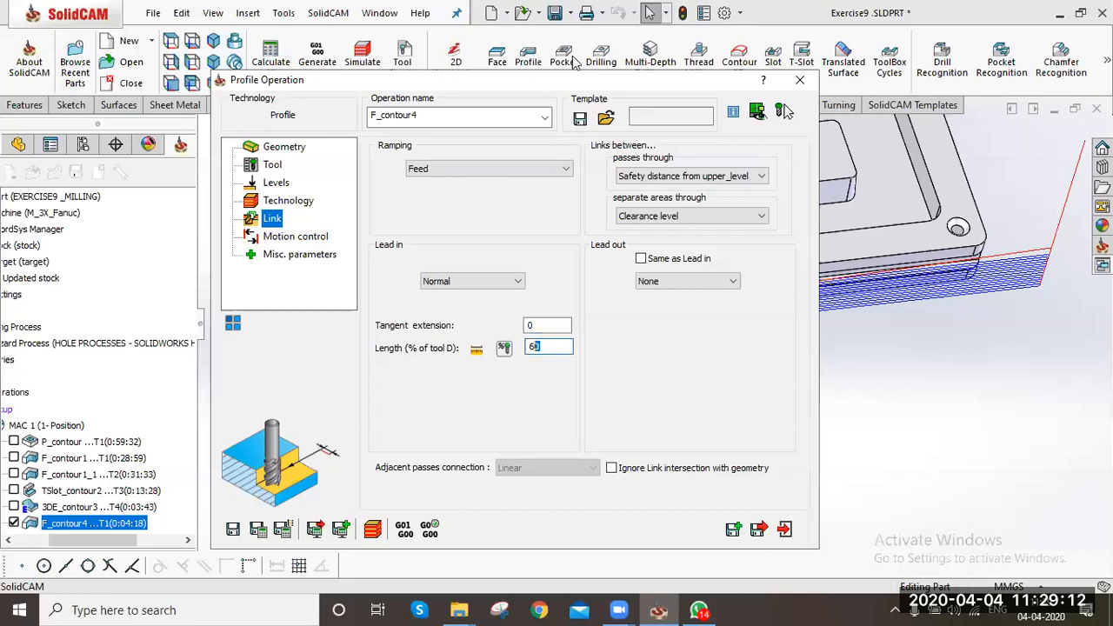
double_click(584, 81)
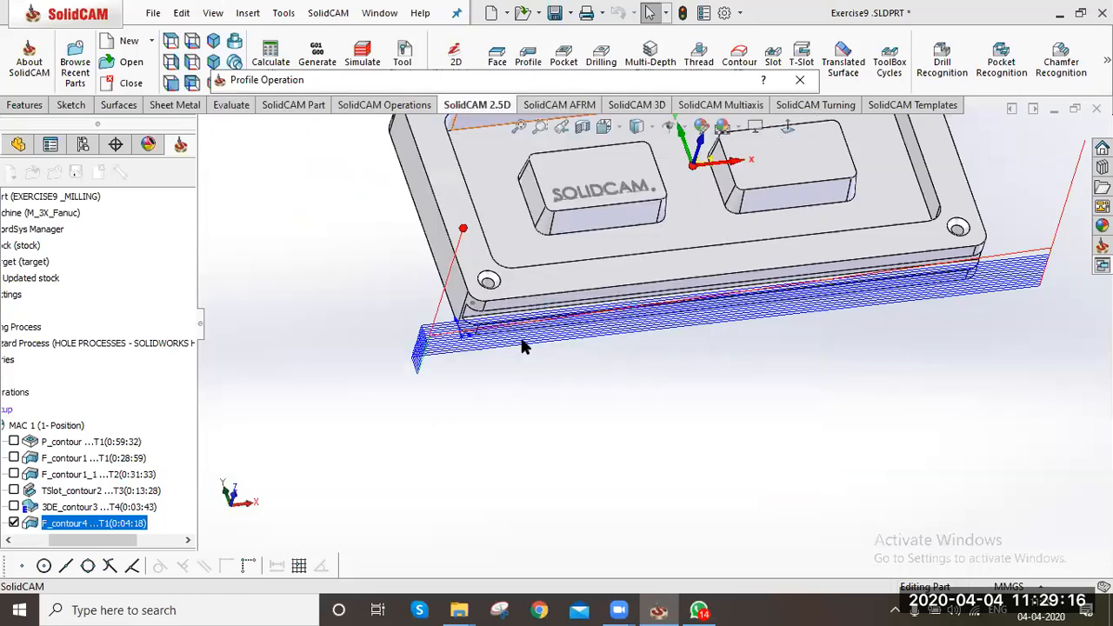
key(ctrl+1)
scroll(499, 343, down, 3)
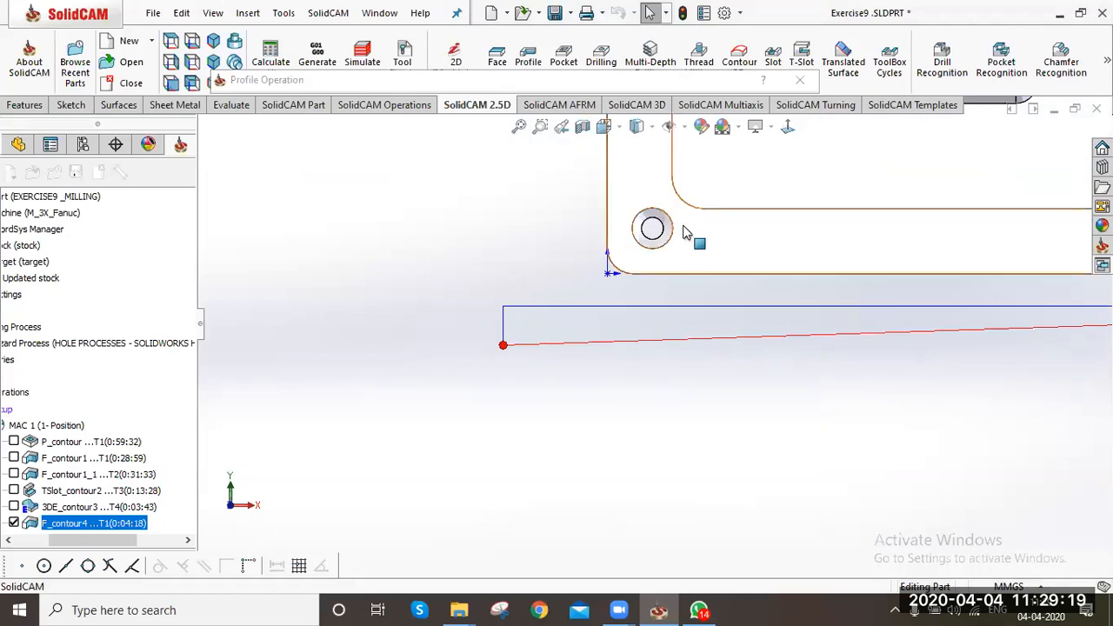
Set the profile's lead-in to Arc, save and calculate the operation, and examine the lead-in move
double_click(654, 80)
click(500, 281)
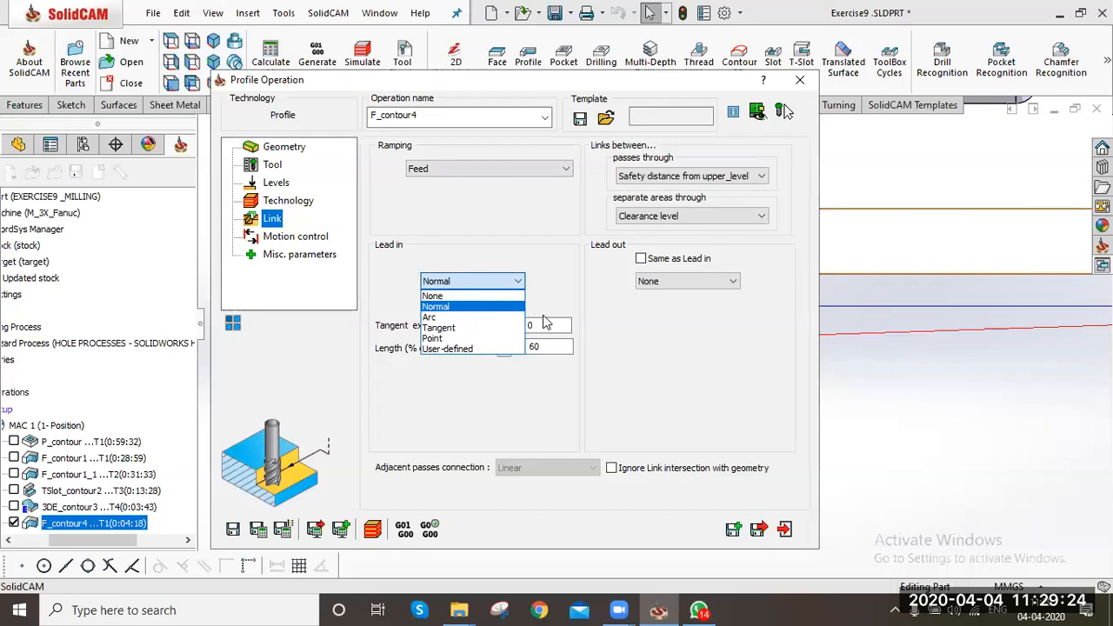
click(476, 317)
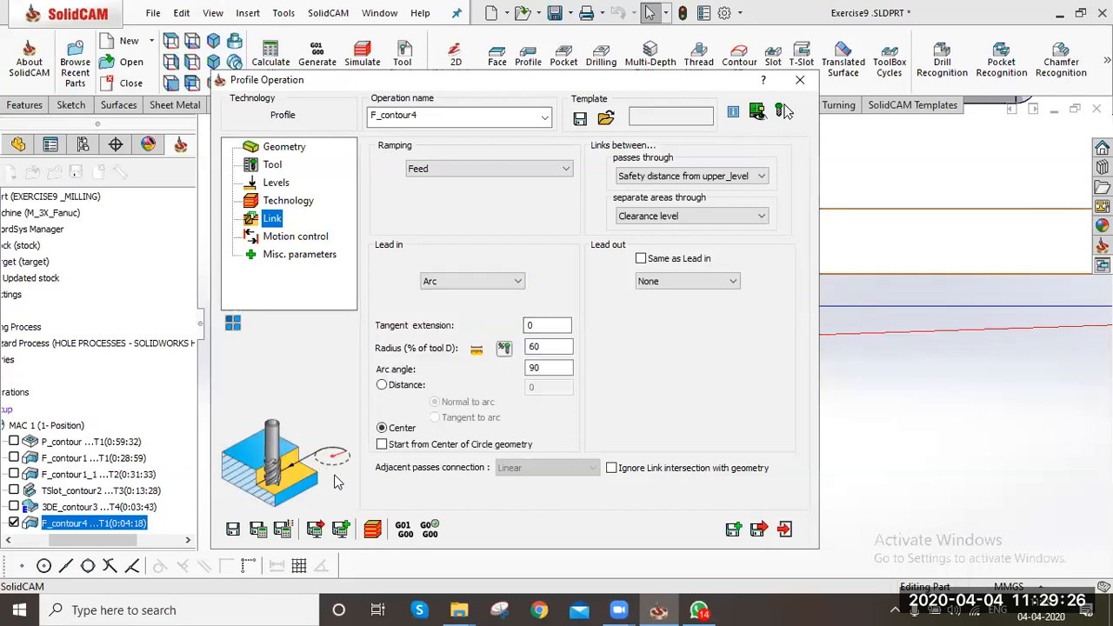
click(542, 325)
click(542, 346)
click(543, 366)
click(257, 530)
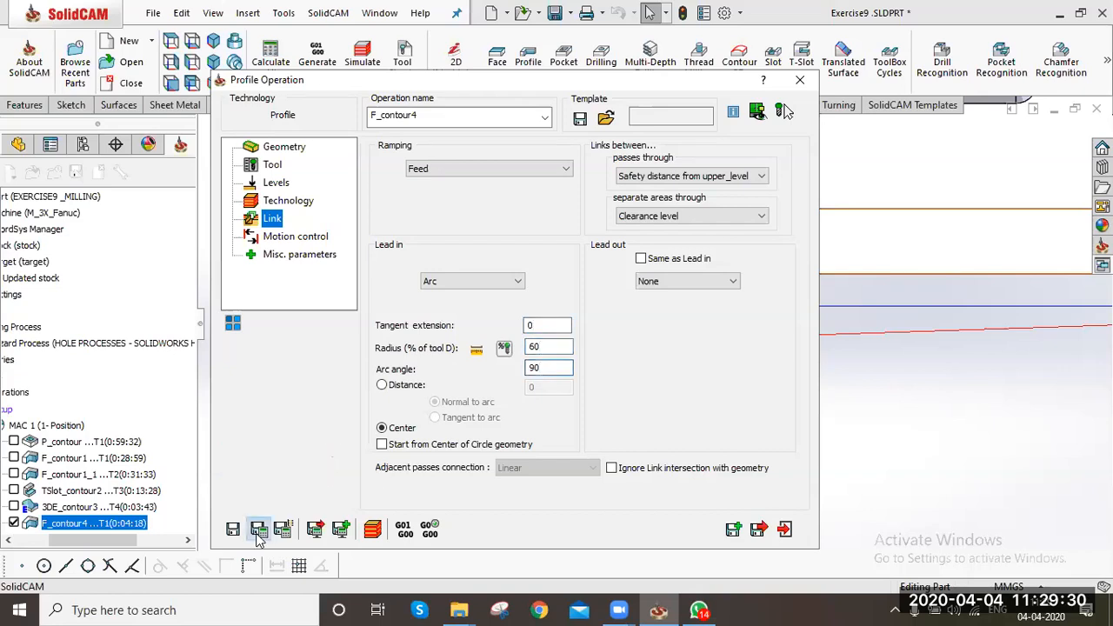
double_click(473, 84)
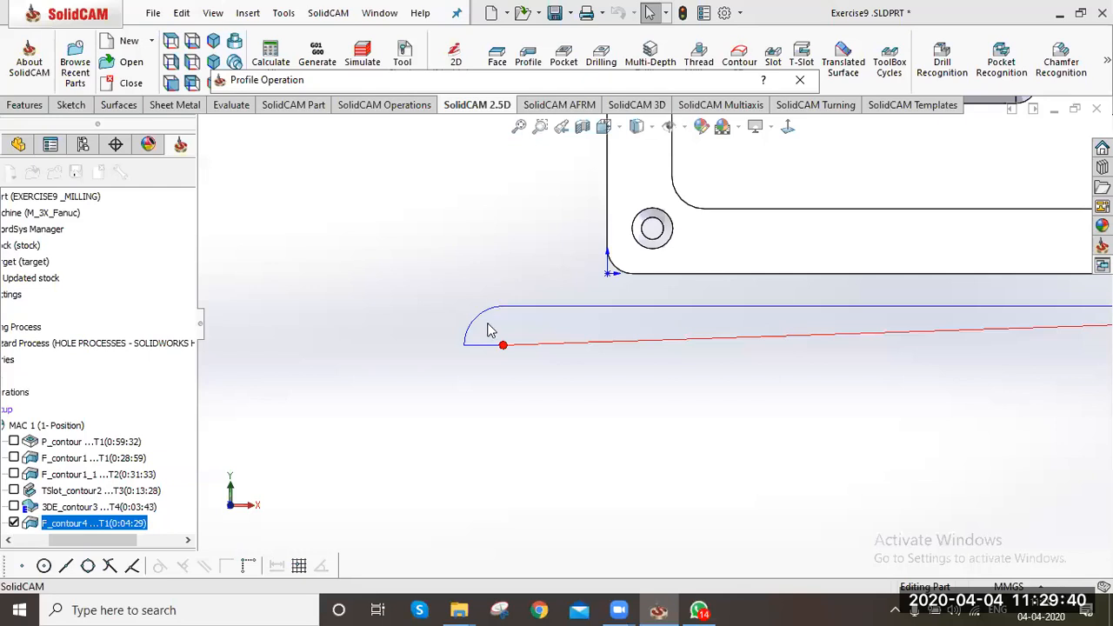
Set the profile's lead-in to Tangent, calculate the operation, and inspect the start of the tool path
click(376, 419)
click(260, 525)
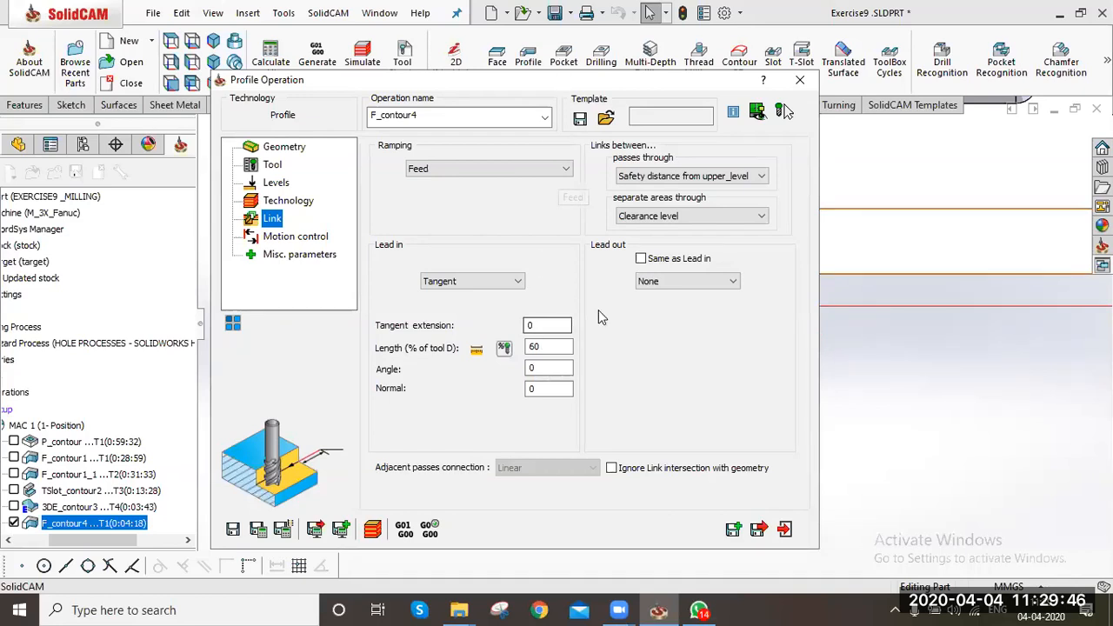
middle_click(527, 328)
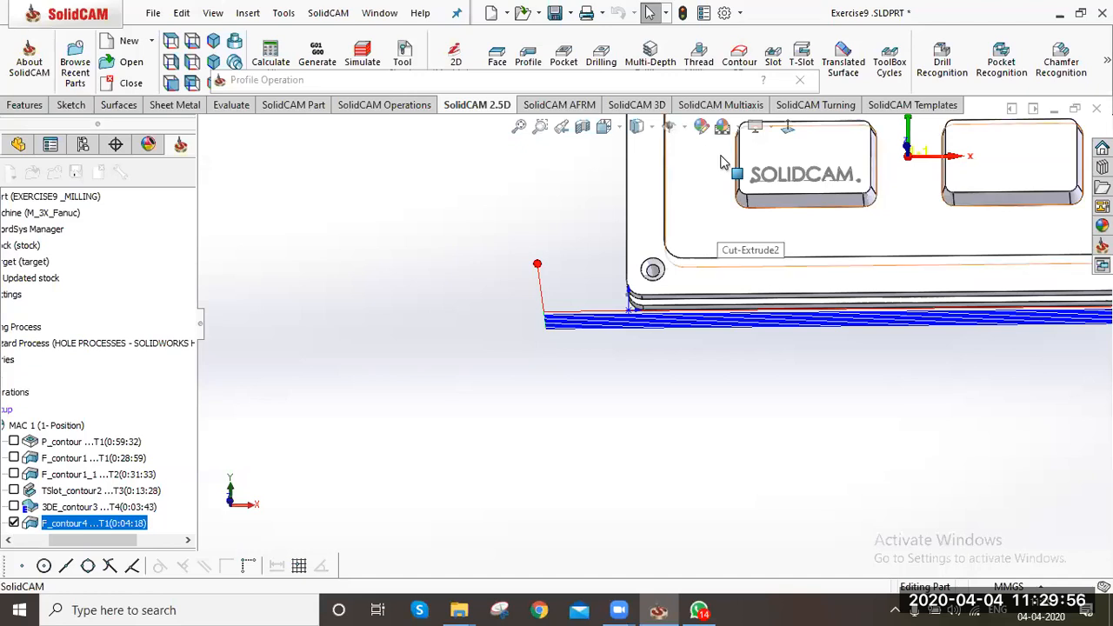
click(697, 80)
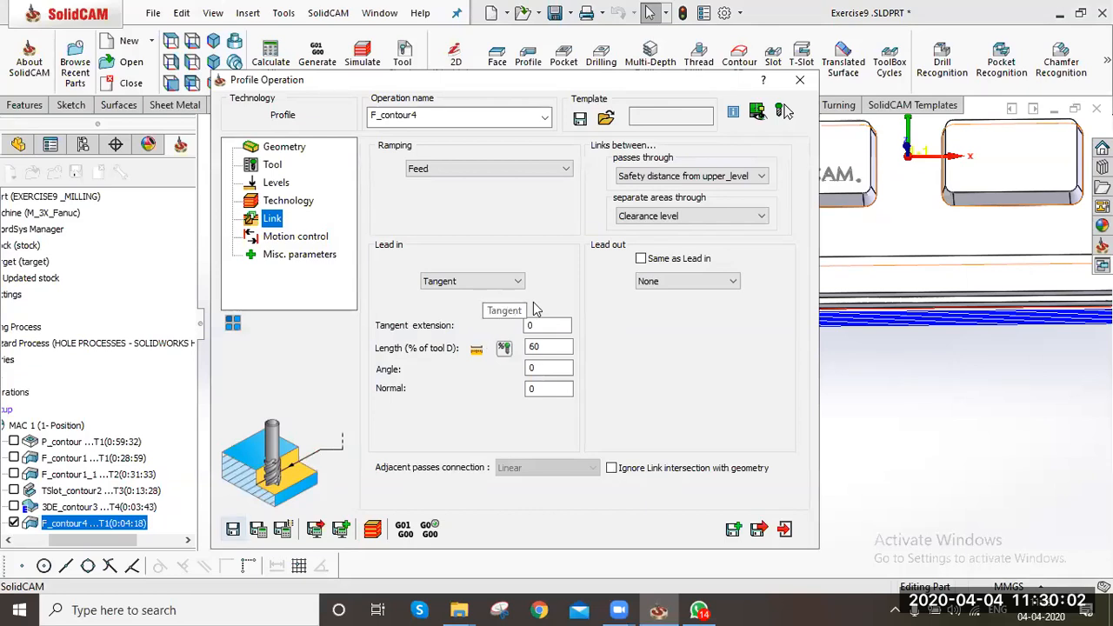
click(801, 87)
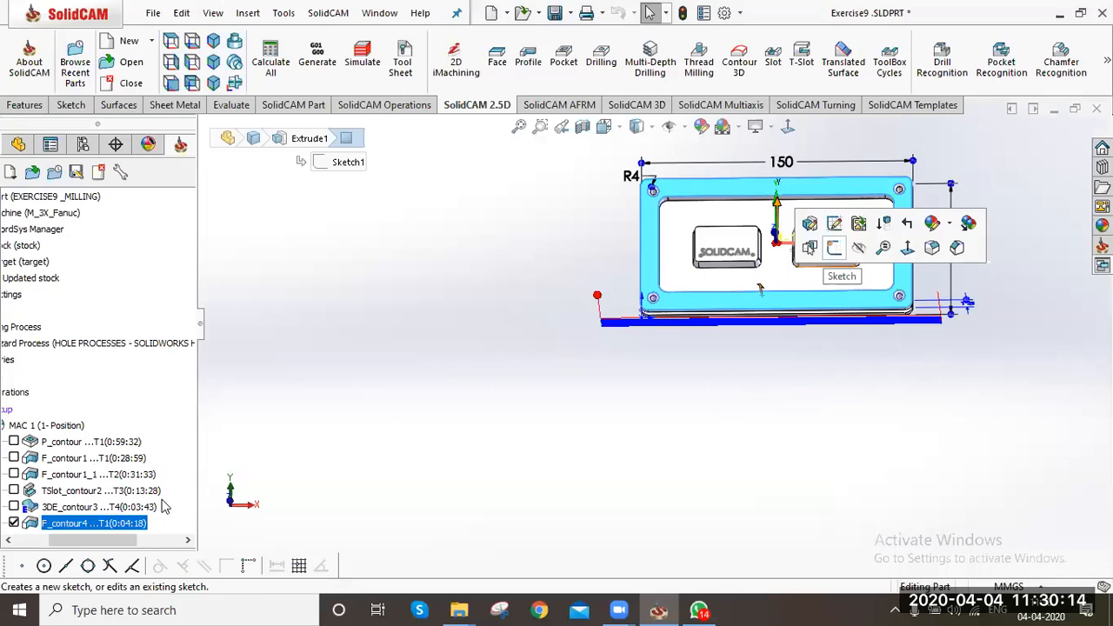
double_click(132, 523)
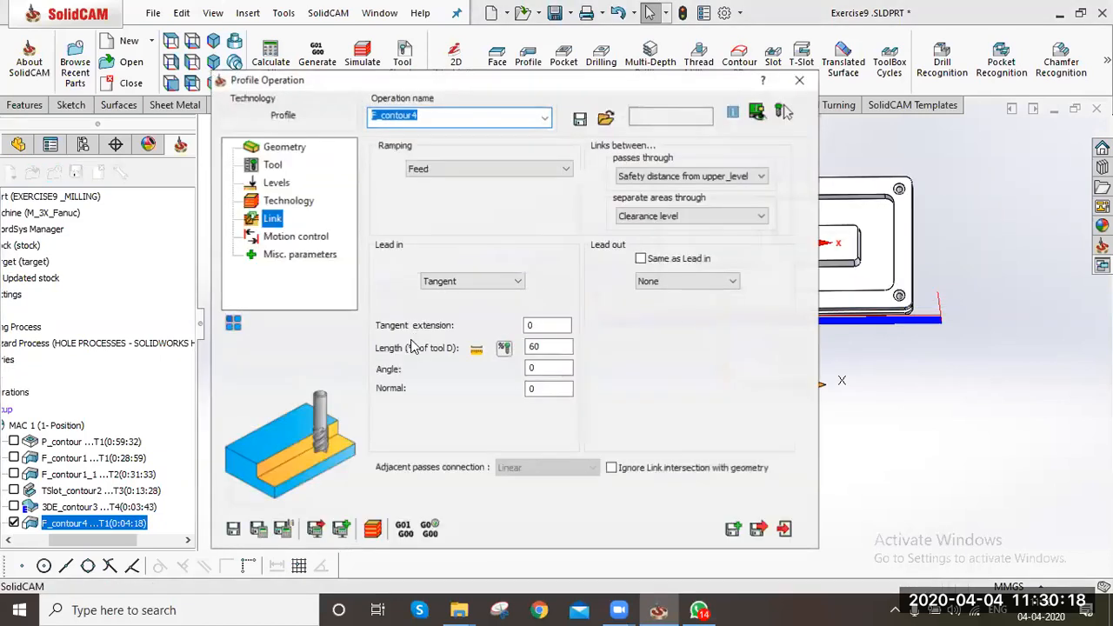
click(501, 282)
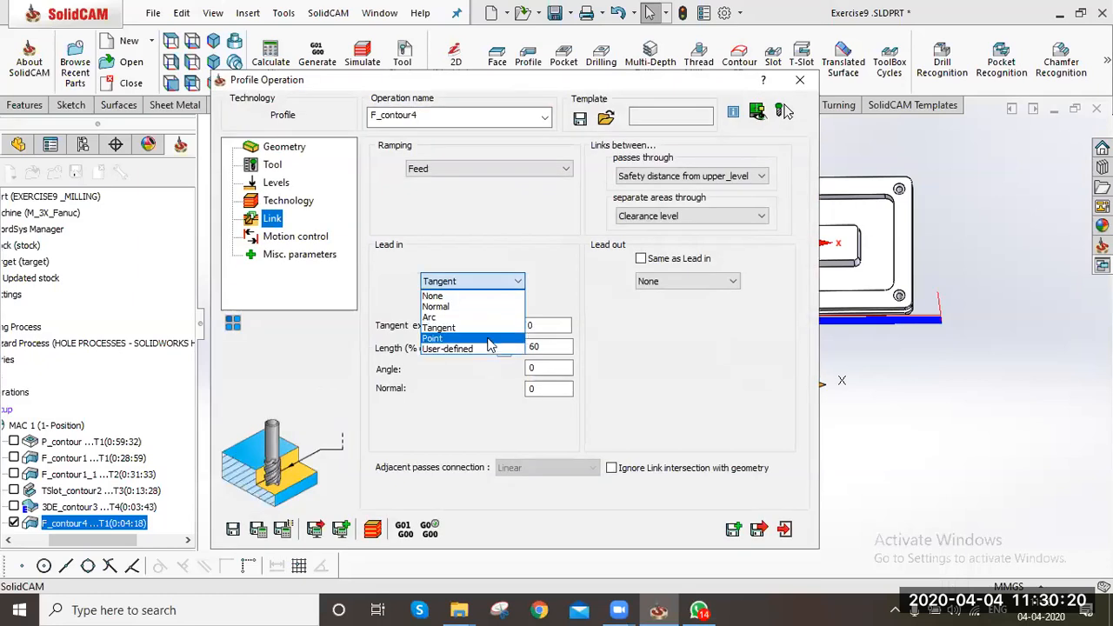
click(489, 344)
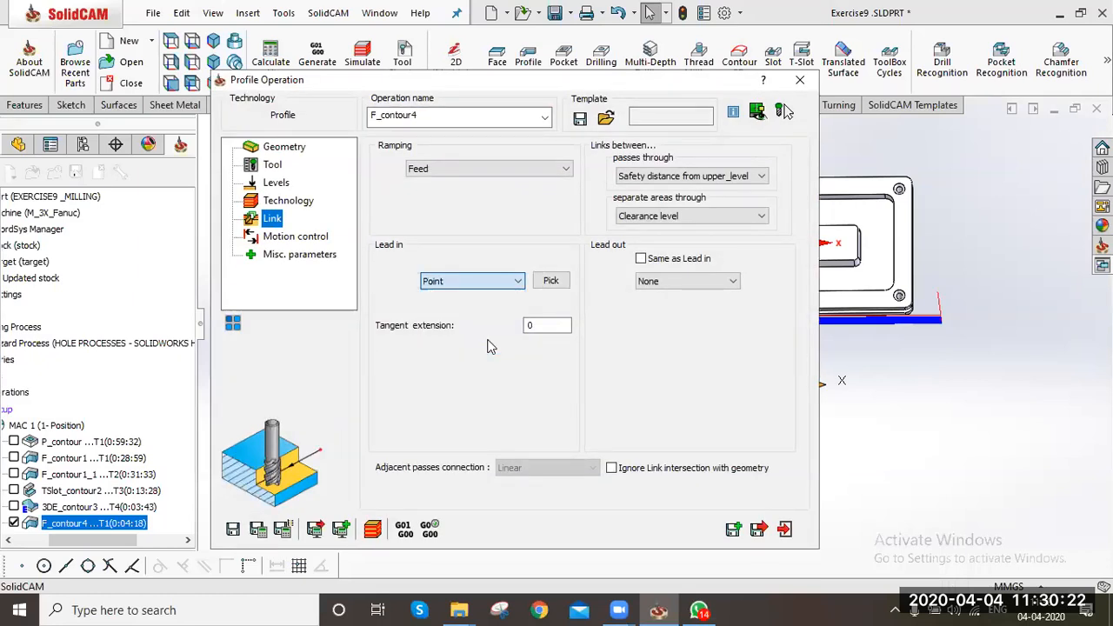
click(550, 280)
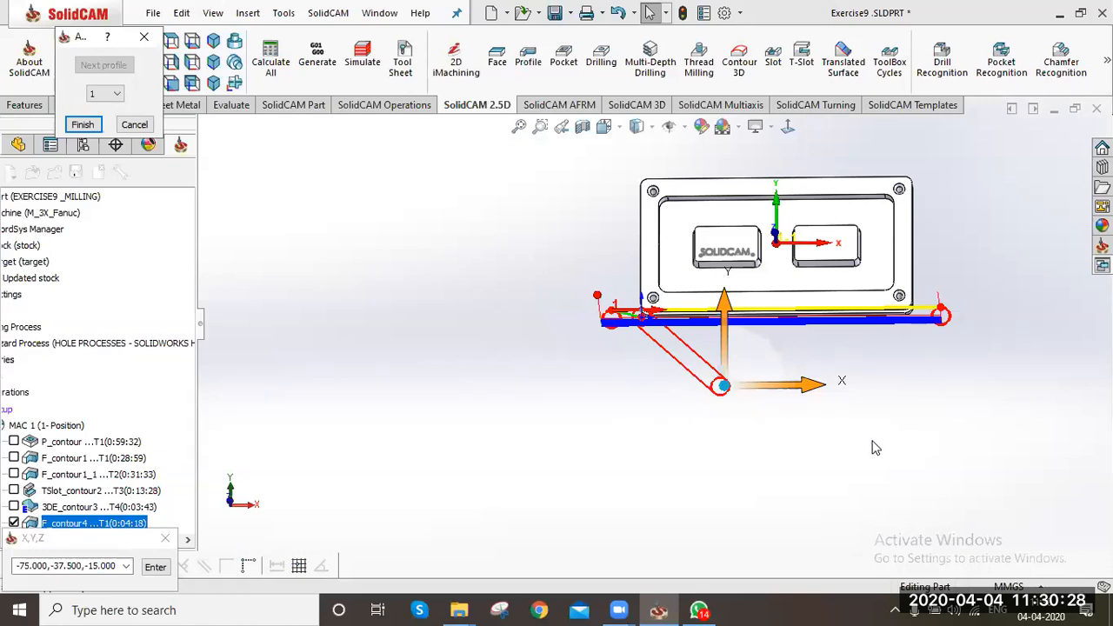
Set the profile's lead-in to Point, using the sketch point in front of the part, and save and calculate the operation
double_click(70, 523)
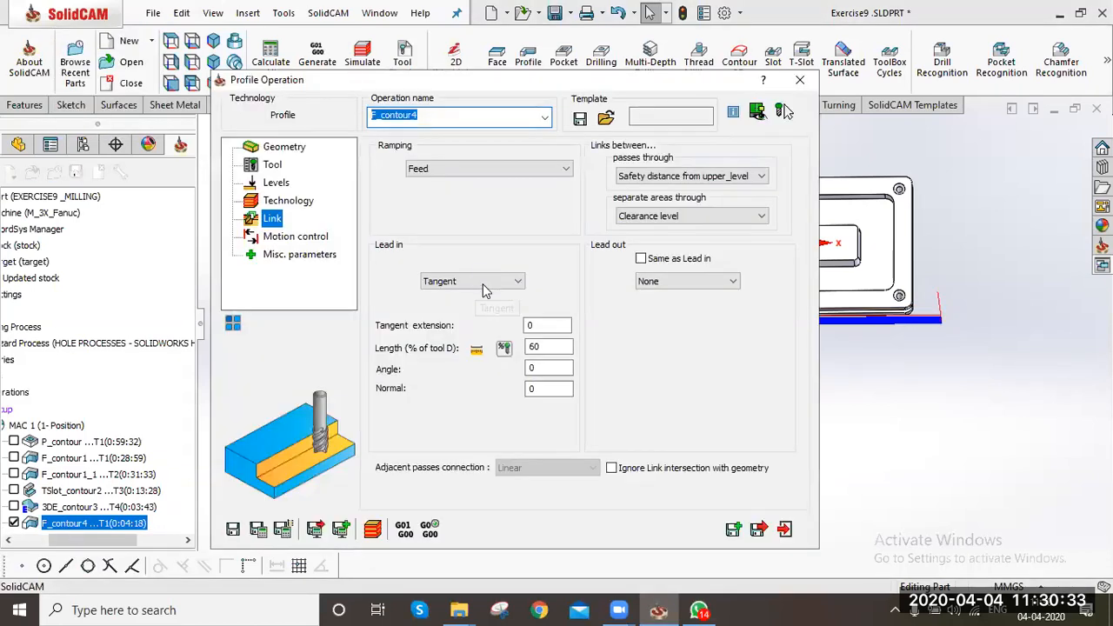
click(483, 283)
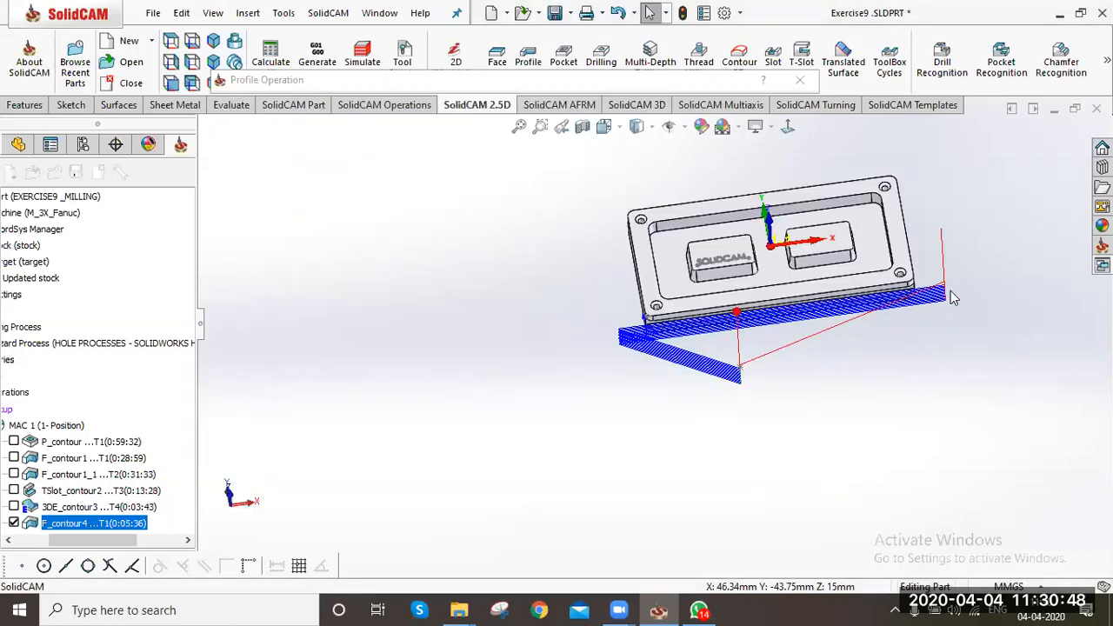
Set the profile's lead-out to be the same as the lead-in, save and calculate the operation, and exit it
click(643, 86)
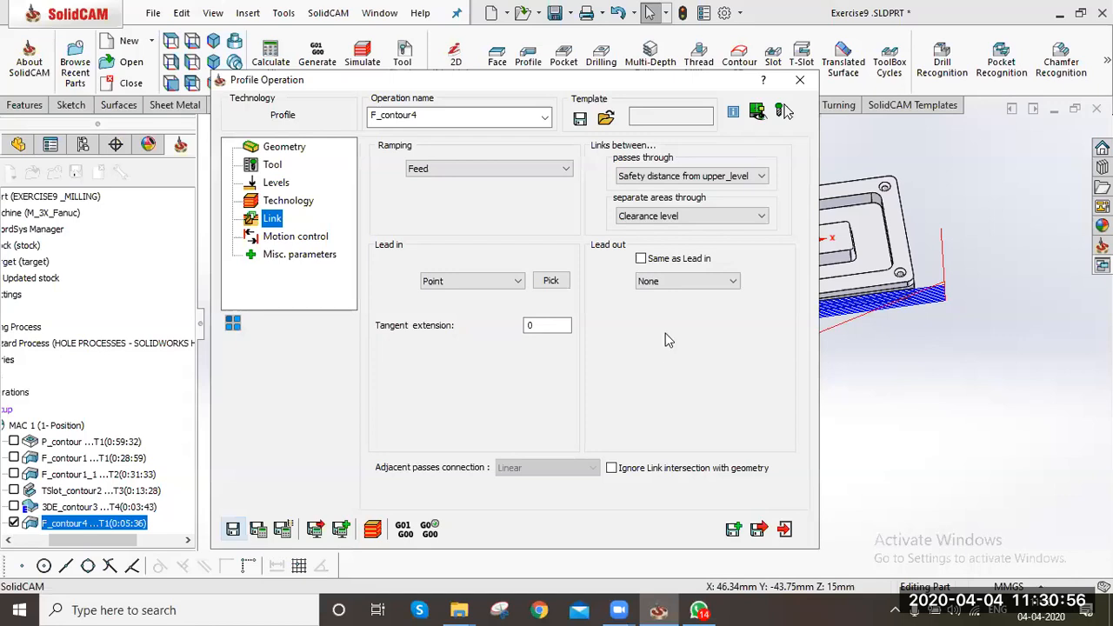
click(673, 284)
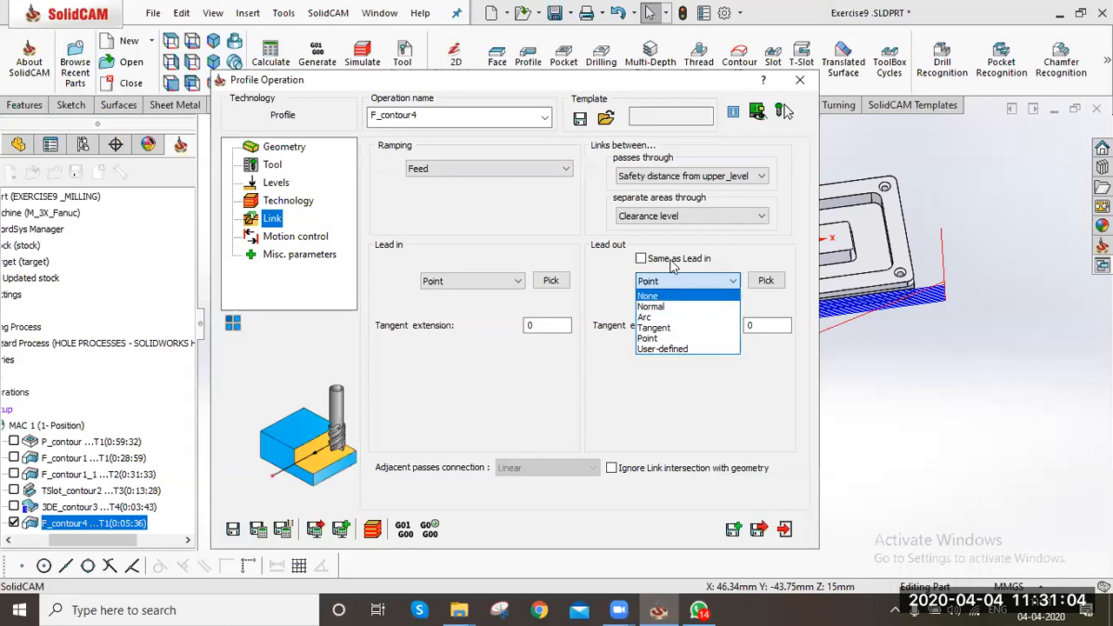
click(263, 526)
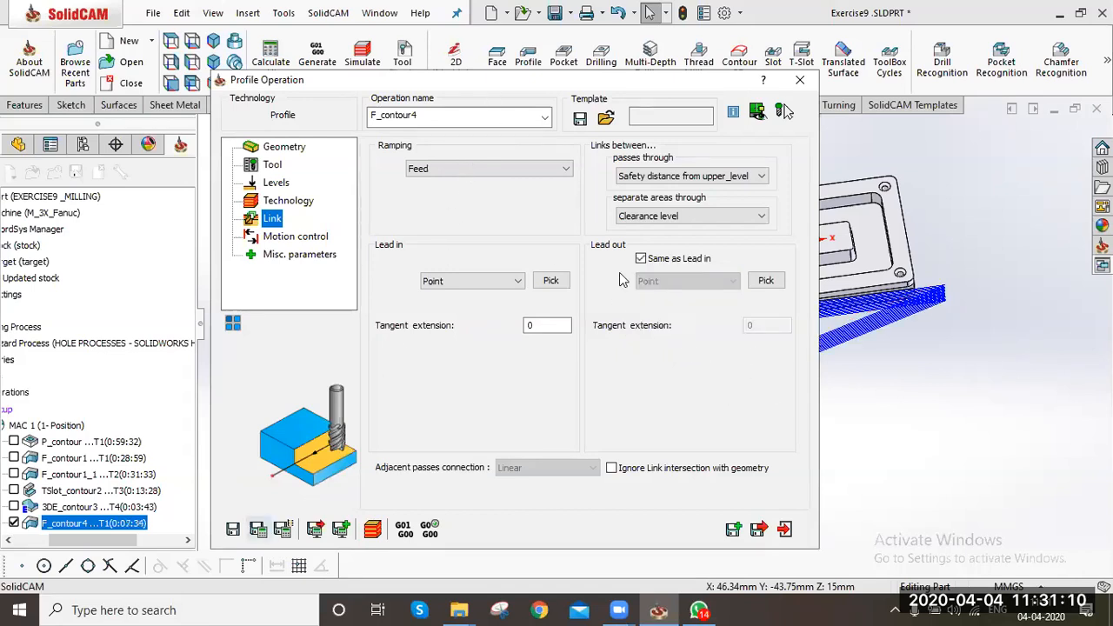
double_click(551, 79)
double_click(551, 79)
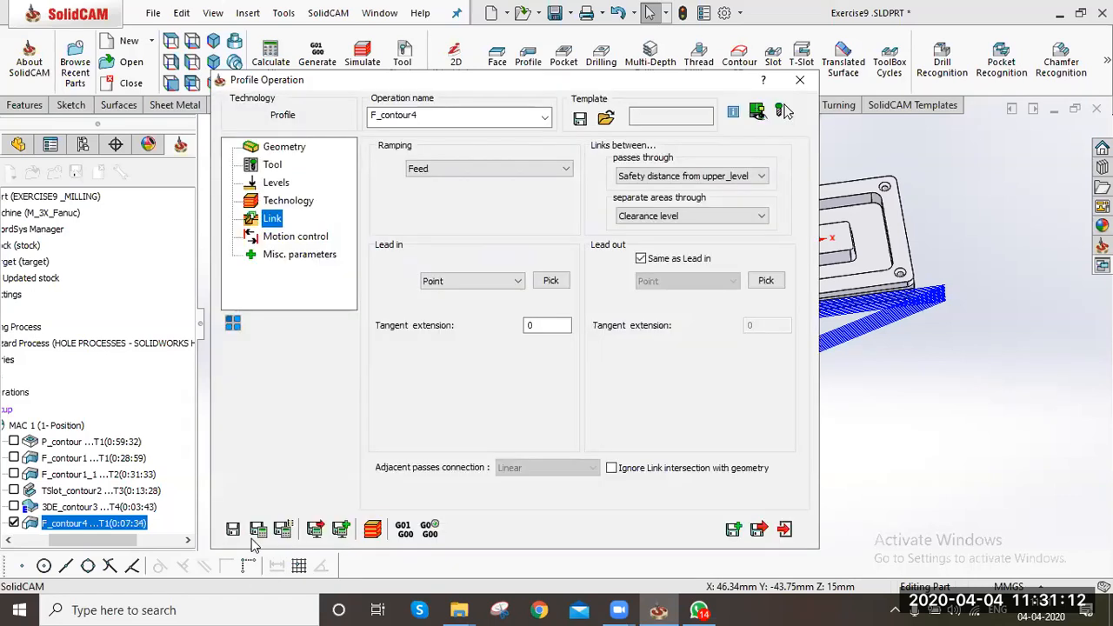
click(787, 532)
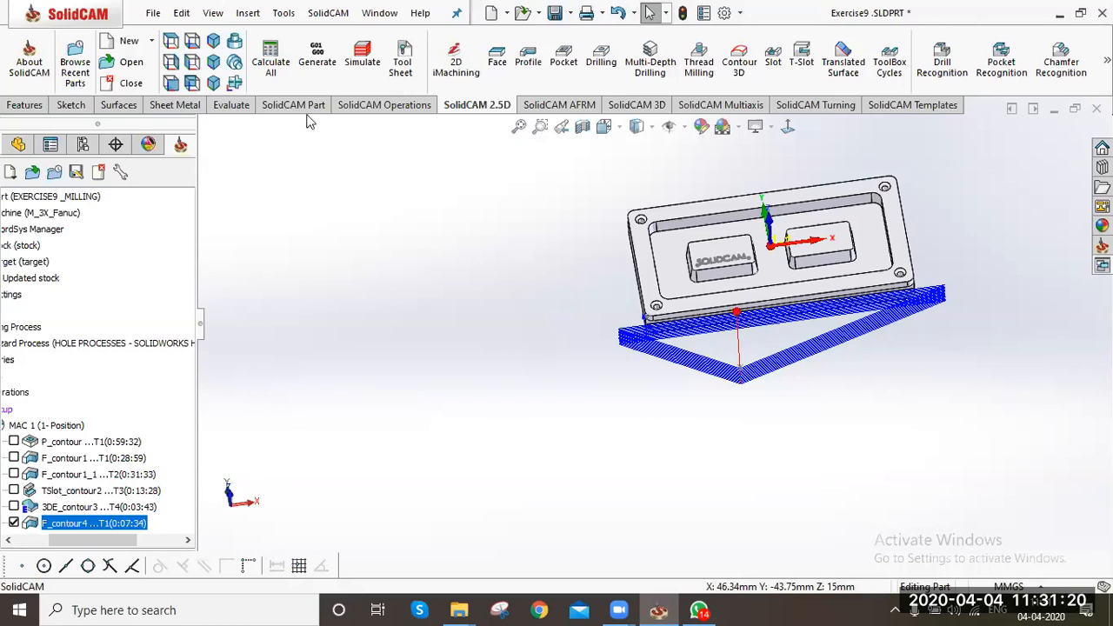
Start a new Profile operation, review its default levels, technology and link settings, and exit without saving
right_click(33, 392)
mouse_move(119, 126)
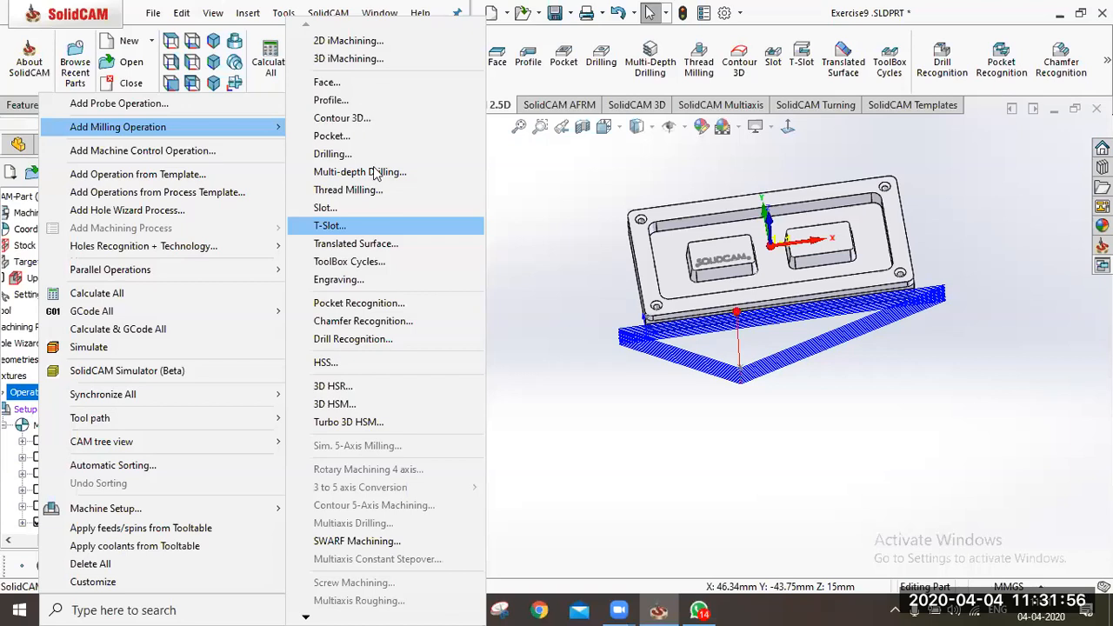
click(333, 100)
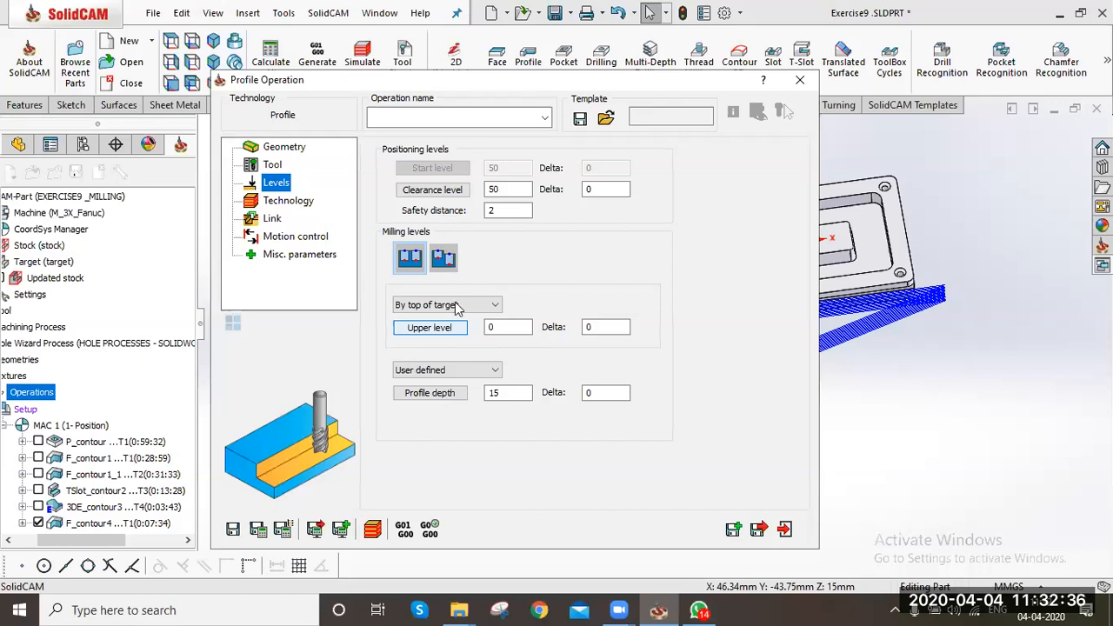
click(277, 211)
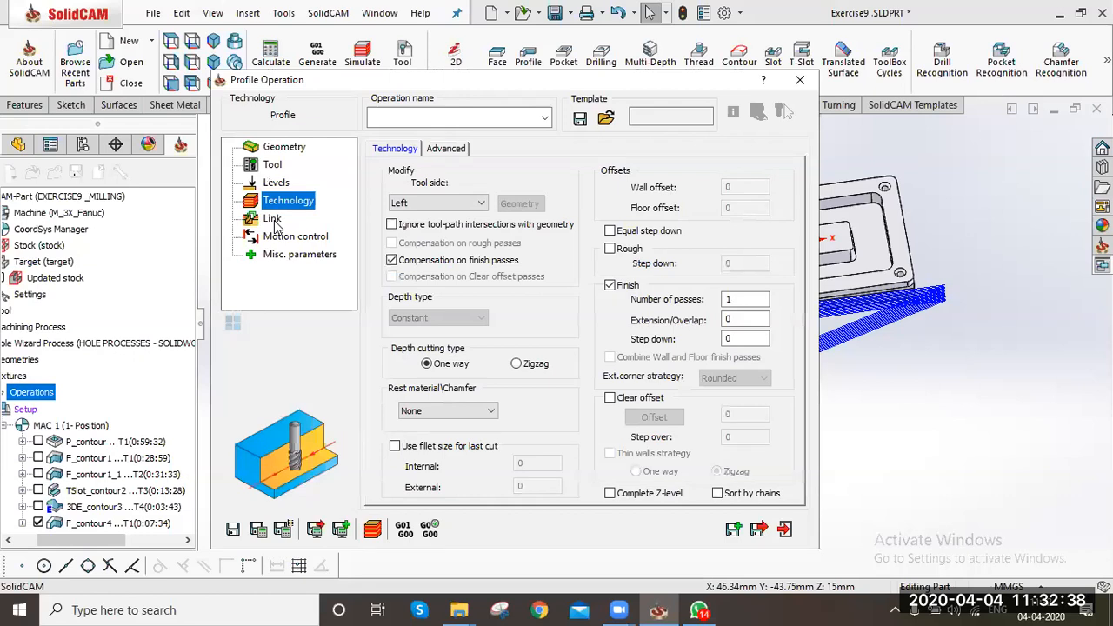
click(272, 219)
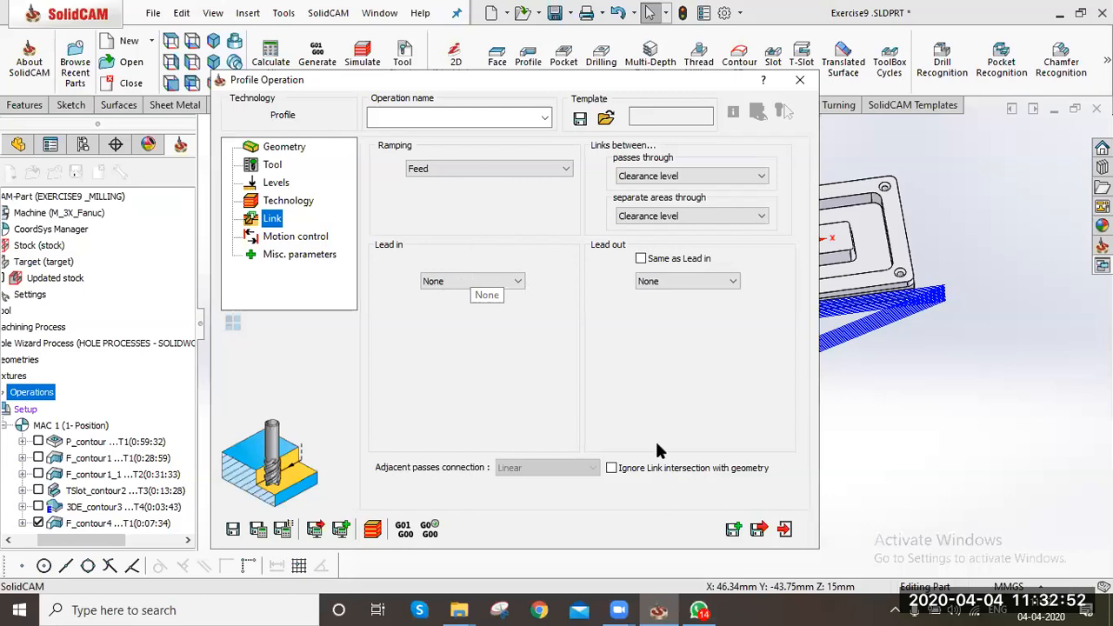
click(789, 531)
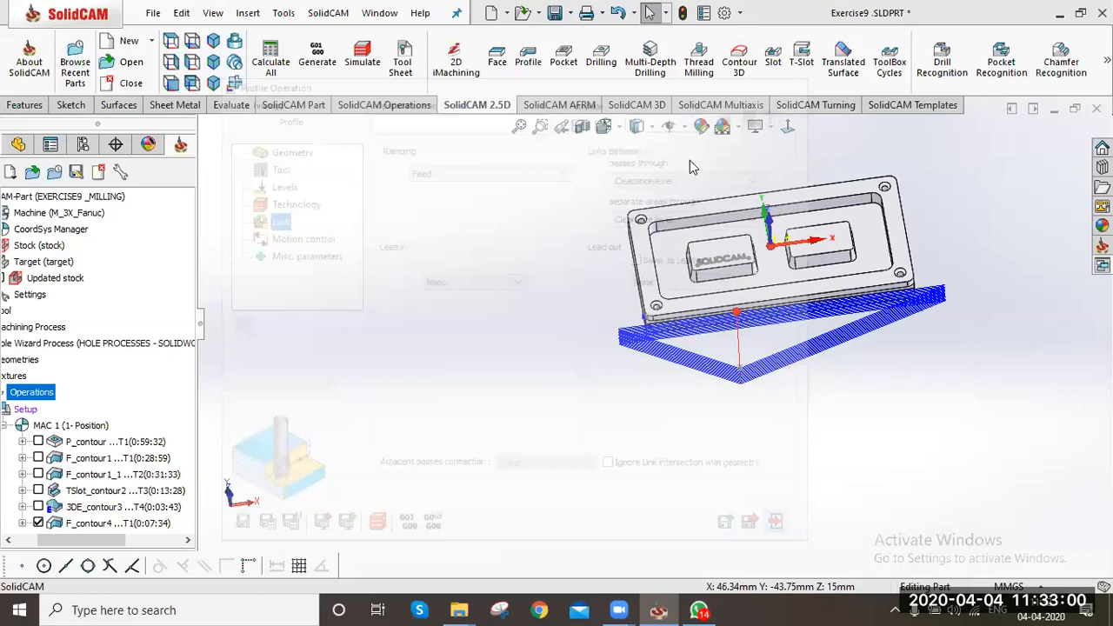
Hide the tool path of the F_contour4 operation and view the bare part at an angle
middle_drag(718, 194, 793, 201)
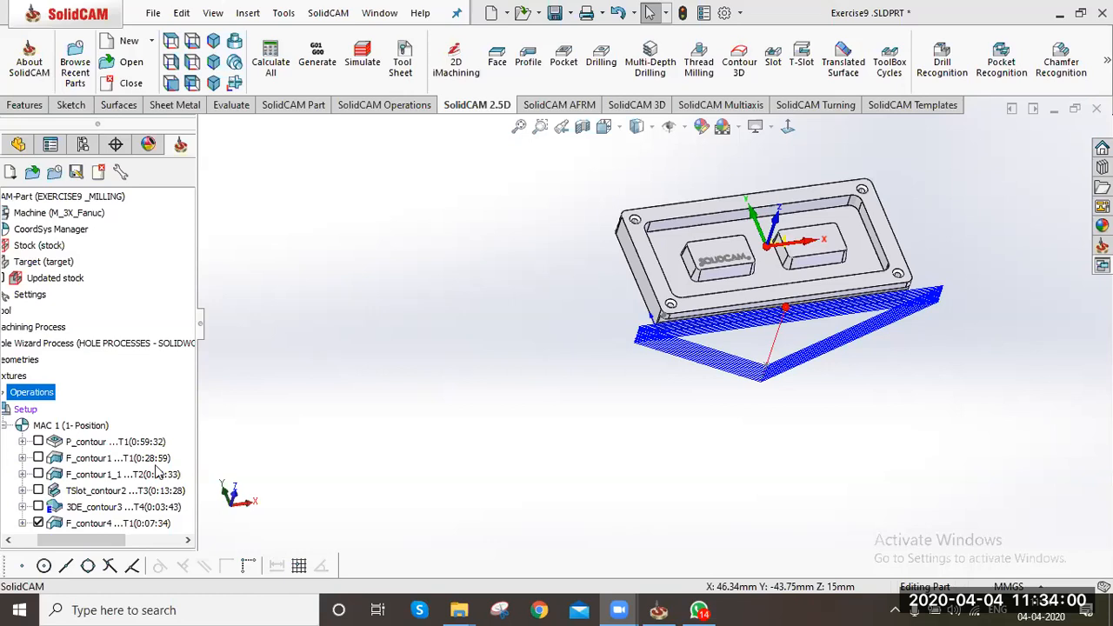
click(39, 522)
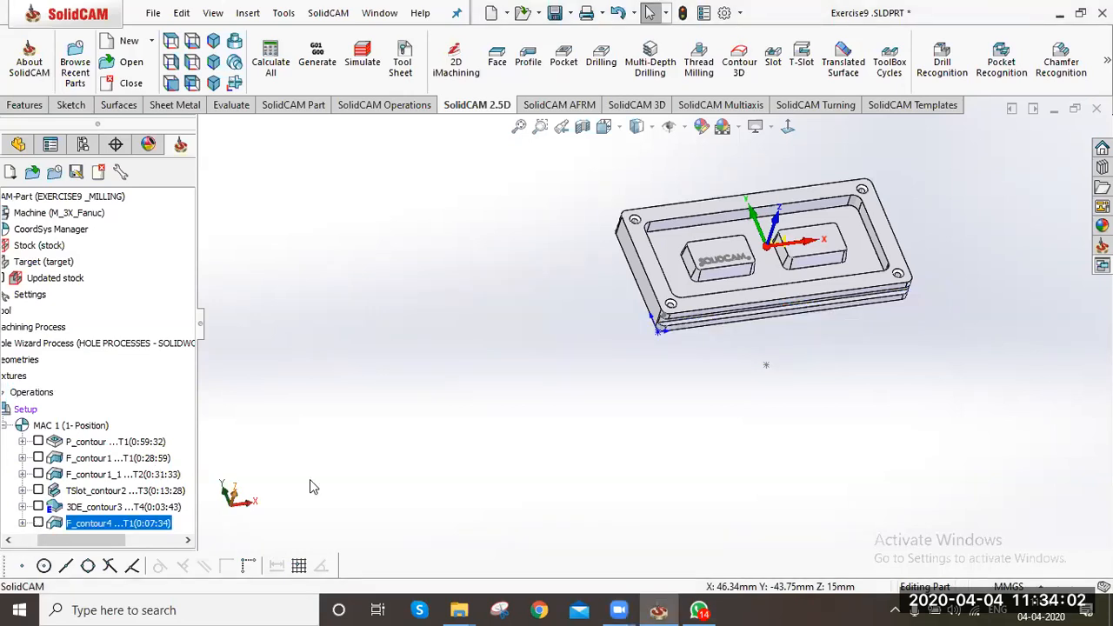
scroll(750, 255, down, 2)
scroll(703, 270, down, 3)
middle_drag(693, 257, 706, 240)
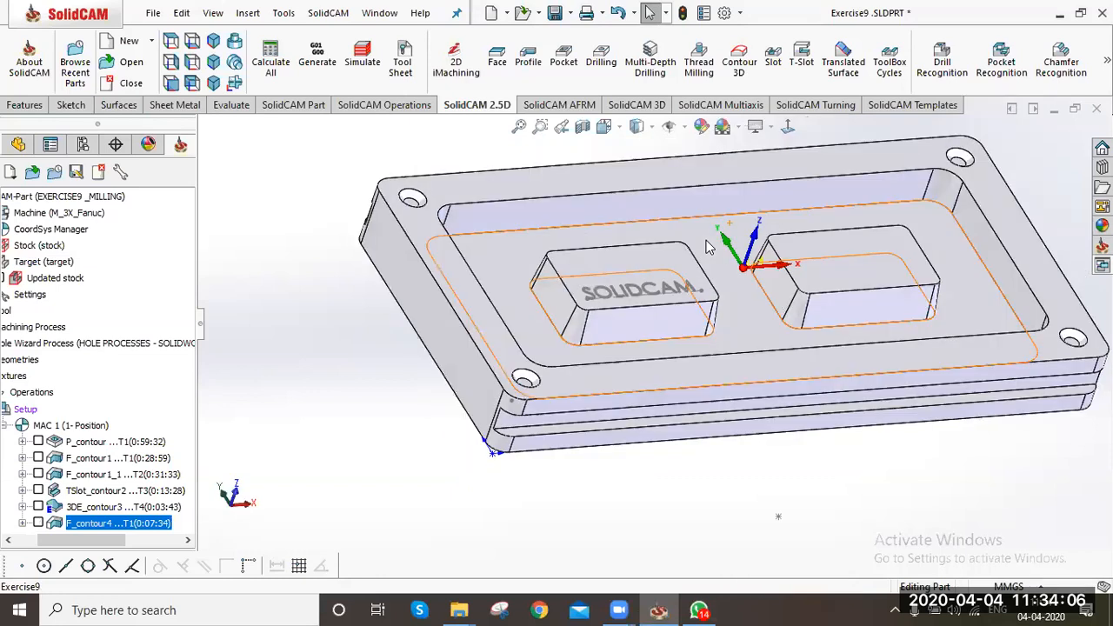
scroll(706, 240, up, 2)
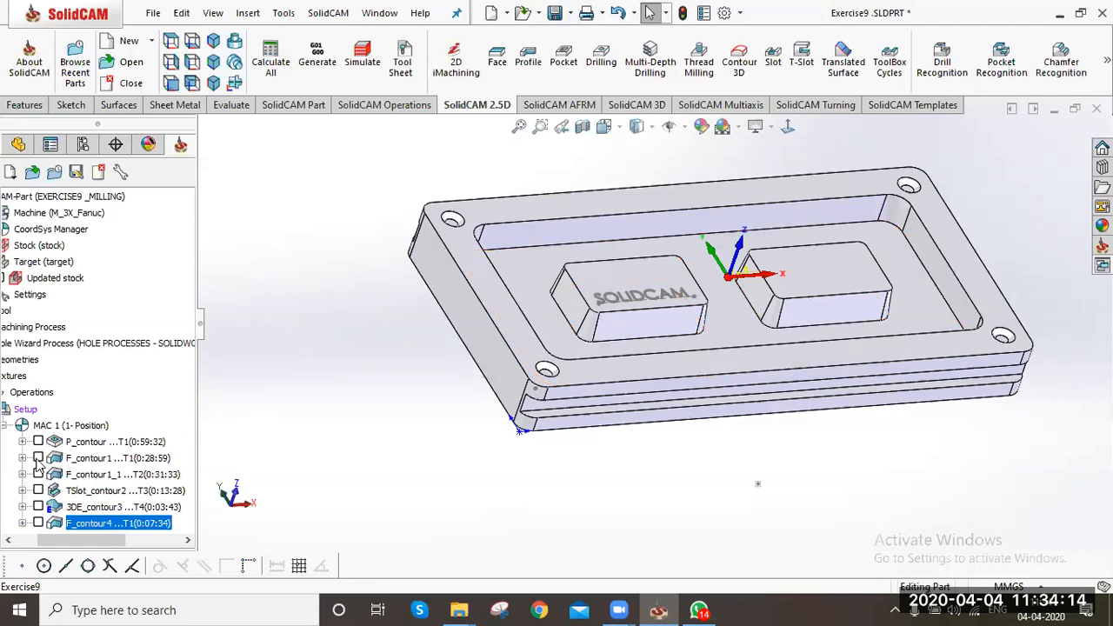
Show the F_contour1 and F_contour1_1 tool paths around the two islands, compare them, and hide them again
click(38, 457)
click(38, 473)
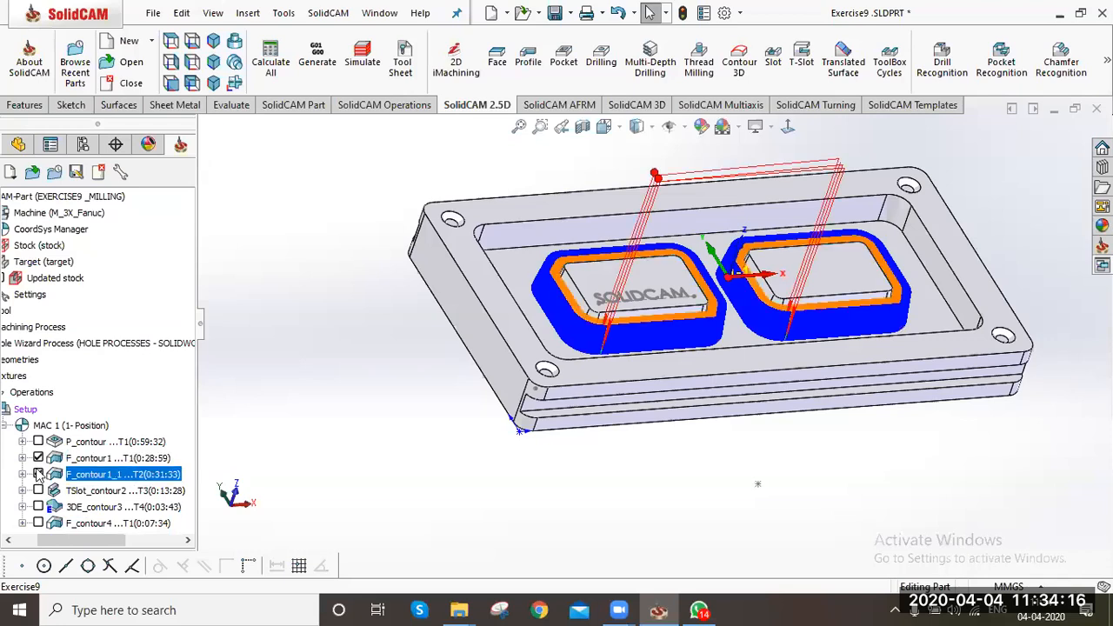
click(37, 457)
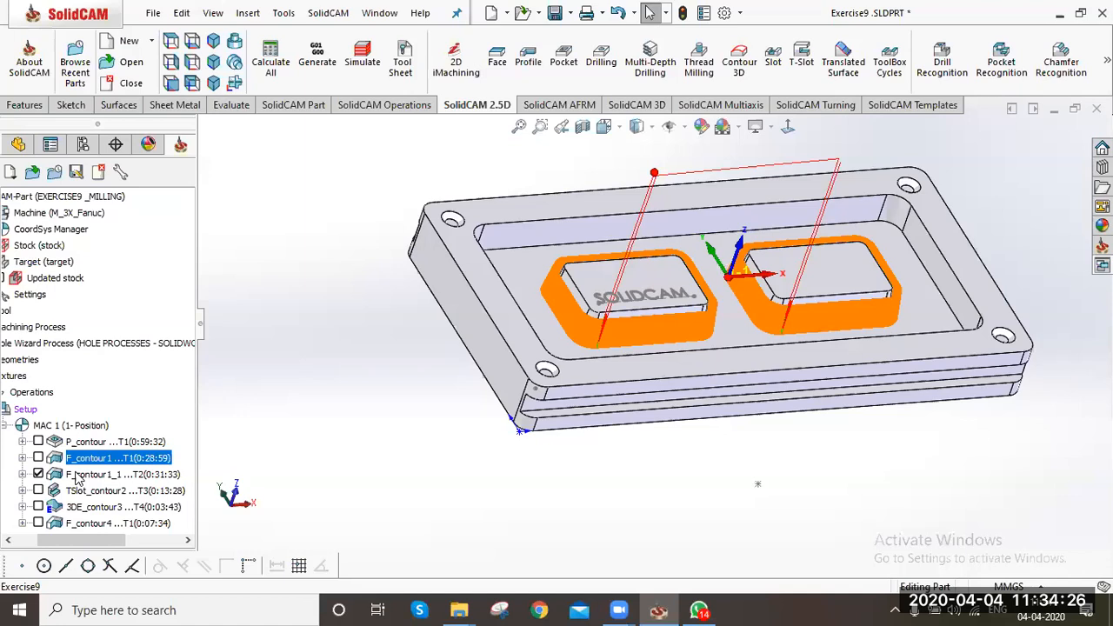
click(75, 474)
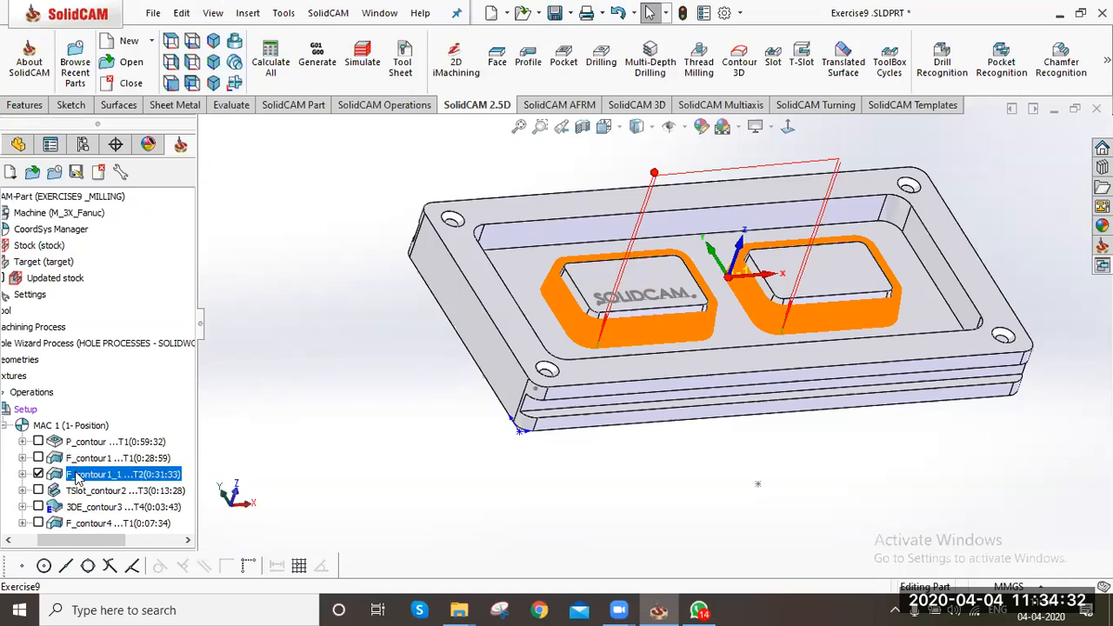
click(40, 474)
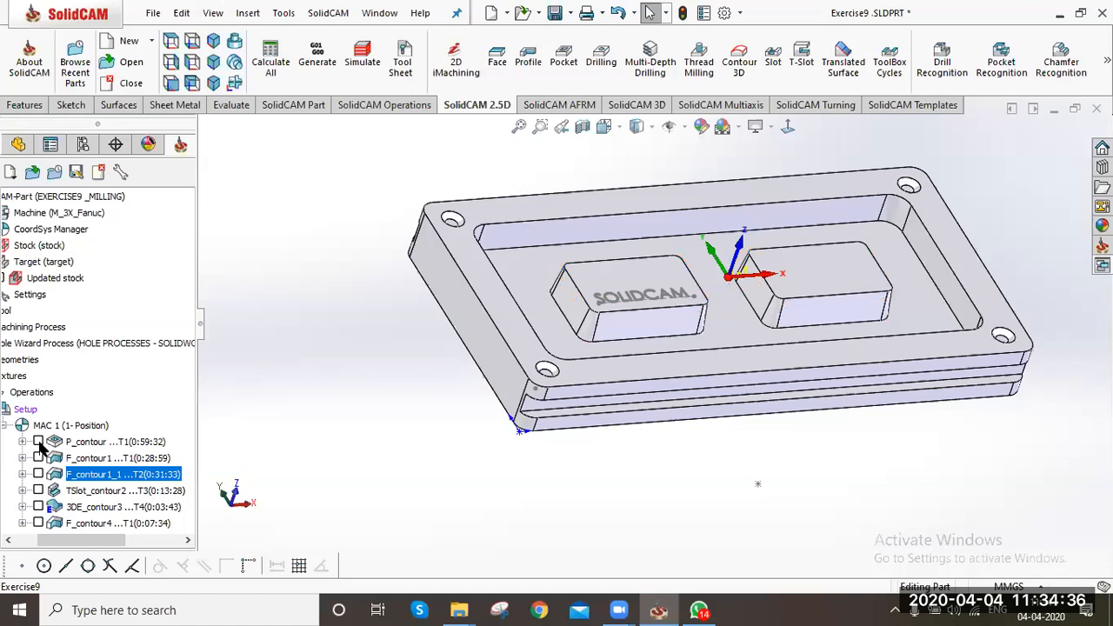
click(41, 443)
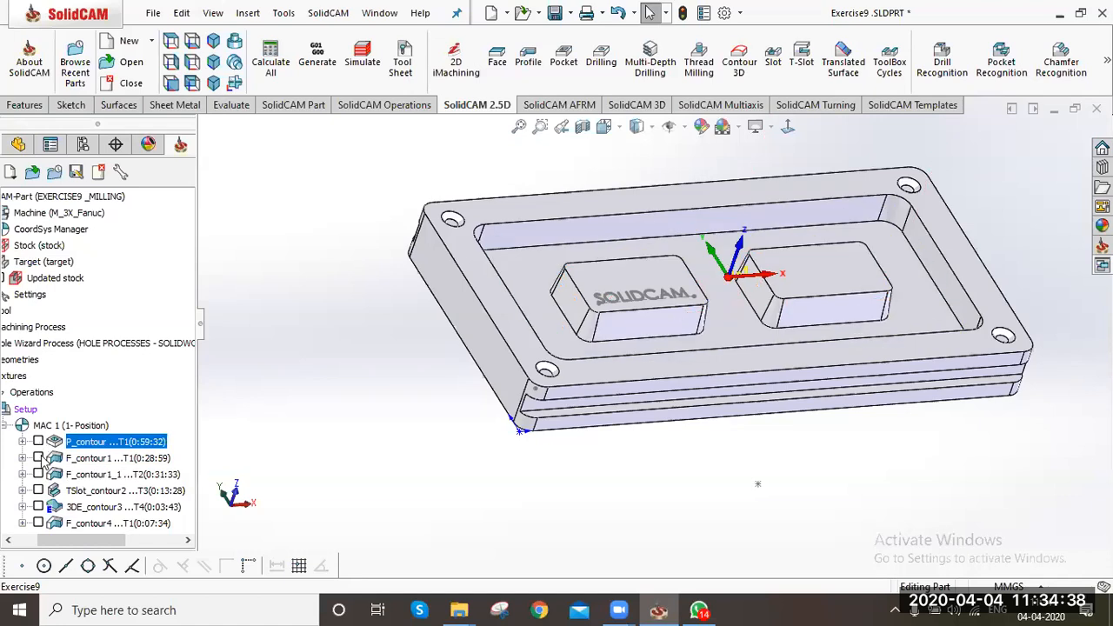
Sketch two connected lines on a plane normal to the SOLIDCAM island's front lower edge, one about 11.6 mm long, and exit the sketch
click(637, 338)
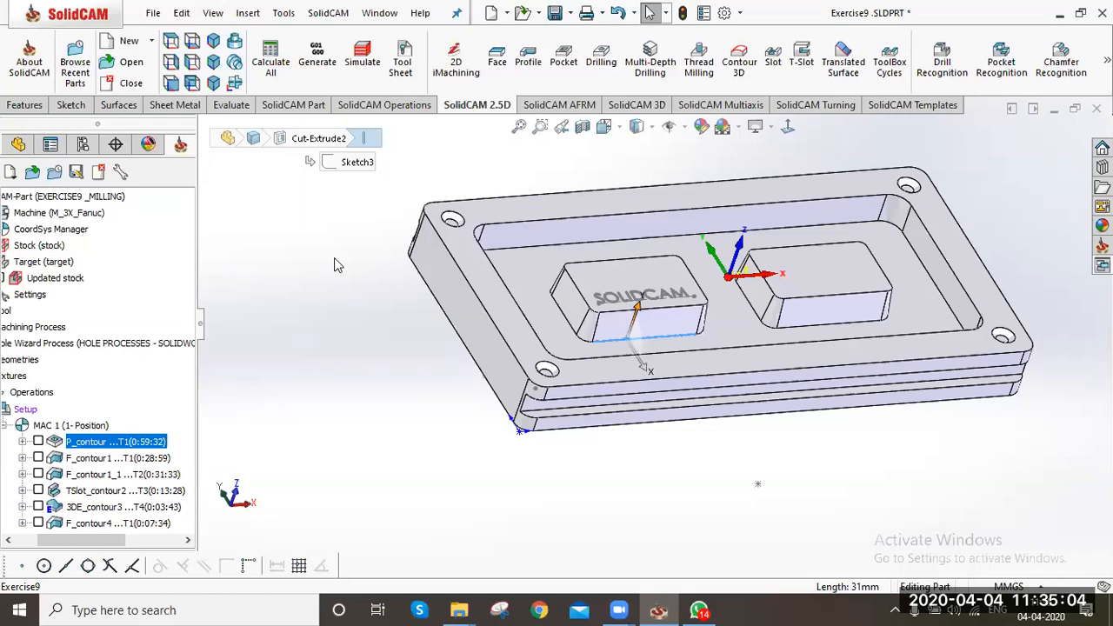
click(90, 104)
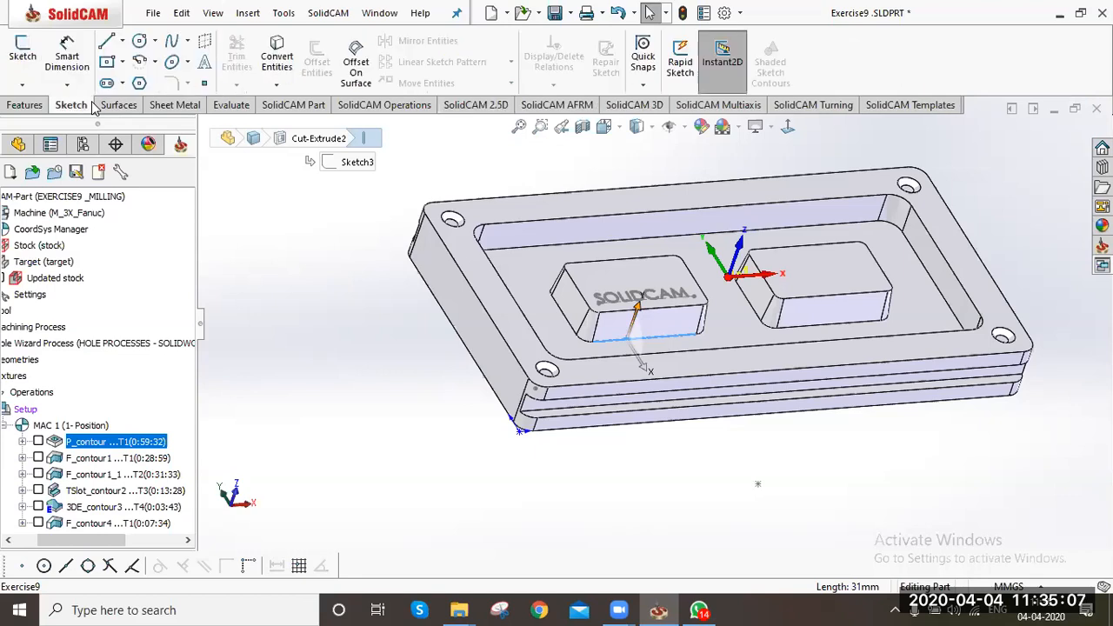
click(23, 56)
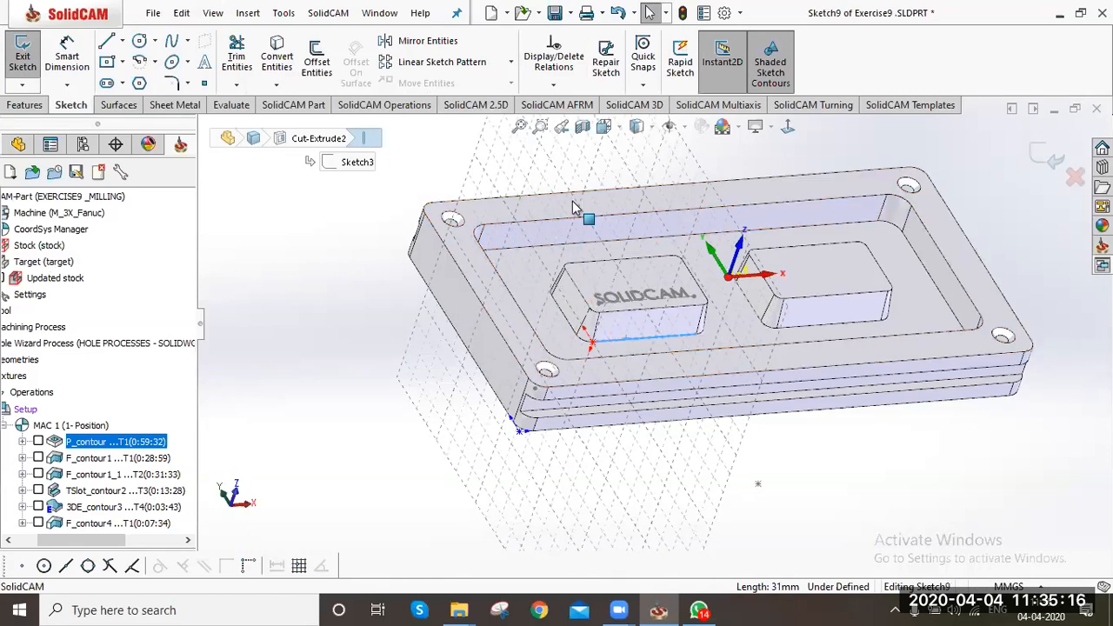
click(532, 216)
click(107, 42)
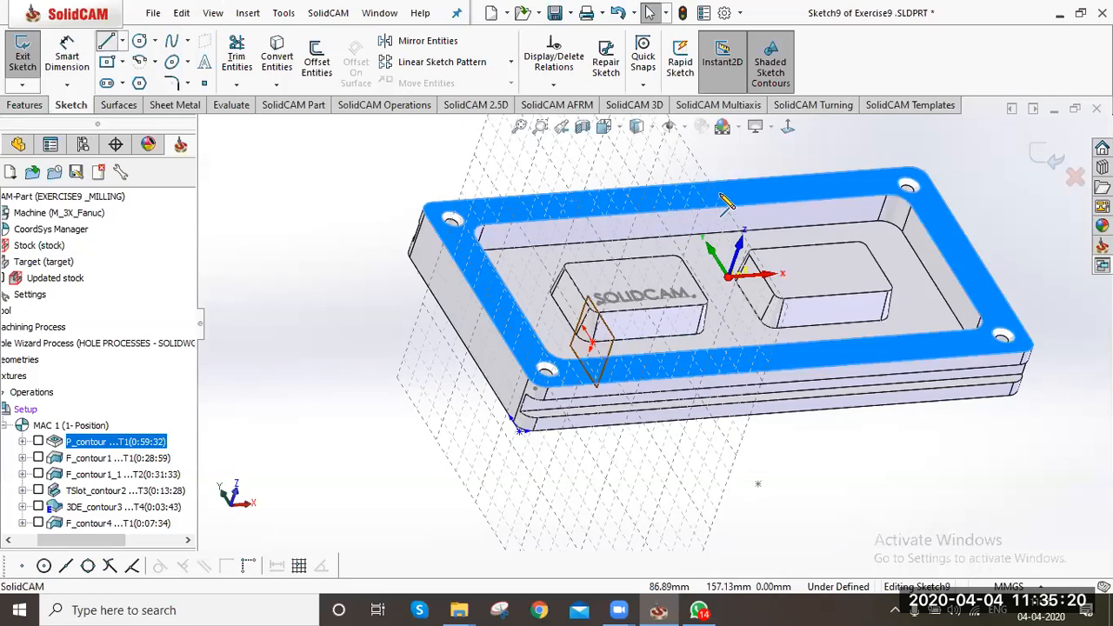
click(781, 150)
right_click(785, 155)
click(1054, 160)
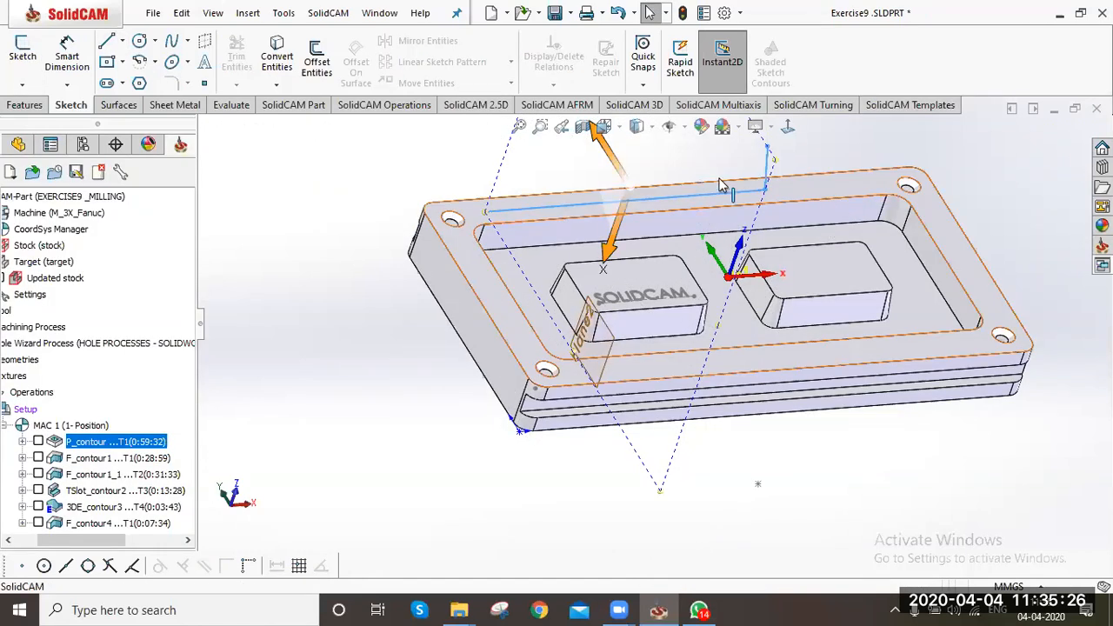
Delete the sketch containing the two connected lines
scroll(582, 243, up, 2)
click(583, 244)
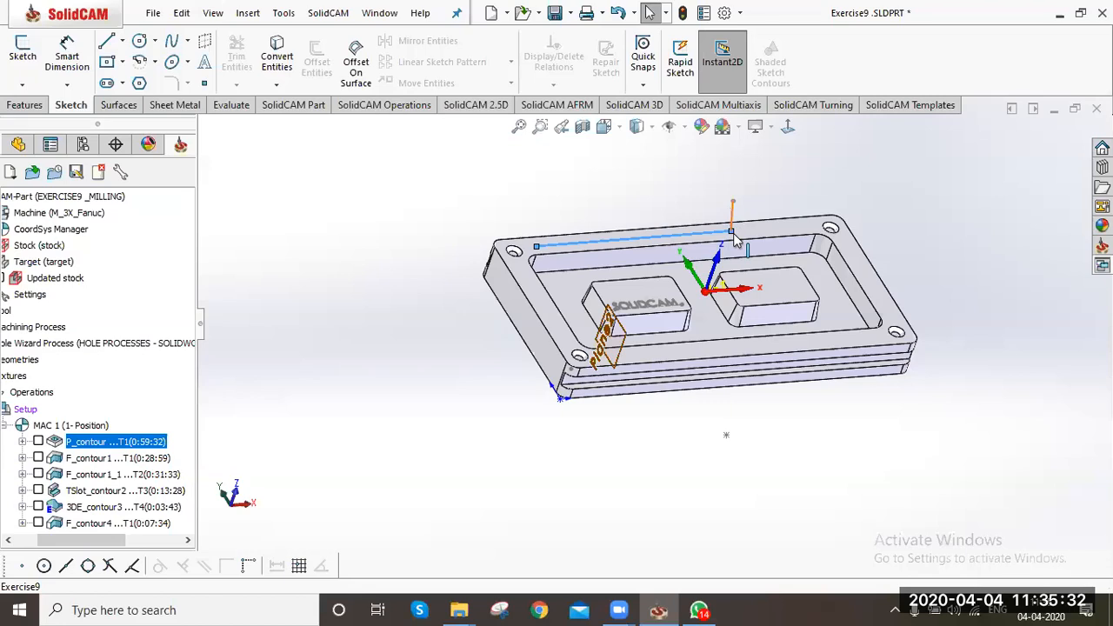
click(732, 214)
scroll(732, 213, up, 1)
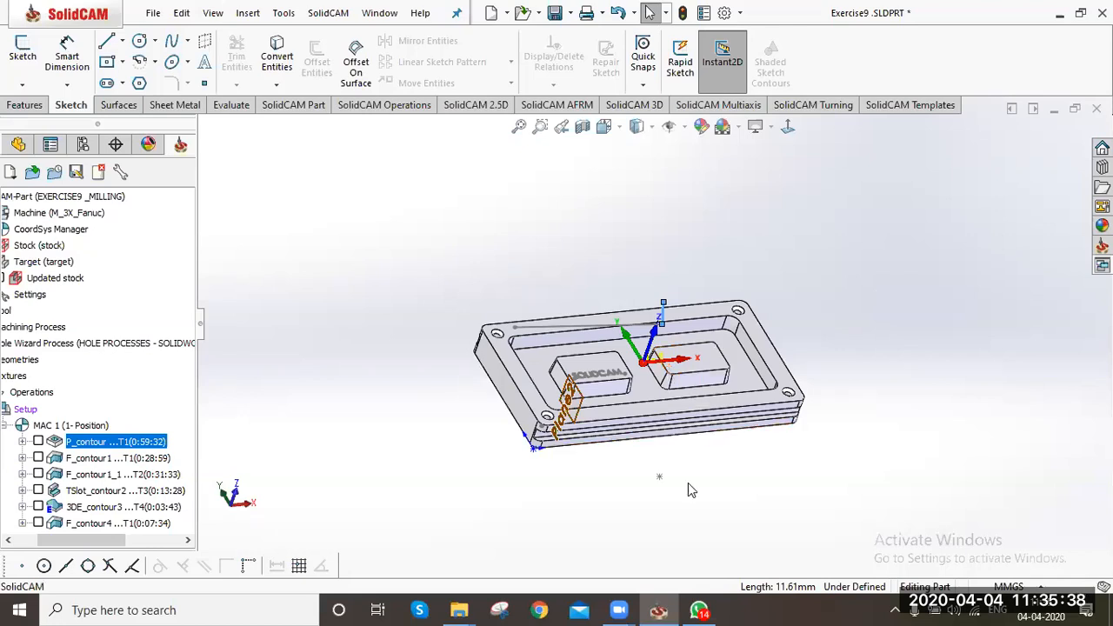
right_click(662, 318)
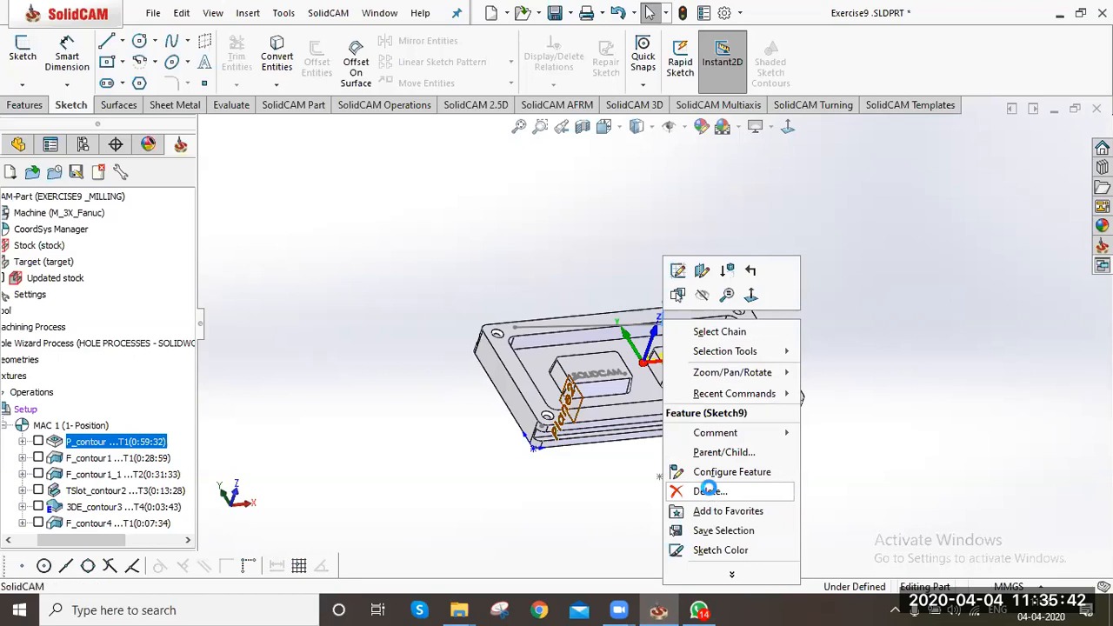
click(1074, 215)
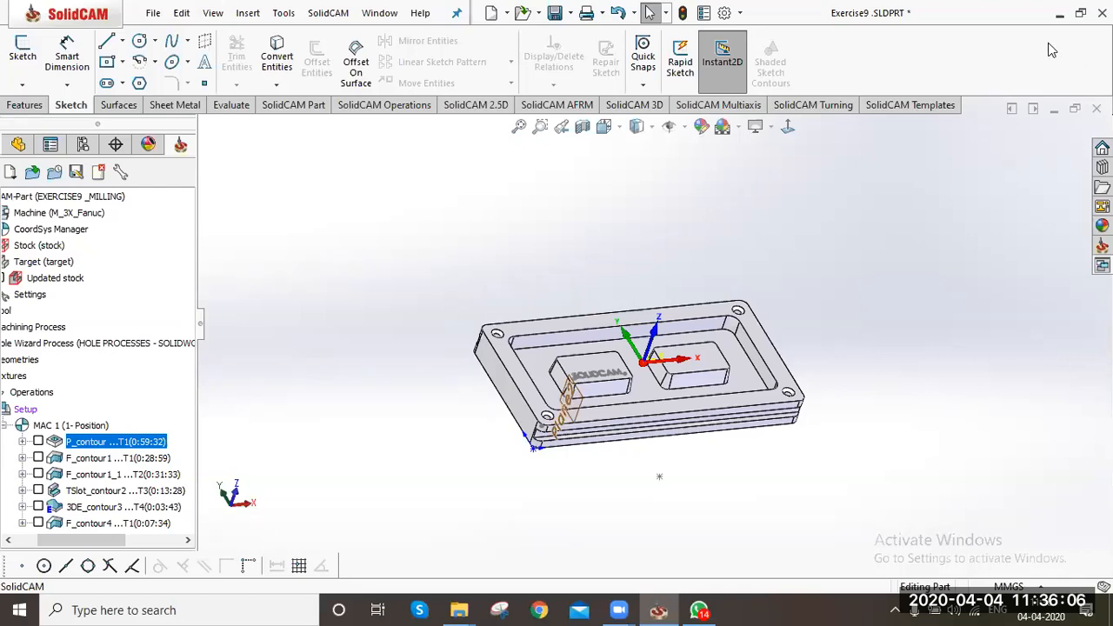
Switch to PowerPoint by opening SolidCAM2019_Milling_Training_Course_2_5_ - Copy.ppt, dismiss the activation wizard, and go to slide 3
click(1059, 13)
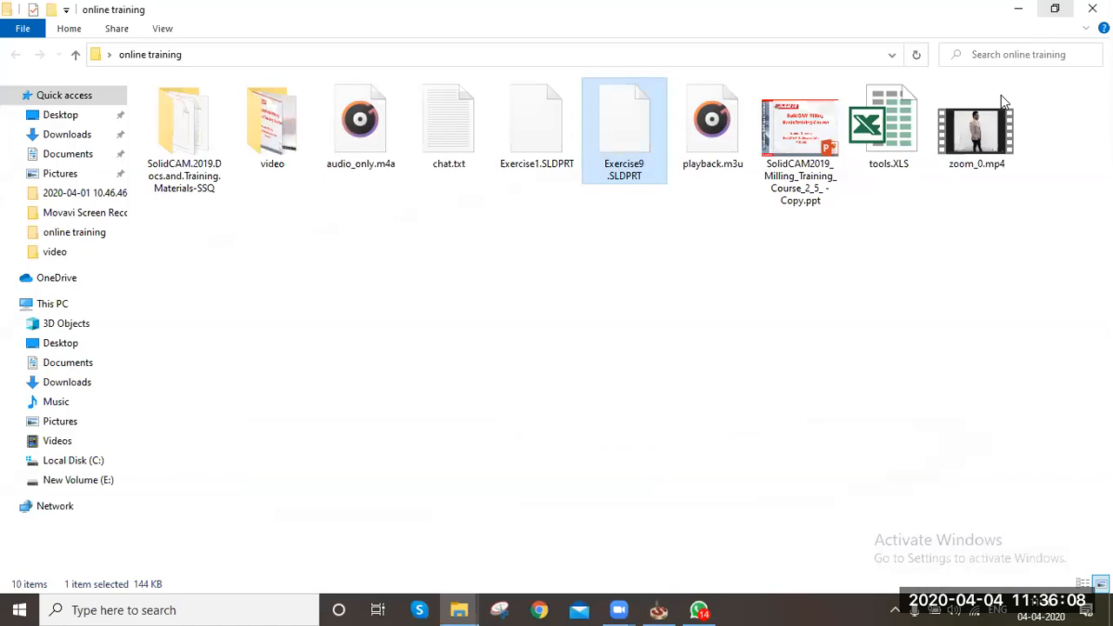
double_click(800, 130)
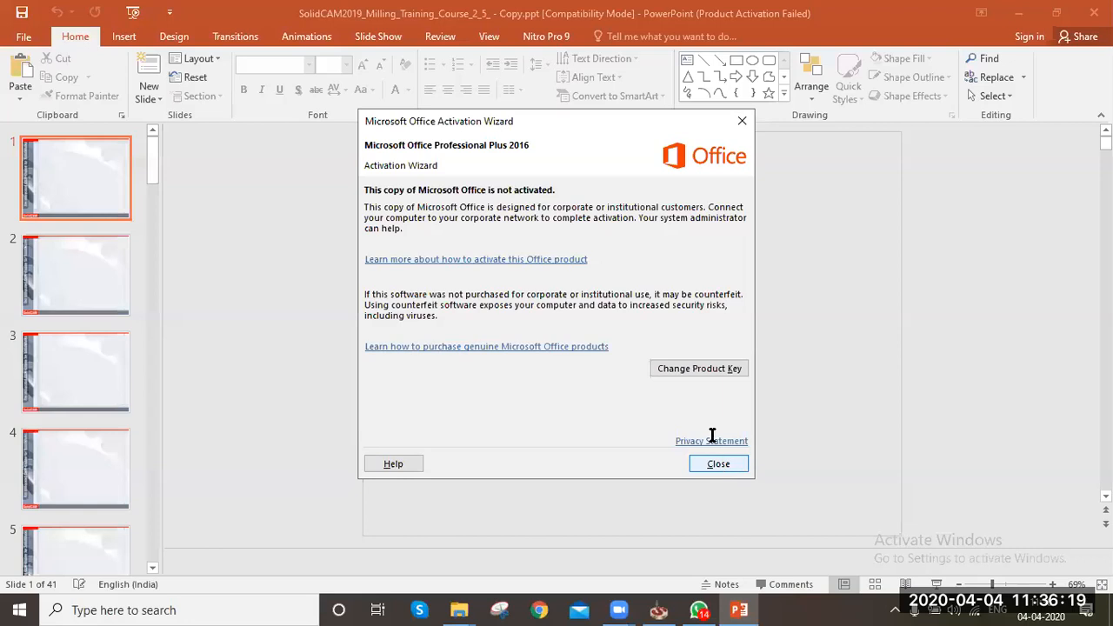
click(716, 463)
scroll(713, 435, down, 2)
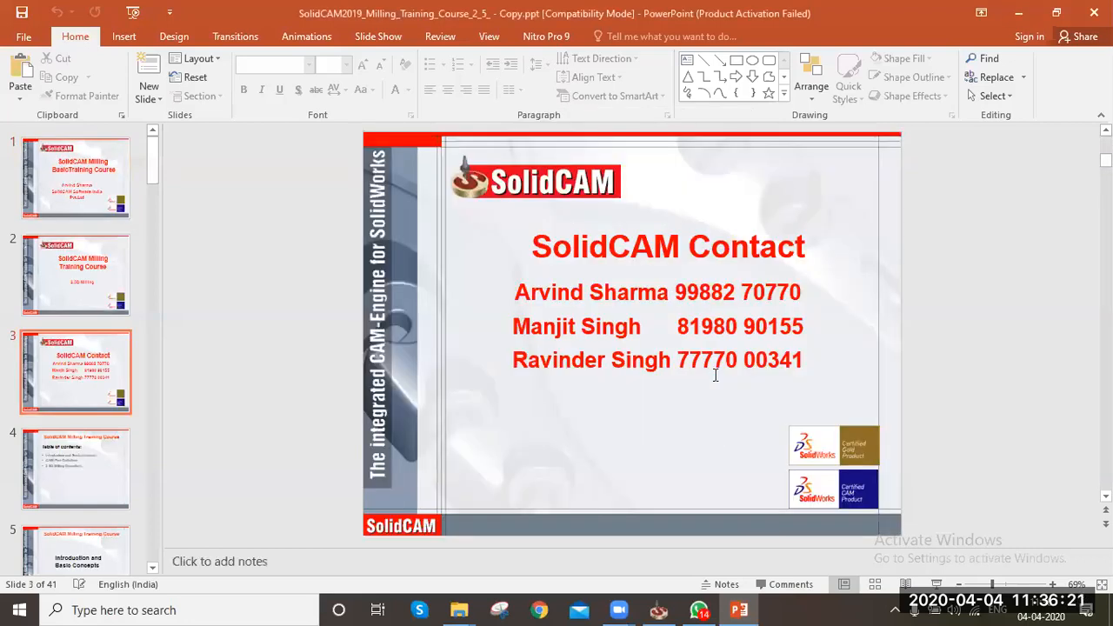